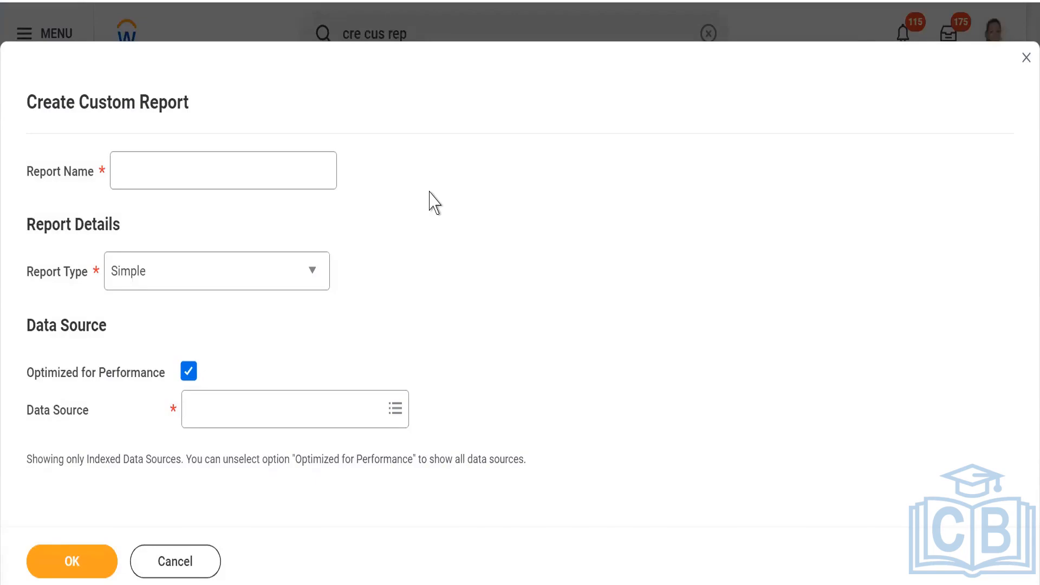
Step: Name the custom report WDE7_Simple Report and choose Simple as its report type
left_click(154, 164)
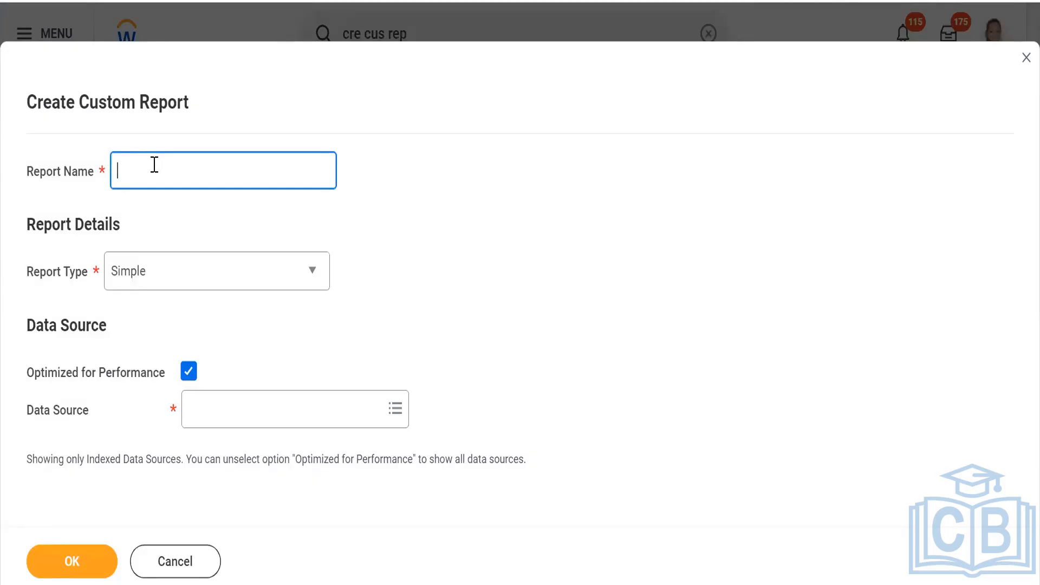
type("WDE7_Simple Report")
left_click(173, 287)
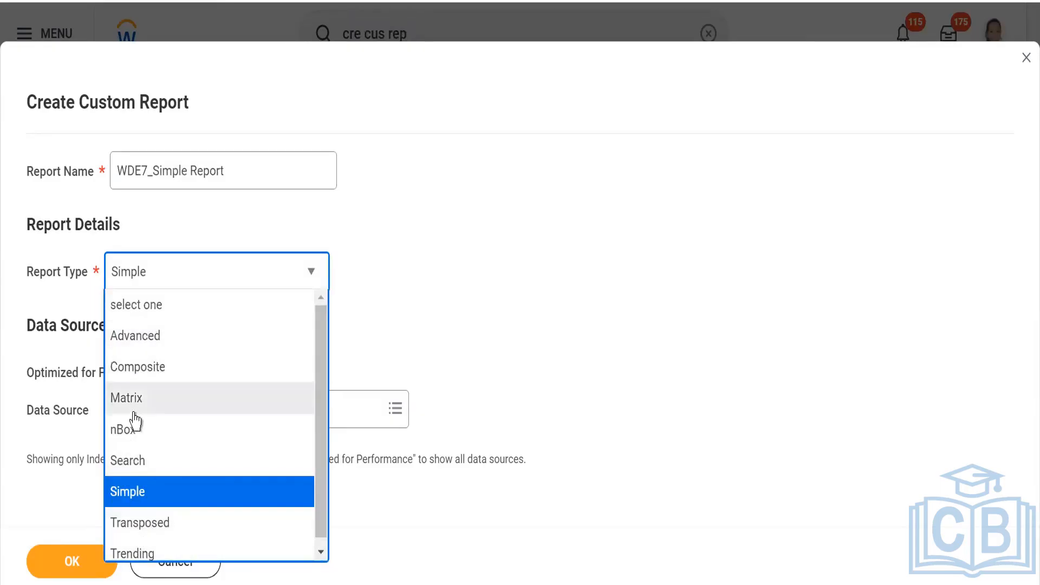
left_click(133, 493)
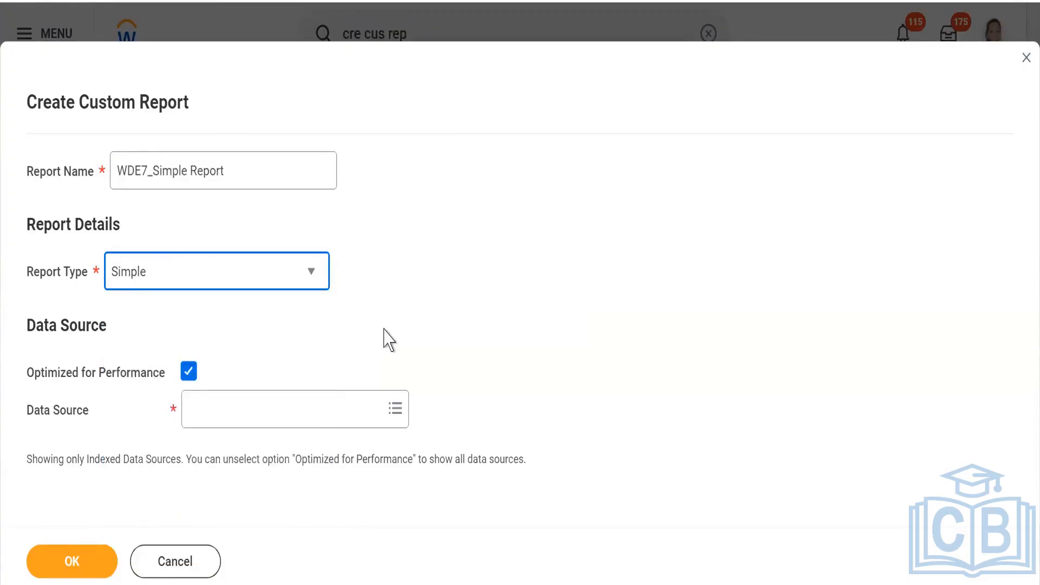
Step: Turn off Optimized for Performance so that non-indexed data sources can be chosen
left_click(189, 371)
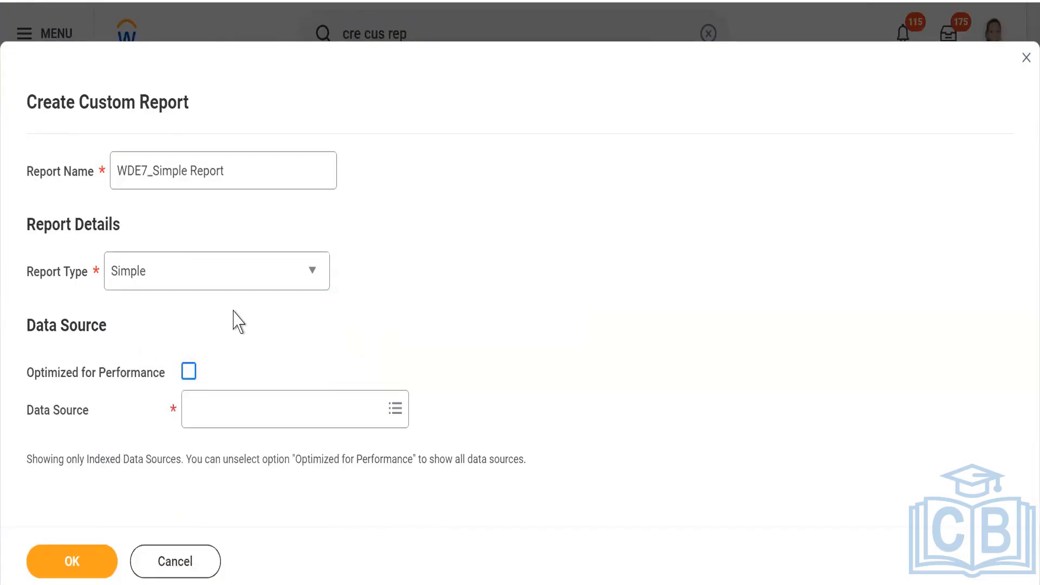
left_click_drag(44, 325, 129, 341)
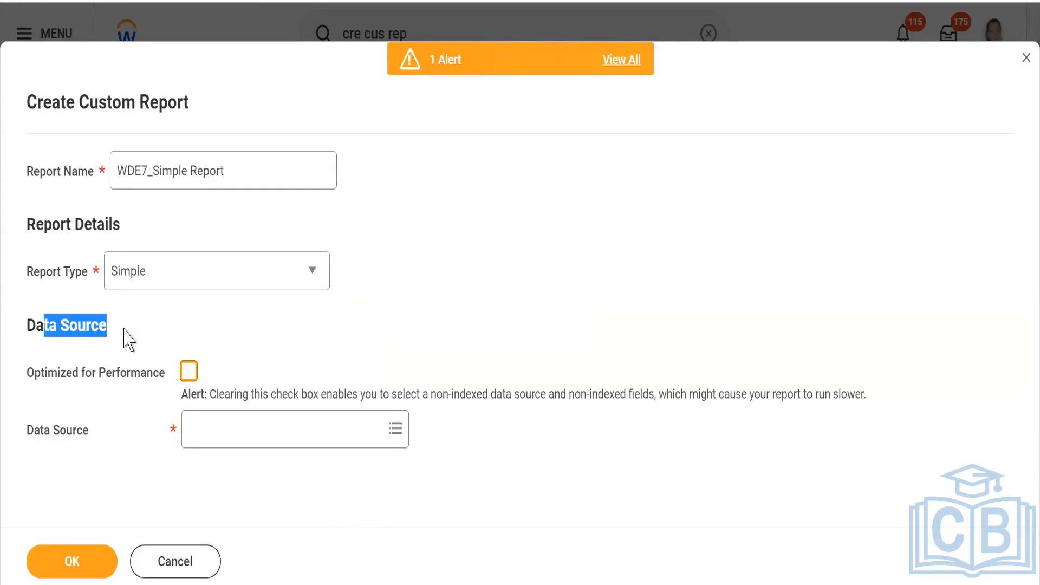
left_click(124, 329)
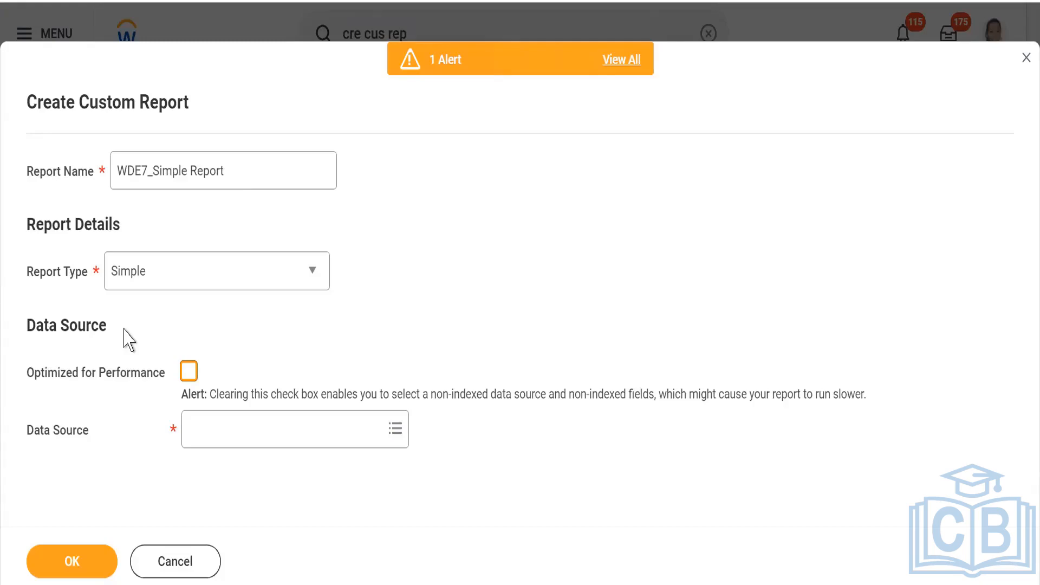
Step: Select All Active and Terminated Workers as the data source and create the report definition
left_click(215, 436)
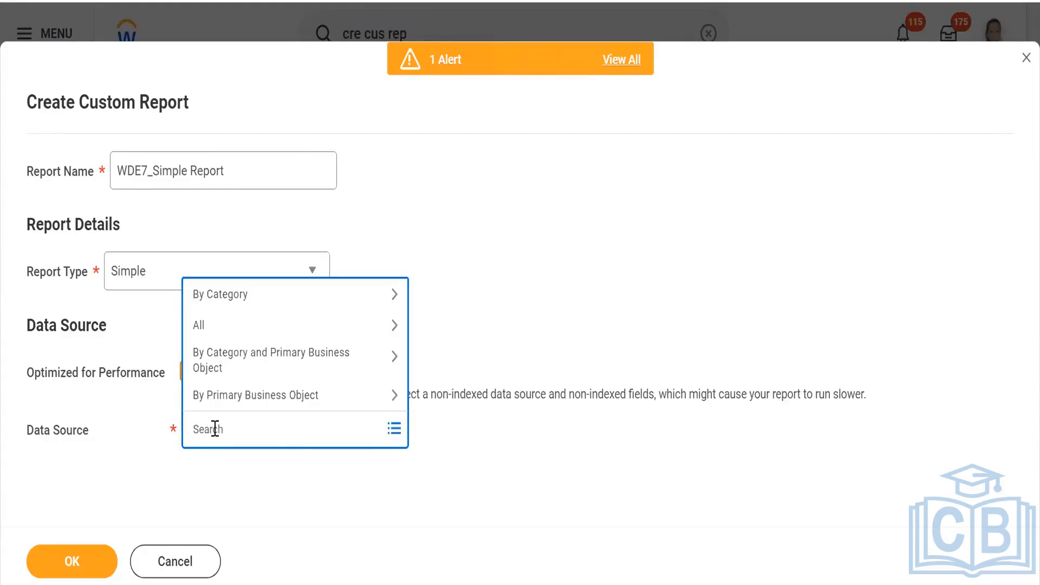
type("All")
type("active and termi")
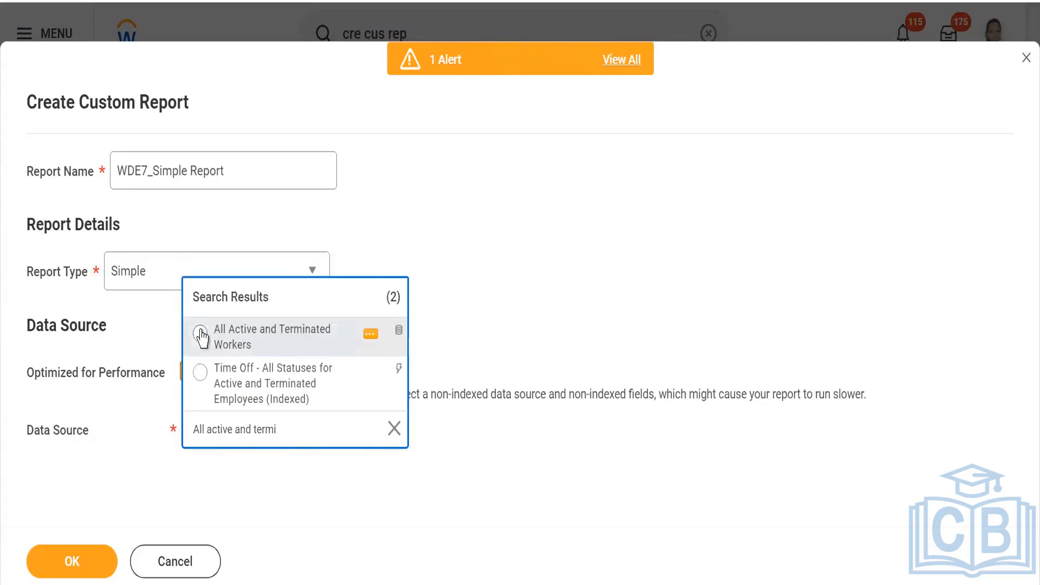
left_click(201, 334)
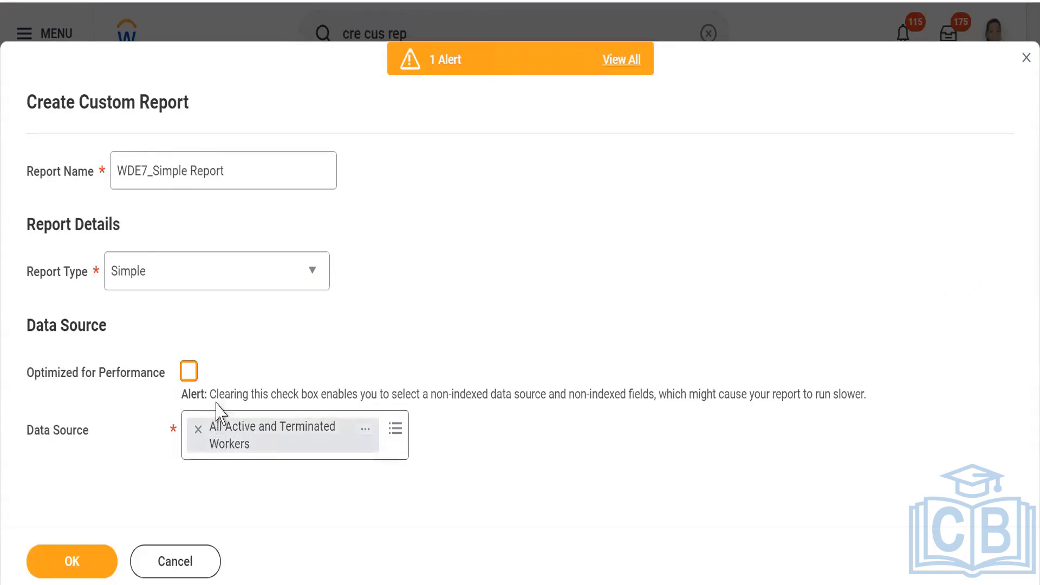
left_click_drag(211, 395, 877, 397)
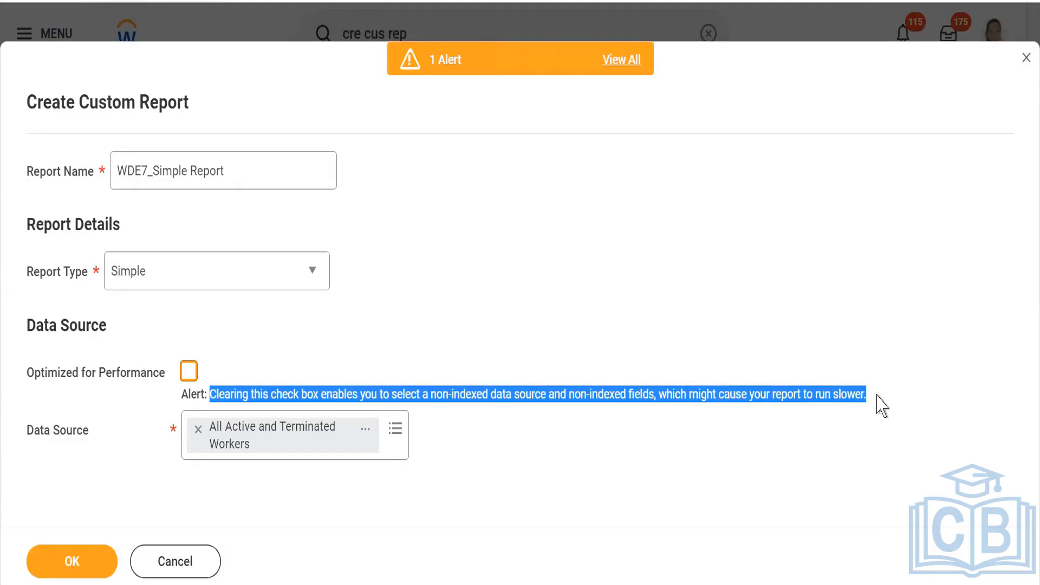
left_click(672, 374)
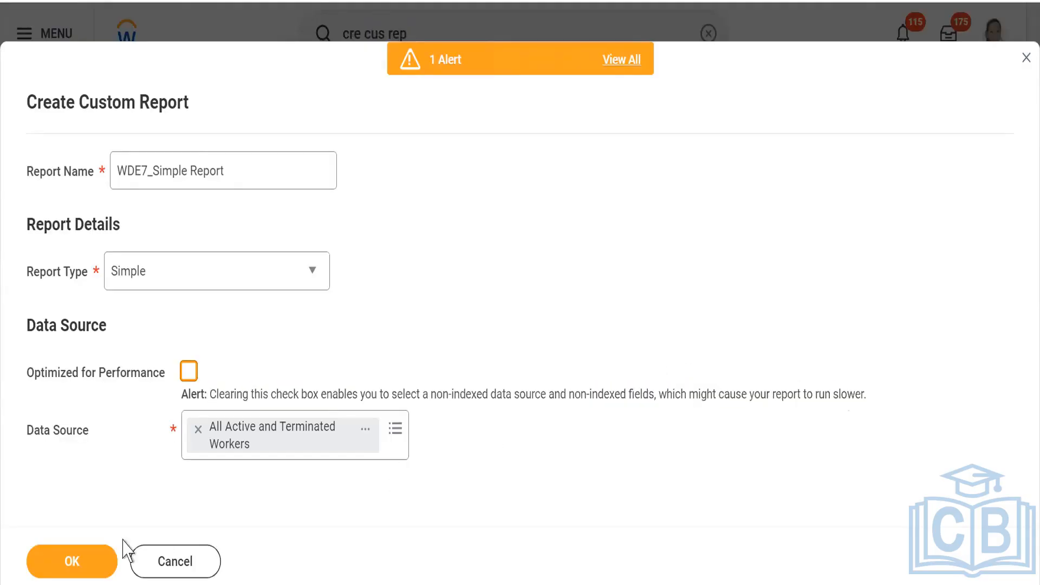
left_click(71, 561)
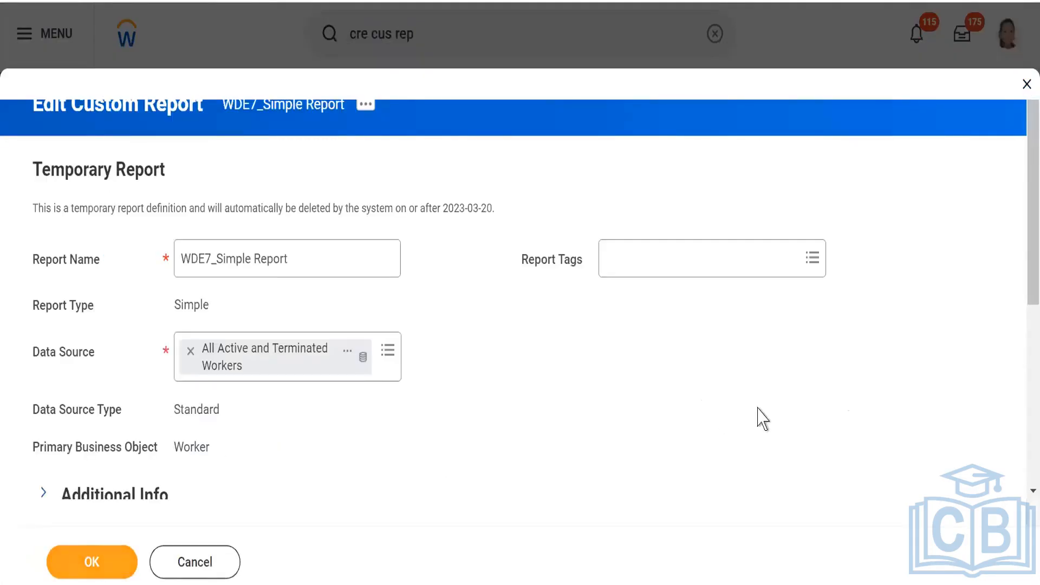
Step: Examine the report definition's name, report type, data source, data source type and primary business object, and the column grid
scroll(1020, 162, "down", 3)
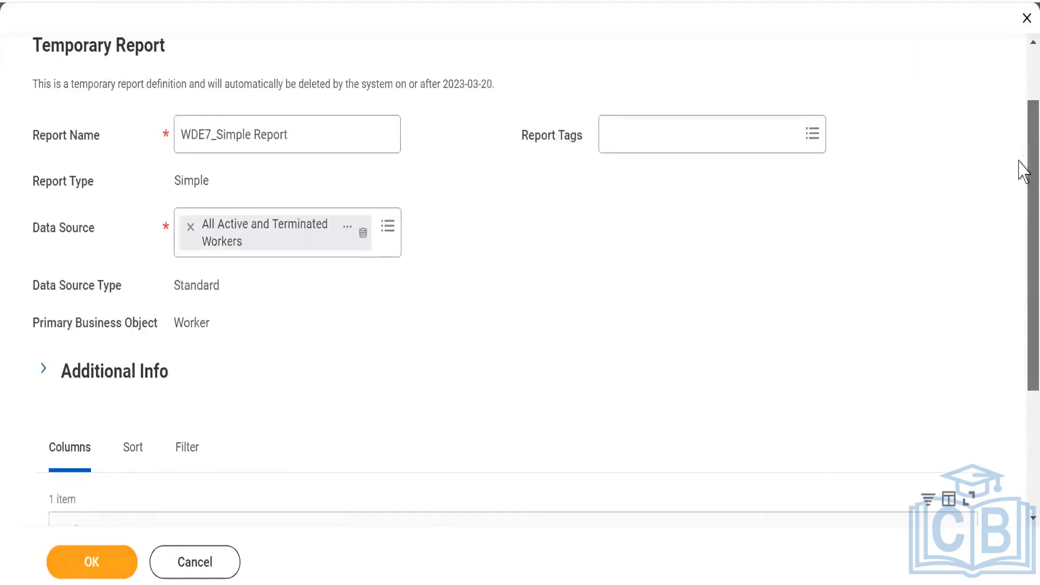
scroll(1022, 184, "down", 2)
scroll(1022, 153, "up", 4)
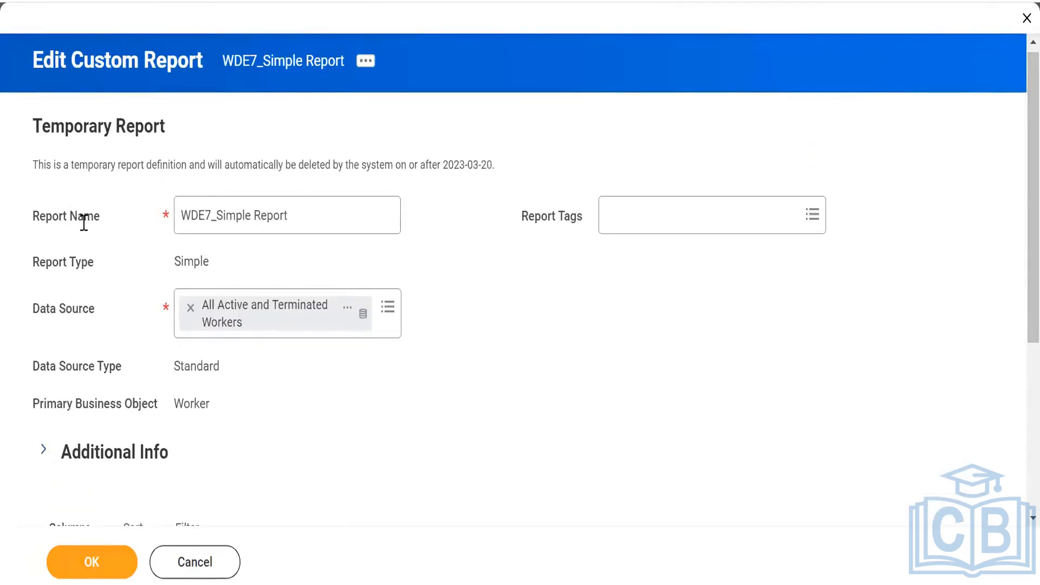
left_click(274, 210)
double_click(275, 210)
triple_click(275, 210)
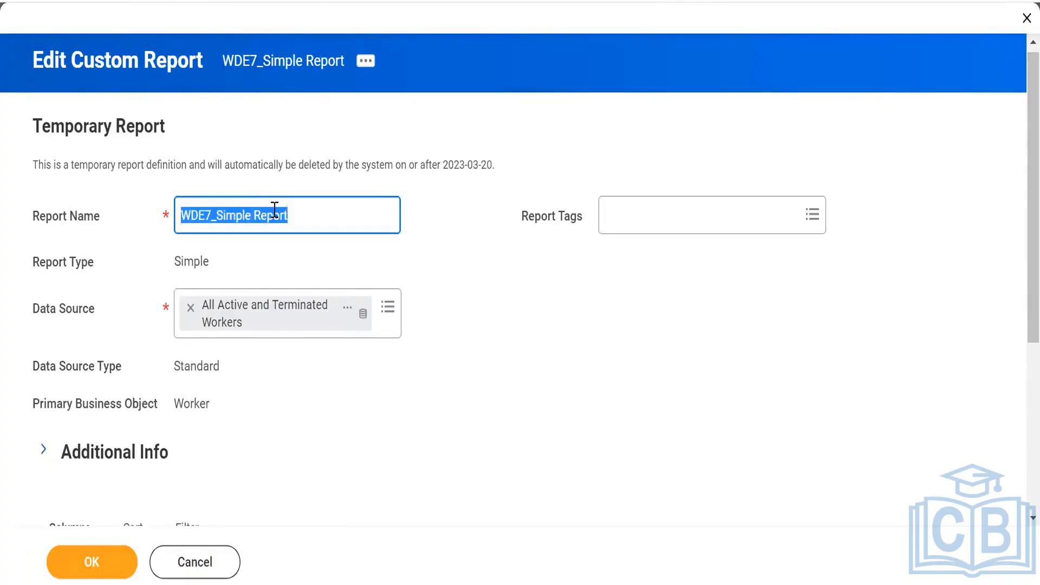
double_click(56, 263)
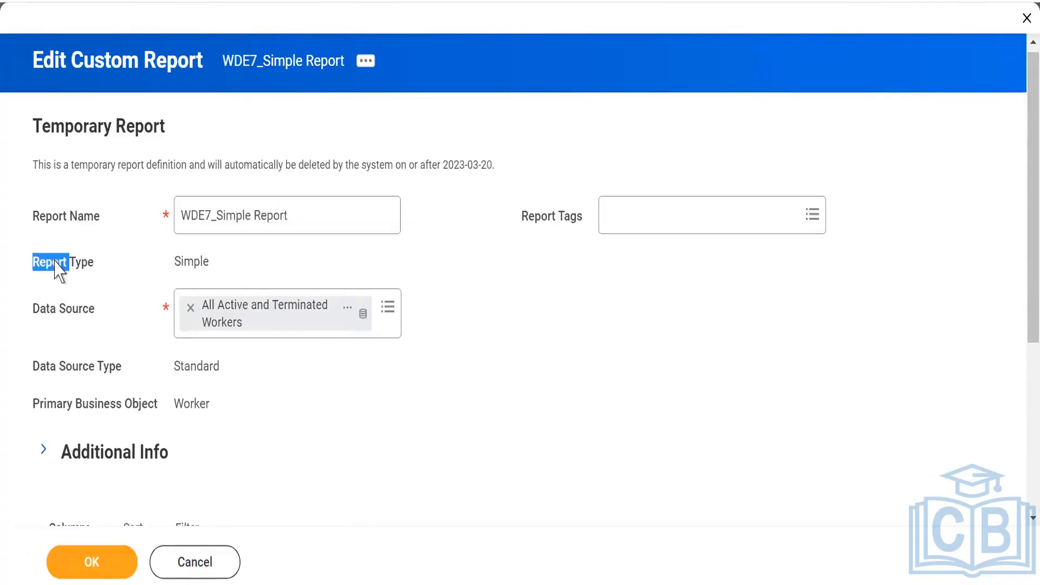
double_click(197, 265)
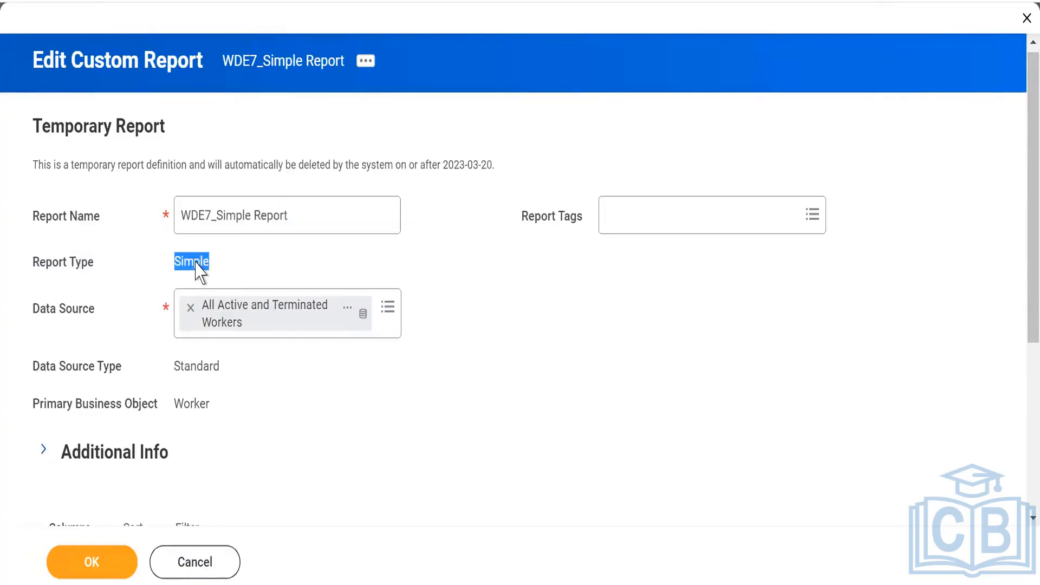
left_click(50, 310)
triple_click(50, 310)
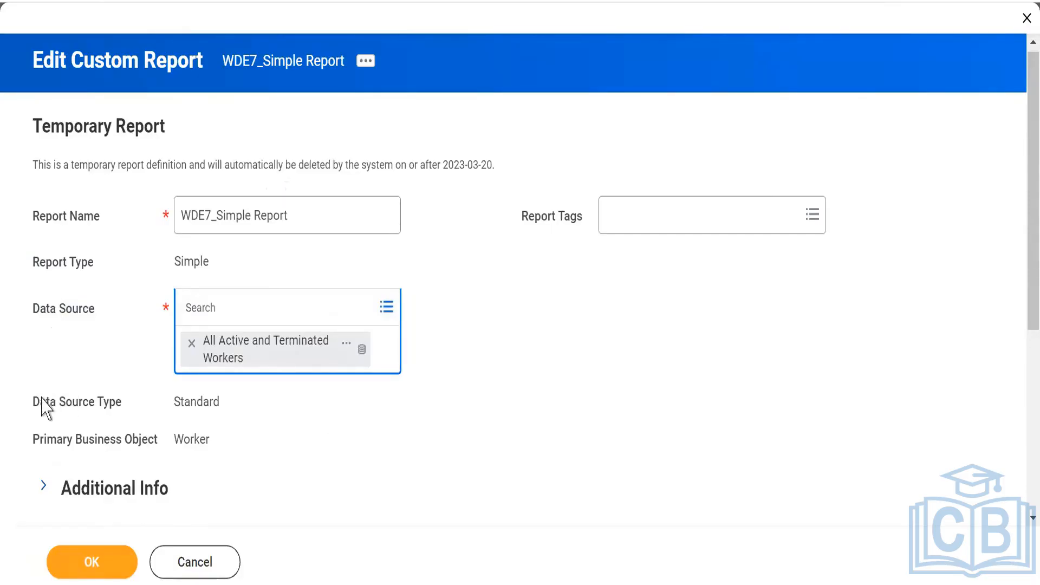
double_click(202, 414)
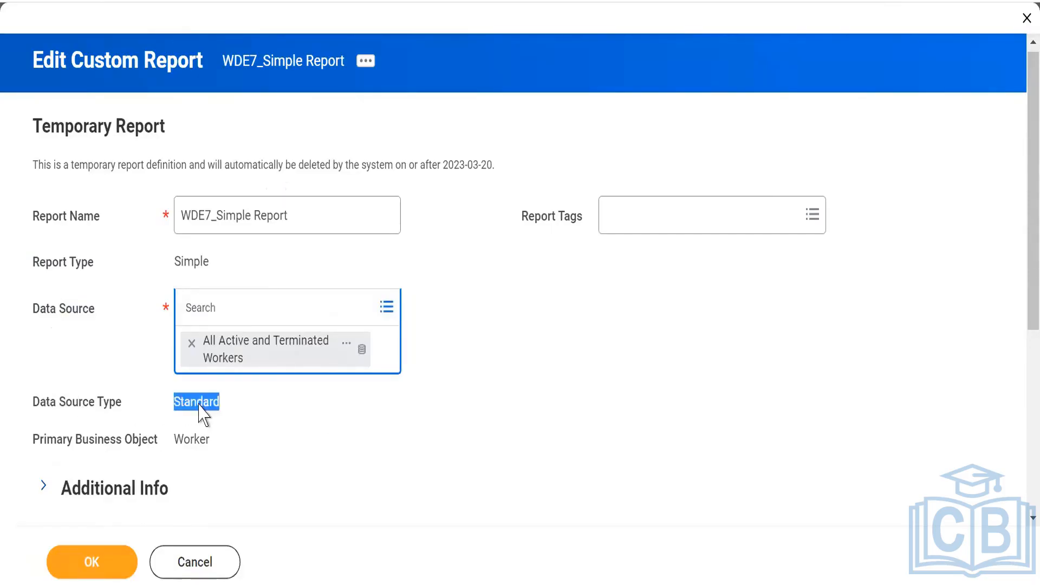
left_click_drag(34, 450, 162, 458)
double_click(192, 441)
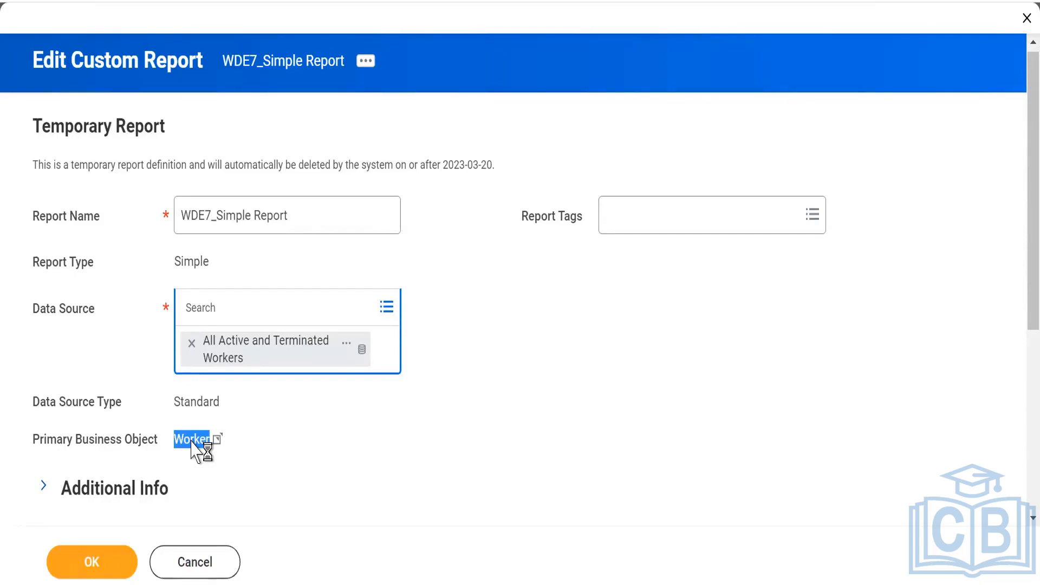
left_click(398, 414)
scroll(1022, 162, "down", 3)
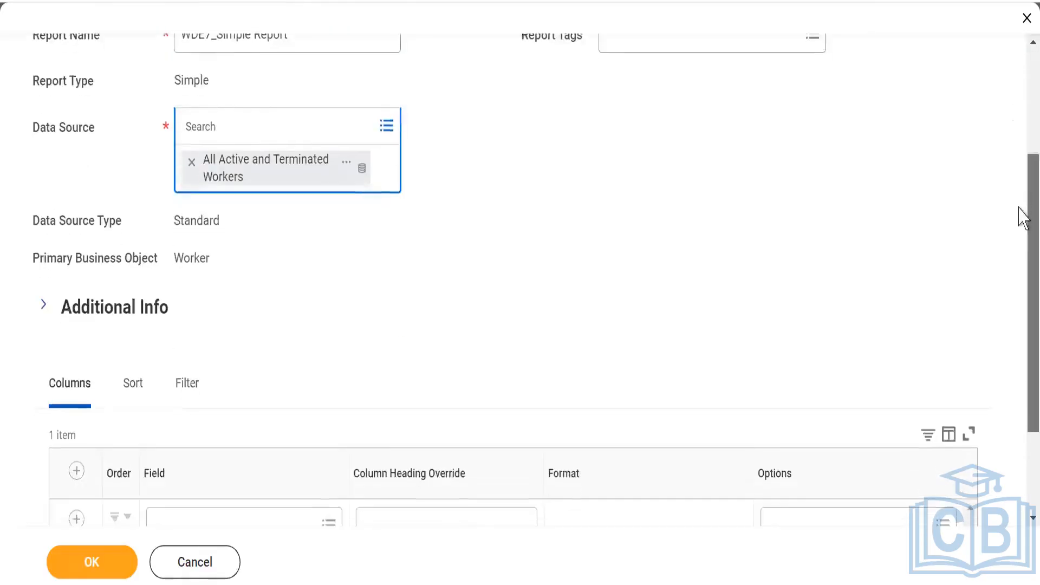
scroll(1022, 213, "up", 3)
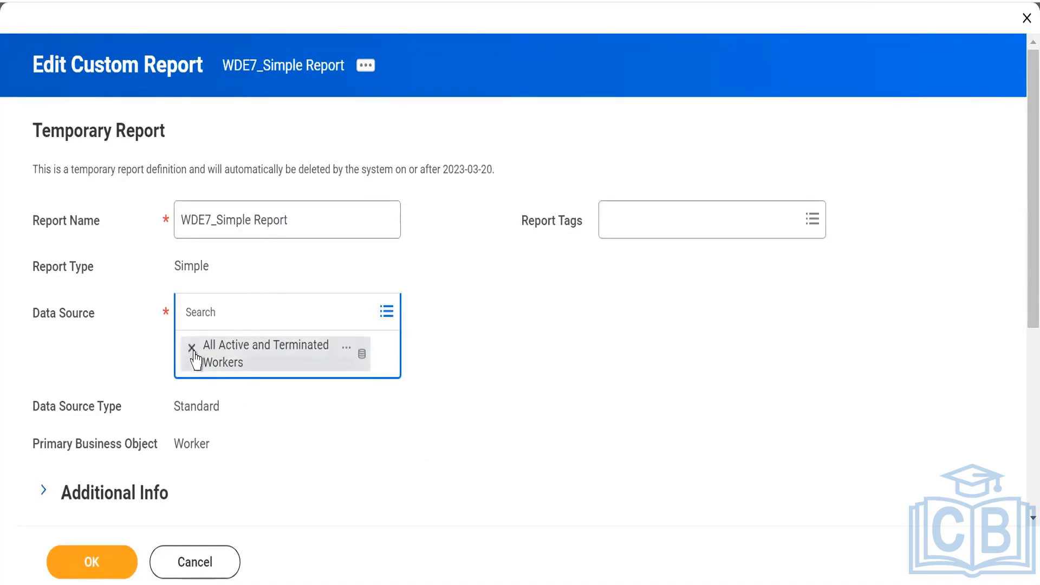
Step: Switch the data source to All Retirees, clear it, and reselect All Active and Terminated Workers
left_click(238, 362)
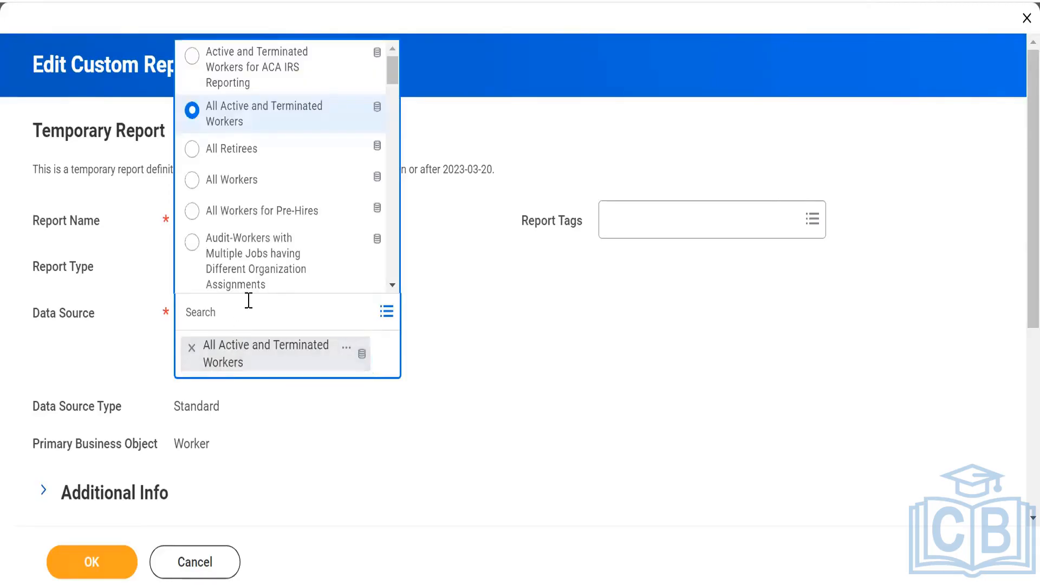
left_click(197, 142)
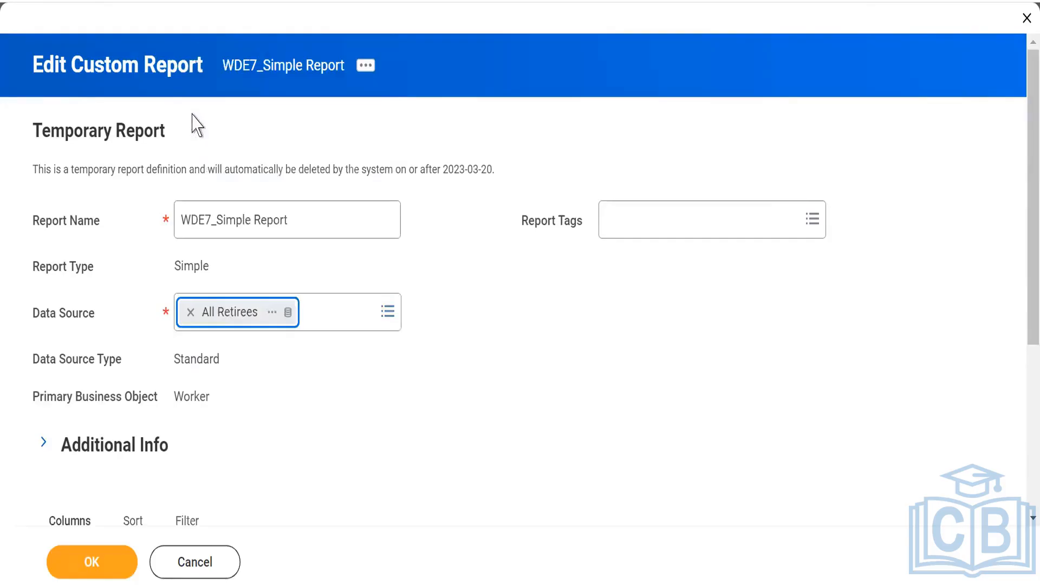
left_click(191, 313)
left_click(208, 310)
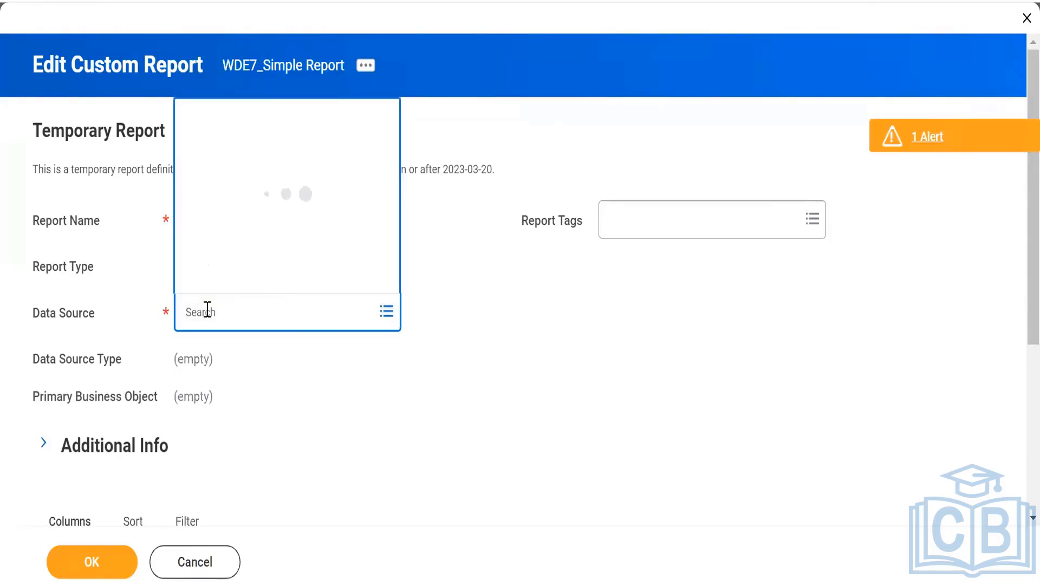
type("All")
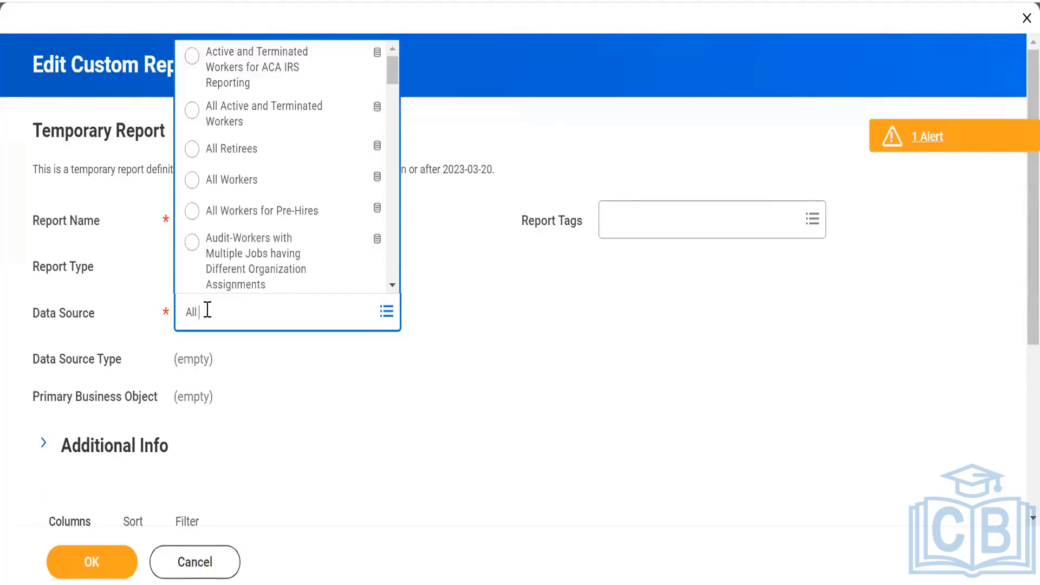
left_click(192, 111)
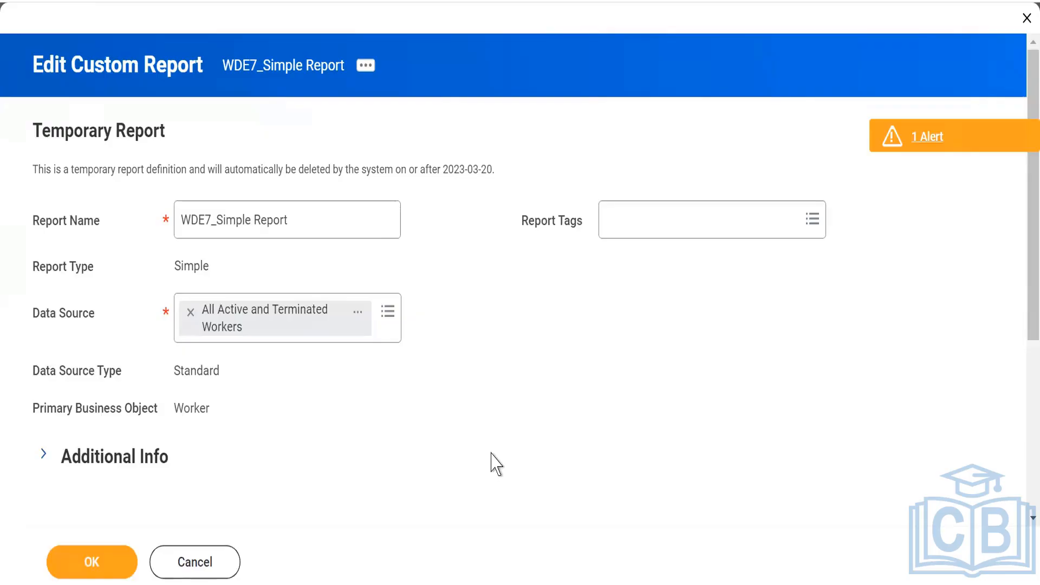
Step: Read the details of the page alert and close them
scroll(497, 463, "down", 2)
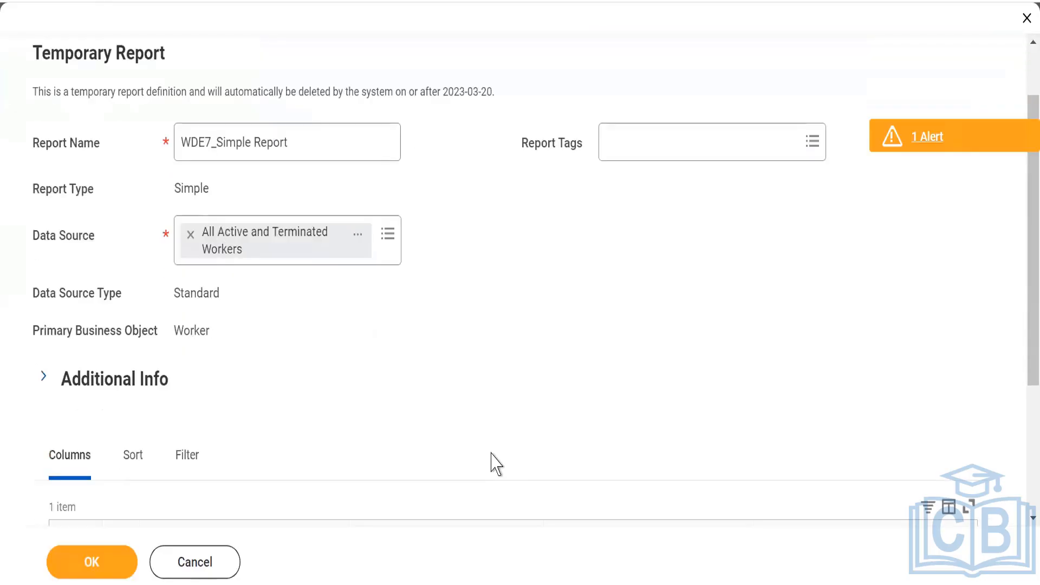
left_click(994, 140)
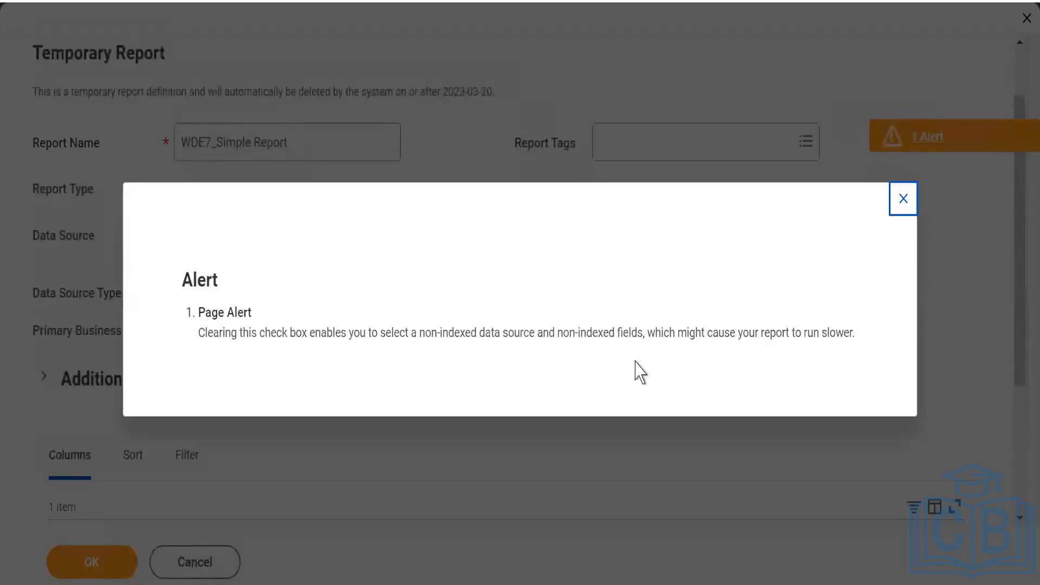
left_click(903, 199)
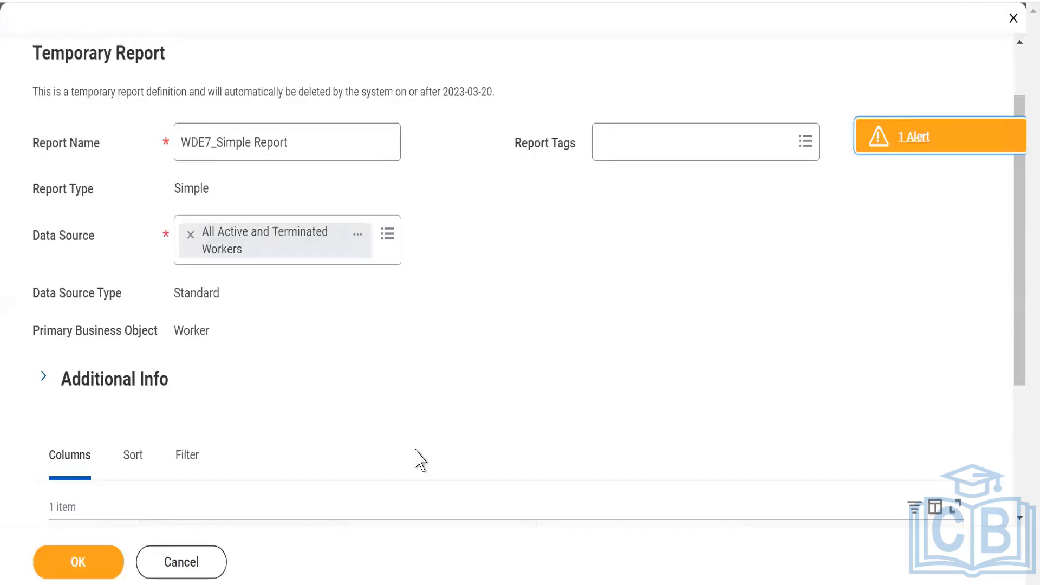
Step: Search for First name in the first column row and select First Name as its field
scroll(417, 456, "down", 2)
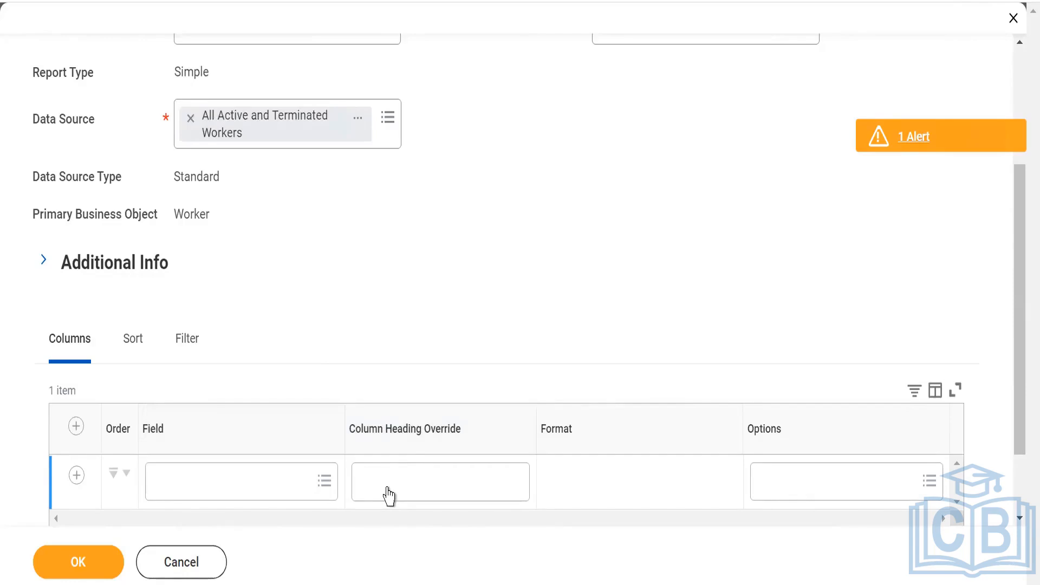
left_click(177, 482)
type("Firs")
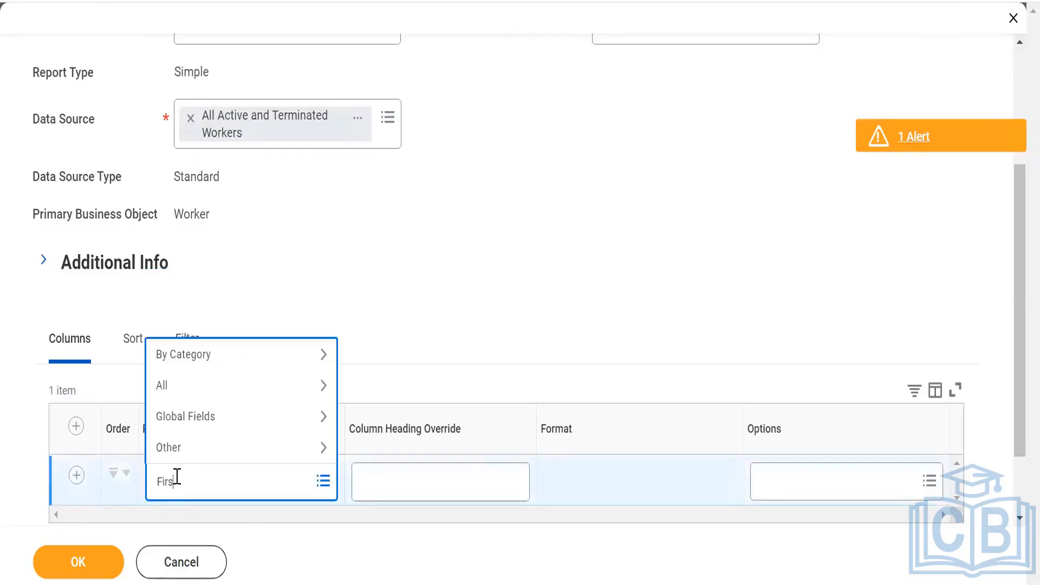
type("tname")
key("Return")
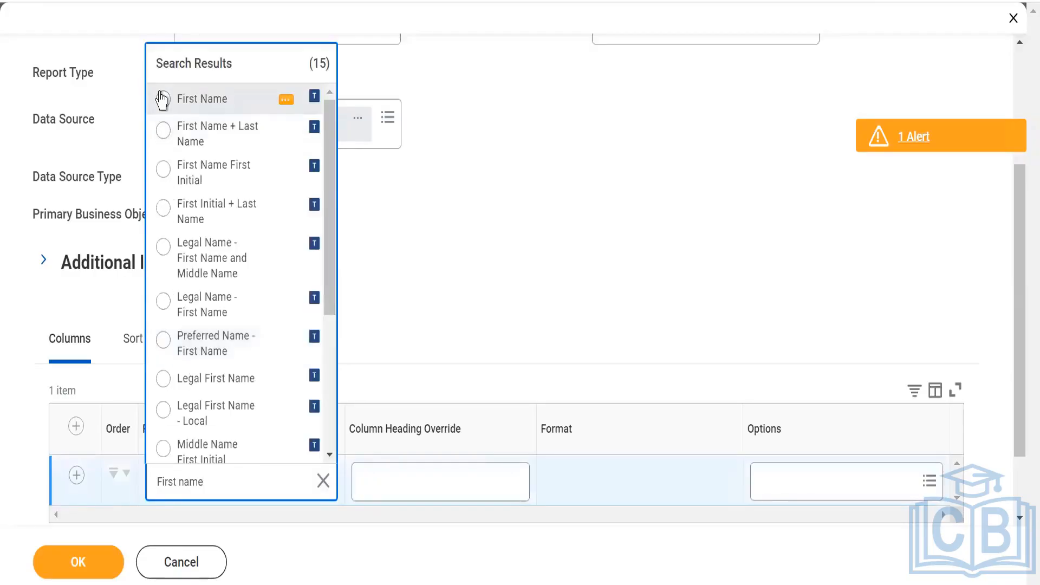
left_click(161, 100)
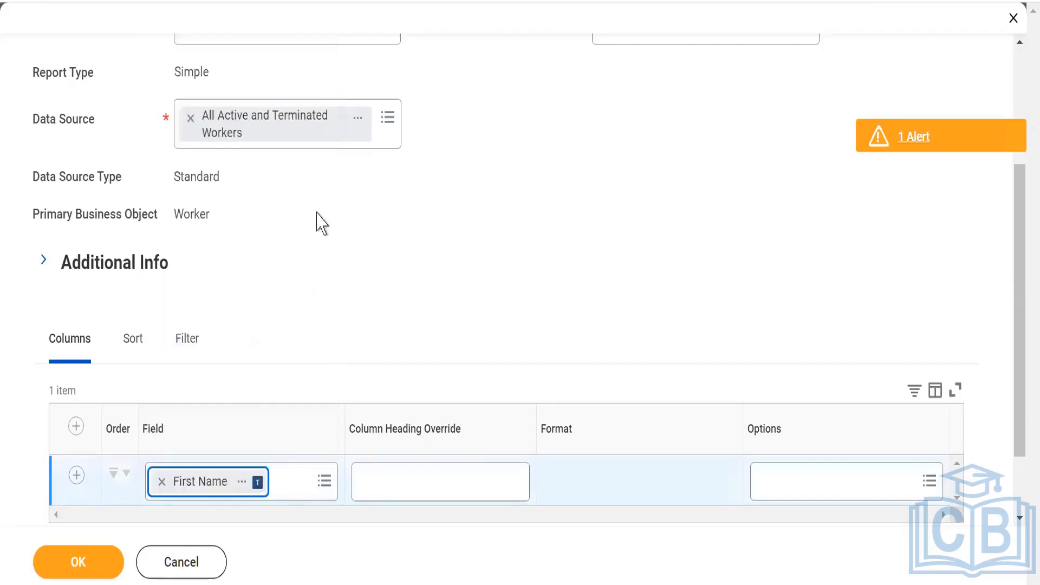
Step: Set the column heading override of the First Name field to F. Name
left_click(369, 482)
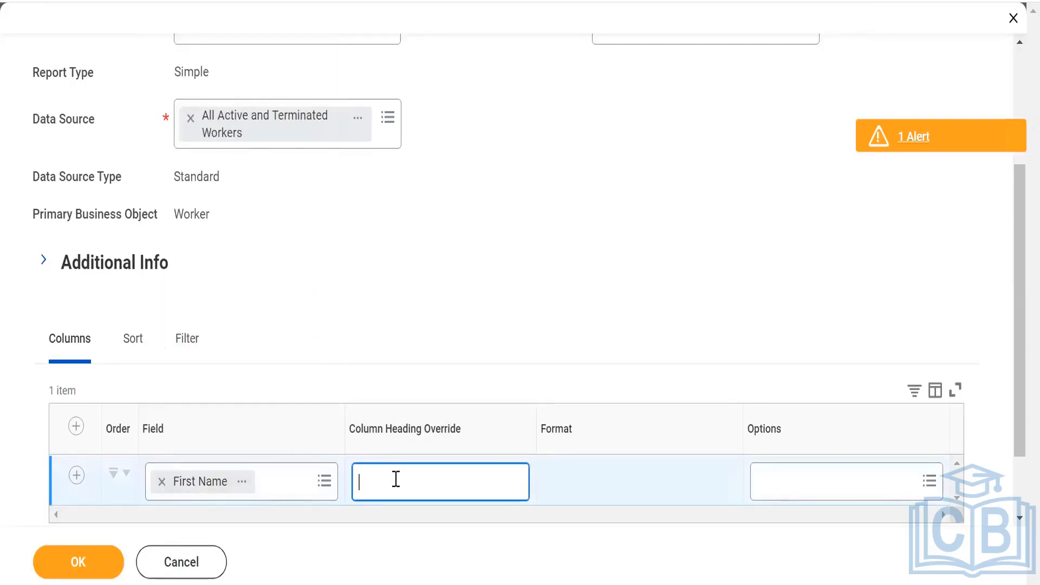
type("F. Name")
left_click(464, 158)
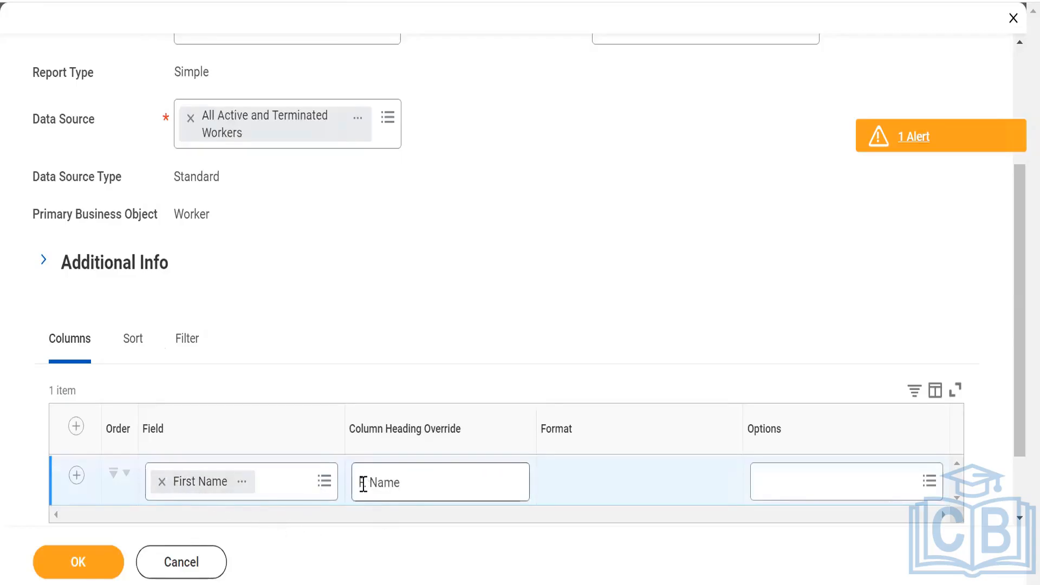
left_click_drag(361, 482, 409, 481)
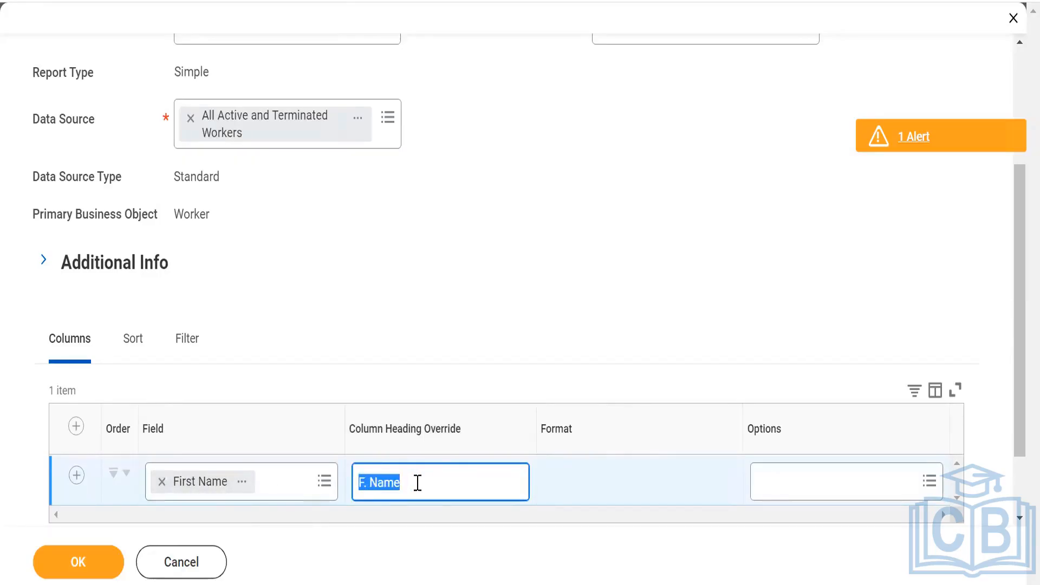
left_click(418, 298)
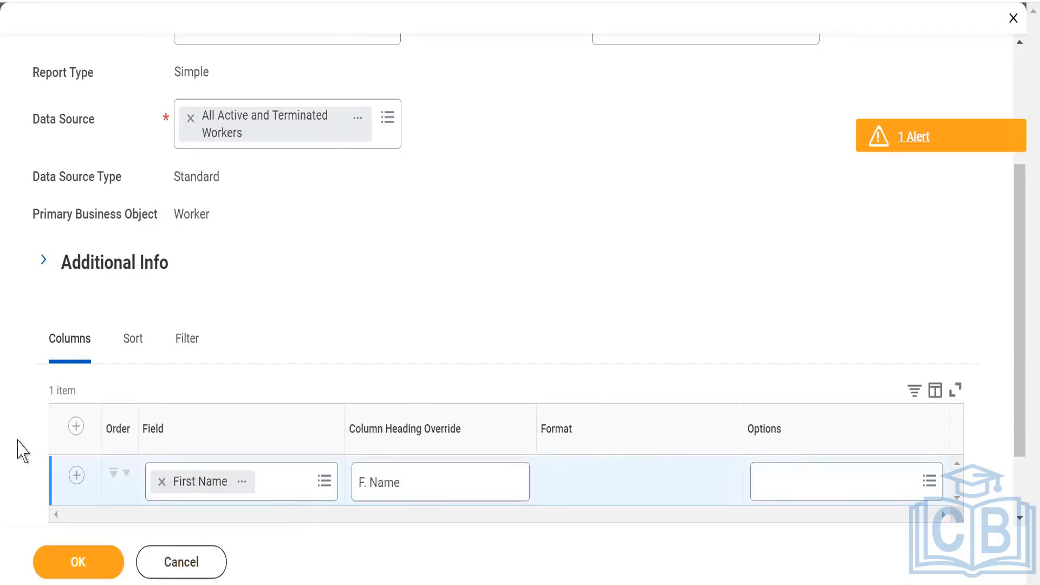
Step: Add a new column row to the report and select Last Name as its field
left_click(75, 429)
left_click(186, 474)
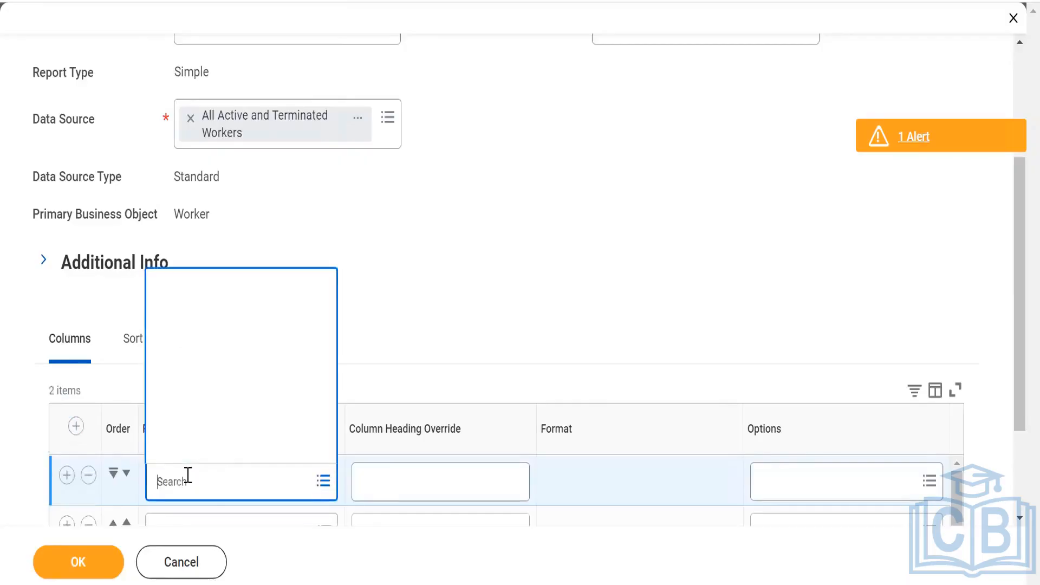
type("Las")
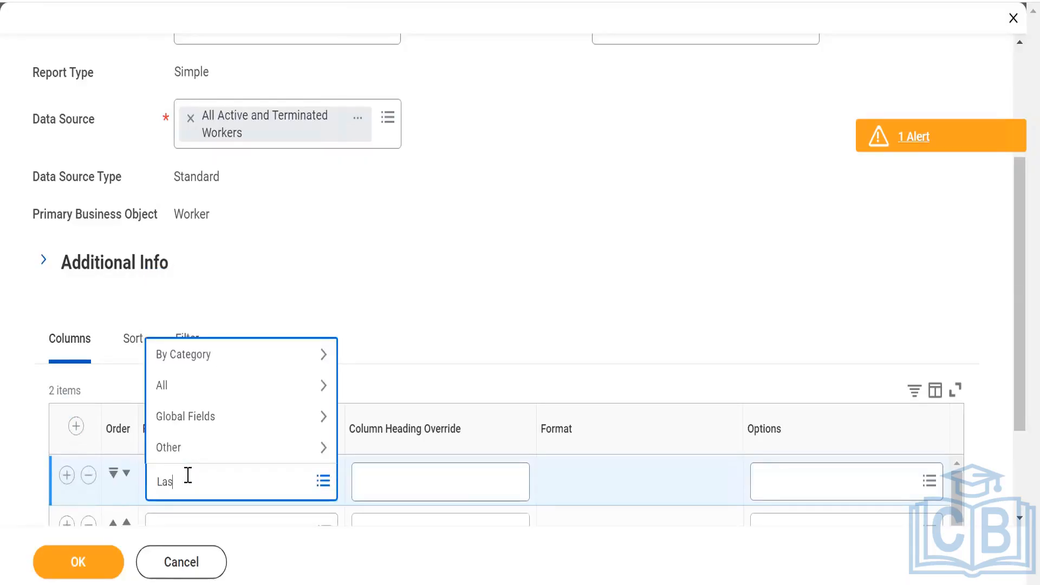
type("t name")
key("Return")
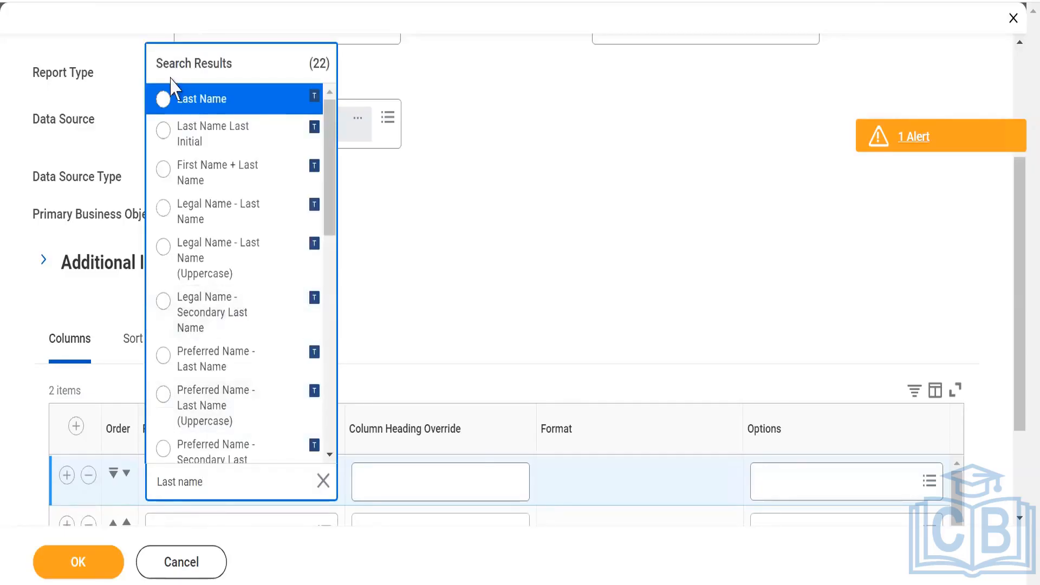
left_click(165, 100)
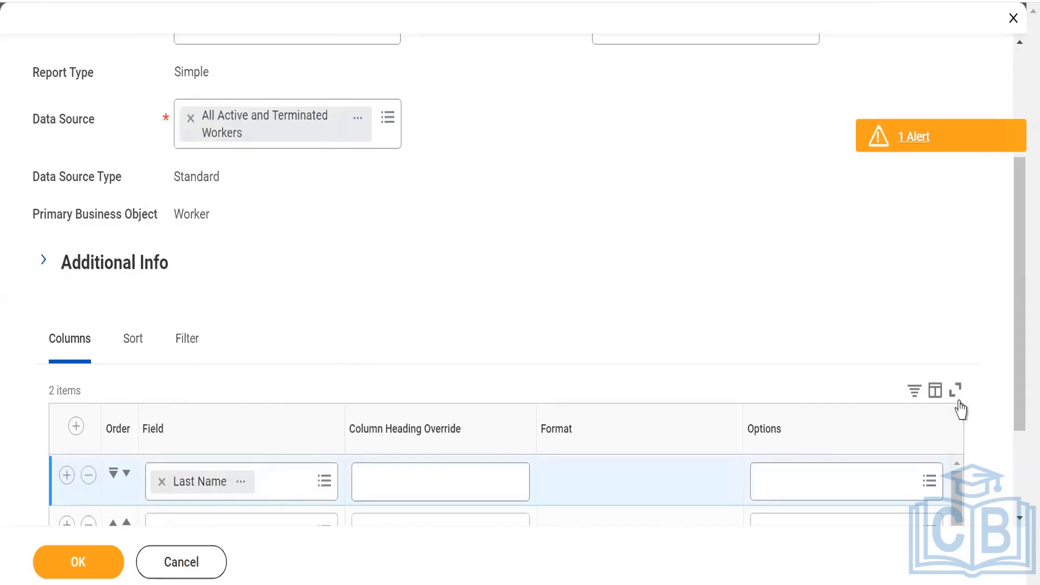
Step: Add another column row to the report and select Gender as its field
scroll(1019, 434, "down", 3)
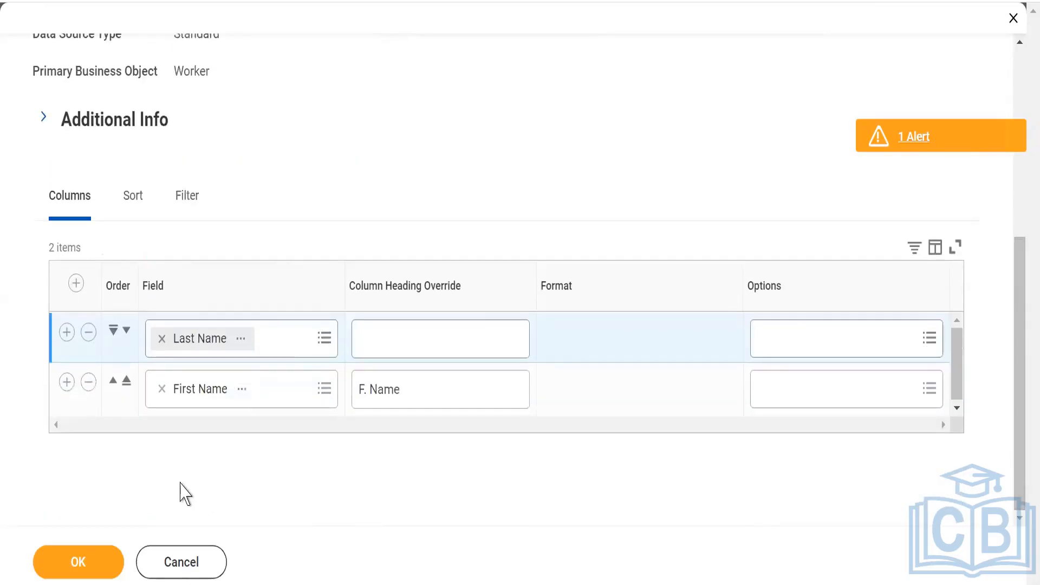
left_click(76, 282)
left_click(188, 343)
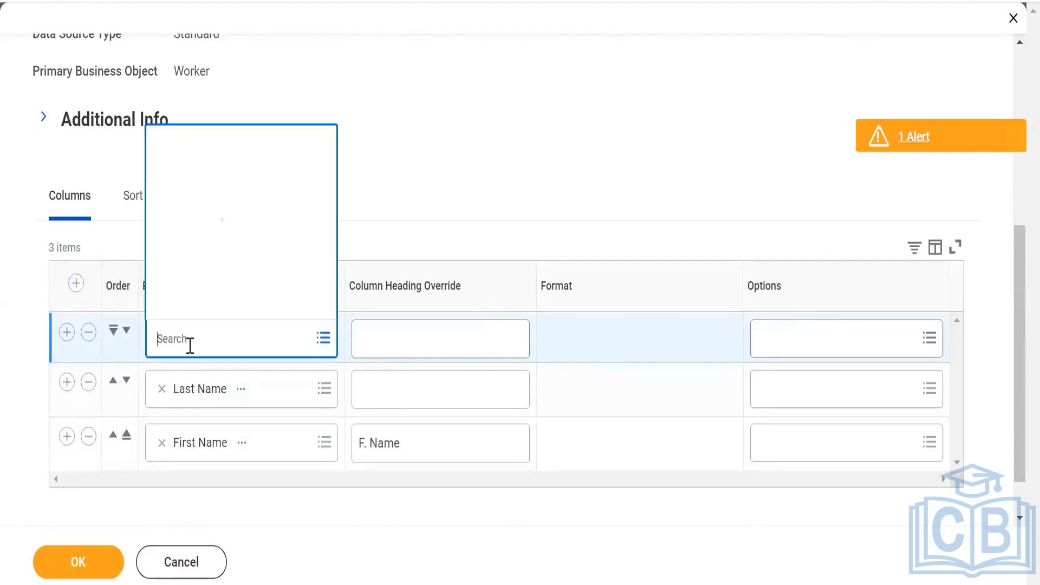
type("G")
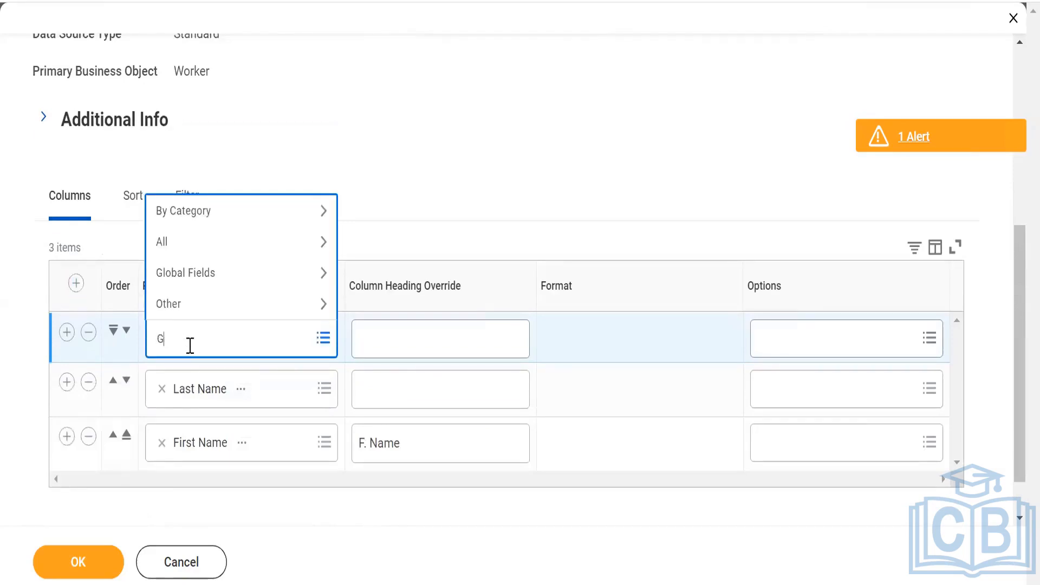
type("ender")
key("Return")
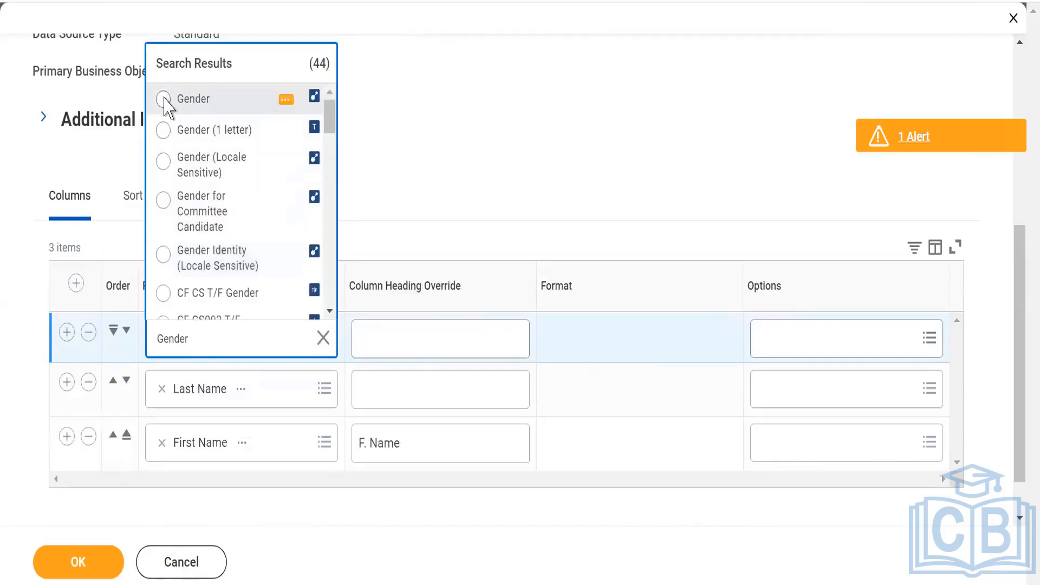
left_click(164, 100)
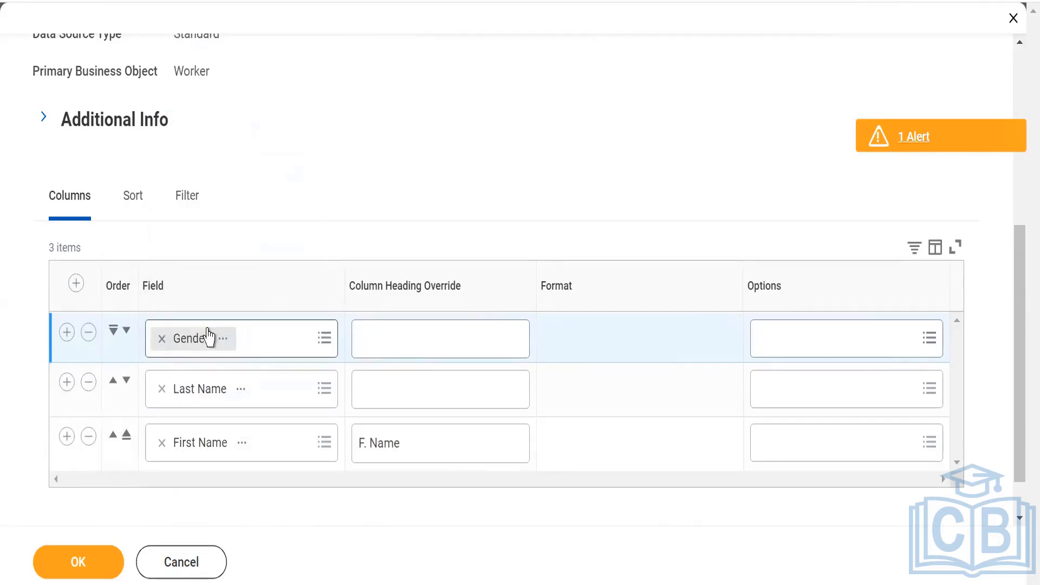
Step: Save the report definition with its three columns and review the saved column list
double_click(194, 70)
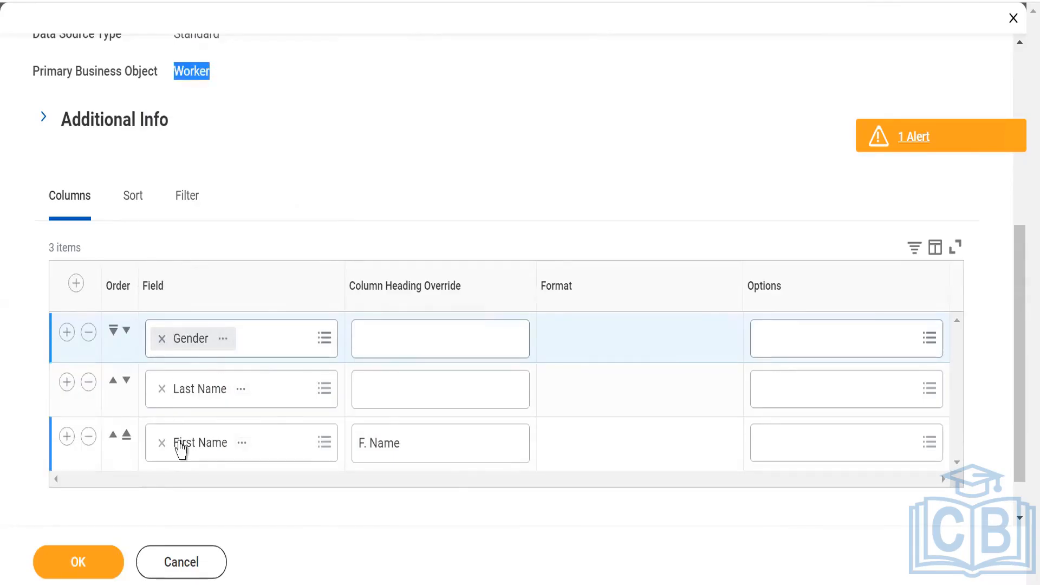
left_click(274, 153)
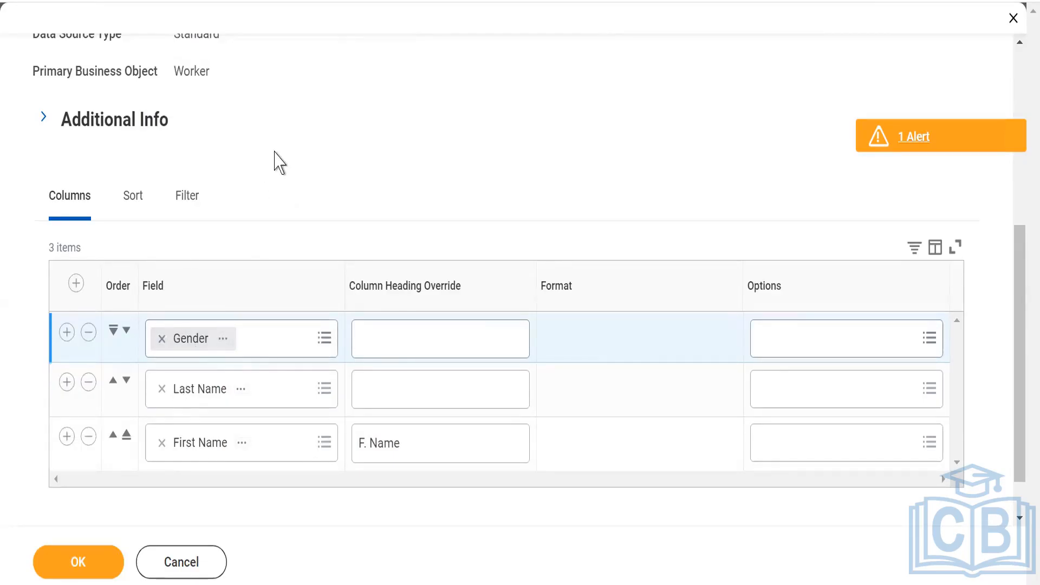
left_click(83, 562)
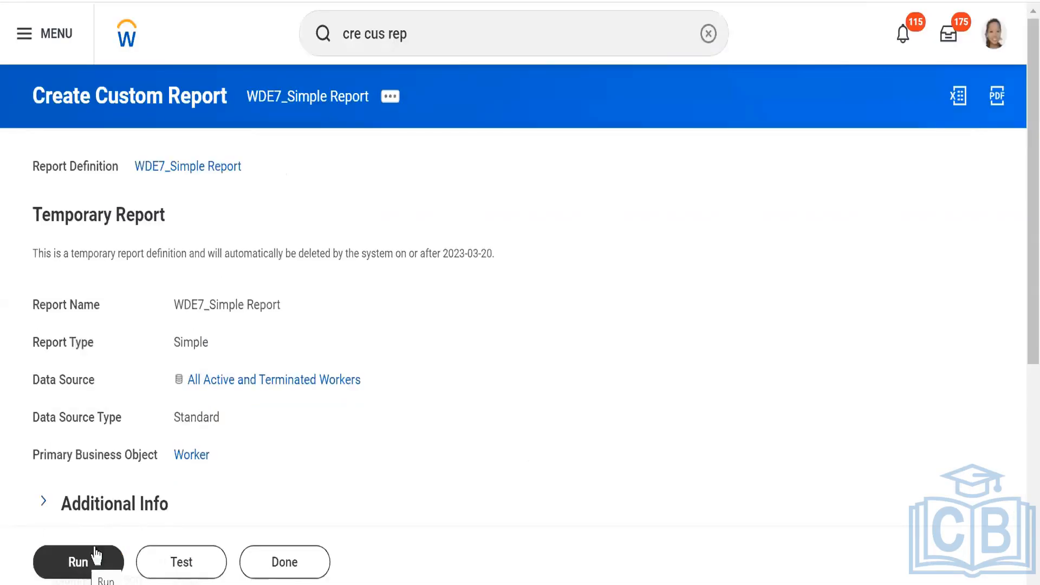
mouse_move(383, 389)
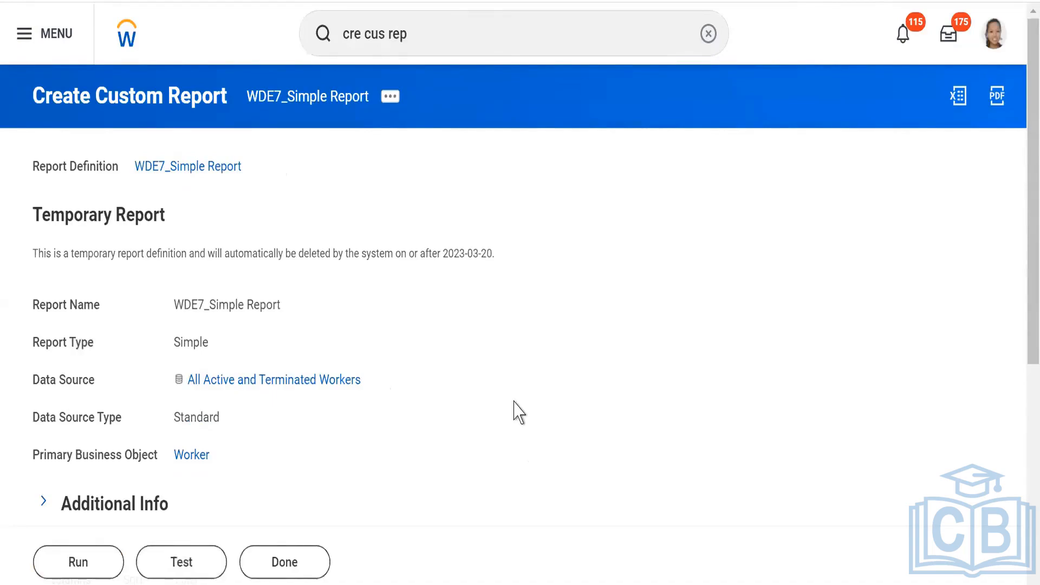
scroll(517, 412, "down", 7)
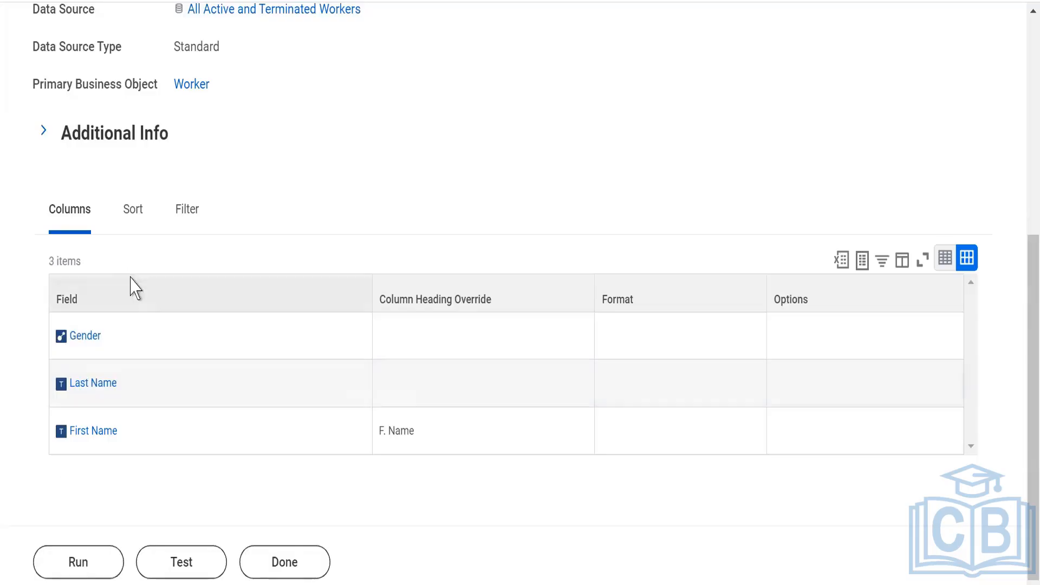
Step: Test the report and examine the output's item count and the Gender, Last Name and F. Name column headings
left_click(156, 570)
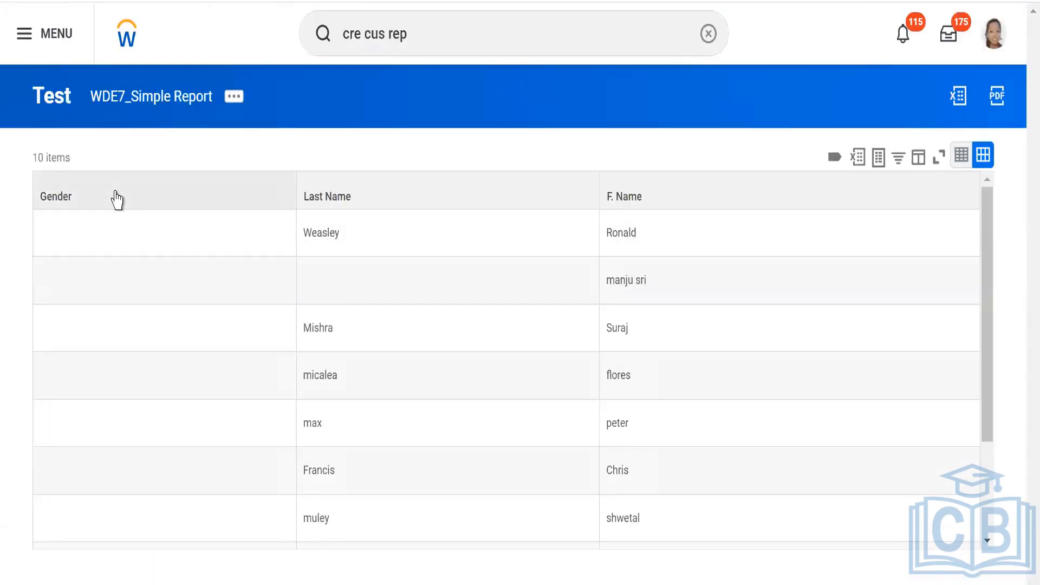
left_click_drag(33, 159, 79, 161)
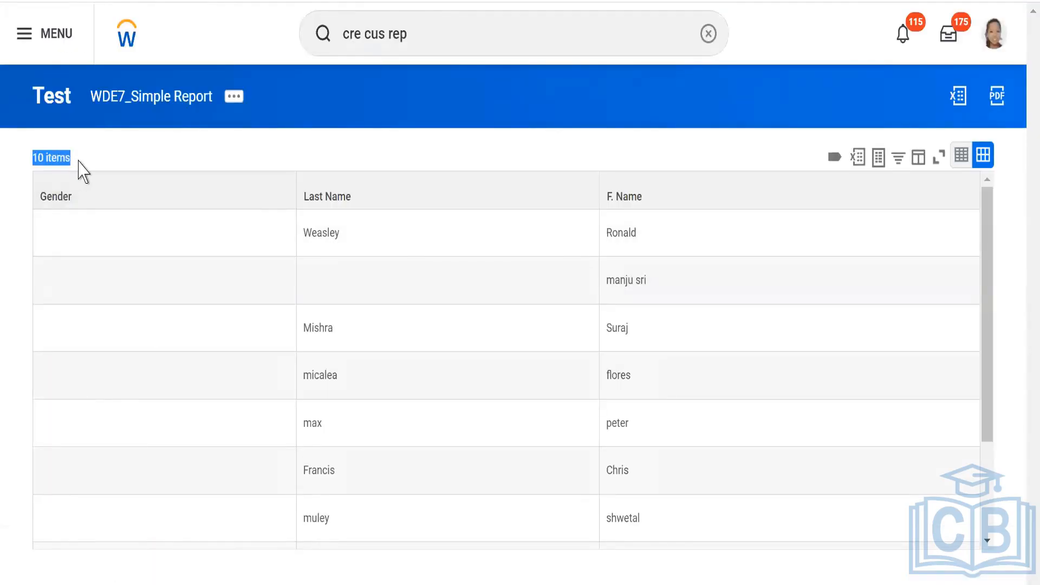
left_click(80, 205)
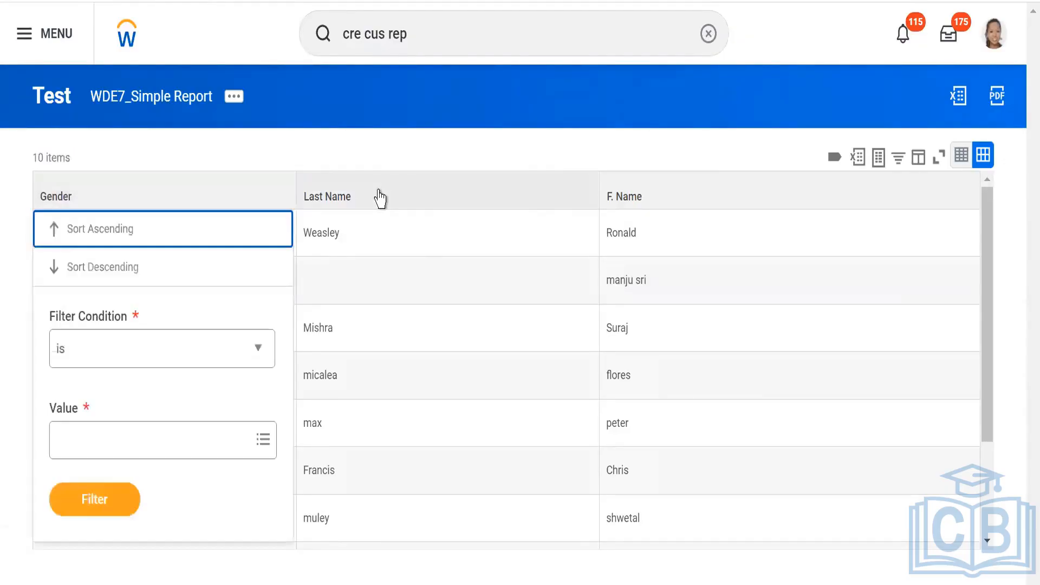
left_click(667, 115)
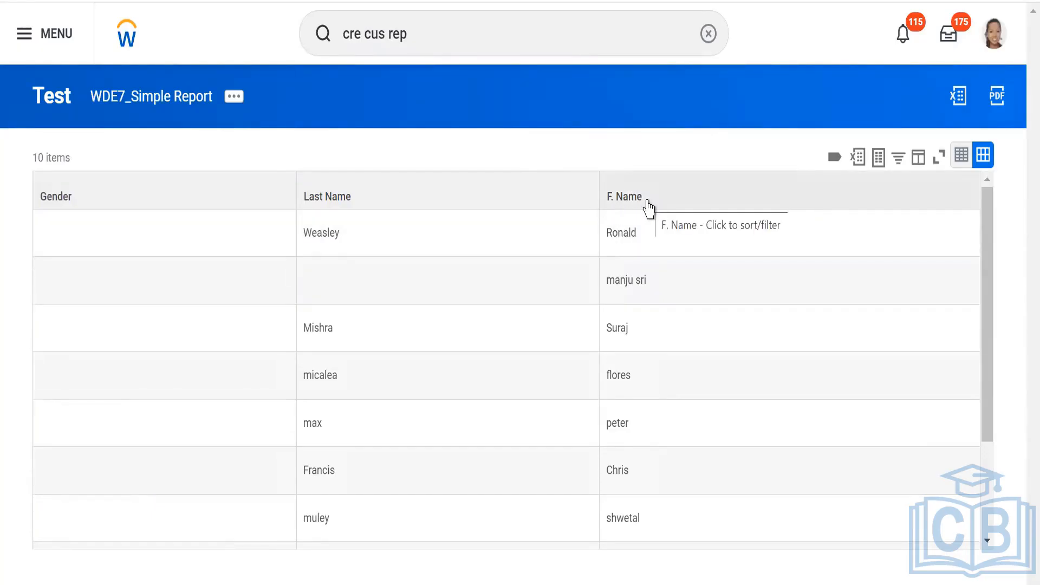
left_click(606, 204)
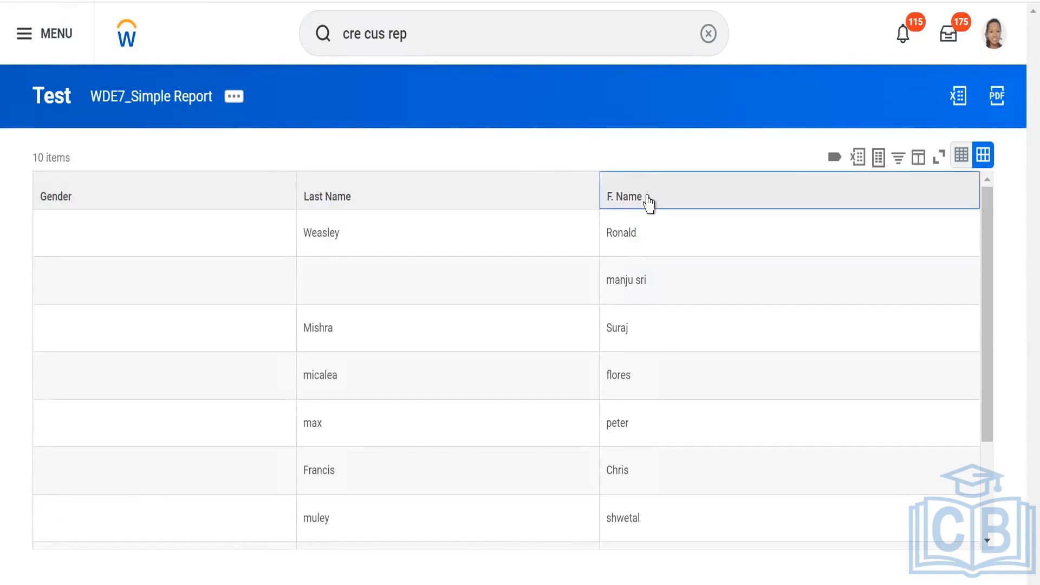
left_click(637, 157)
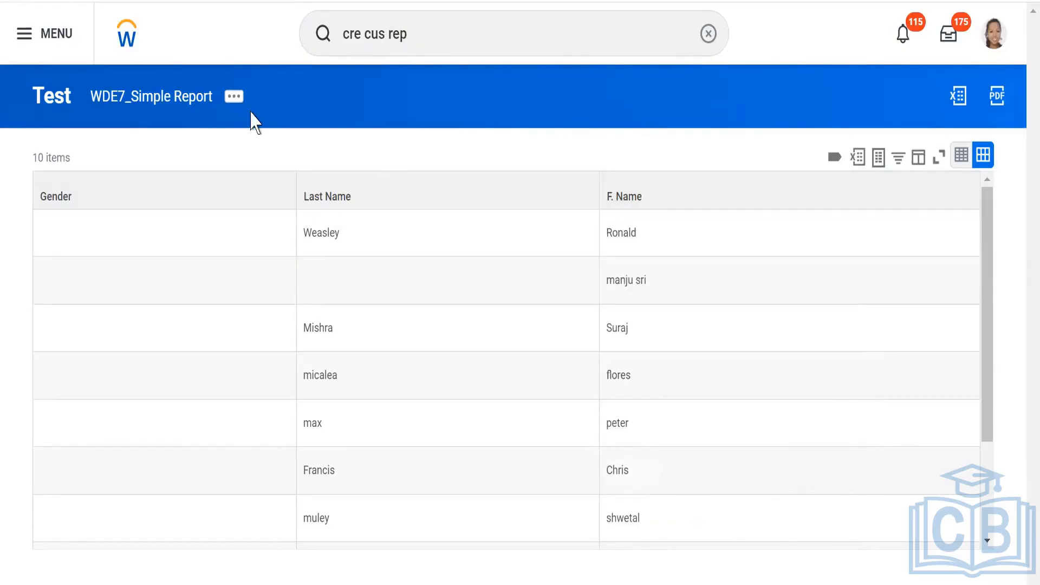
Step: Open WDE7_Simple Report for editing and reorder its columns to First Name, Last Name, Gender
left_click(236, 102)
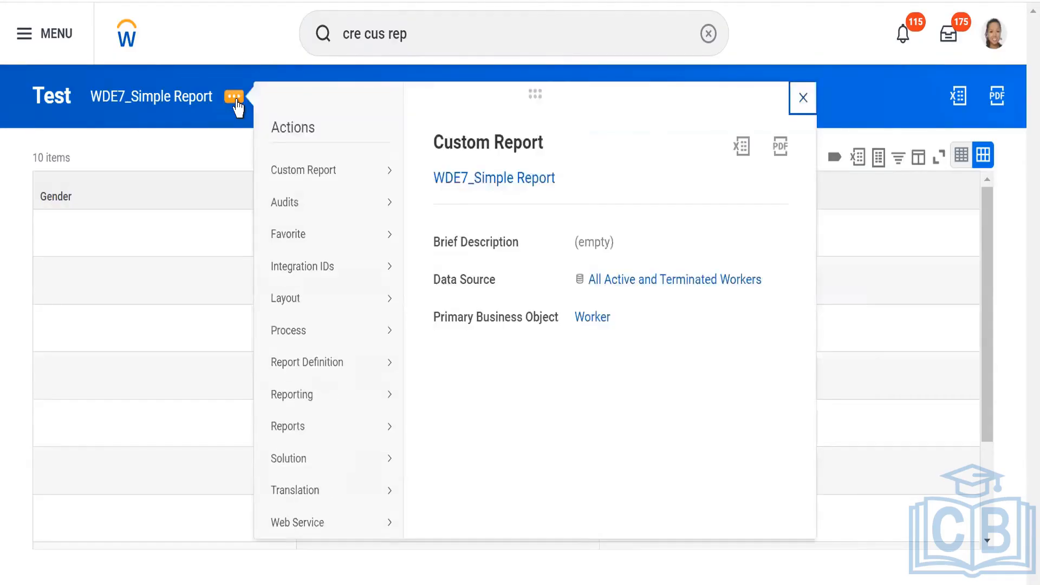
mouse_move(307, 174)
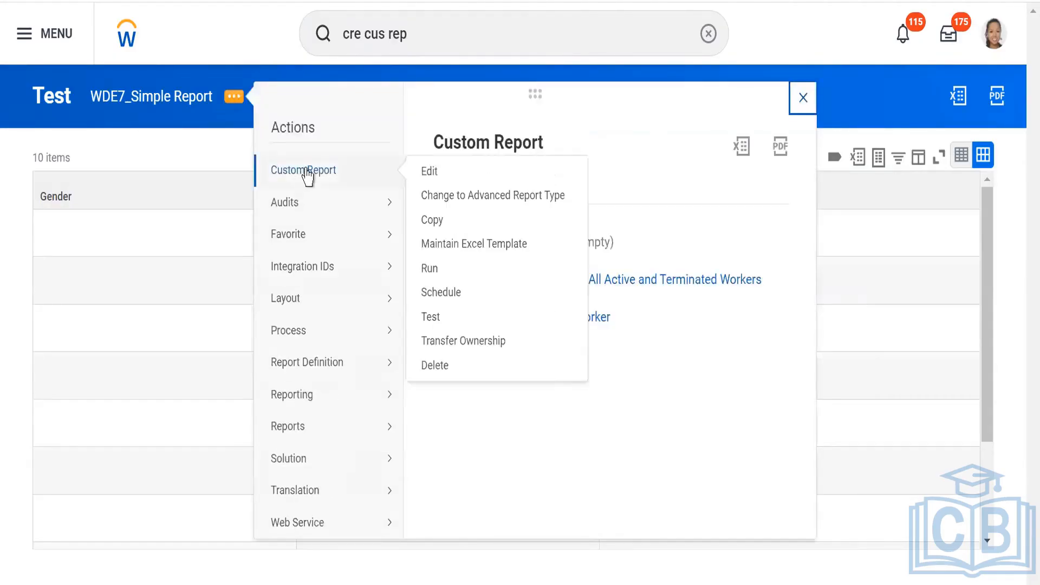
left_click(437, 175)
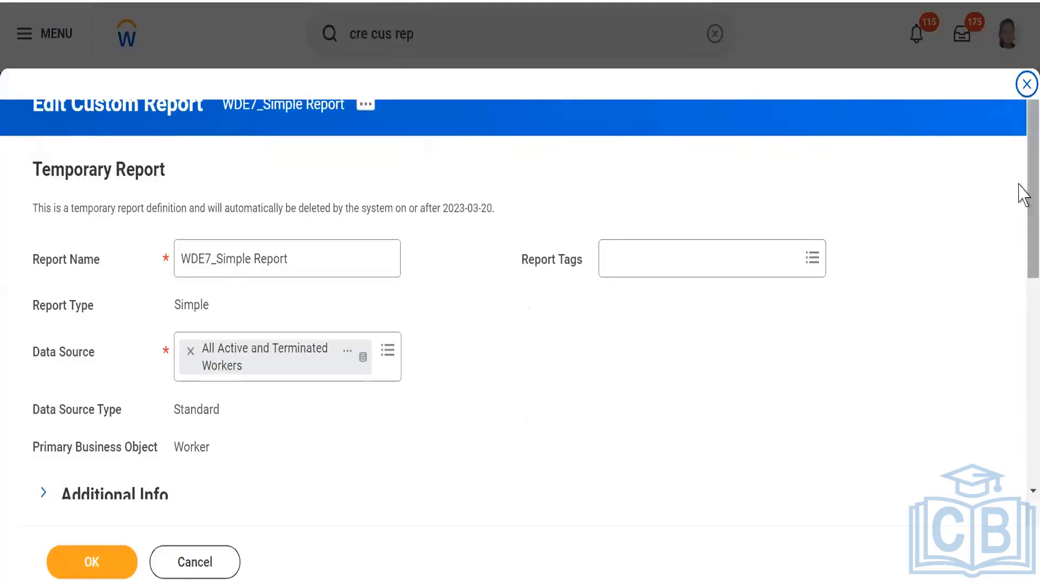
scroll(1020, 244, "down", 8)
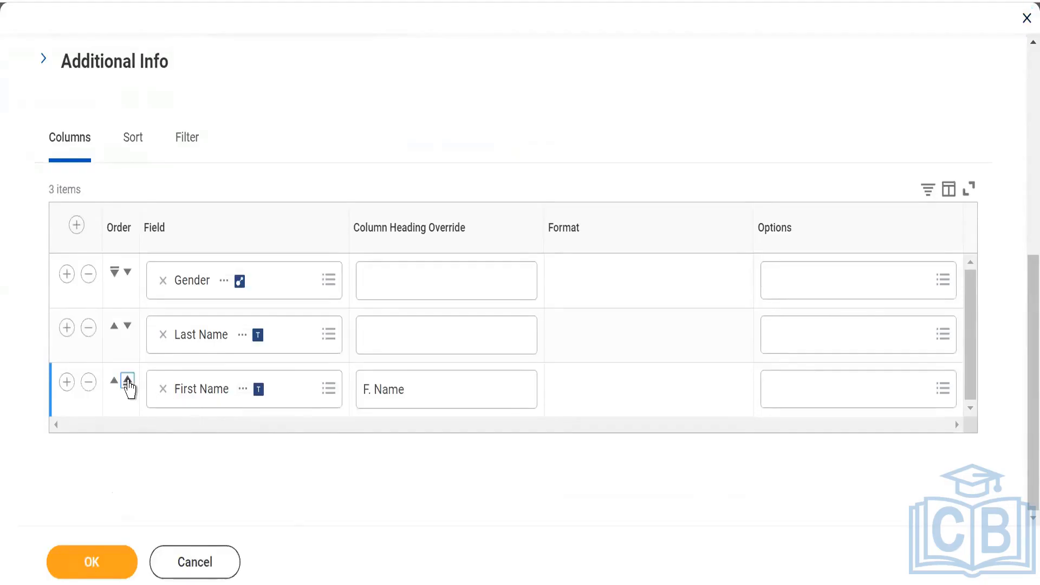
left_click(128, 382)
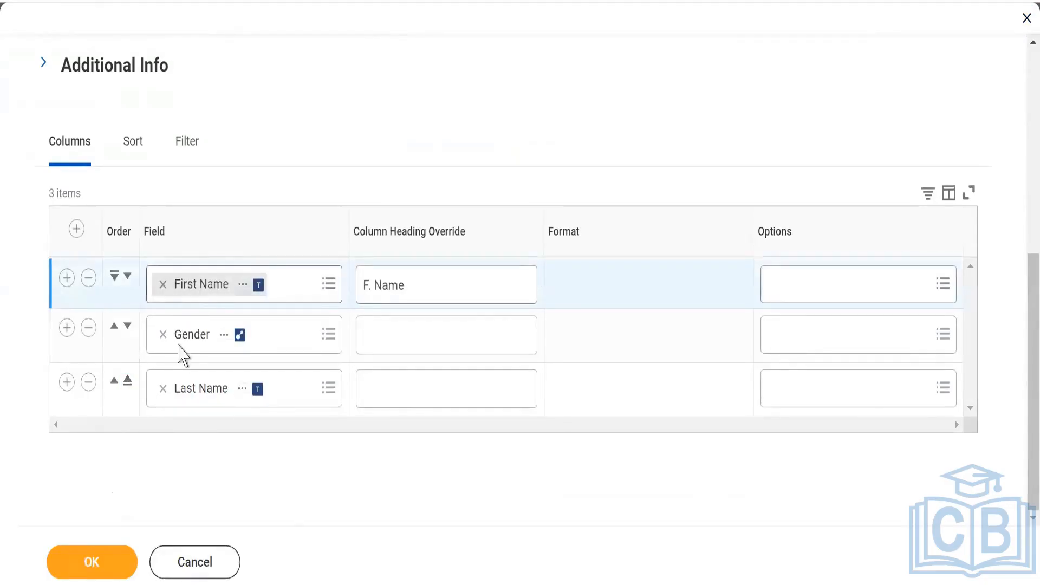
left_click(114, 381)
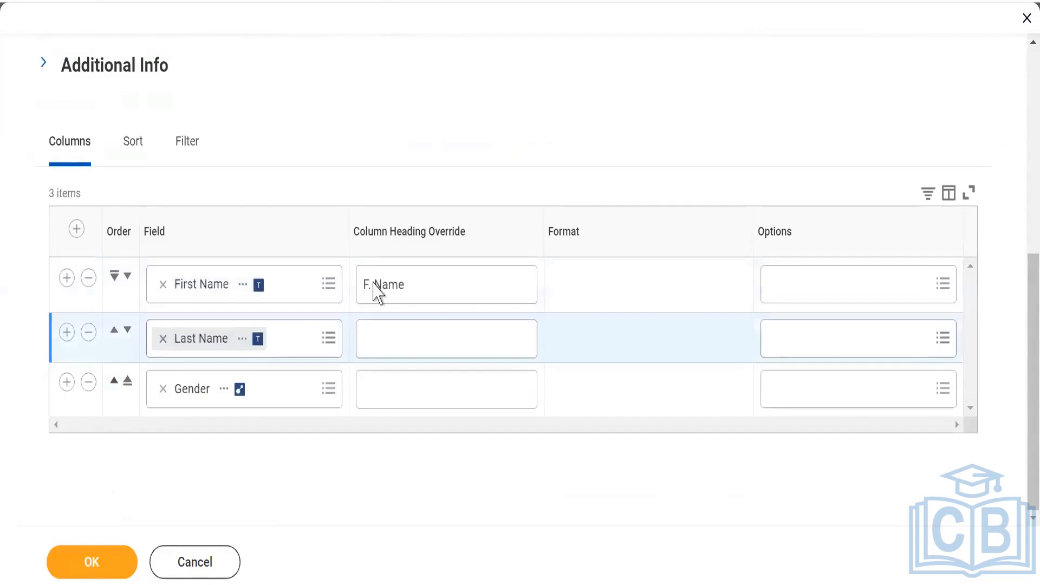
Step: Clear the column heading override of the First Name field
left_click(415, 281)
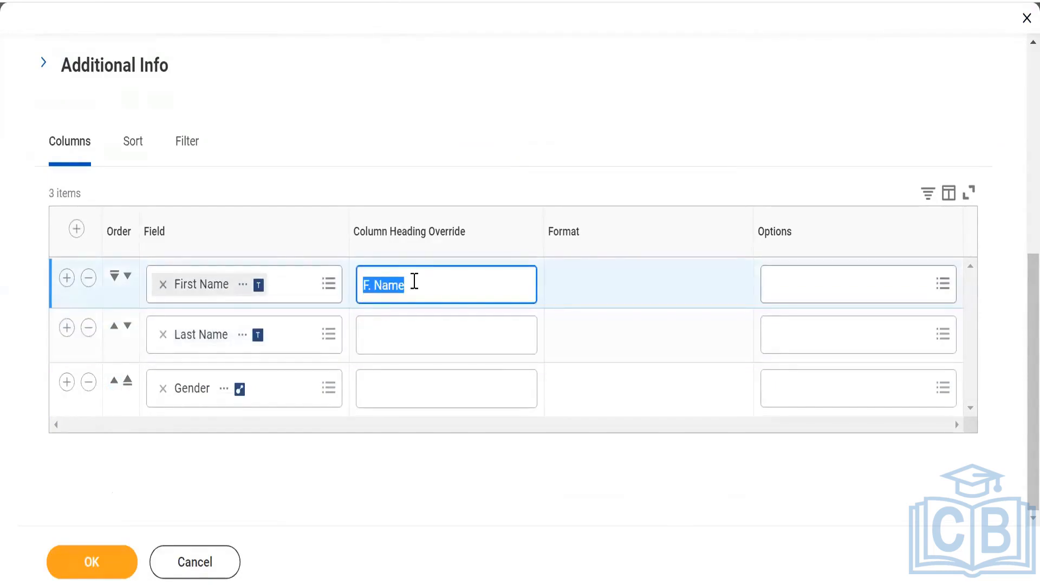
key("BackSpace")
left_click(408, 107)
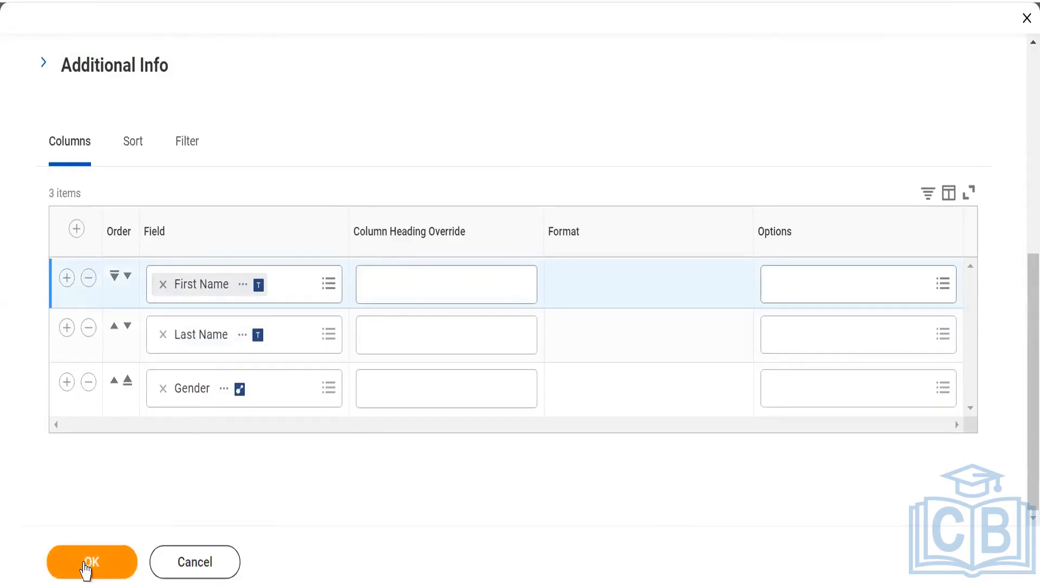
Step: Save the edited report definition and run the full report to check its item count
left_click(92, 563)
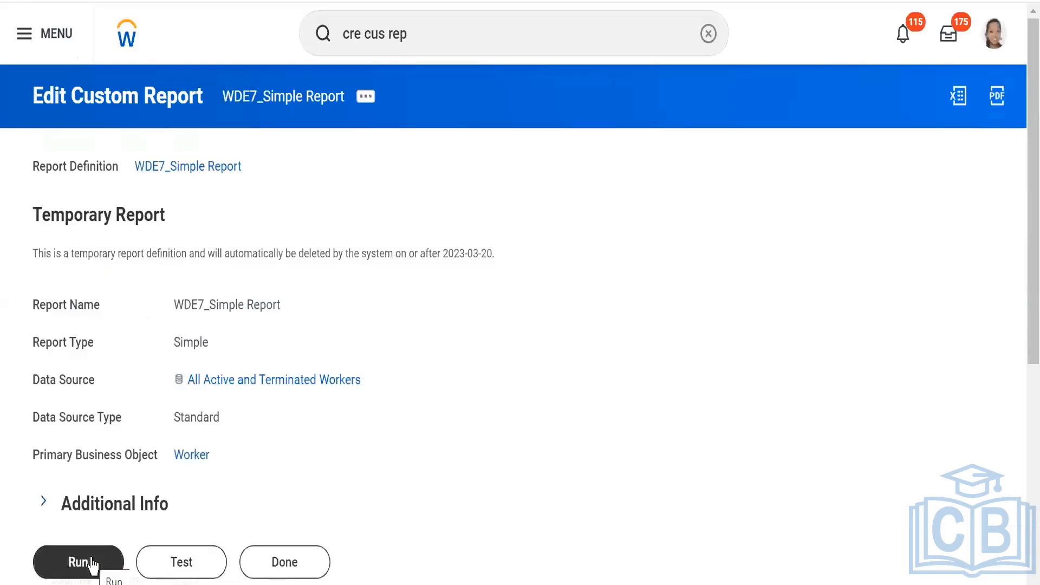
left_click(92, 561)
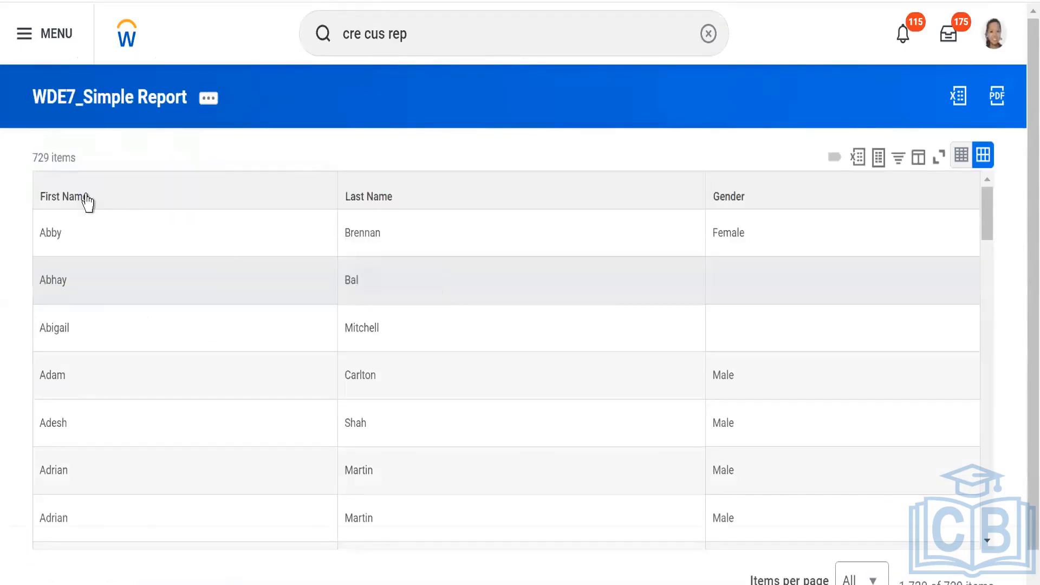
left_click_drag(35, 163, 81, 163)
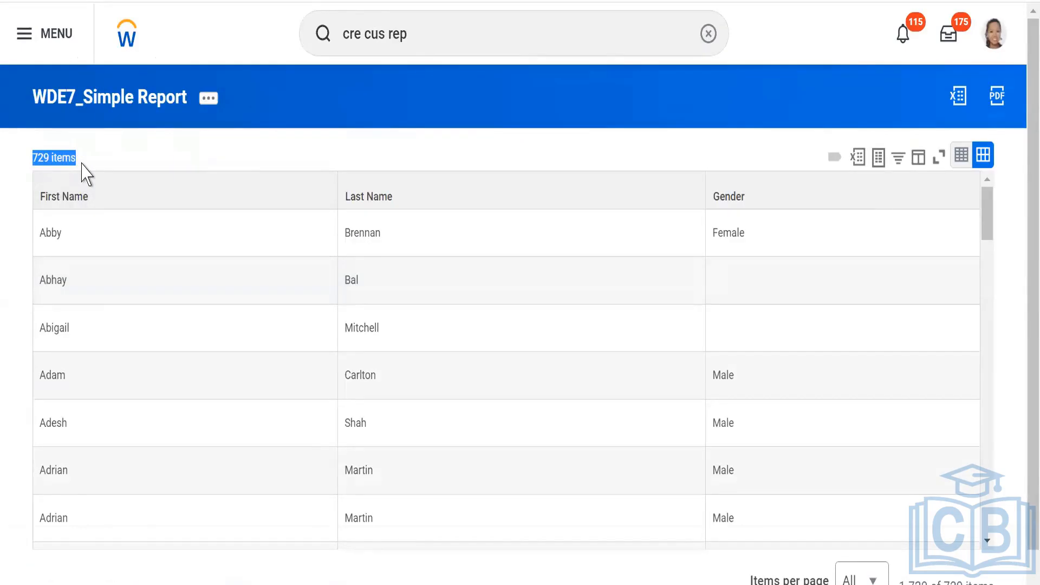
Step: Examine the report output's item count and look through its rows for workers without a gender
left_click(82, 164)
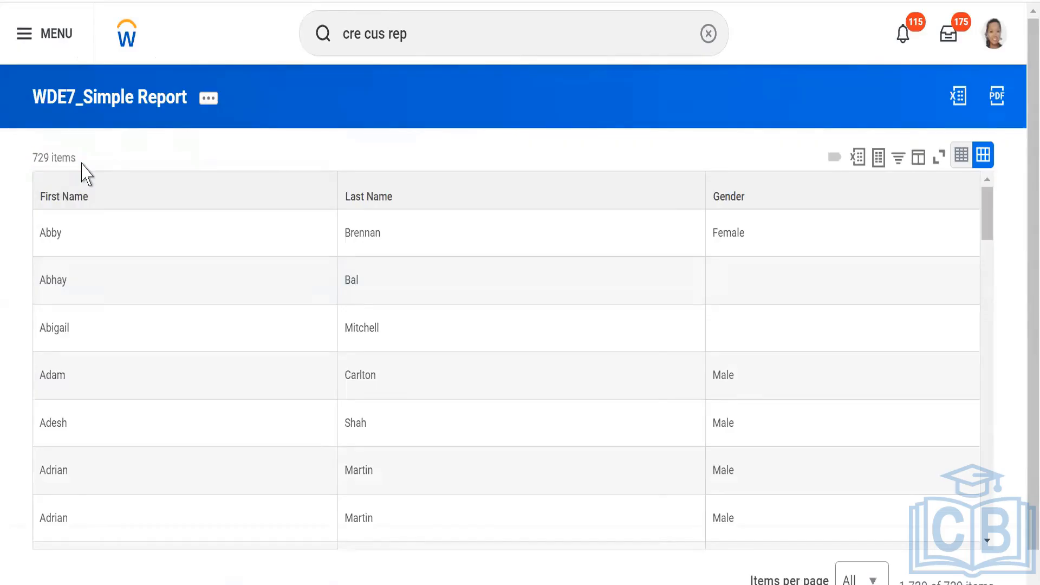
triple_click(53, 160)
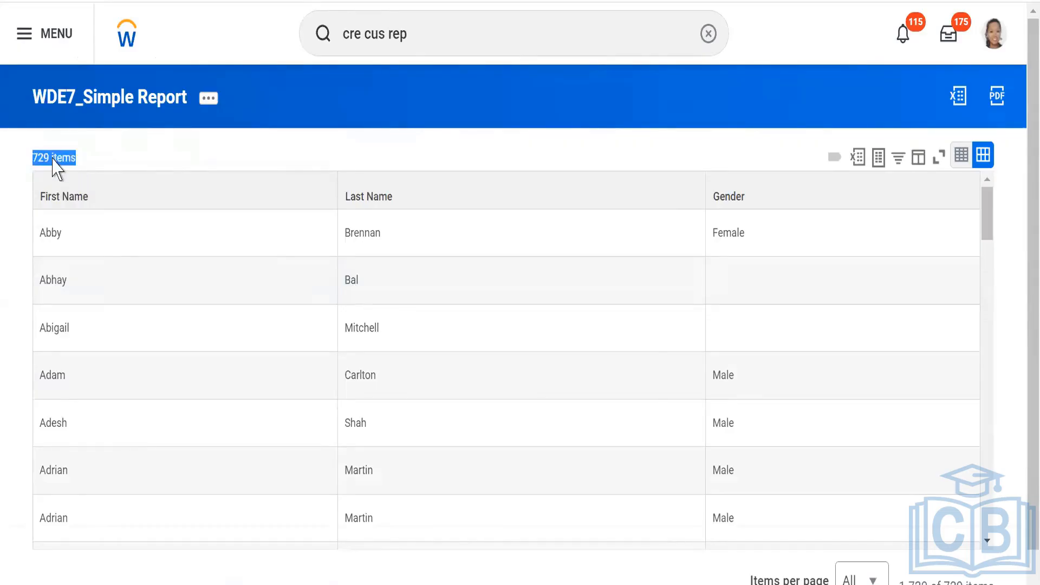
left_click(166, 160)
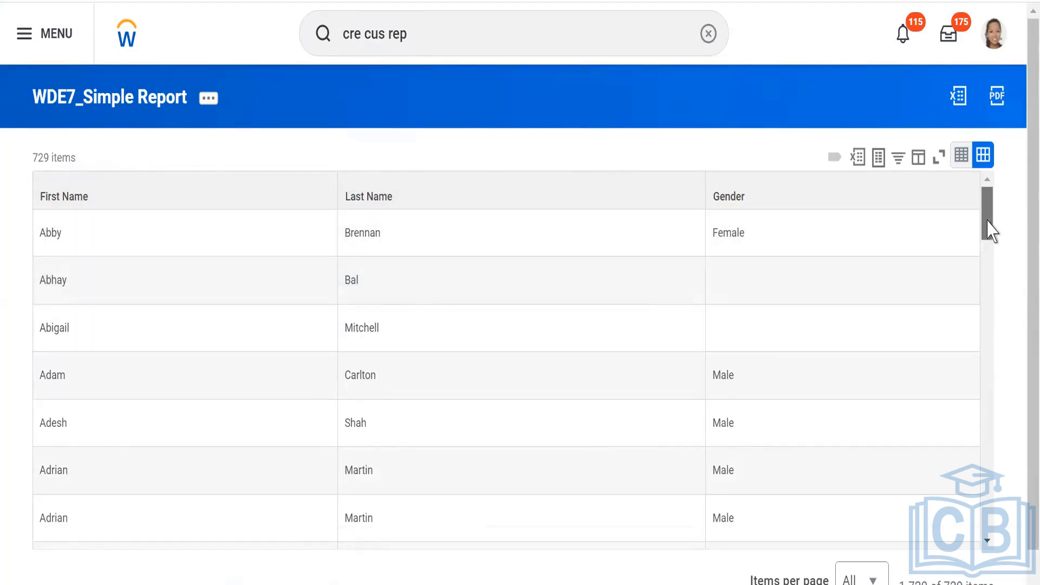
left_click_drag(990, 230, 975, 192)
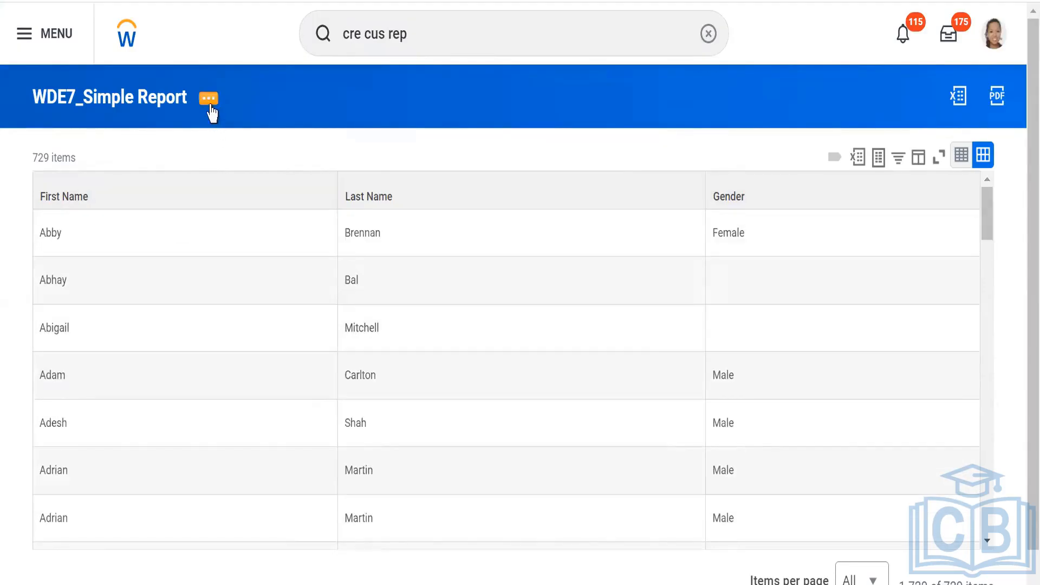
Step: Open the WDE7_Simple Report definition for editing and look over its settings down to the column definitions
left_click(209, 108)
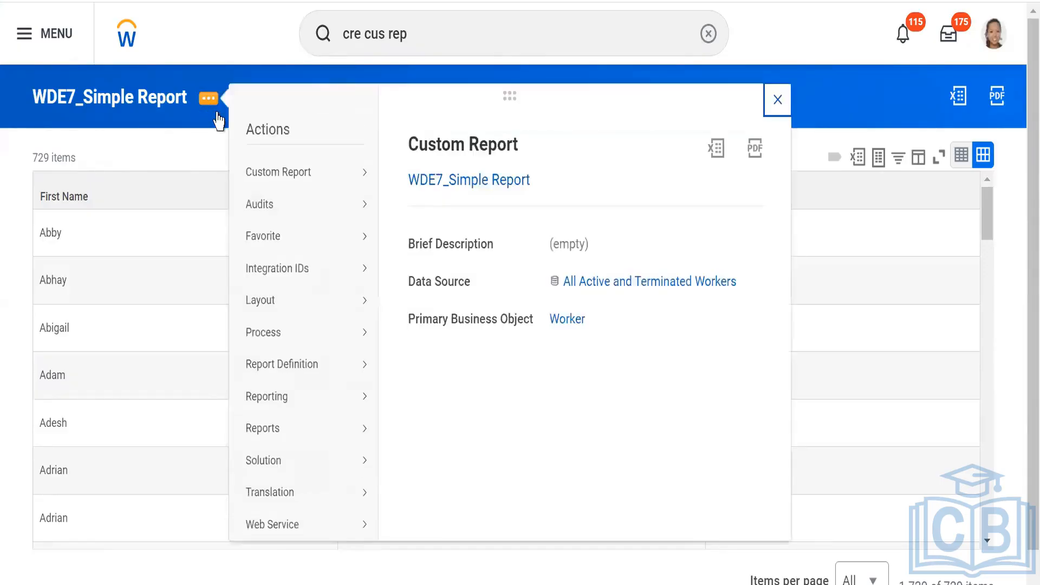
mouse_move(283, 187)
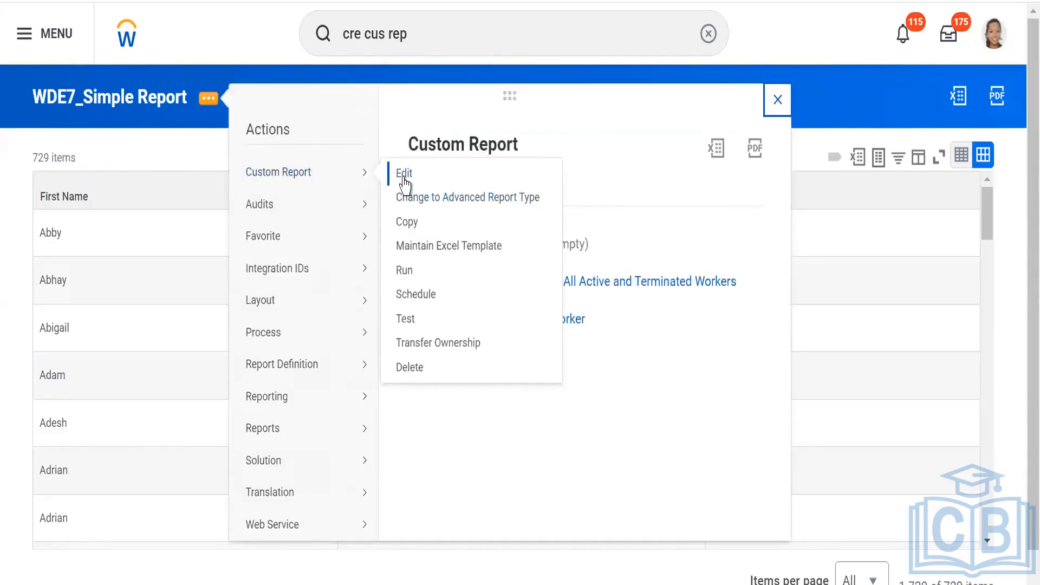
left_click(404, 176)
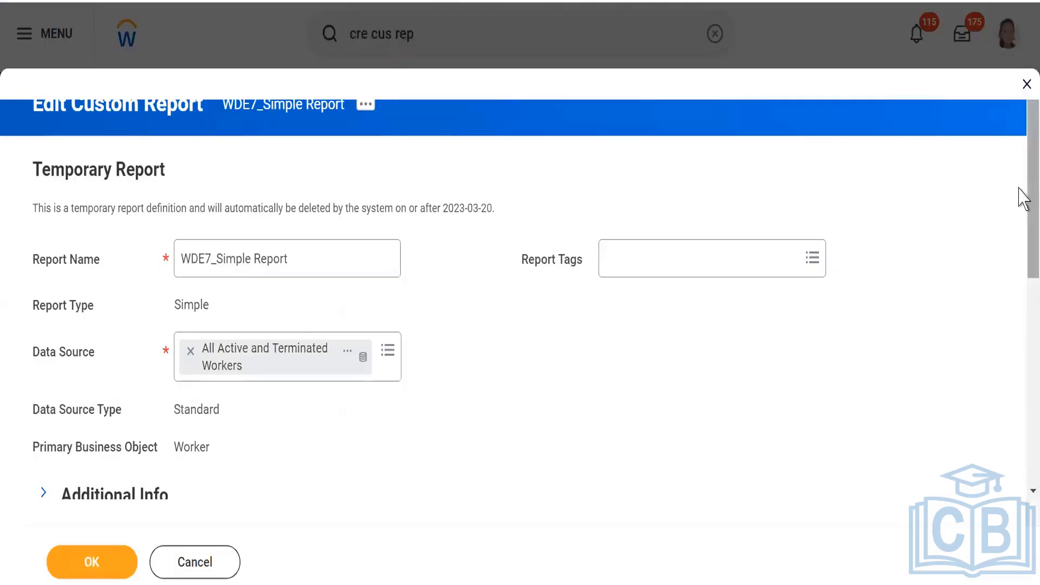
scroll(1024, 233, "down", 5)
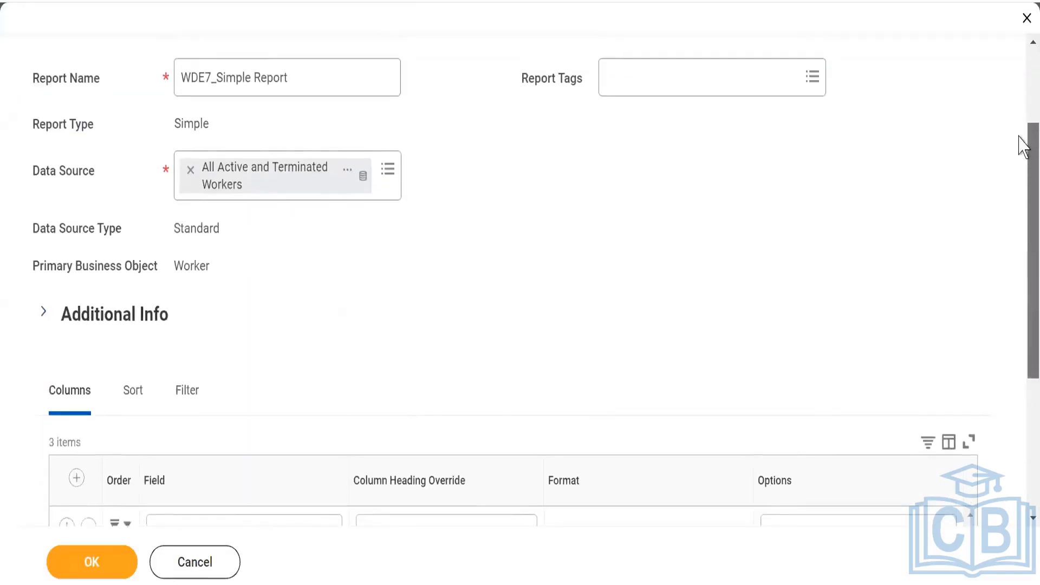
scroll(1021, 144, "up", 5)
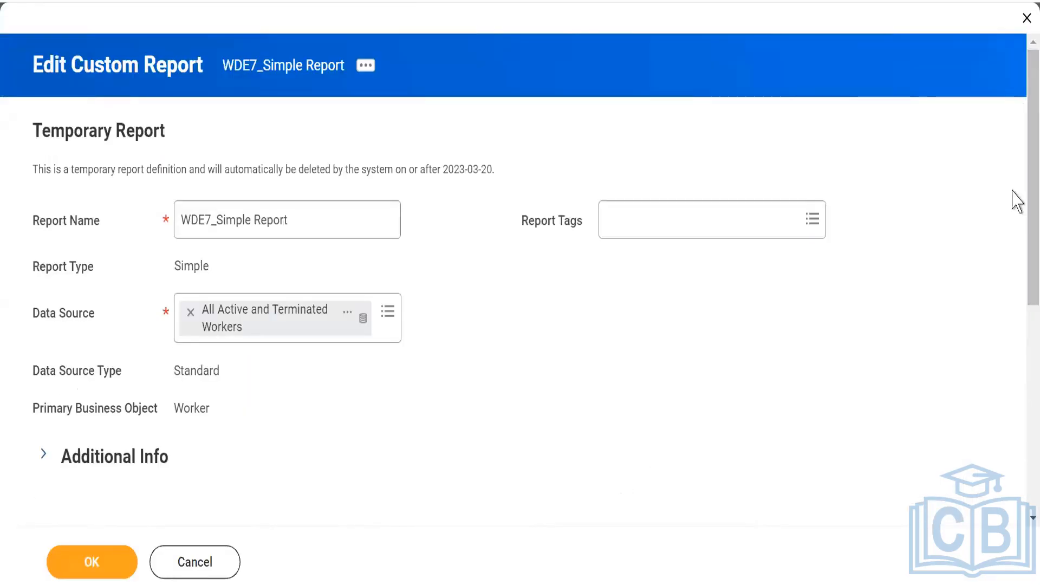
scroll(1023, 200, "down", 6)
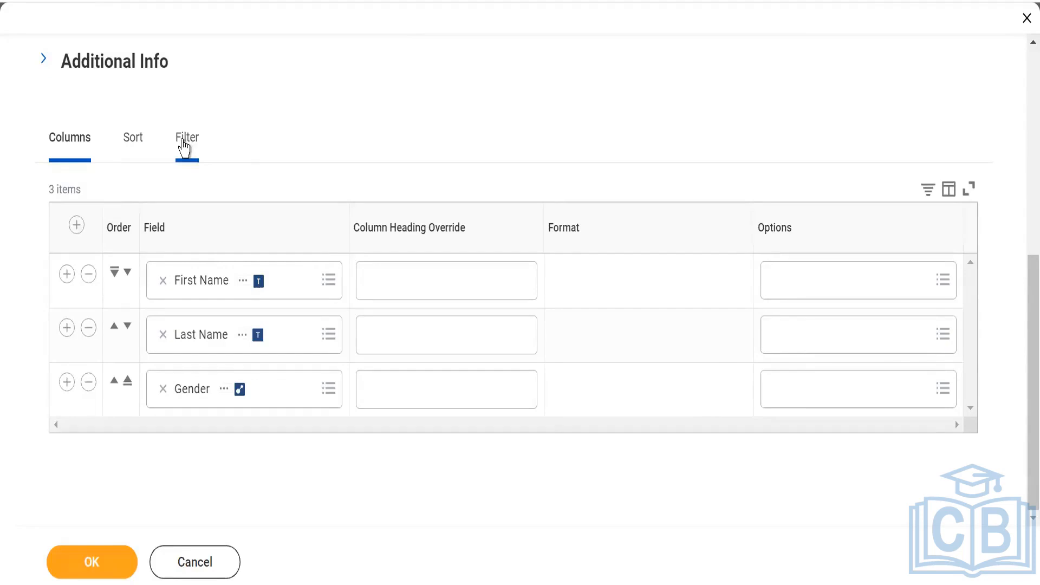
Step: Add an instance filter condition on the Gender field with the operator is not empty
left_click(185, 145)
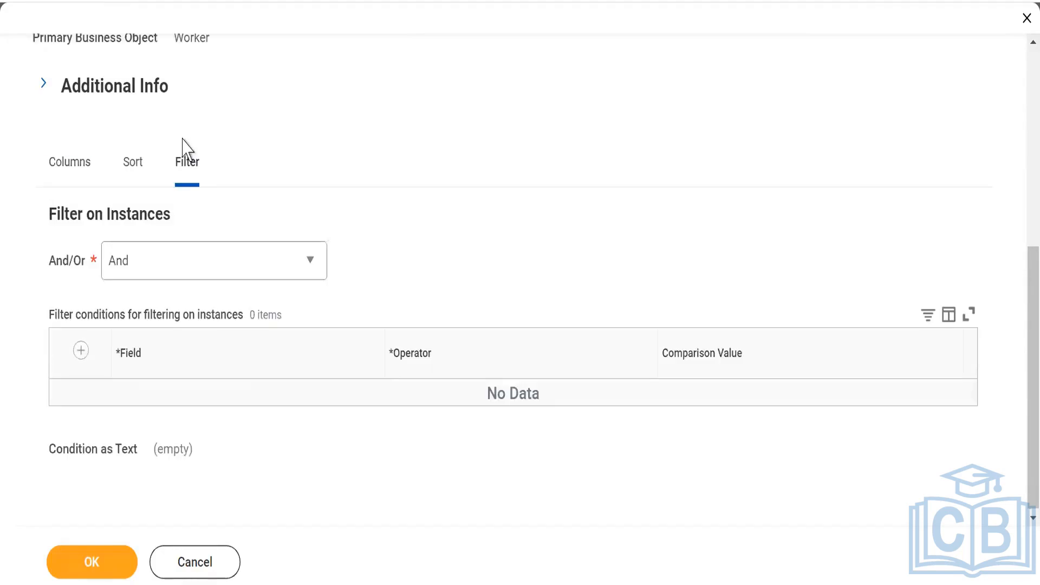
left_click(81, 351)
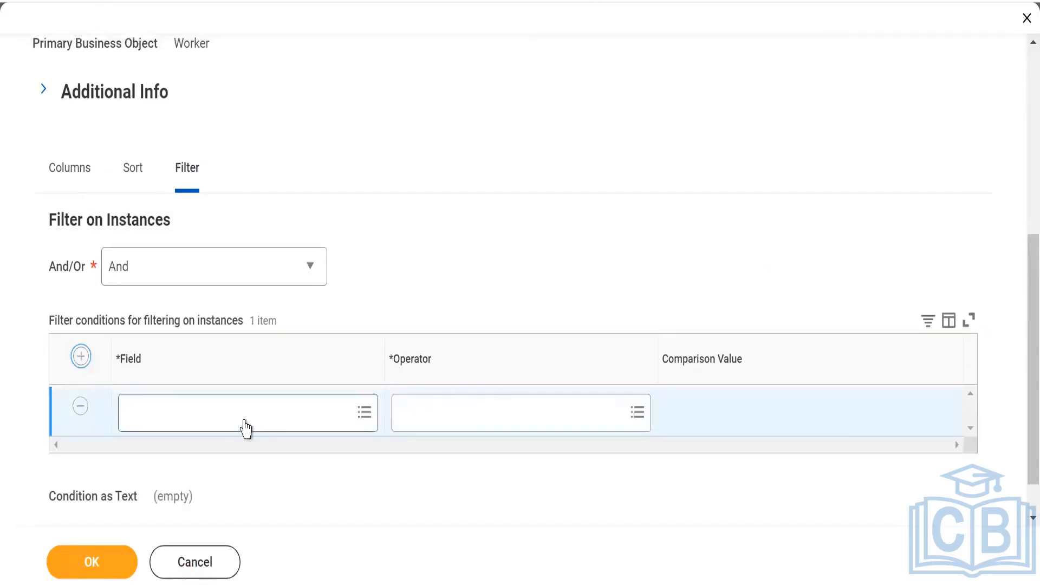
left_click(213, 413)
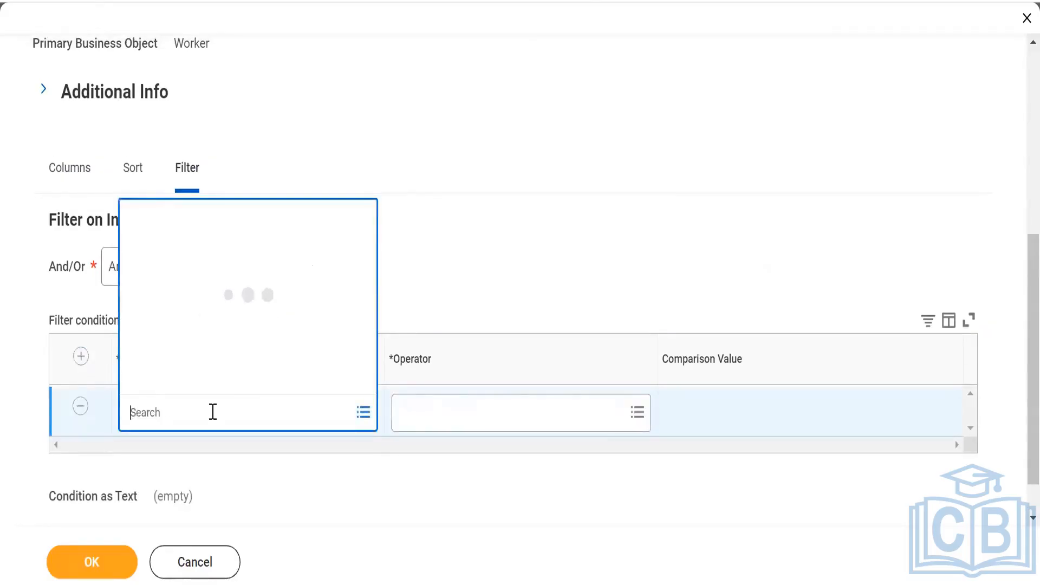
type("gender")
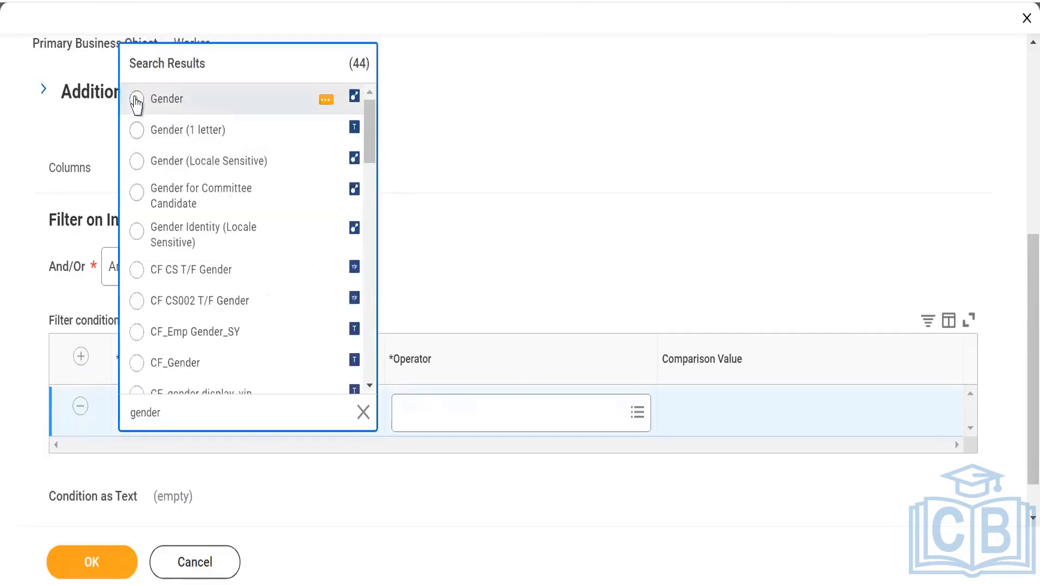
left_click(136, 101)
left_click(428, 416)
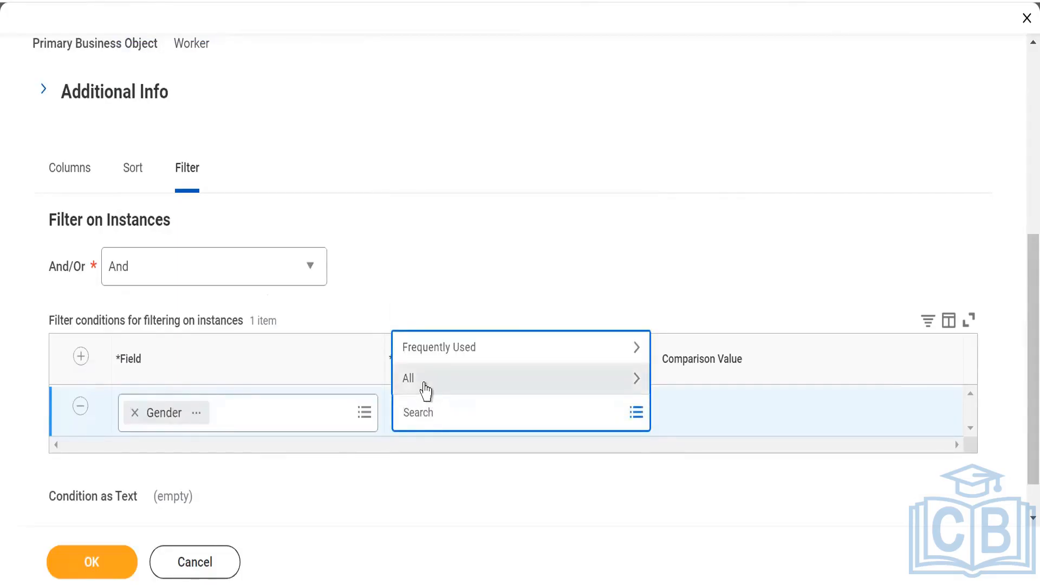
left_click(425, 384)
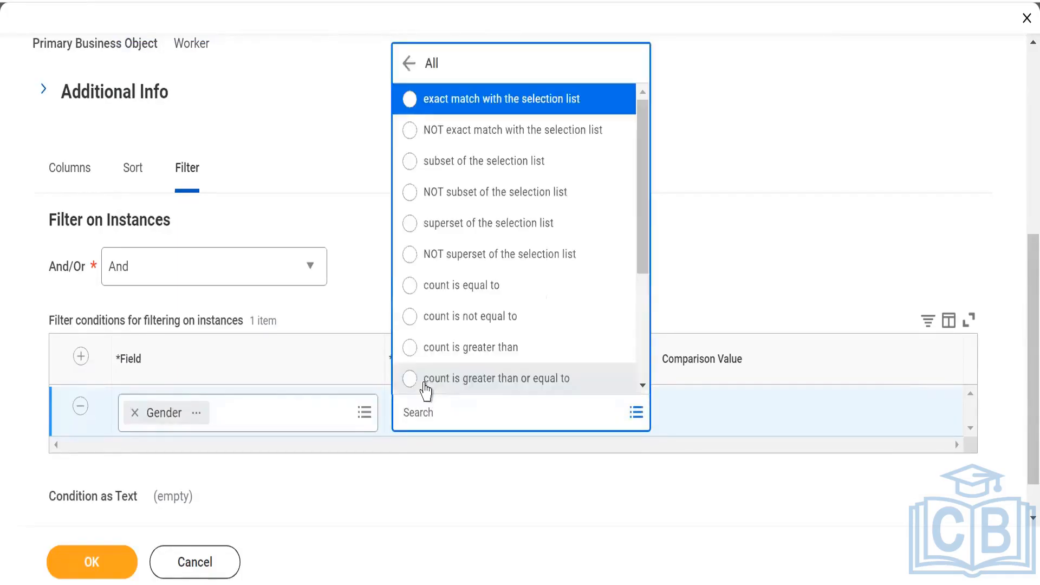
left_click_drag(644, 202, 657, 360)
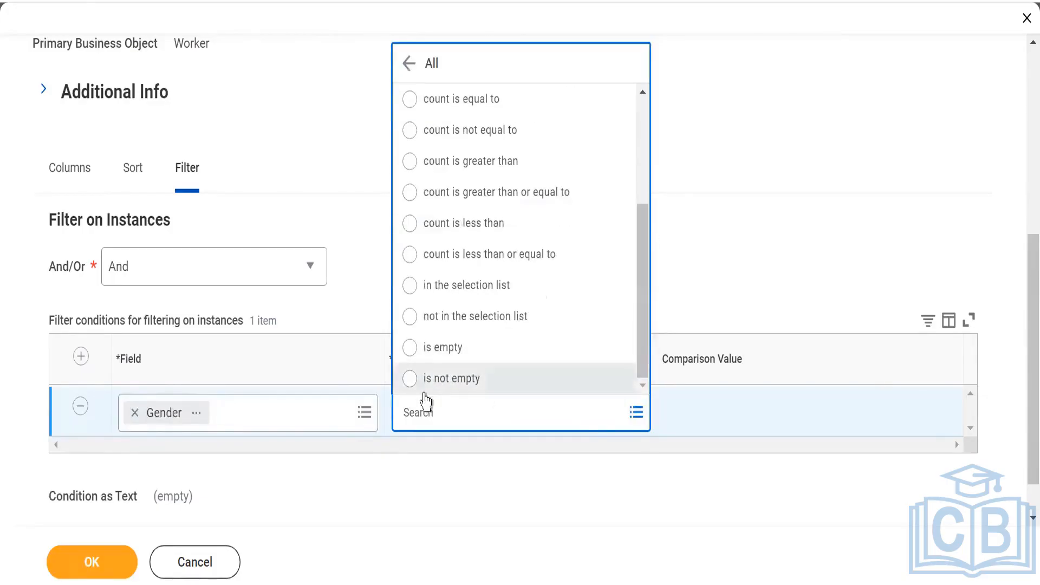
left_click(410, 378)
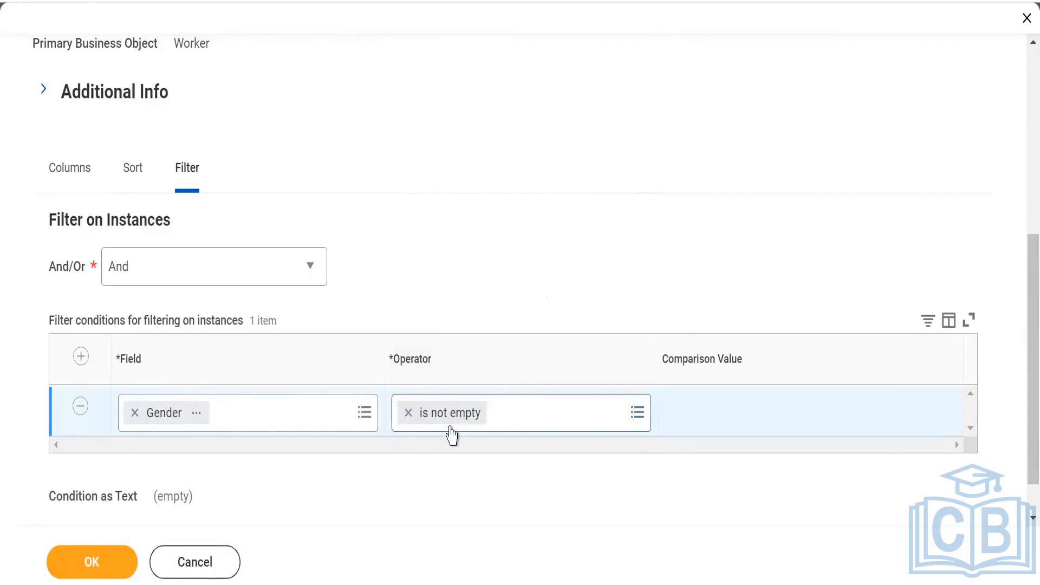
Step: Save the filtered report definition, run the report, and check its item count and Gender column
left_click(85, 573)
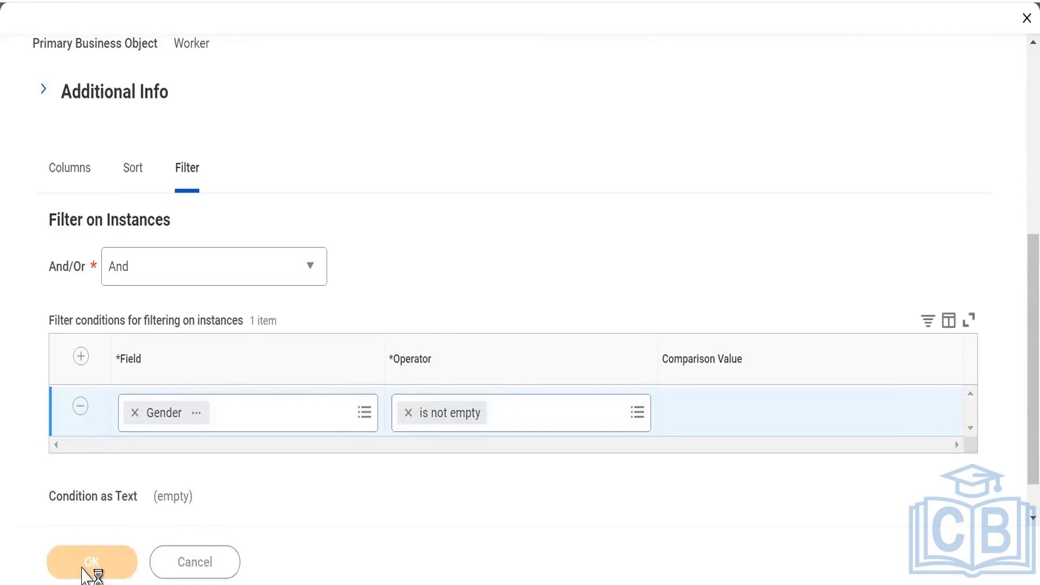
left_click(83, 570)
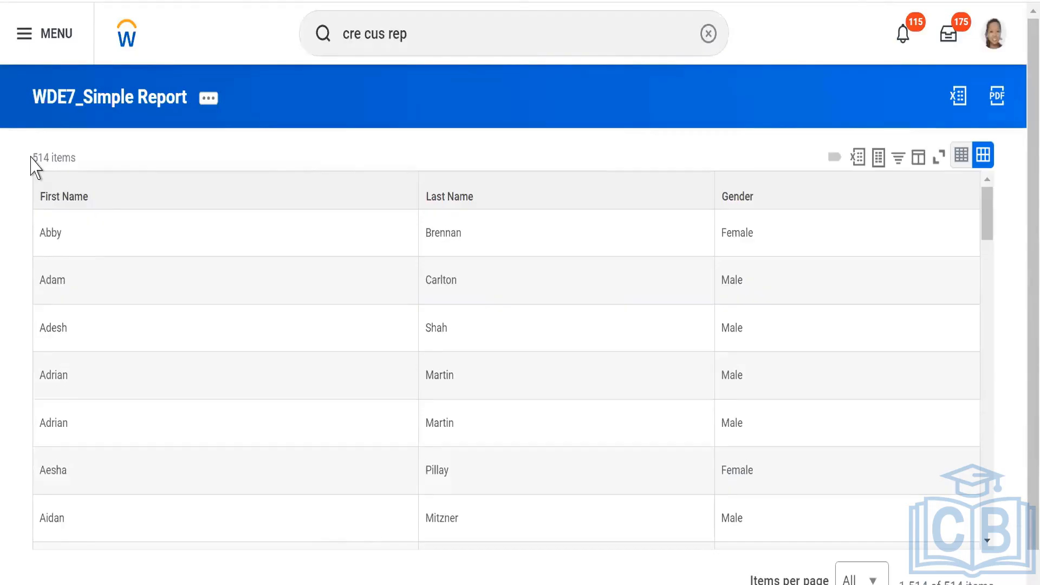
left_click_drag(31, 158, 76, 163)
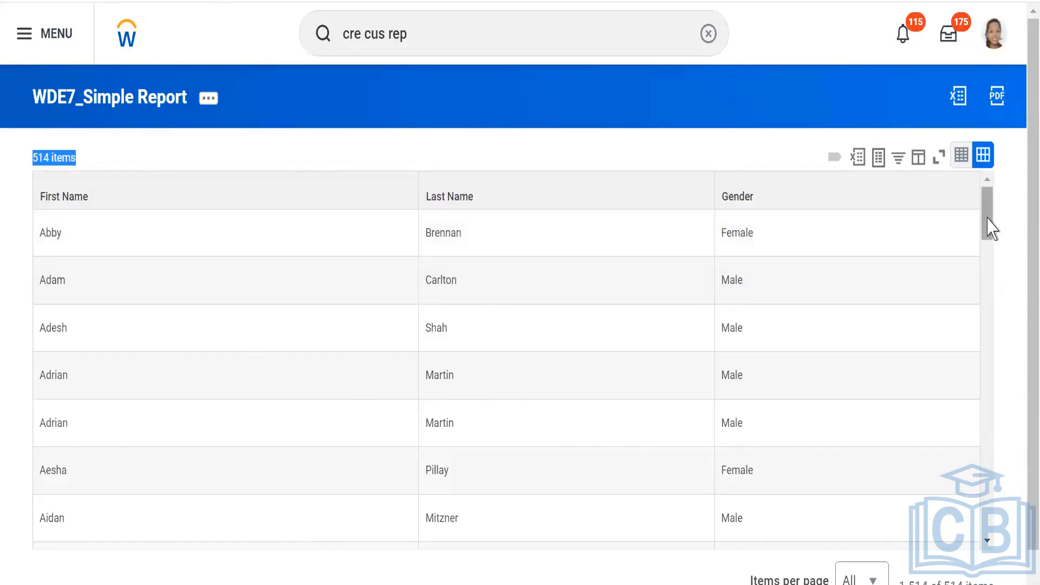
left_click_drag(990, 228, 987, 190)
scroll(988, 191, "down", 3)
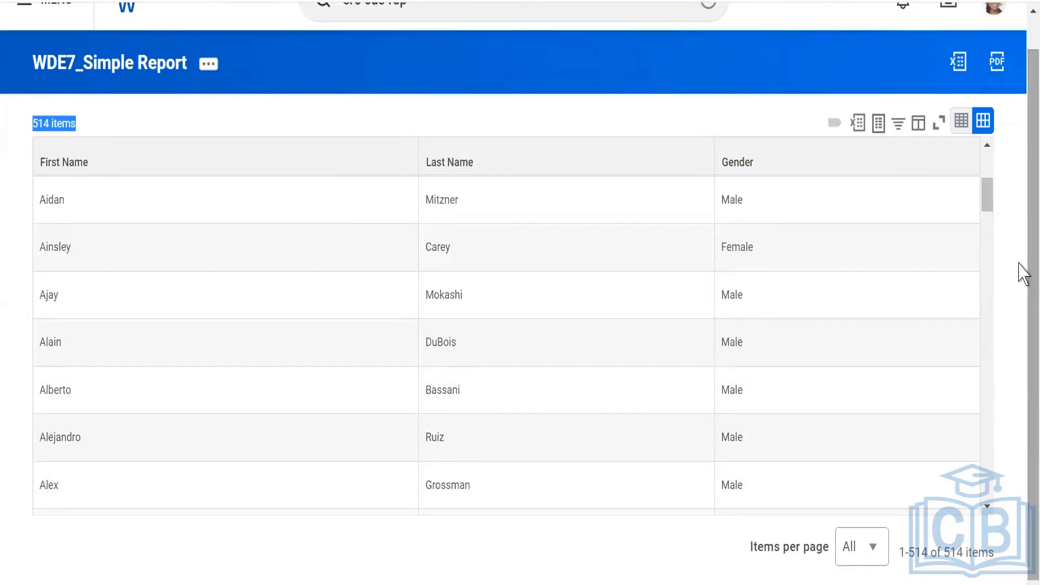
scroll(1022, 217, "up", 1)
scroll(1022, 255, "down", 1)
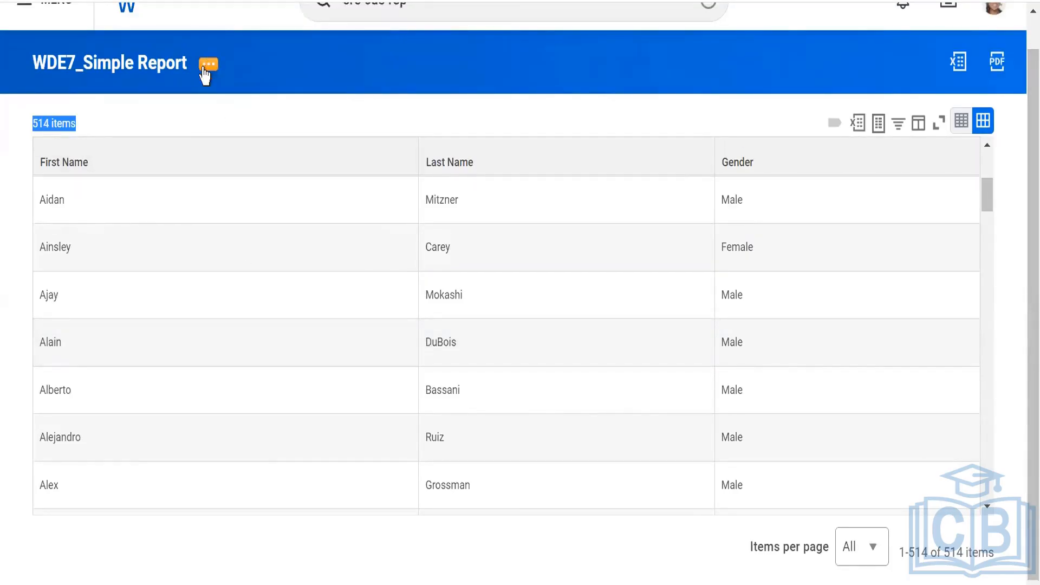
Step: Reopen WDE7_Simple Report for editing and add a sort row on the Age field
left_click(209, 64)
mouse_move(321, 132)
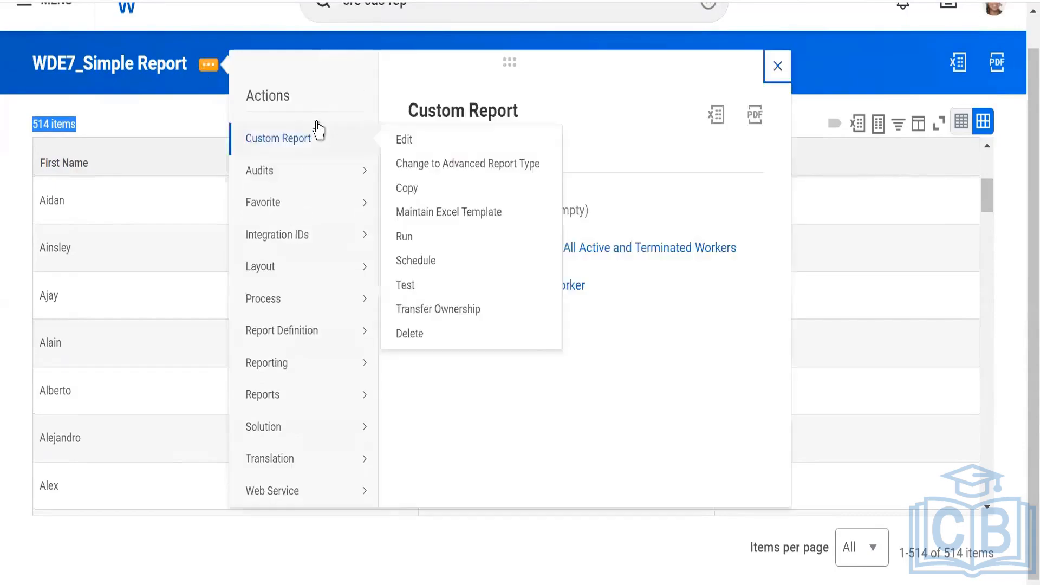
left_click(404, 140)
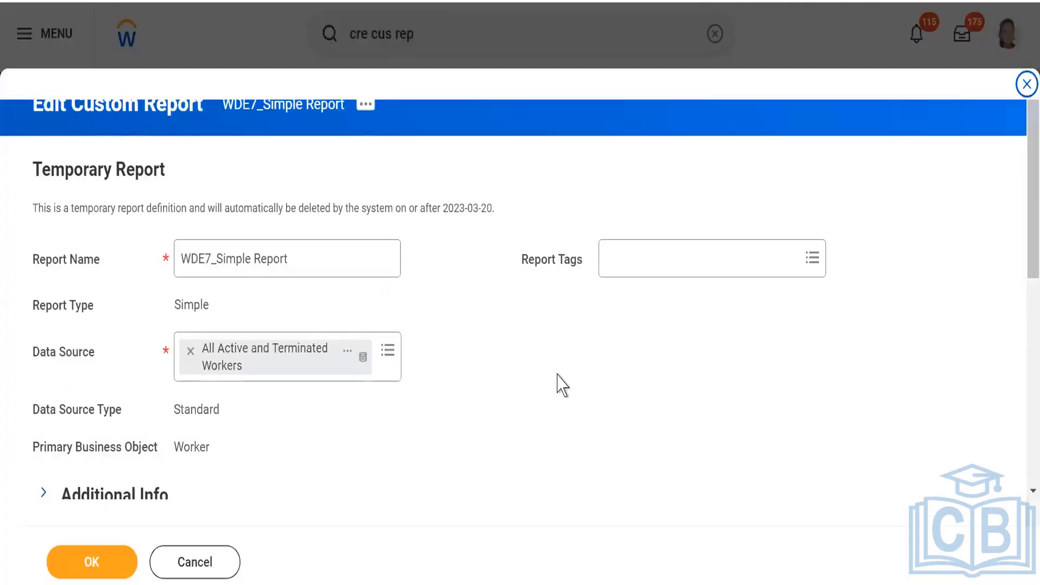
left_click_drag(1020, 195, 1024, 329)
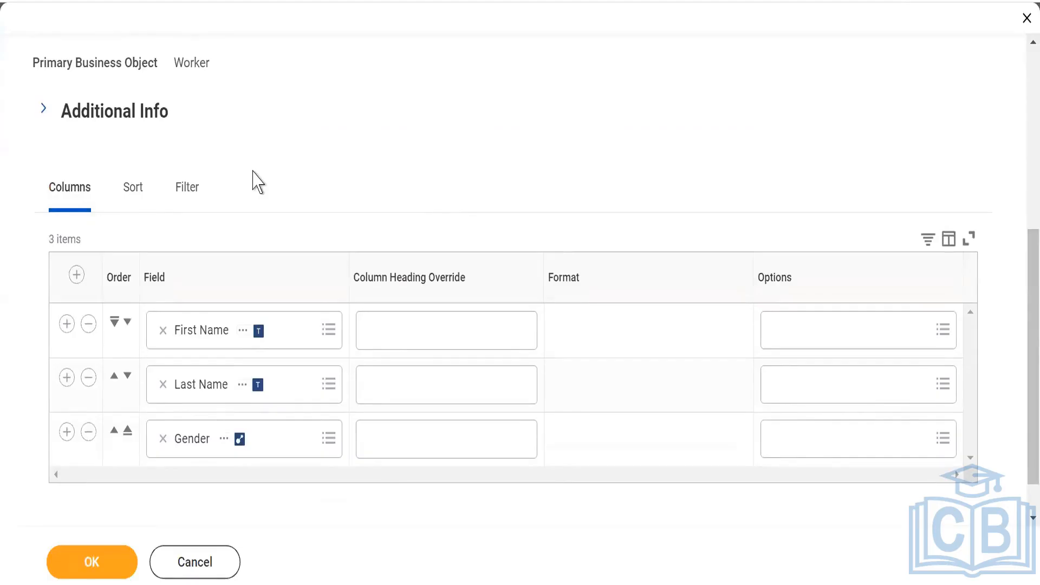
left_click(133, 204)
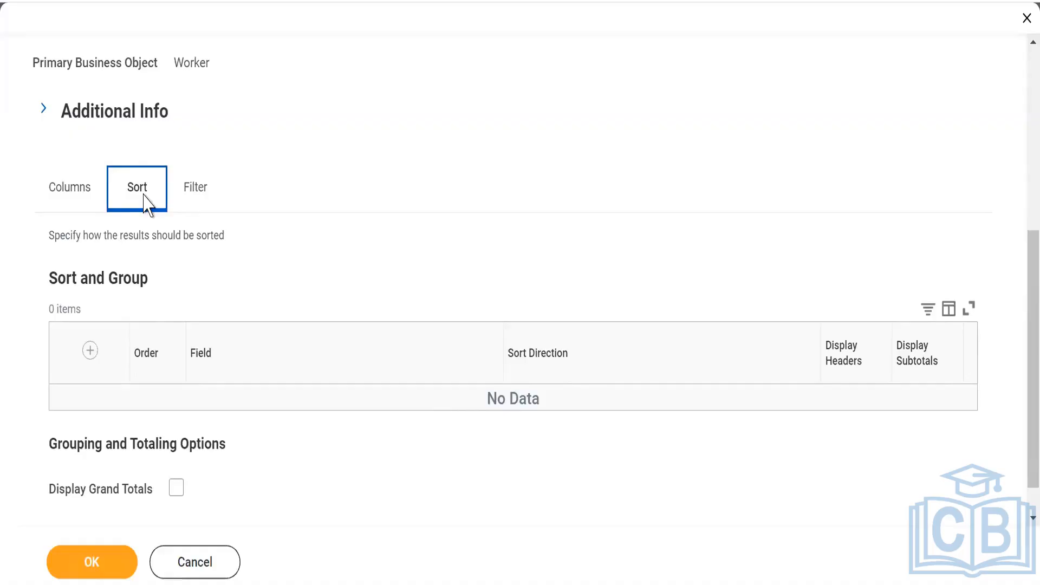
left_click(90, 352)
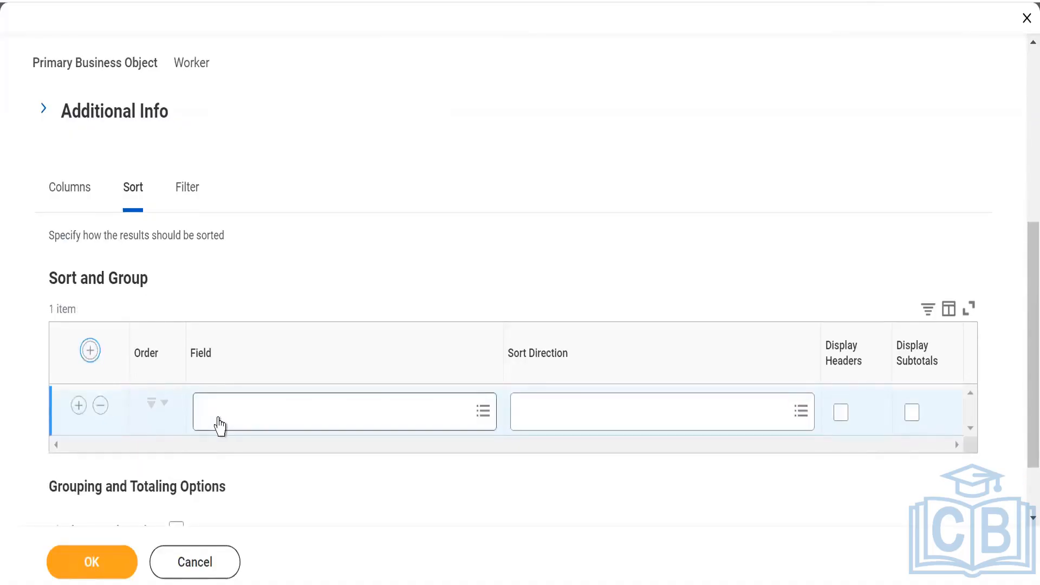
left_click(217, 420)
type("age")
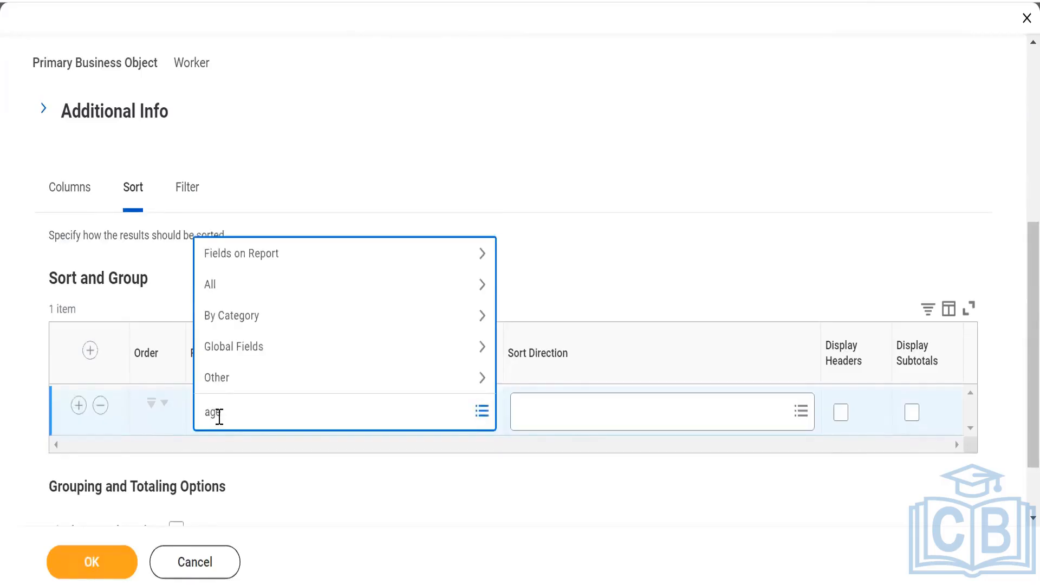
key("Return")
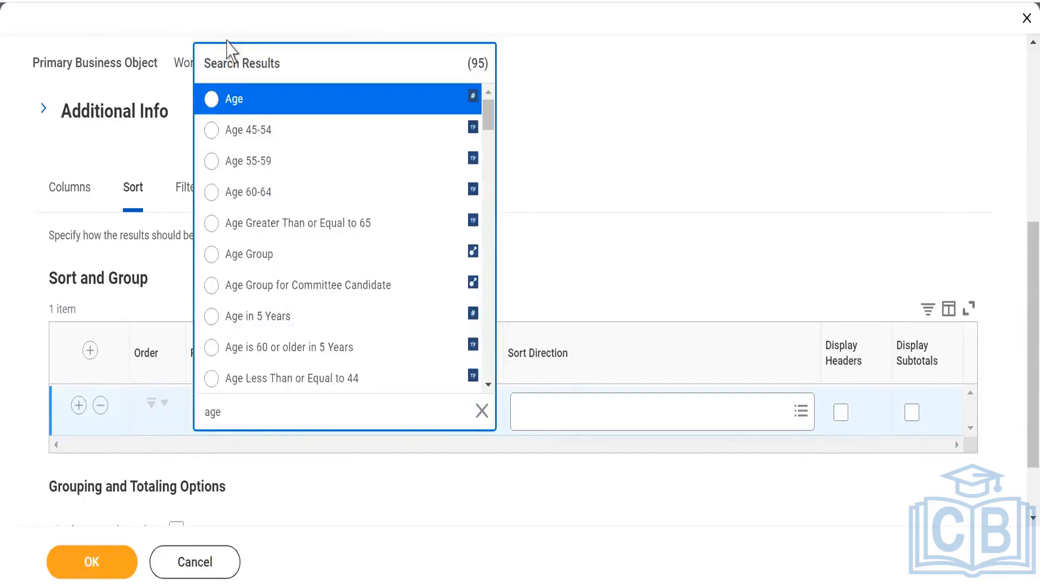
left_click(212, 99)
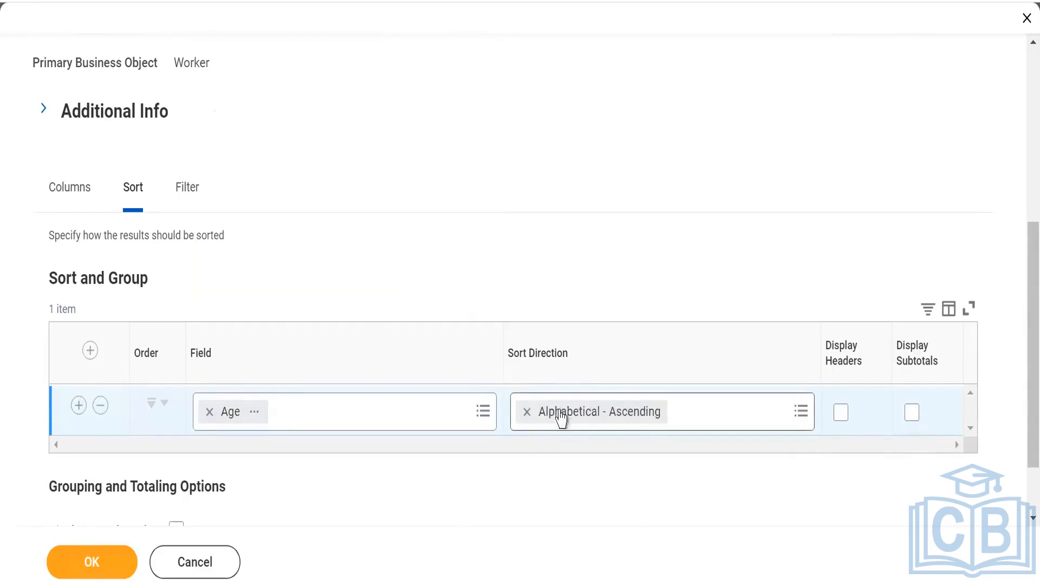
Step: Set the Age sort direction to Alphabetical - Descending, and save and run the report
left_click(527, 412)
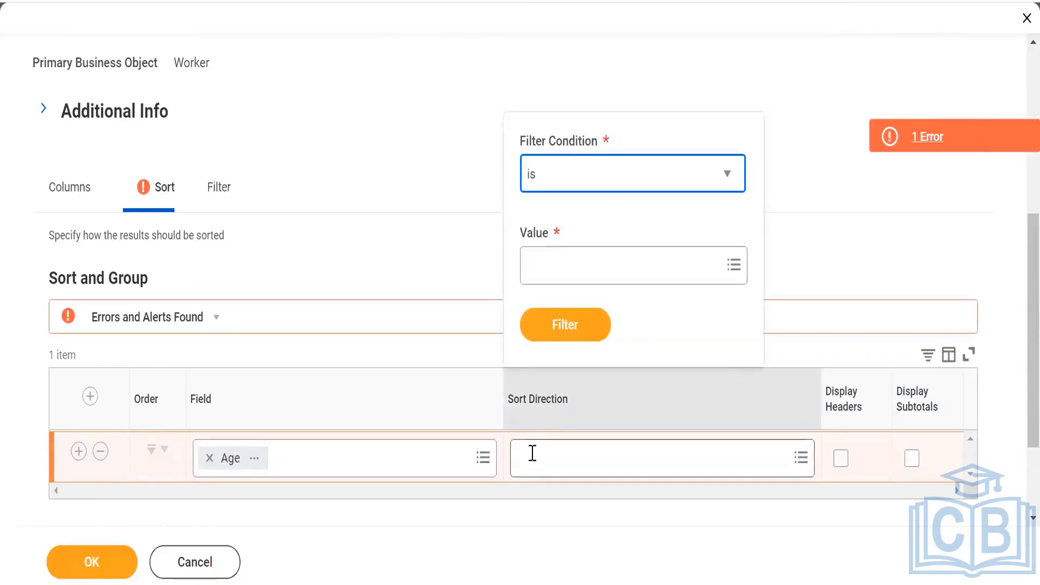
left_click(531, 455)
left_click(533, 427)
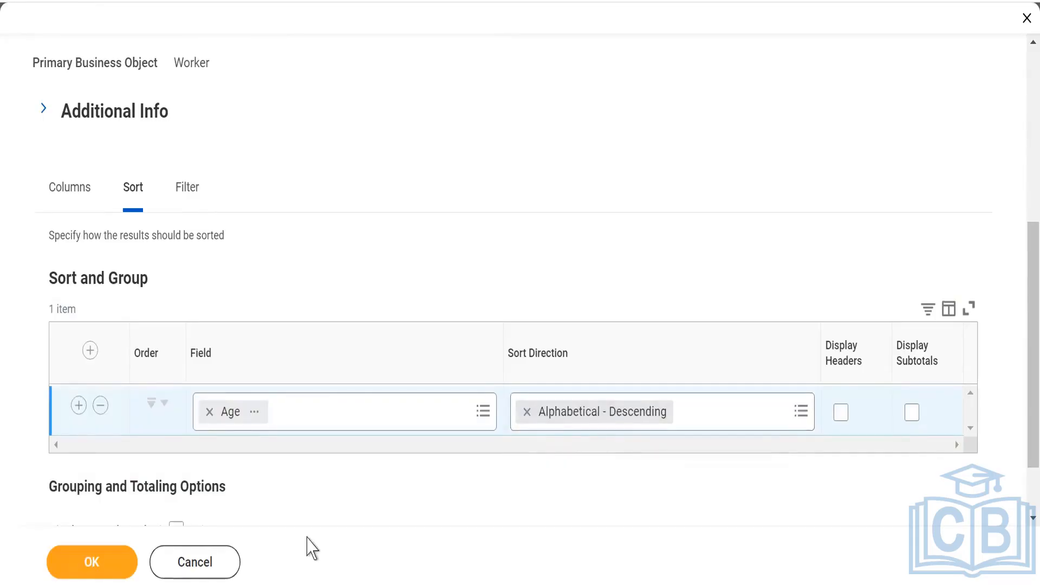
left_click(84, 560)
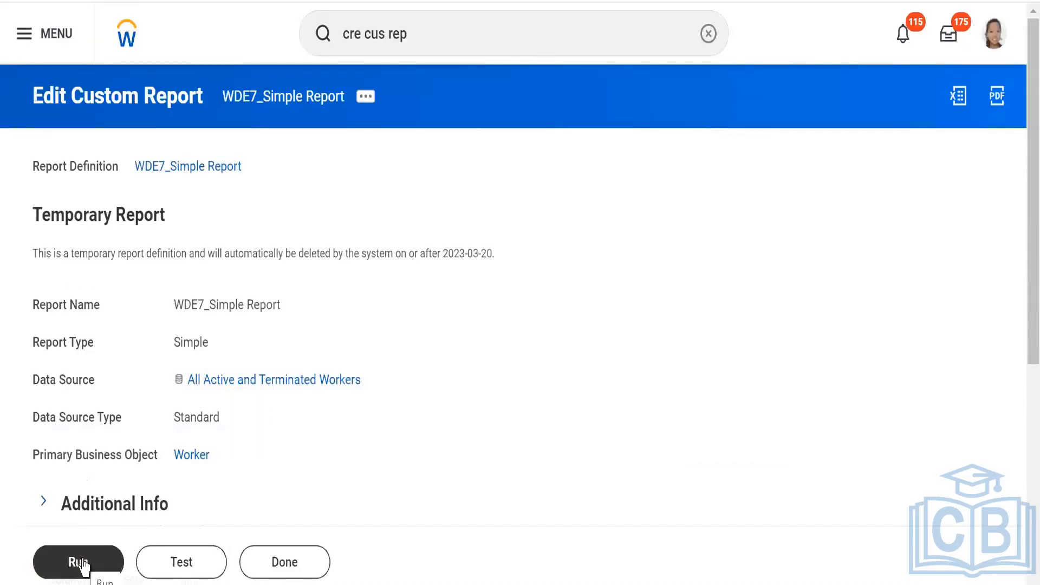
left_click(81, 564)
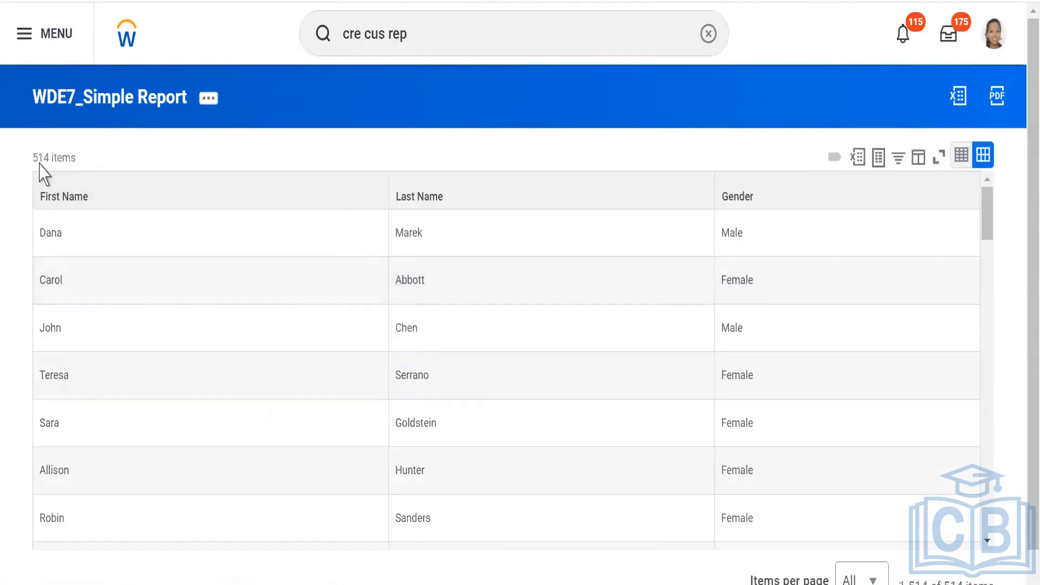
Step: Check the item count of the report output and reopen WDE7_Simple Report for editing
left_click_drag(27, 157, 71, 161)
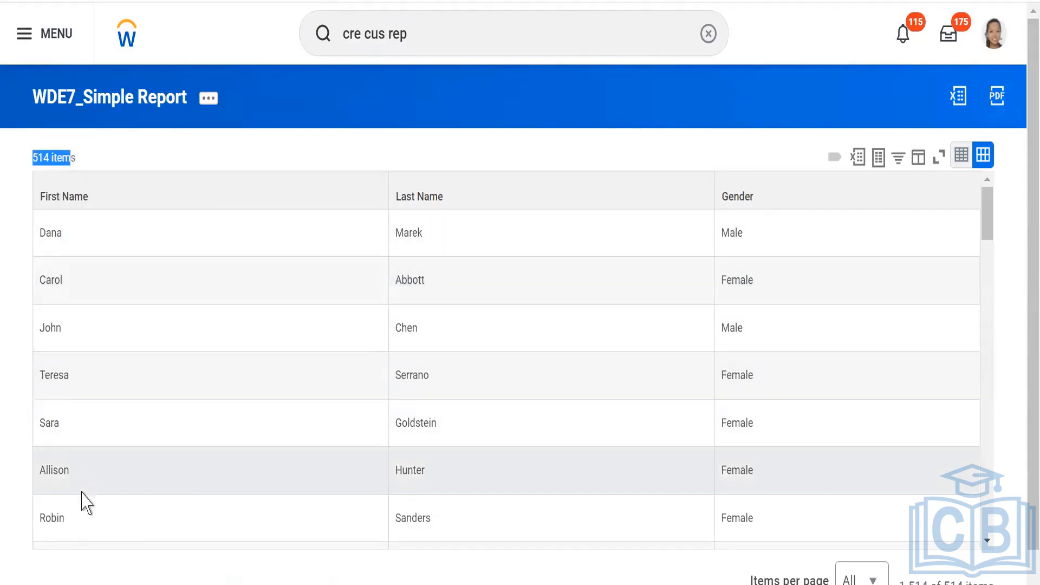
left_click_drag(980, 205, 984, 168)
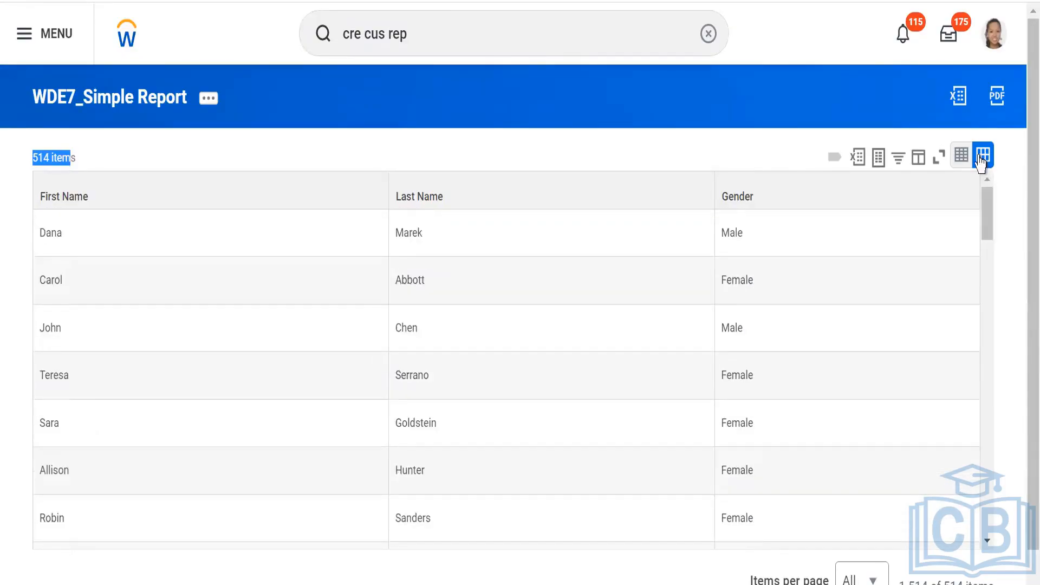
left_click(212, 126)
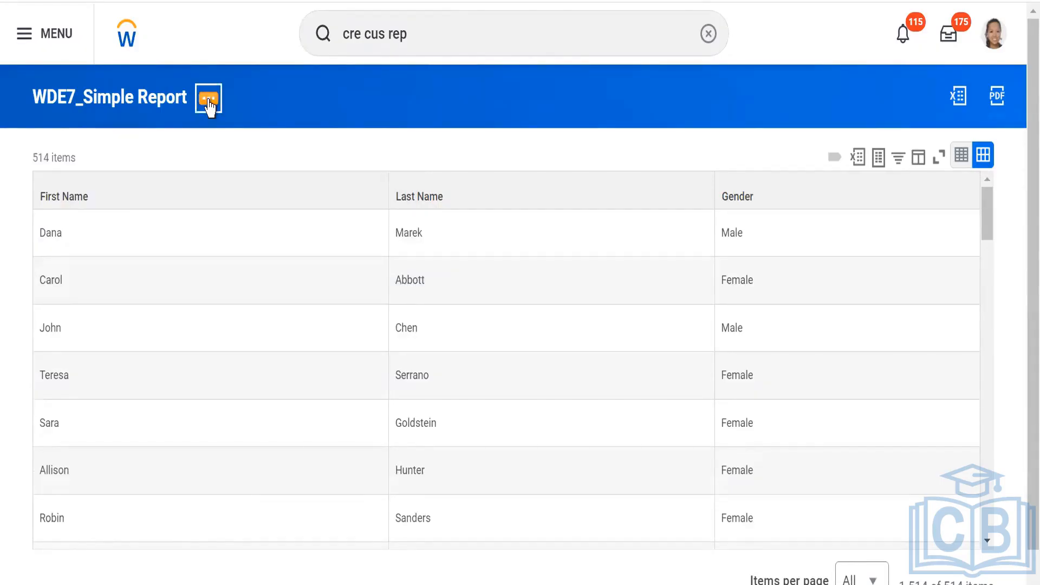
left_click(208, 99)
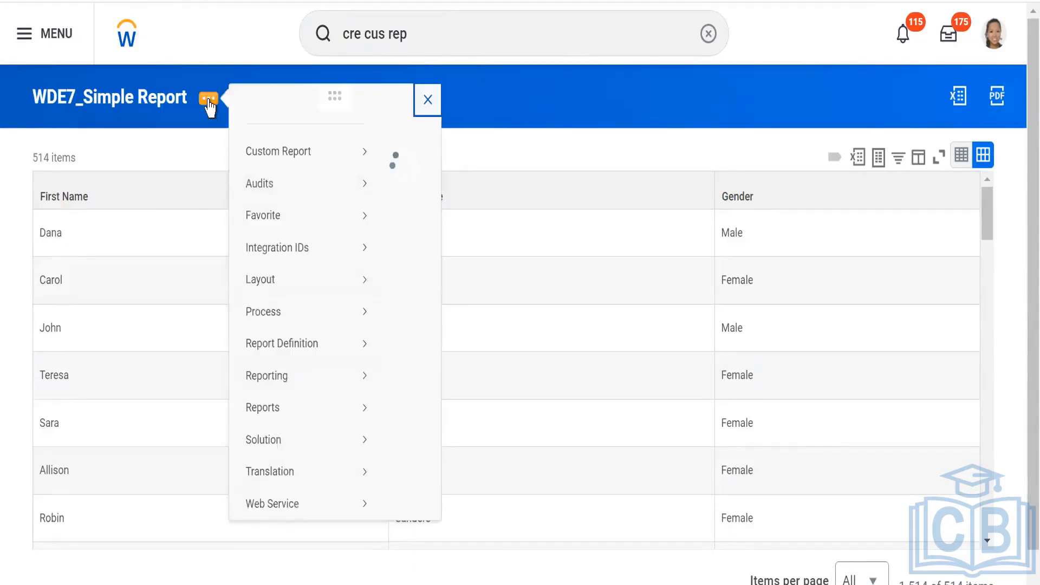
mouse_move(341, 173)
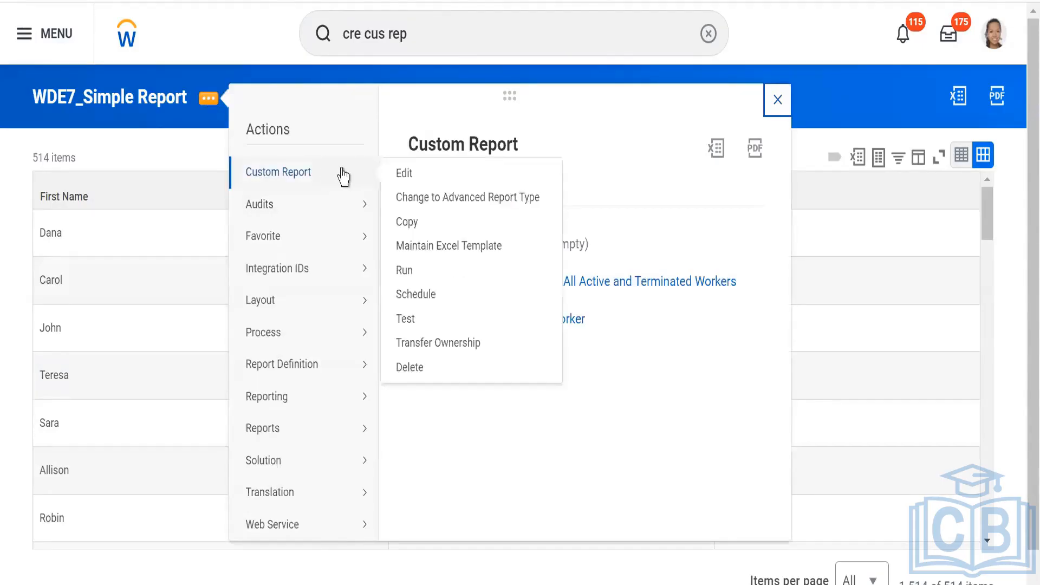
left_click(404, 175)
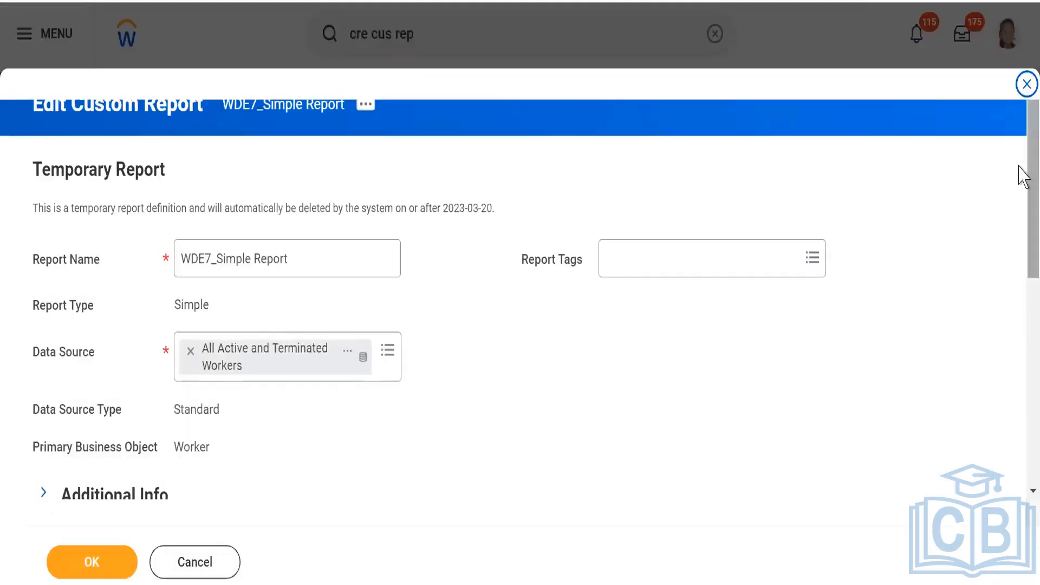
Step: Add an Age column, move it to the last position after Gender, and save and run the report
scroll(1022, 353, "down", 5)
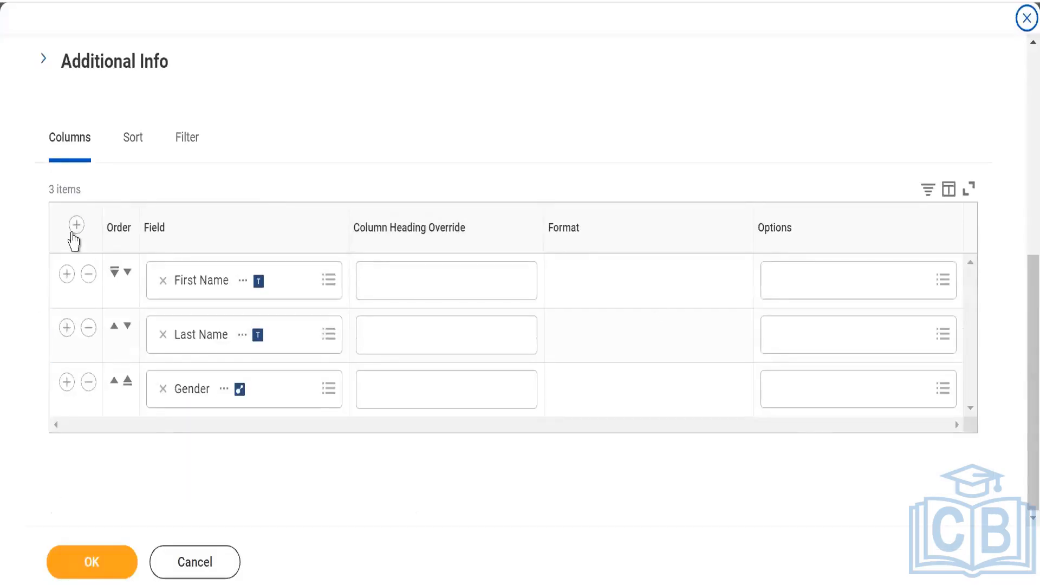
left_click(77, 225)
left_click(155, 264)
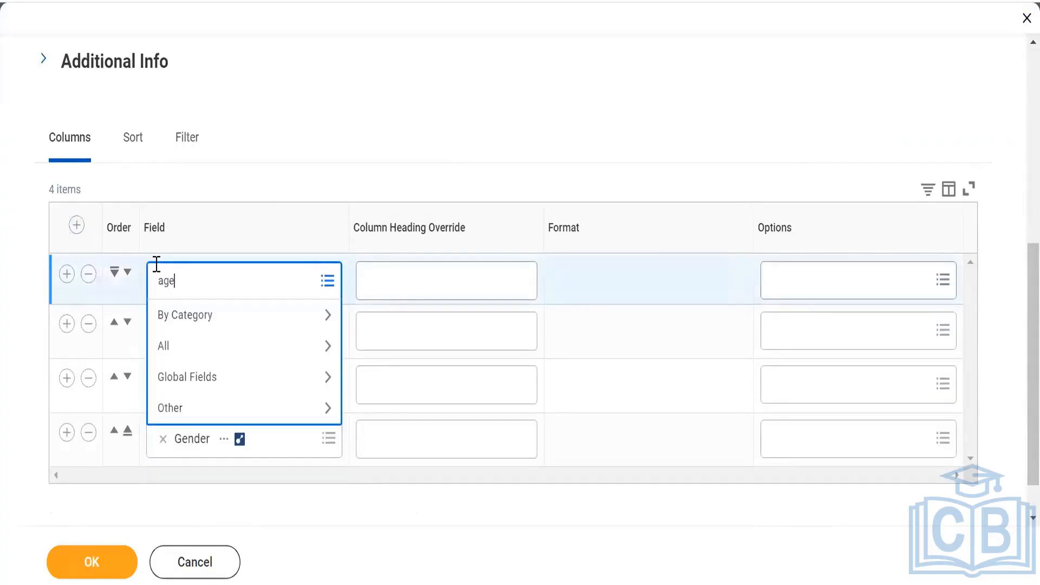
type("age")
key("Return")
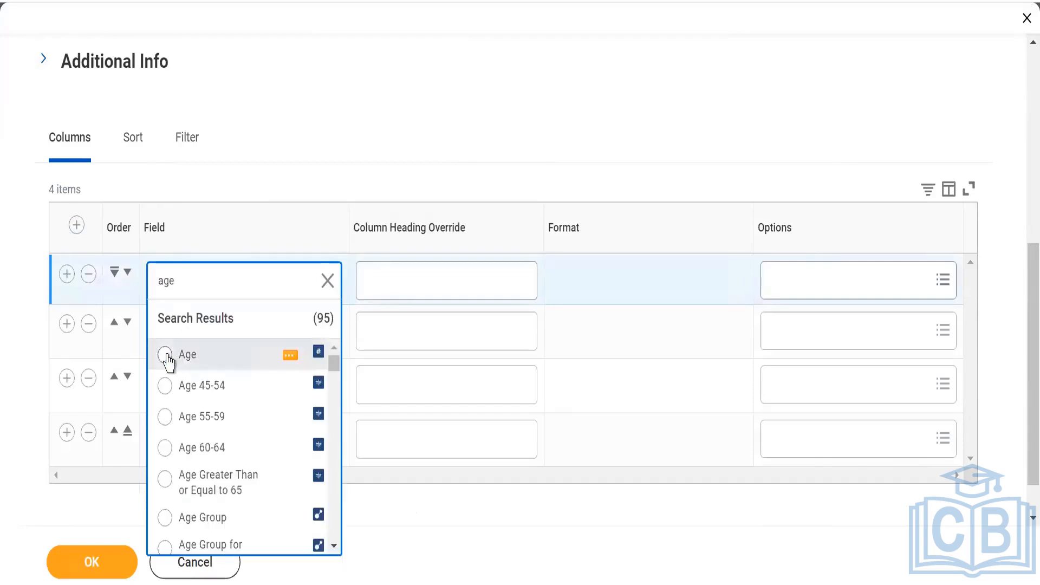
left_click(165, 355)
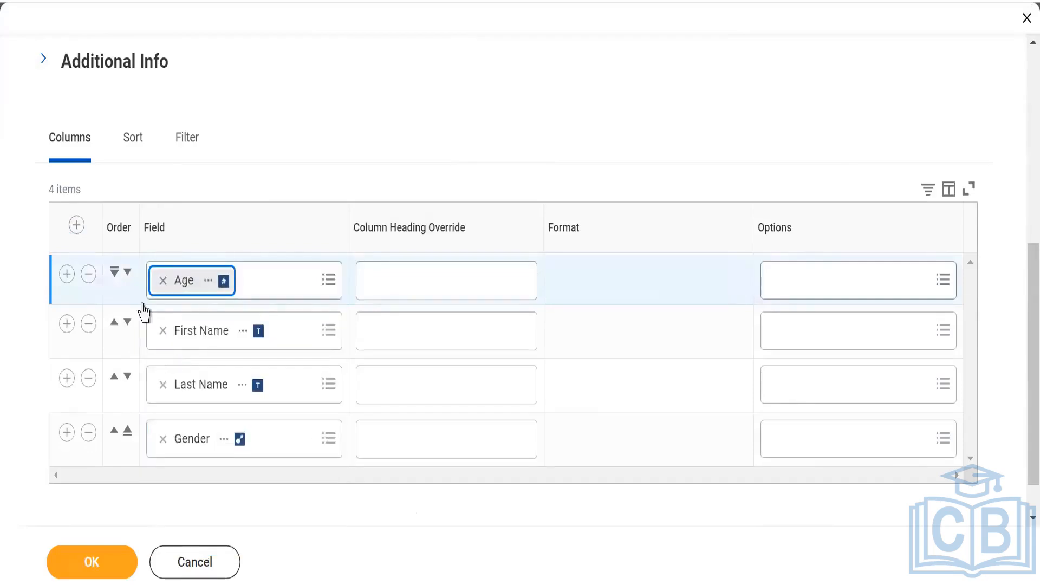
left_click(115, 274)
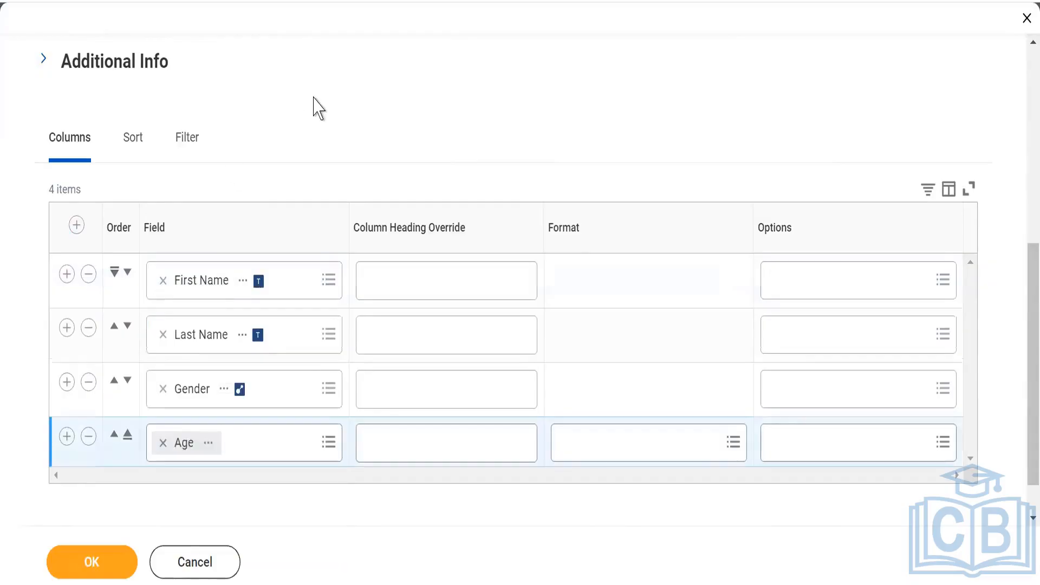
left_click(86, 562)
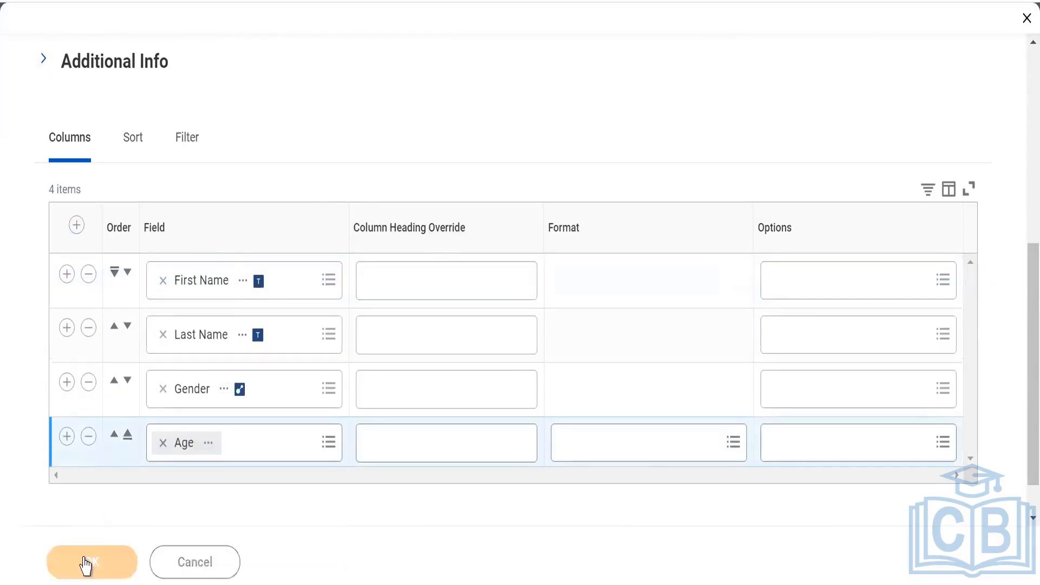
left_click(82, 562)
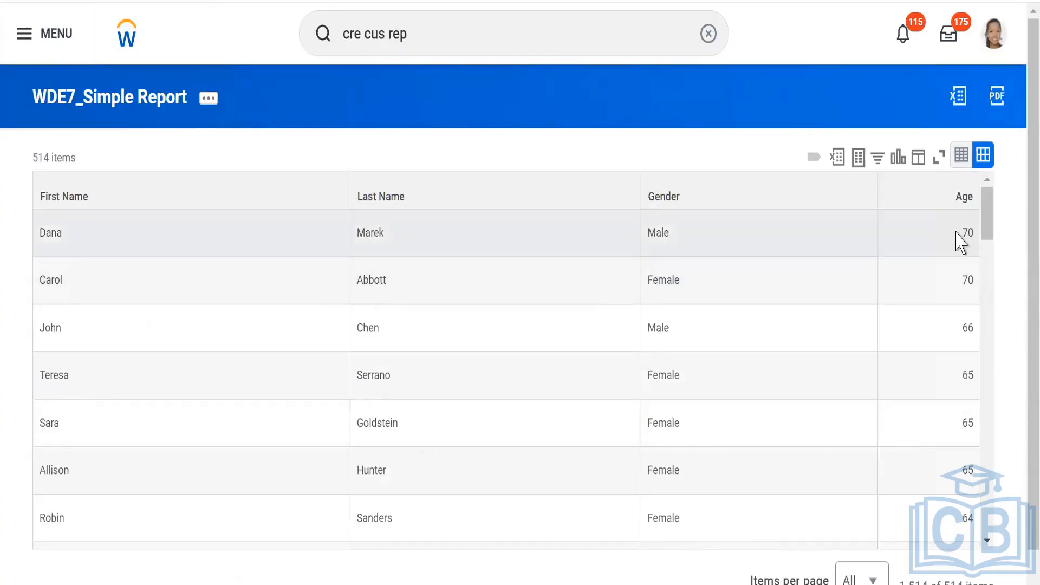
Step: Examine the Age column from the first row down through the report output to check the descending sort order
double_click(971, 238)
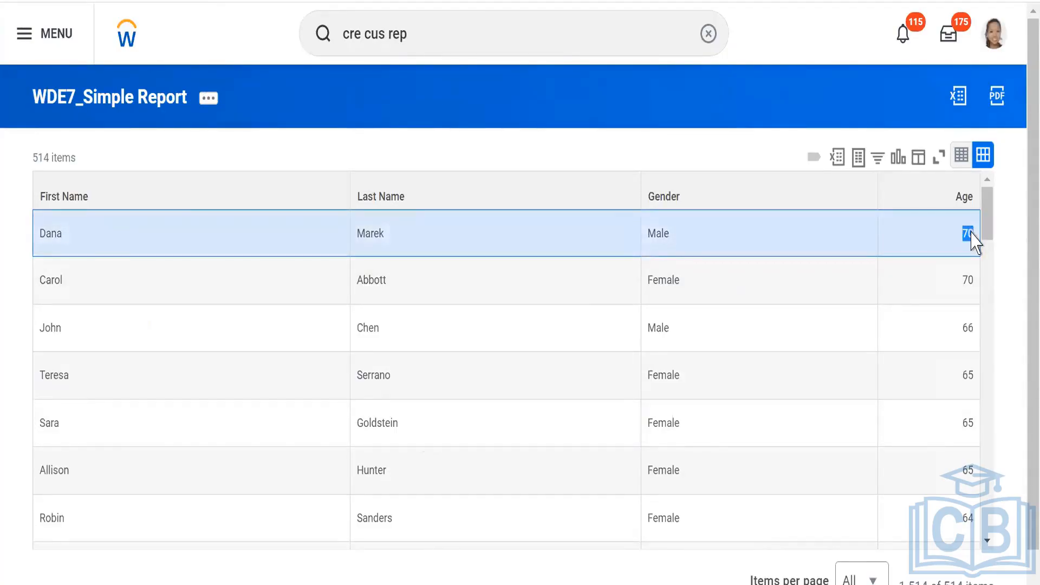
scroll(991, 220, "down", 2)
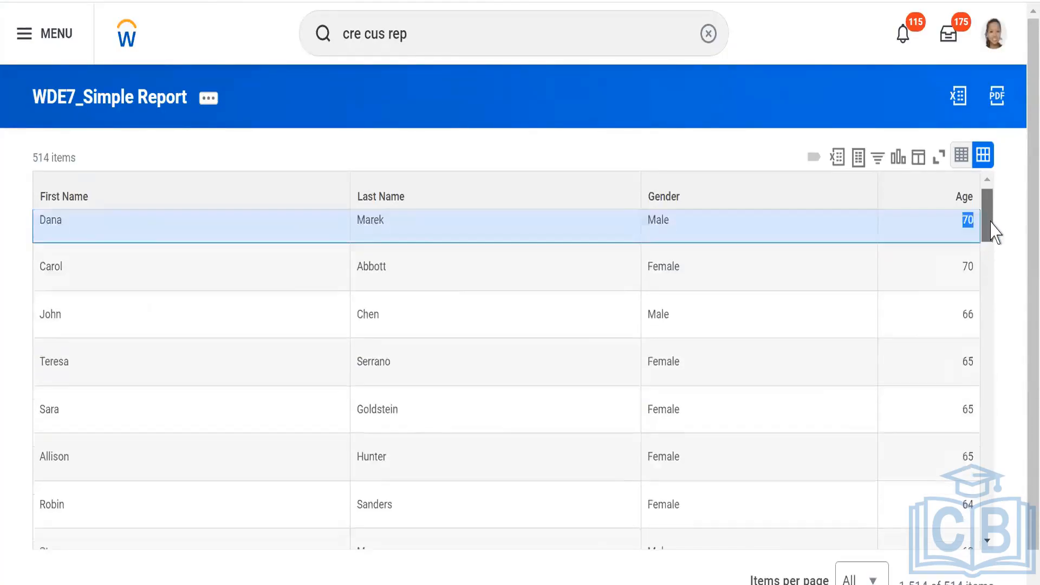
scroll(990, 219, "up", 2)
scroll(989, 219, "down", 1)
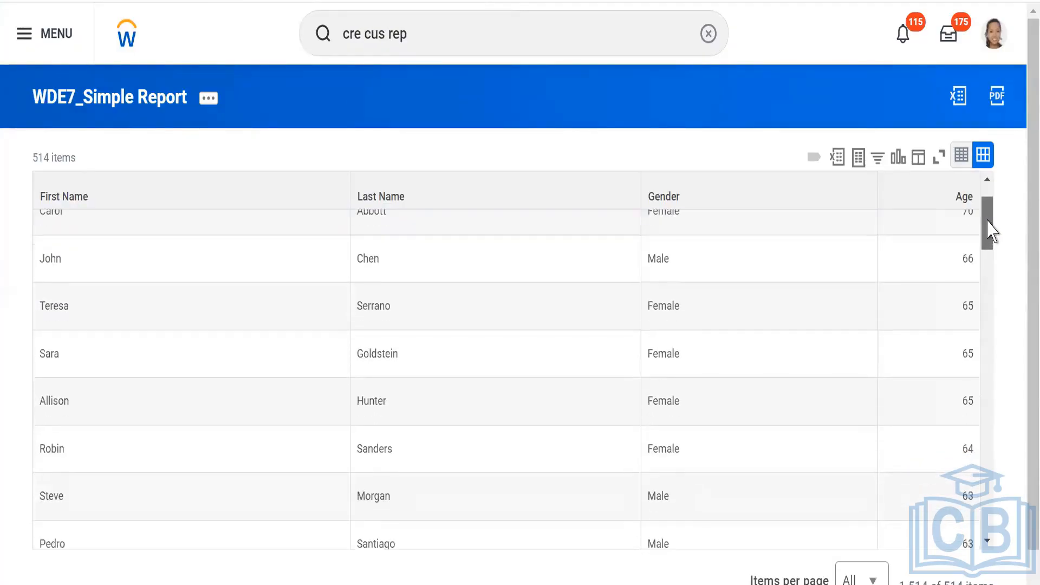
scroll(991, 230, "down", 6)
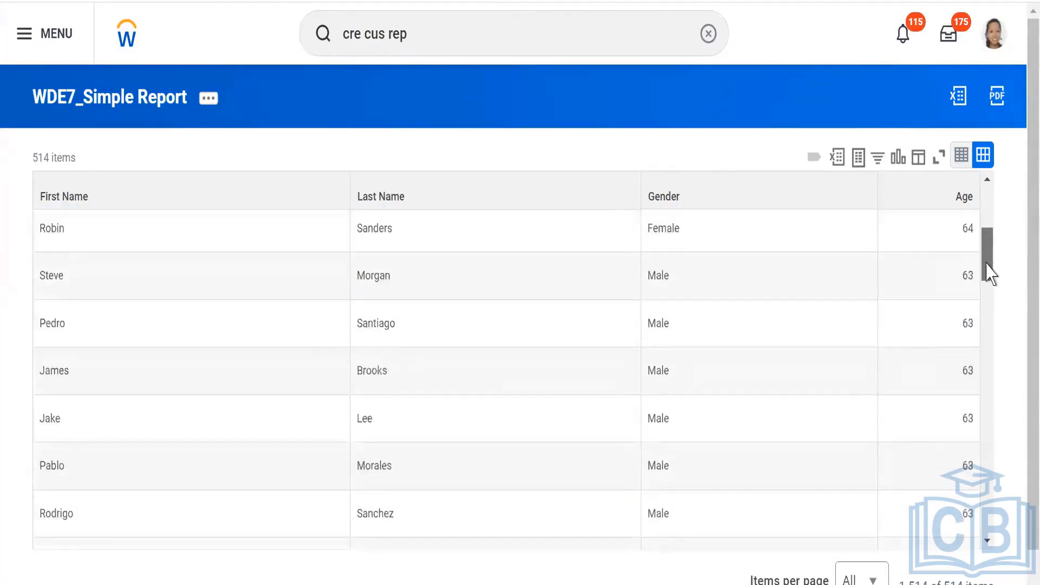
scroll(991, 325, "down", 10)
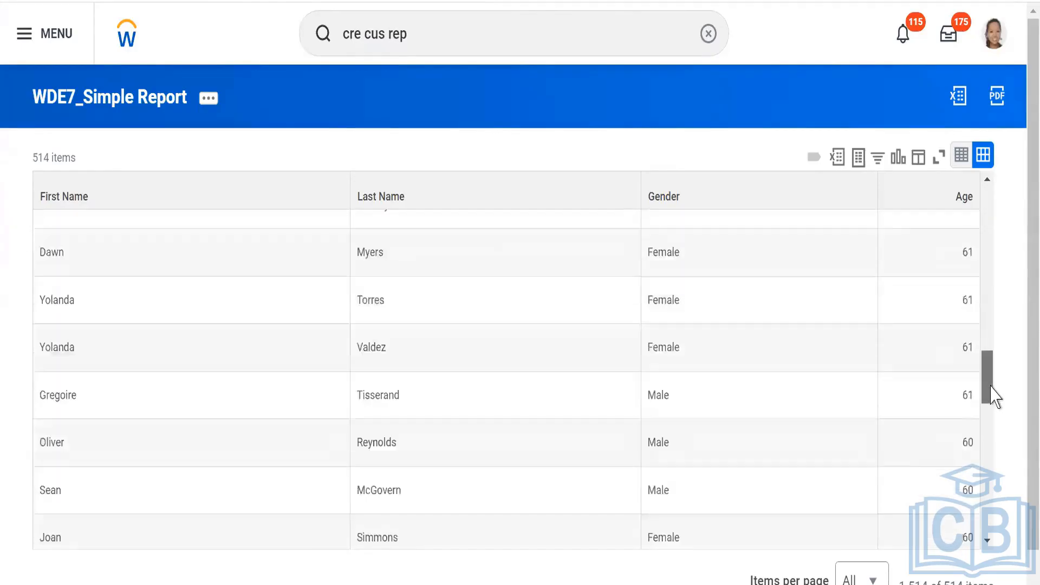
left_click_drag(991, 413, 1020, 539)
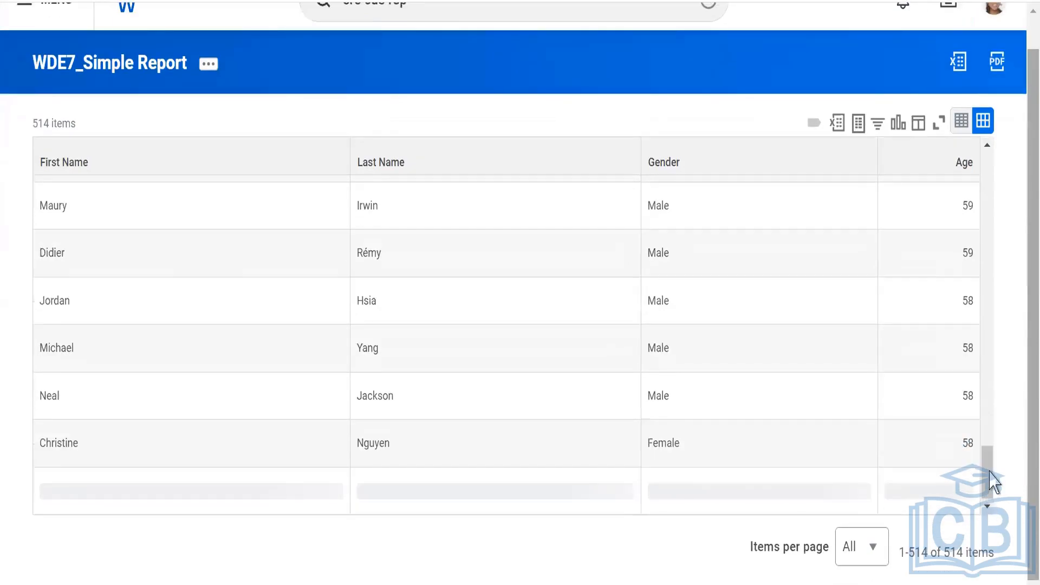
left_click_drag(991, 417, 990, 530)
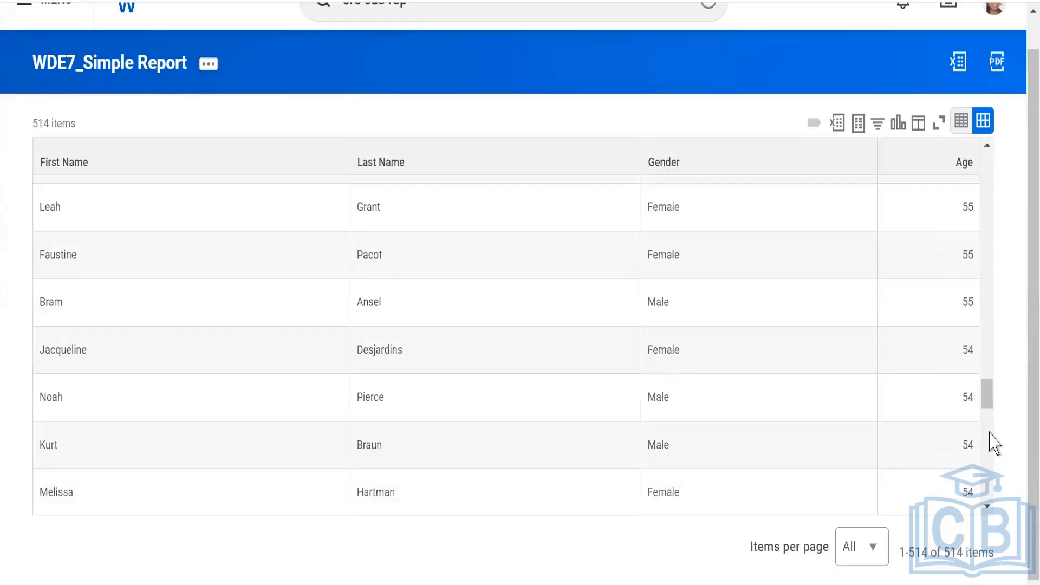
left_click_drag(991, 404, 993, 498)
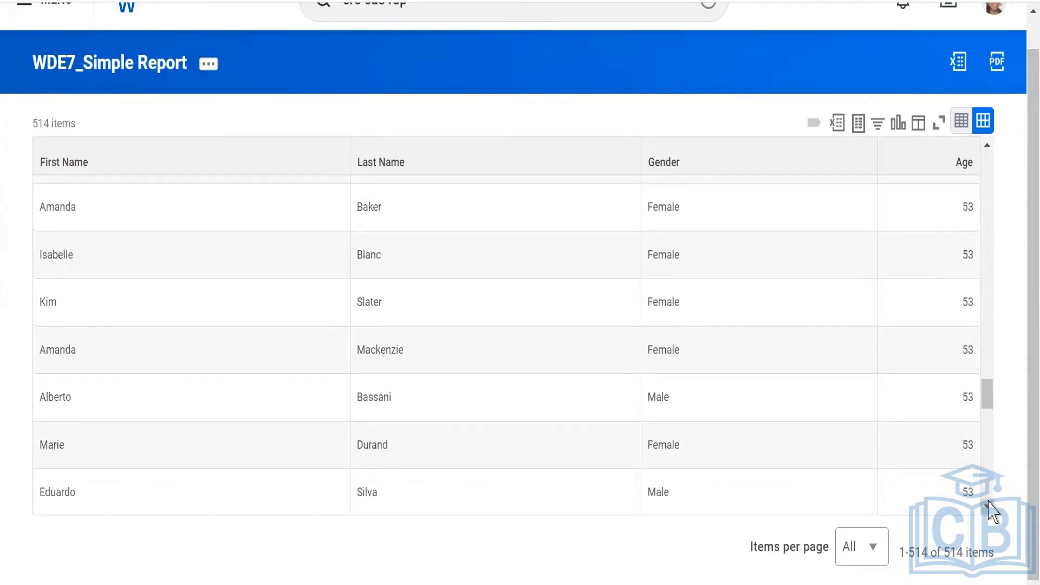
left_click_drag(991, 400, 991, 504)
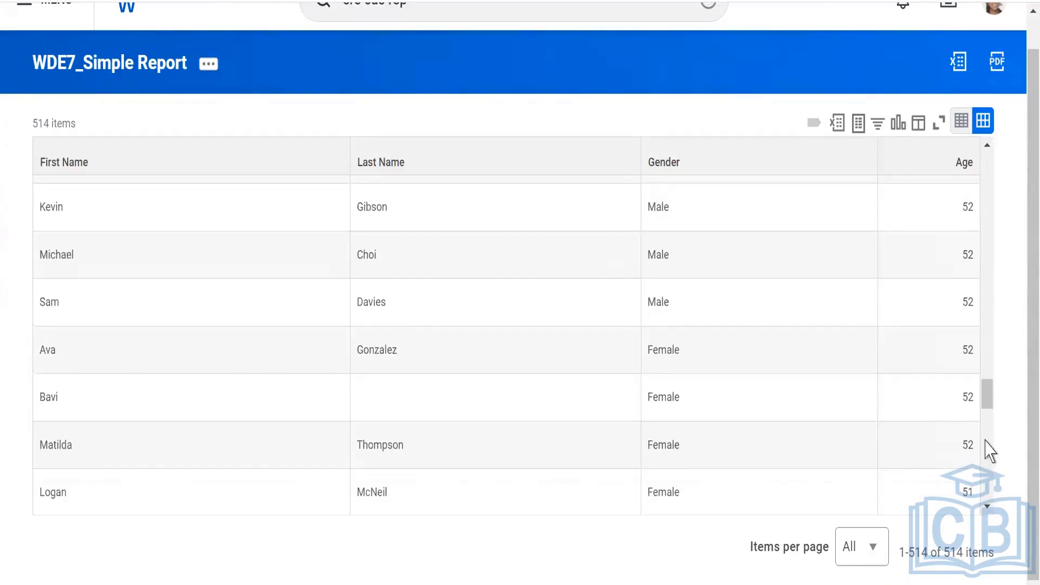
left_click_drag(991, 420, 991, 526)
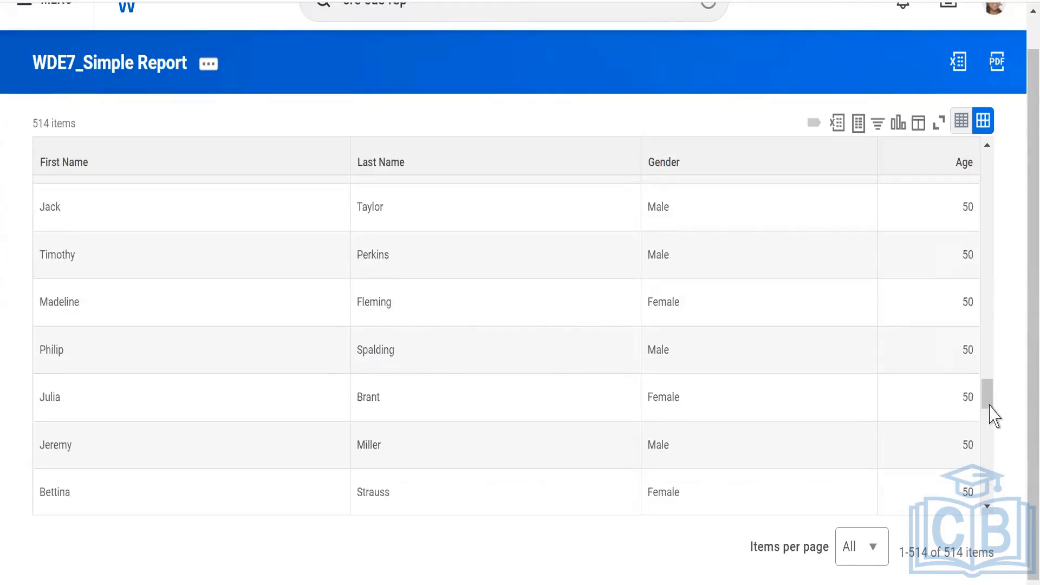
left_click_drag(995, 417, 987, 504)
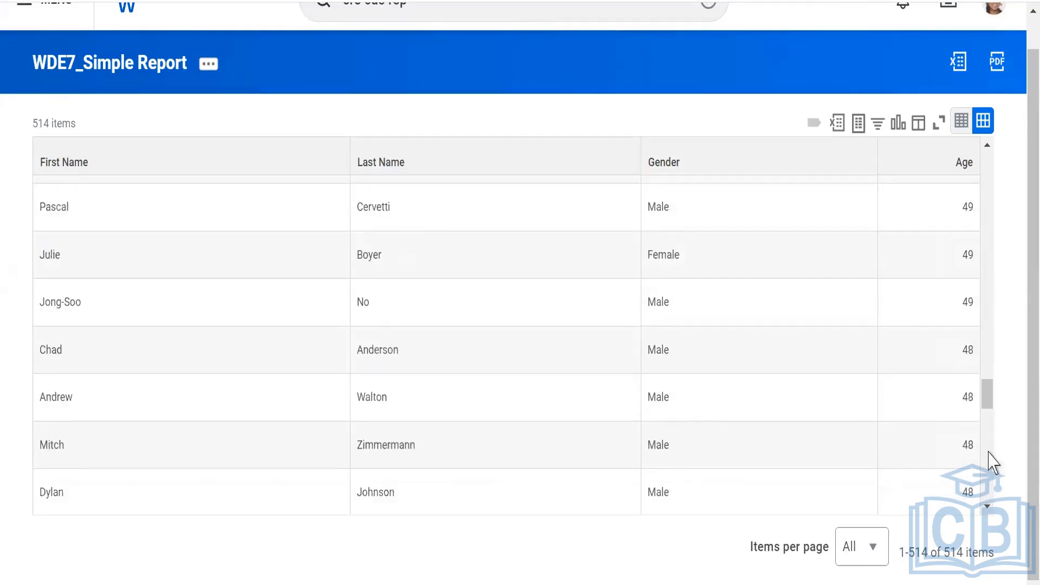
left_click_drag(994, 406, 995, 502)
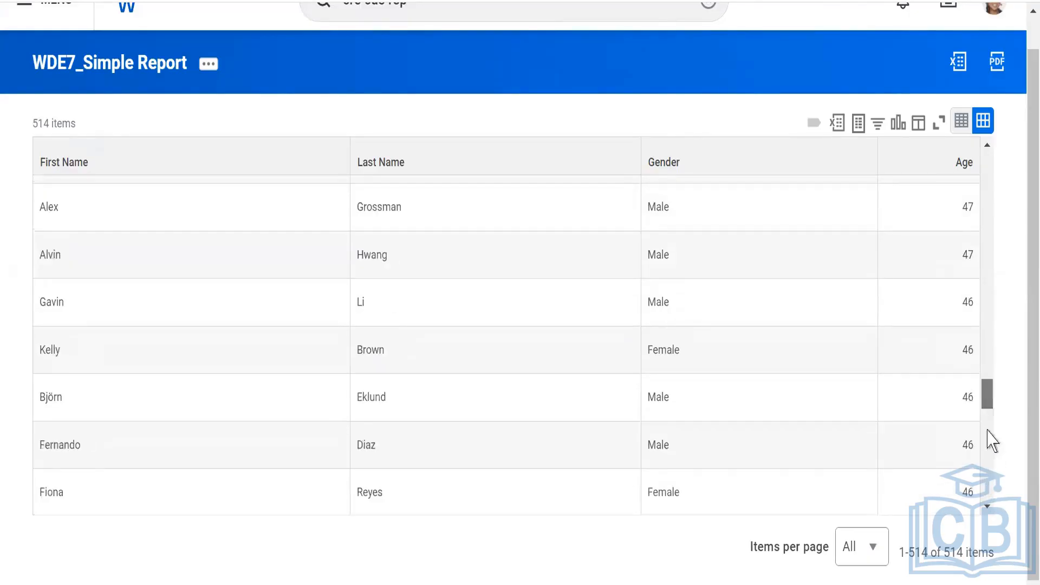
left_click_drag(990, 439, 991, 504)
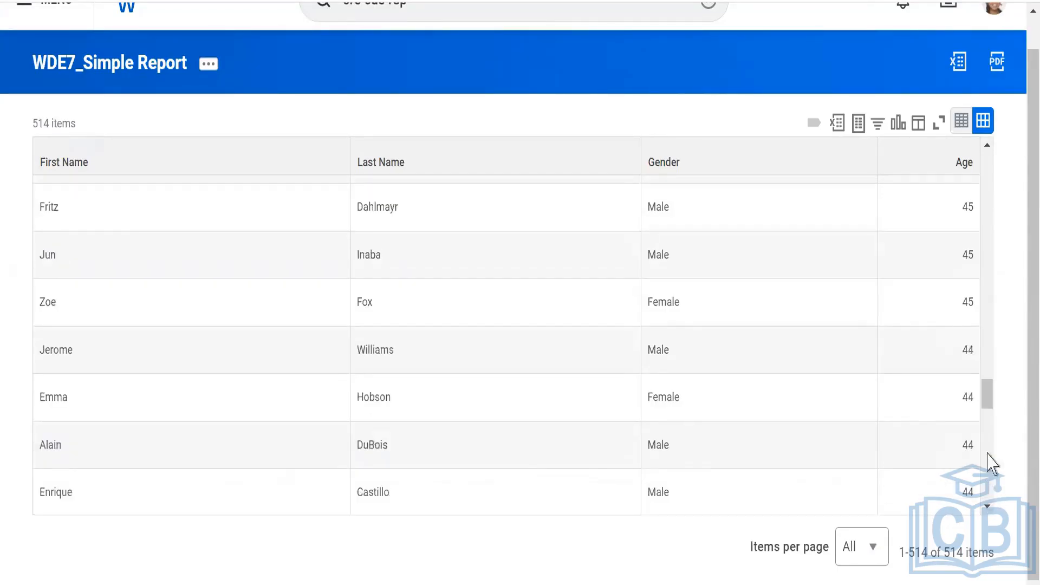
left_click_drag(990, 401, 980, 145)
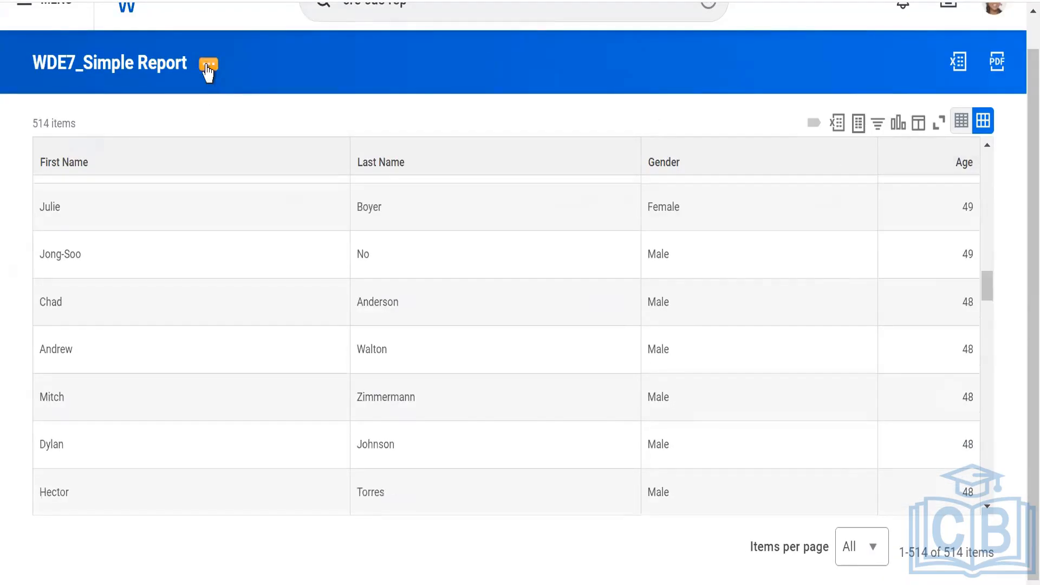
Step: Reopen WDE7_Simple Report for editing and bring up its column definitions
left_click(207, 66)
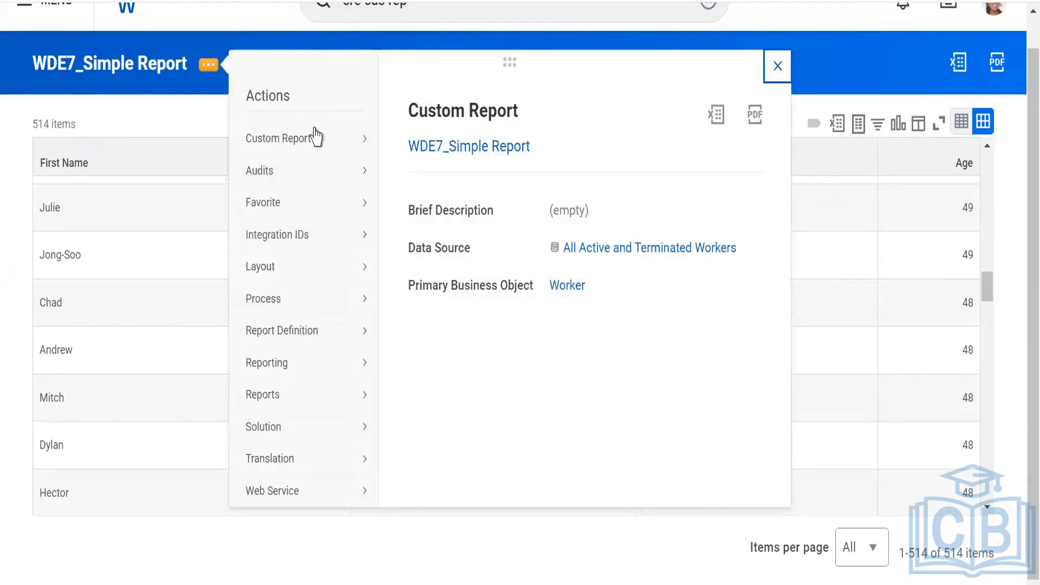
mouse_move(313, 138)
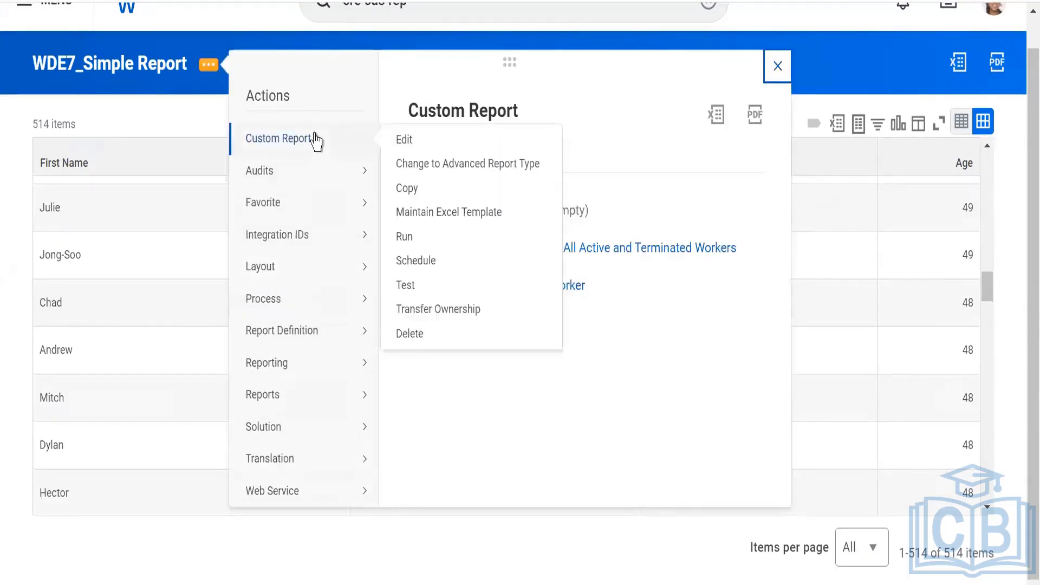
left_click(401, 142)
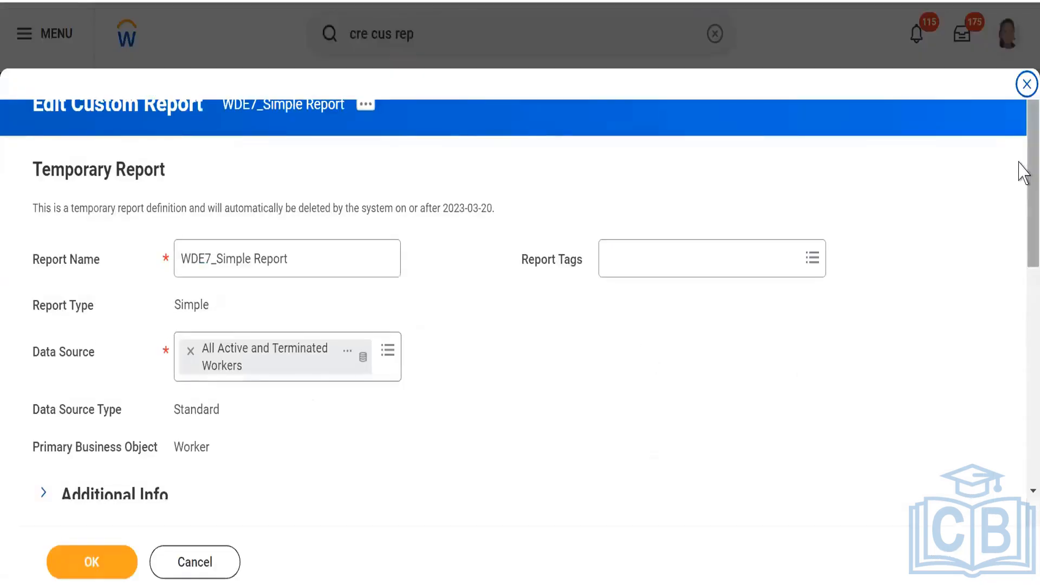
left_click_drag(1022, 166, 1022, 383)
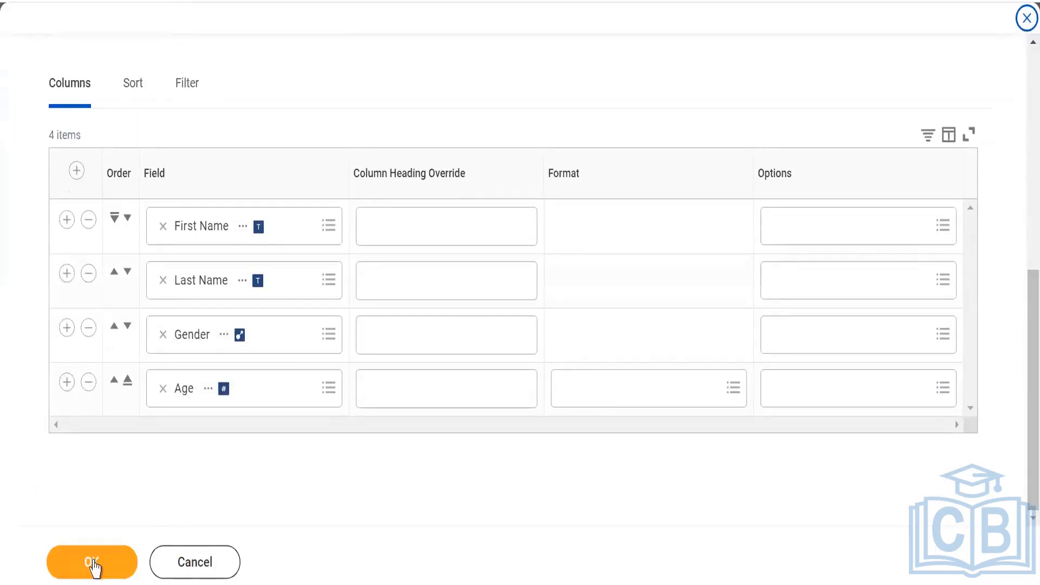
Step: Save the report definition and test the report, checking the item count and Age column of the test output
left_click(93, 564)
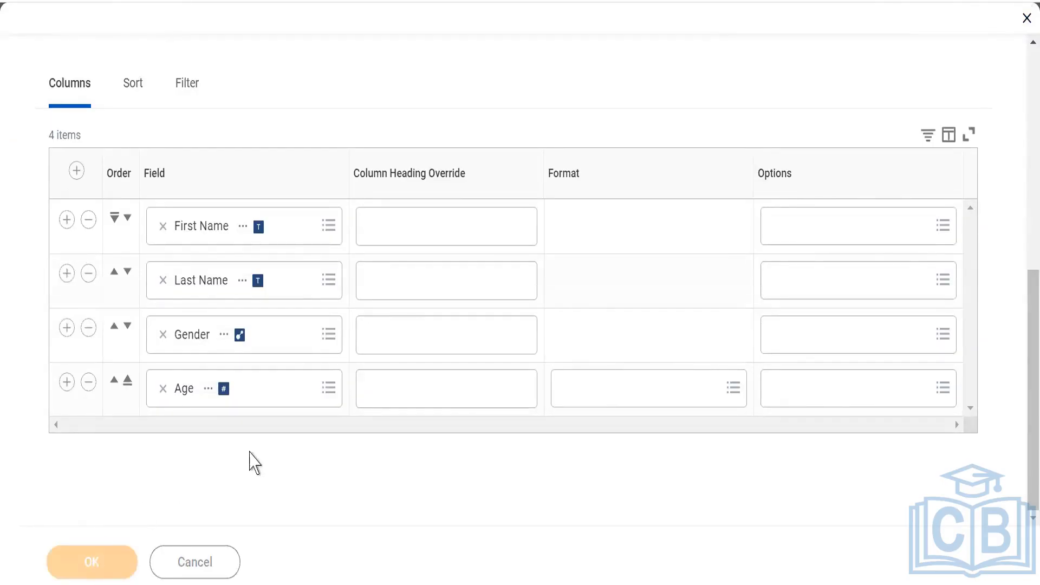
left_click(165, 563)
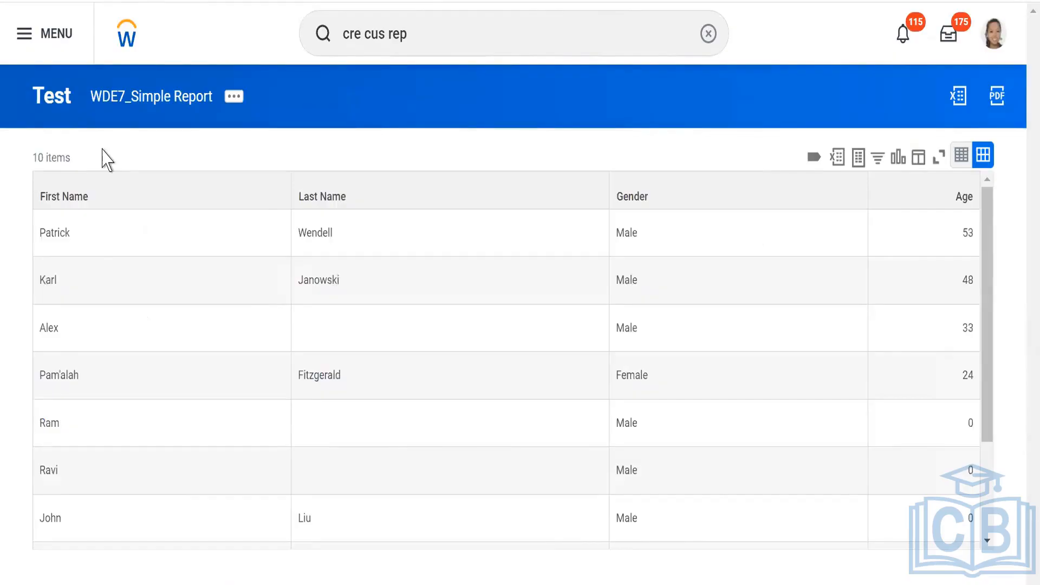
double_click(50, 158)
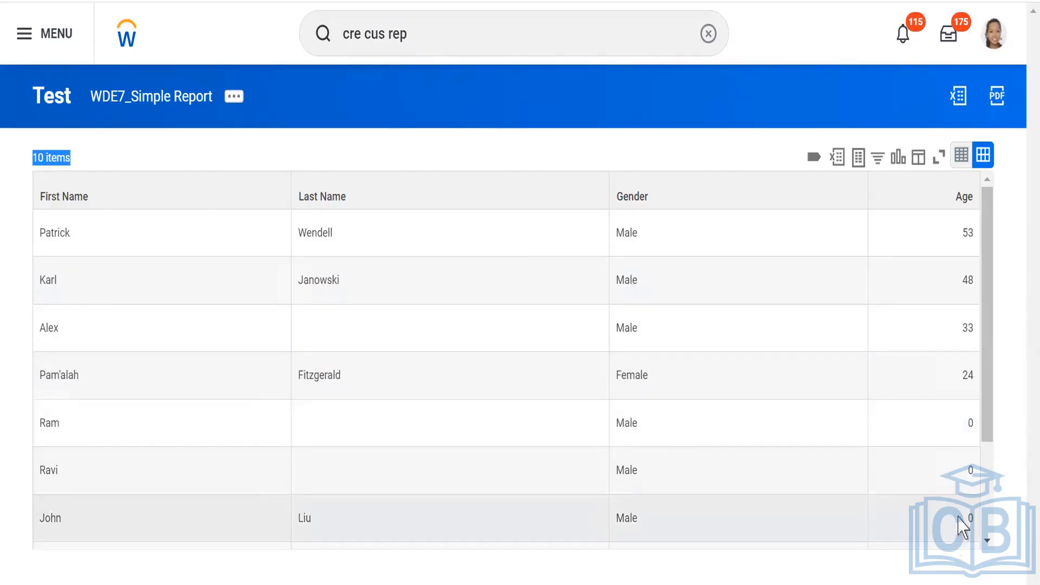
scroll(988, 520, "down", 1)
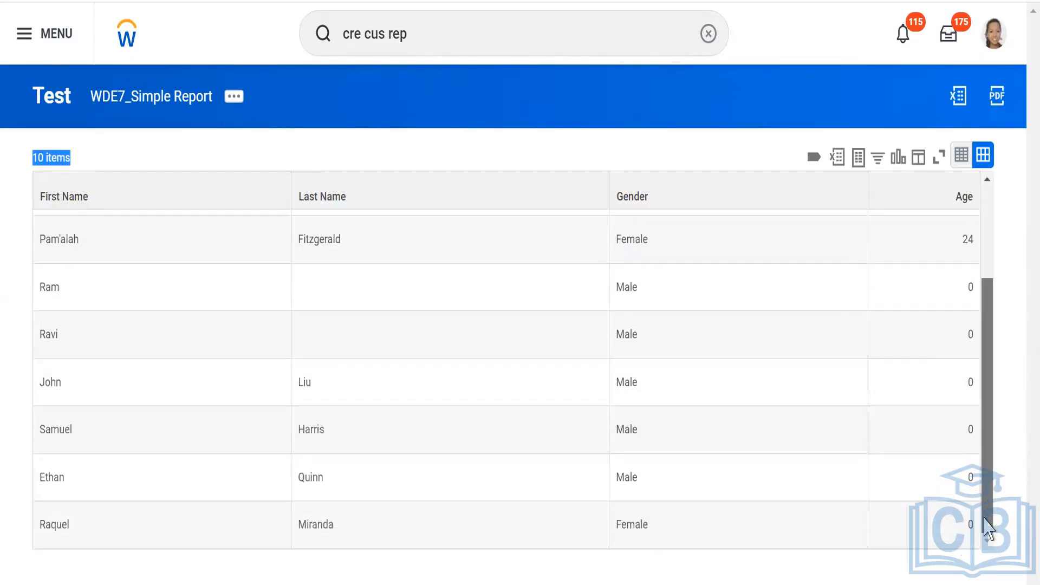
Step: Run the full WDE7_Simple Report from the test output and look through the Age column of the result
scroll(986, 325, "up", 3)
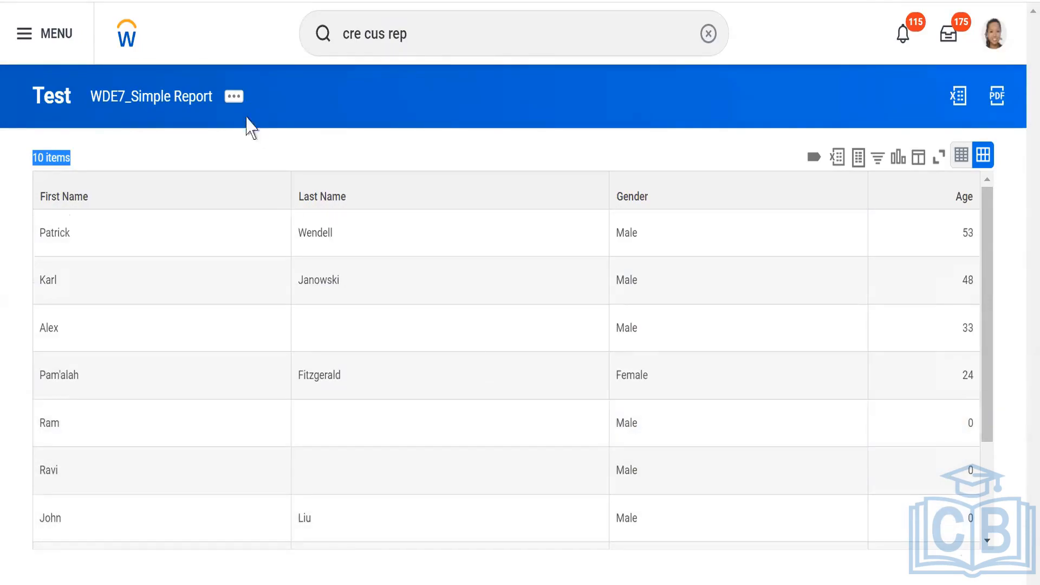
left_click(235, 98)
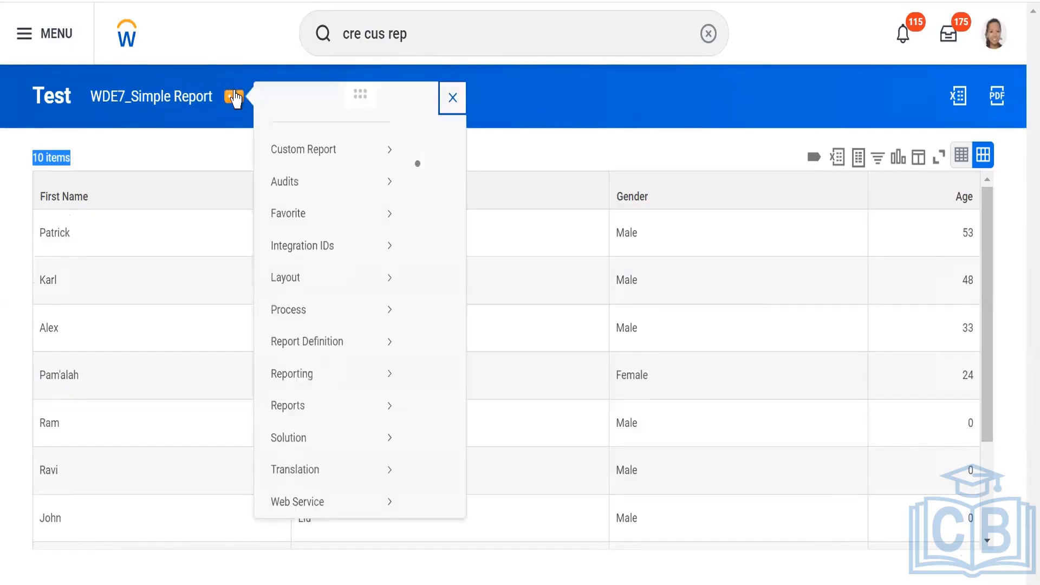
left_click(214, 146)
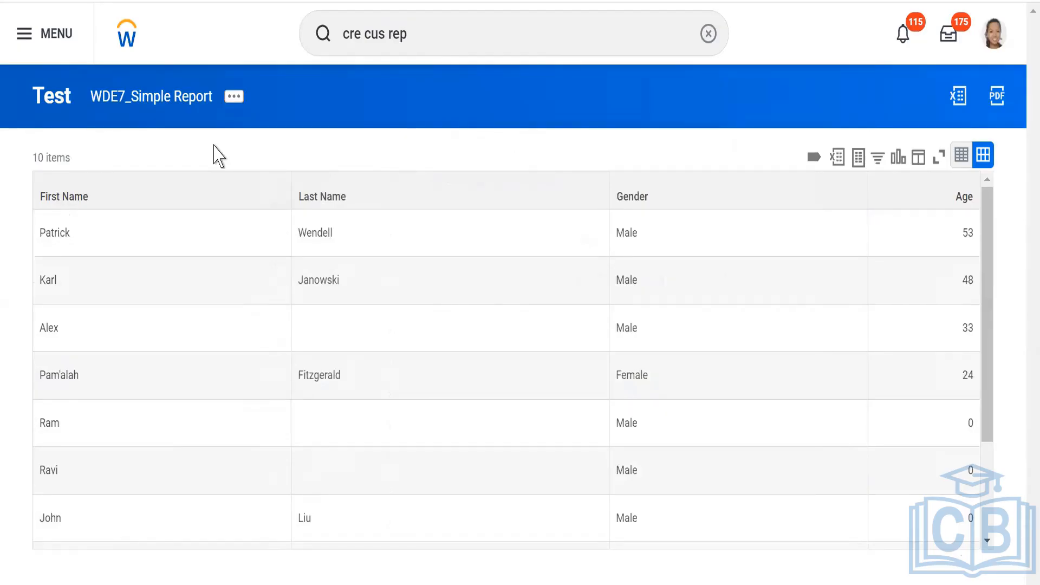
left_click(233, 98)
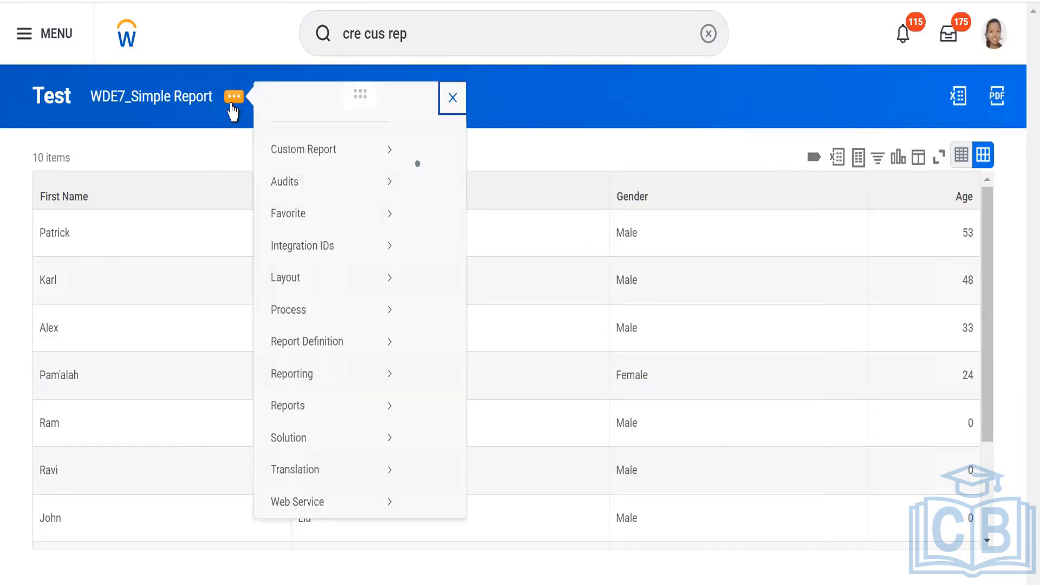
mouse_move(304, 176)
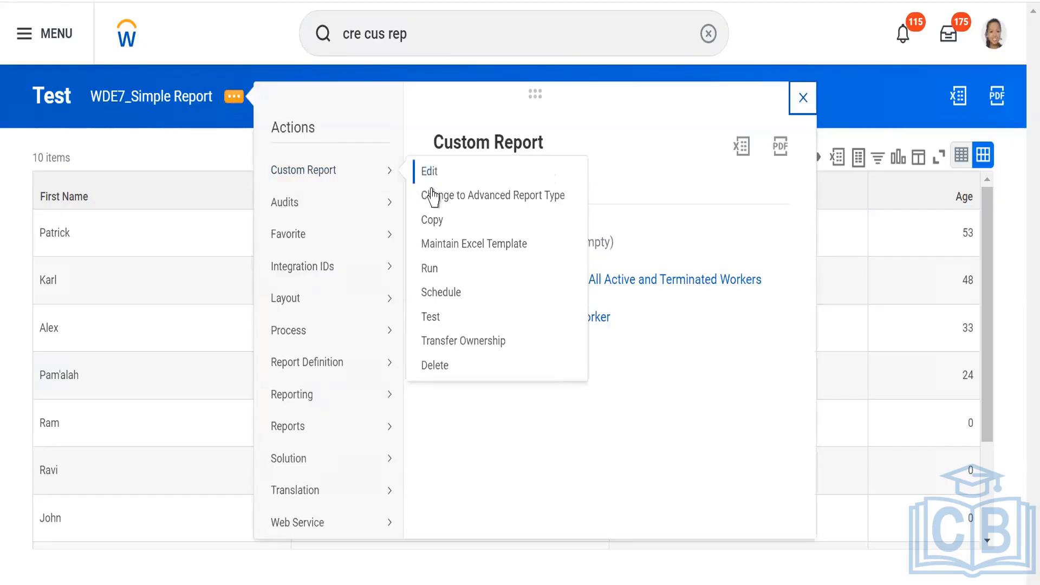
left_click(428, 269)
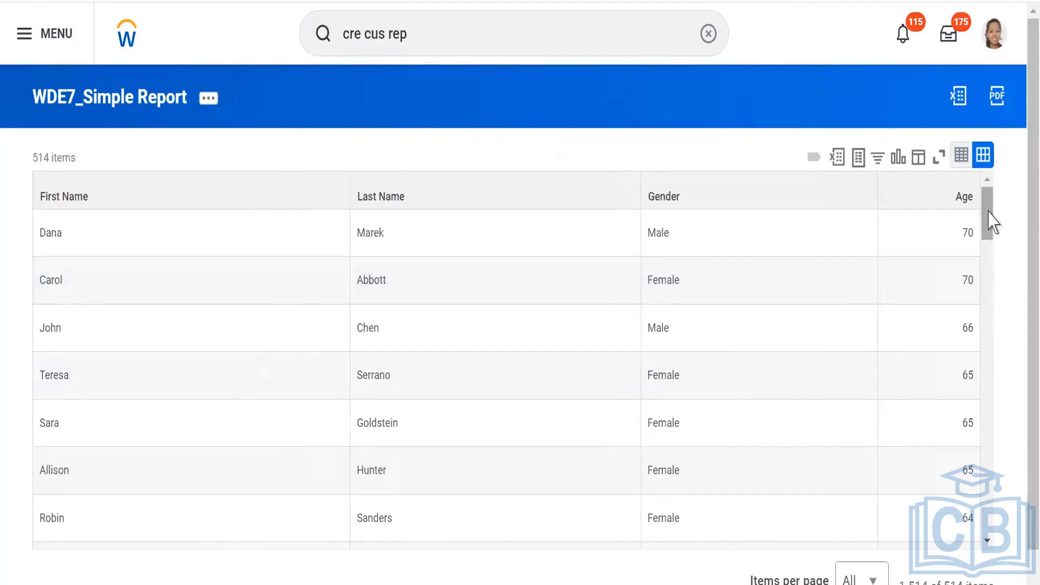
scroll(997, 433, "down", 10)
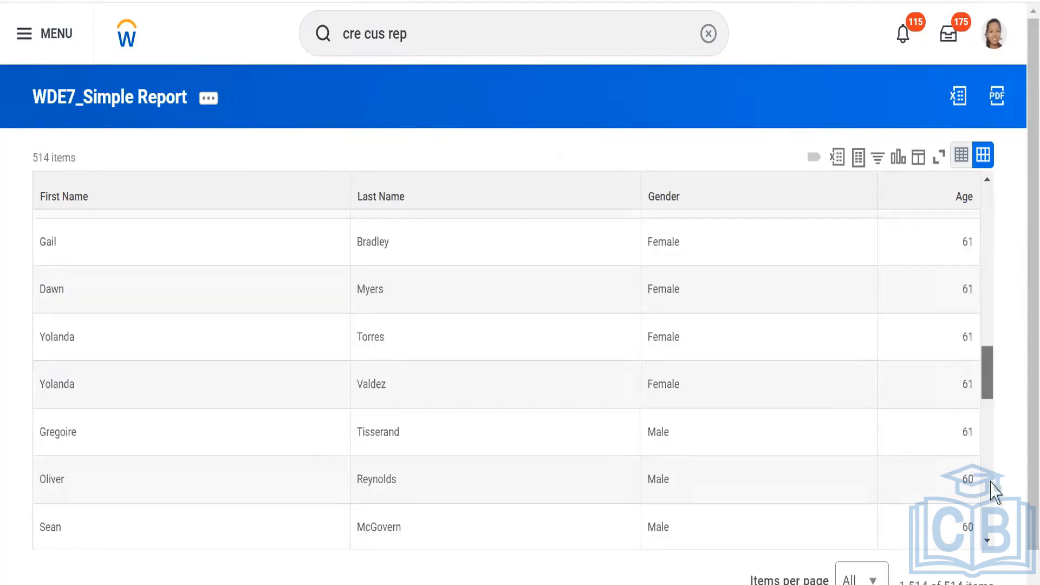
left_click(983, 156)
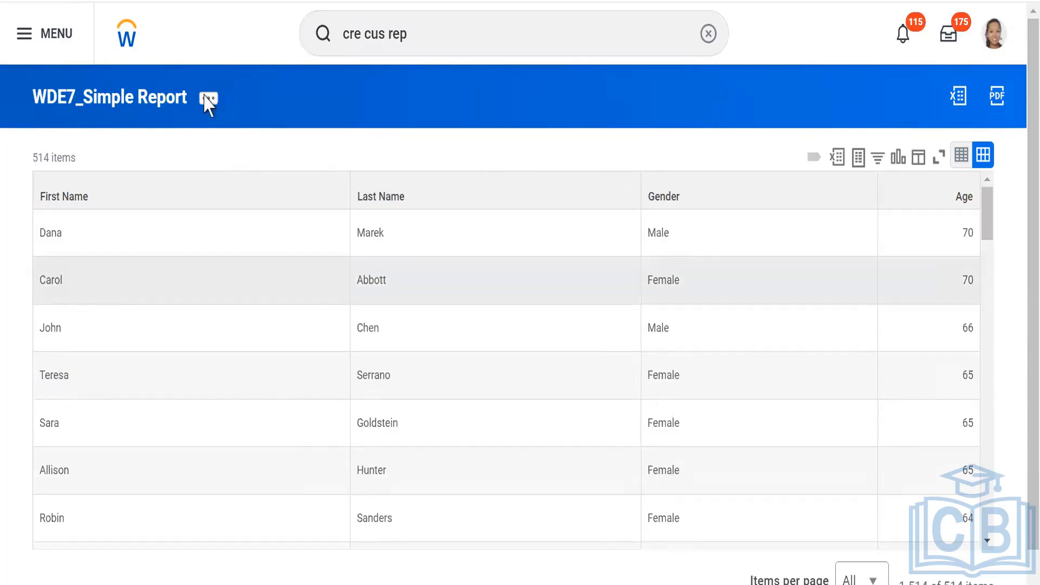
Step: Reopen WDE7_Simple Report for editing and set the Age sort direction to Alphabetical - Ascending
scroll(206, 104, "down", 1)
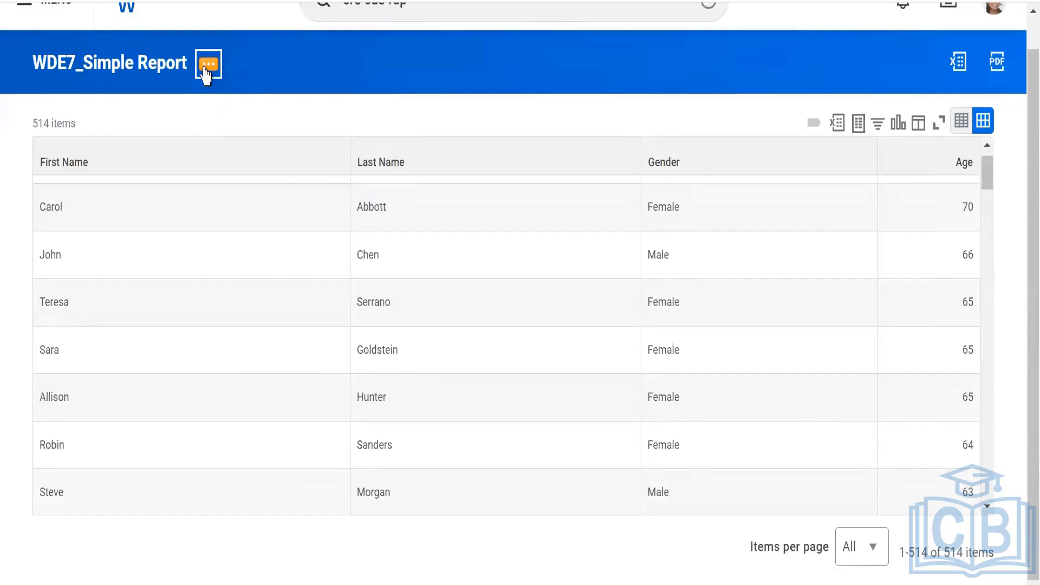
left_click(206, 75)
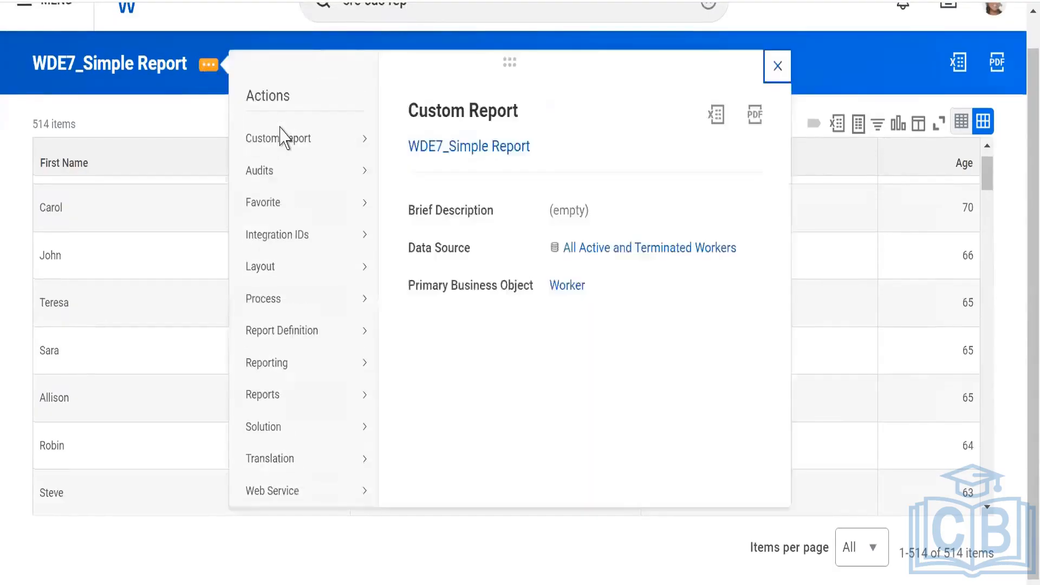
mouse_move(358, 139)
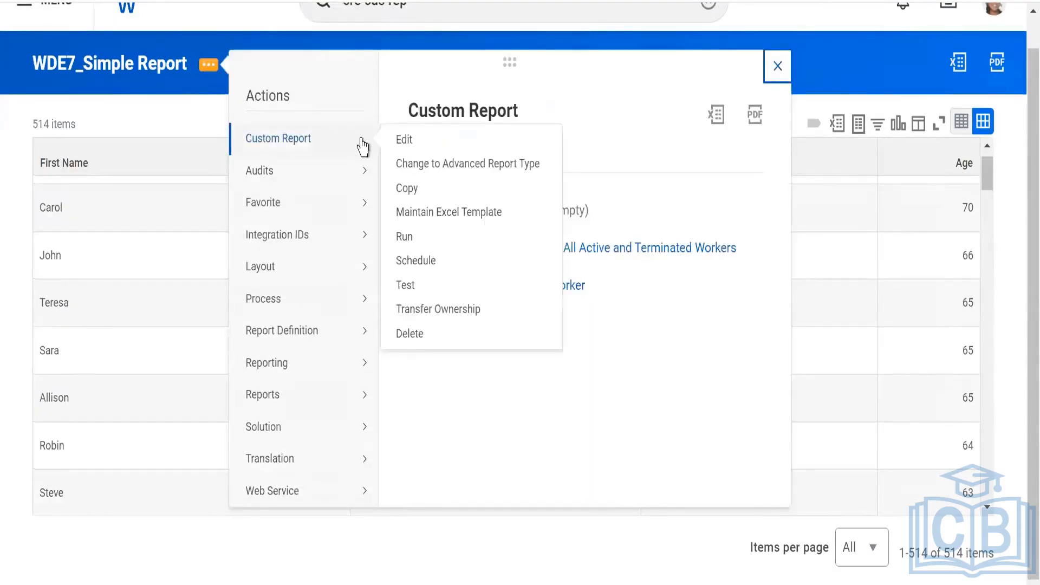
left_click(401, 141)
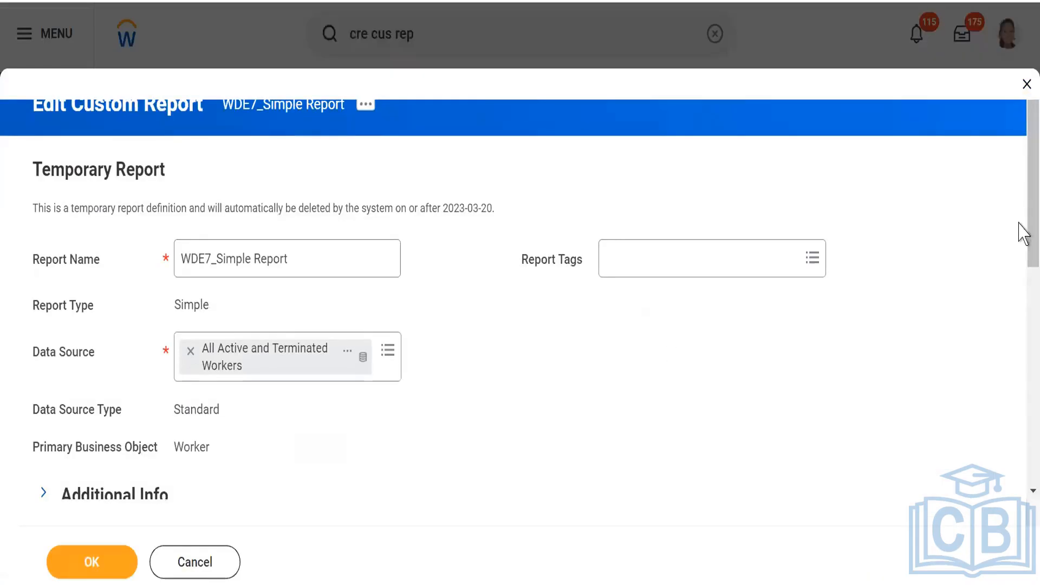
key("ctrl+a")
scroll(772, 360, "down", 6)
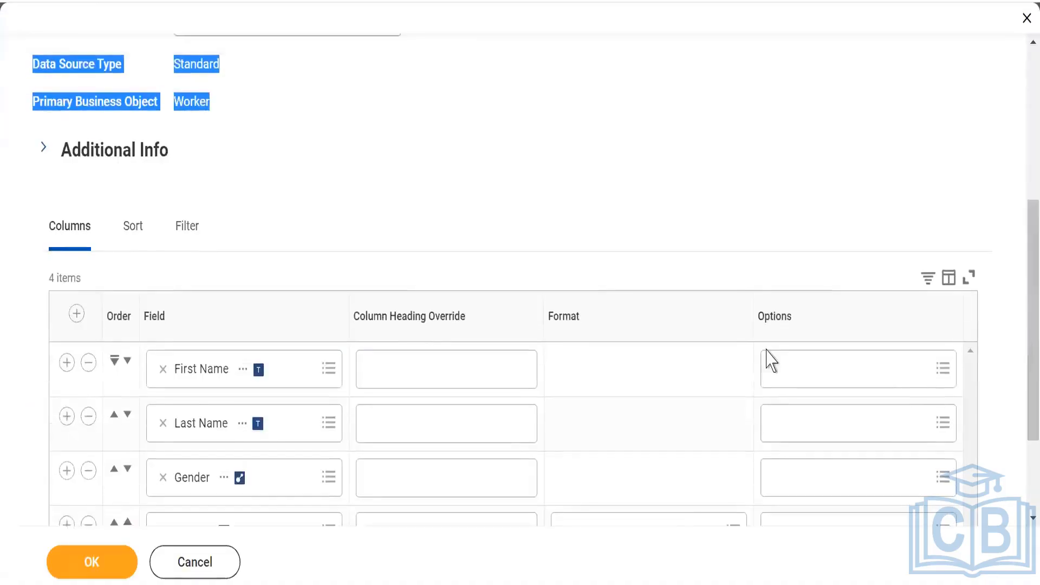
left_click(134, 245)
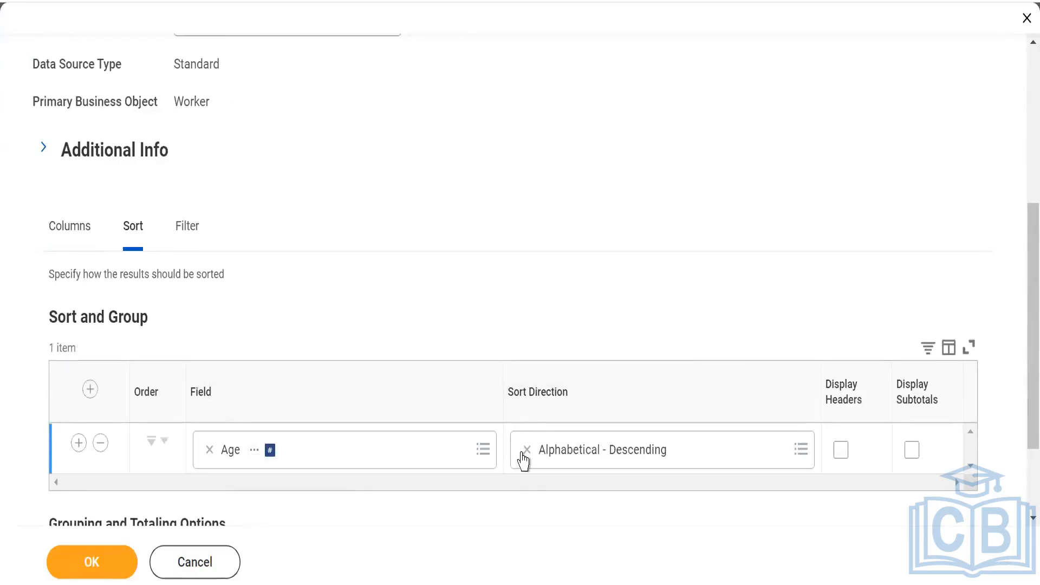
left_click(525, 452)
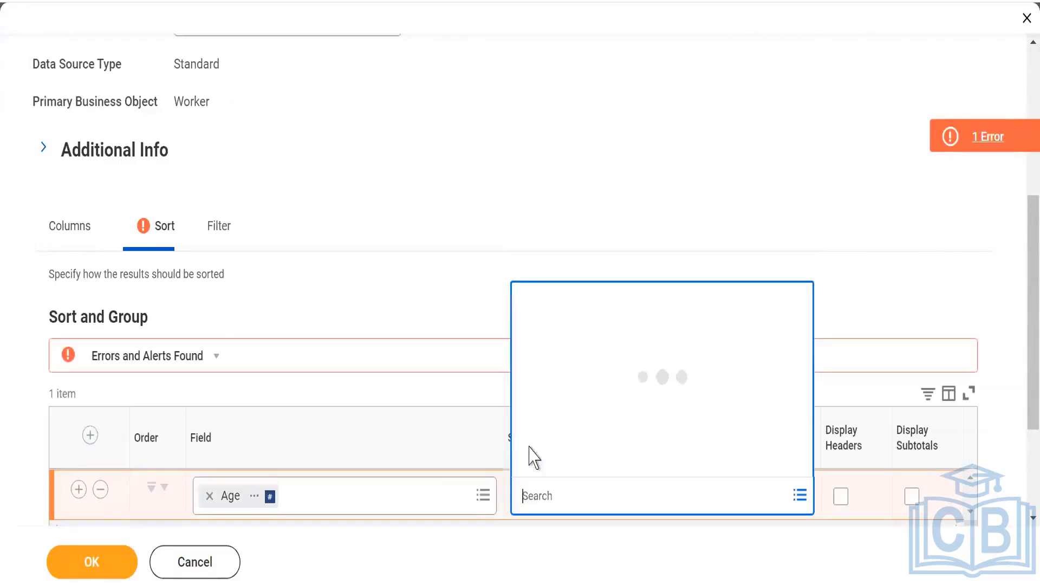
left_click(535, 430)
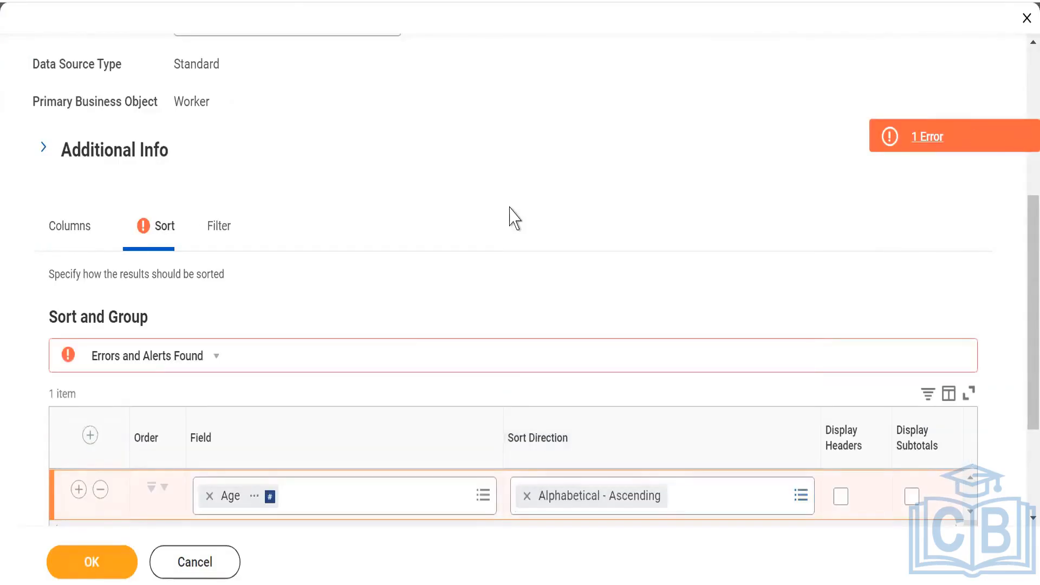
Step: Save and run the report, and examine the Age column down from the first row to check the ascending order
left_click(100, 565)
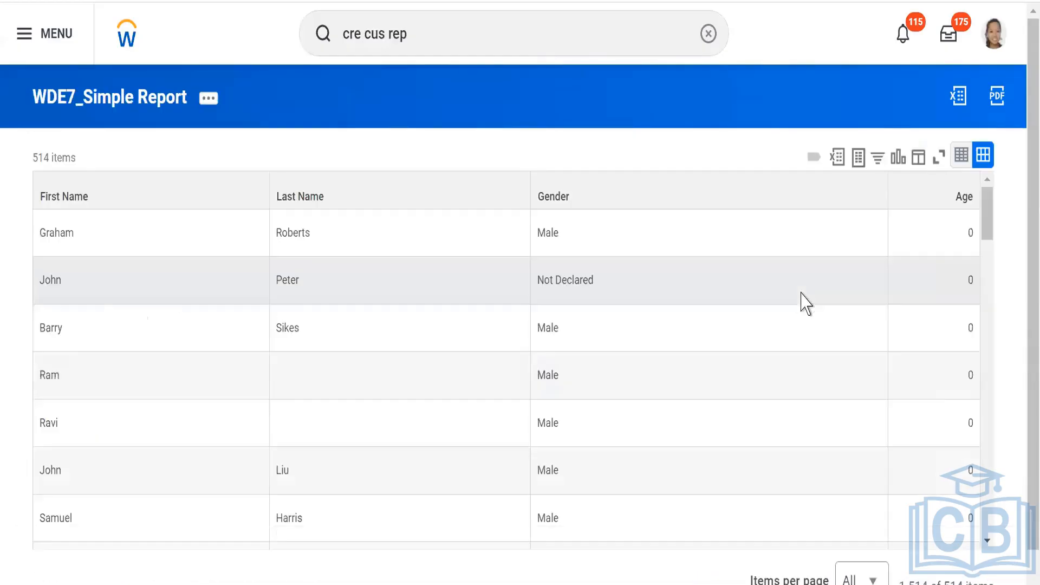
left_click_drag(991, 227, 984, 462)
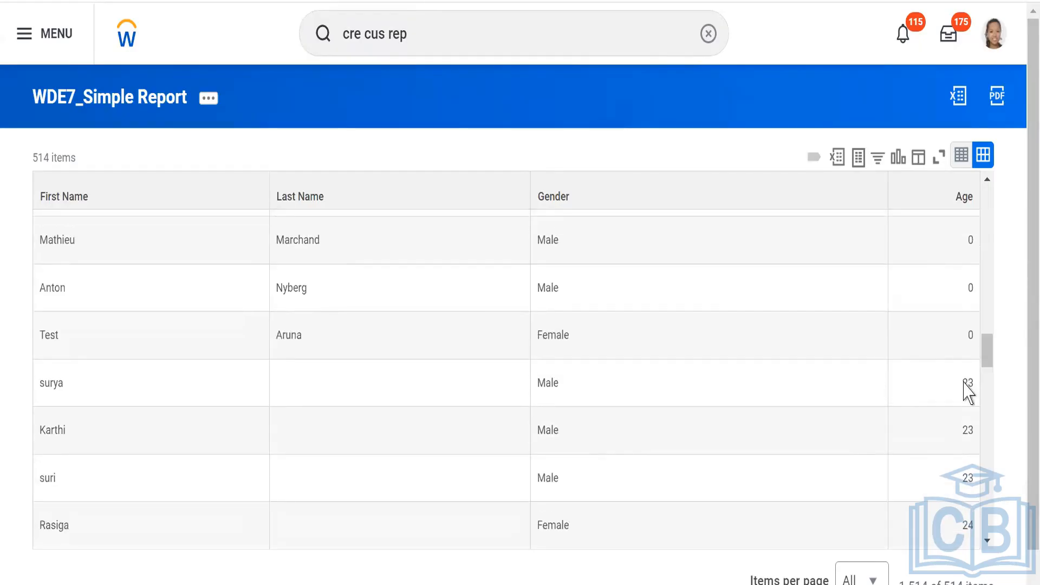
left_click_drag(990, 355, 981, 201)
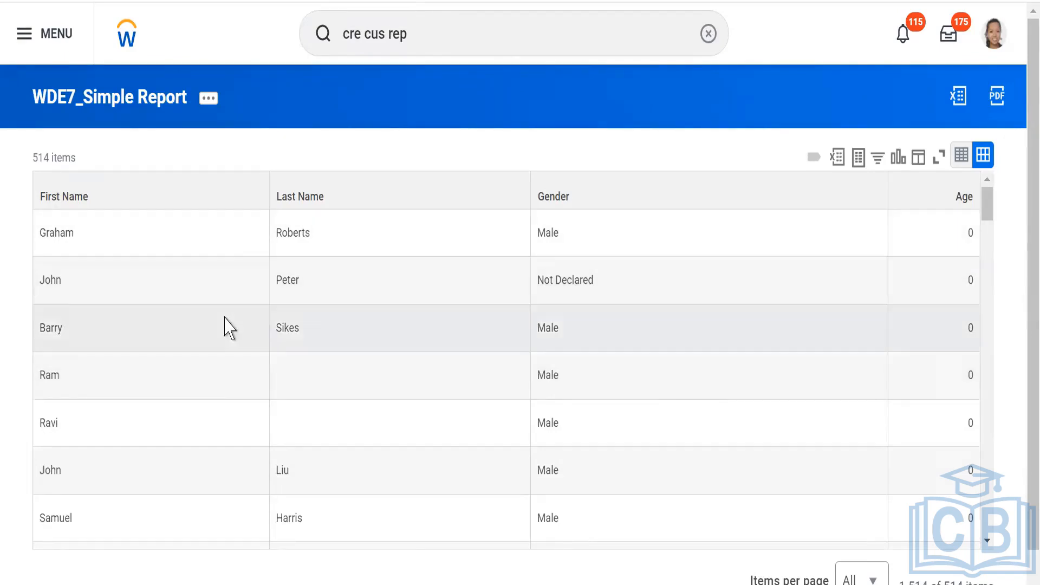
Step: Reopen WDE7_Simple Report for editing and bring up its filter conditions
left_click(207, 110)
mouse_move(278, 170)
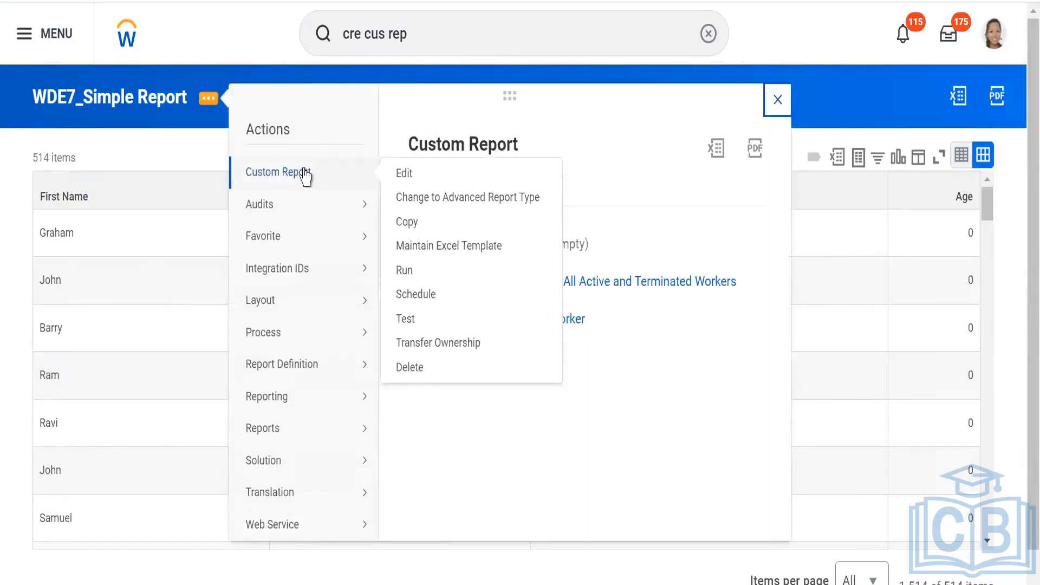
left_click(403, 175)
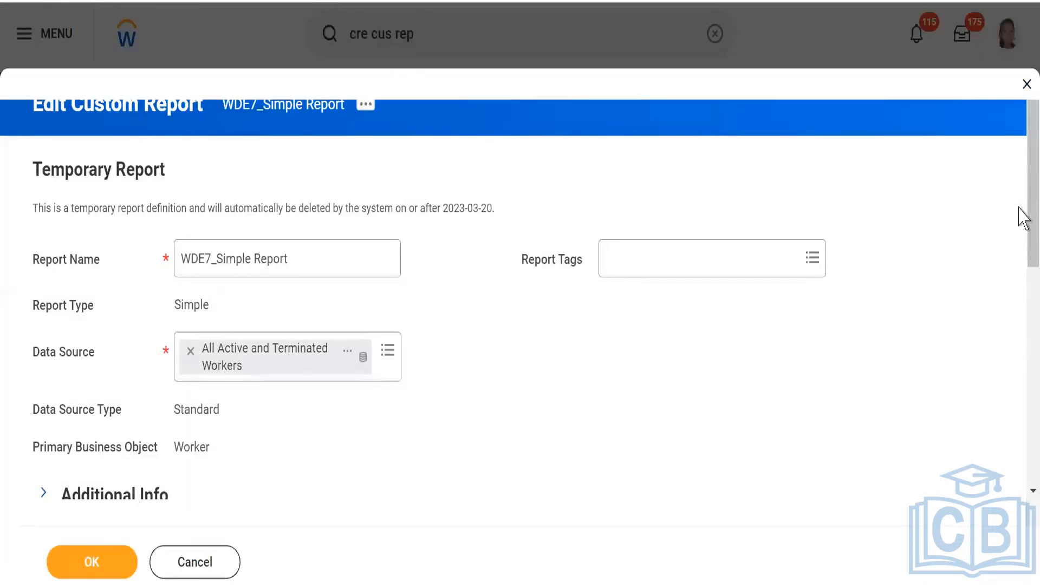
left_click_drag(1022, 212, 1023, 351)
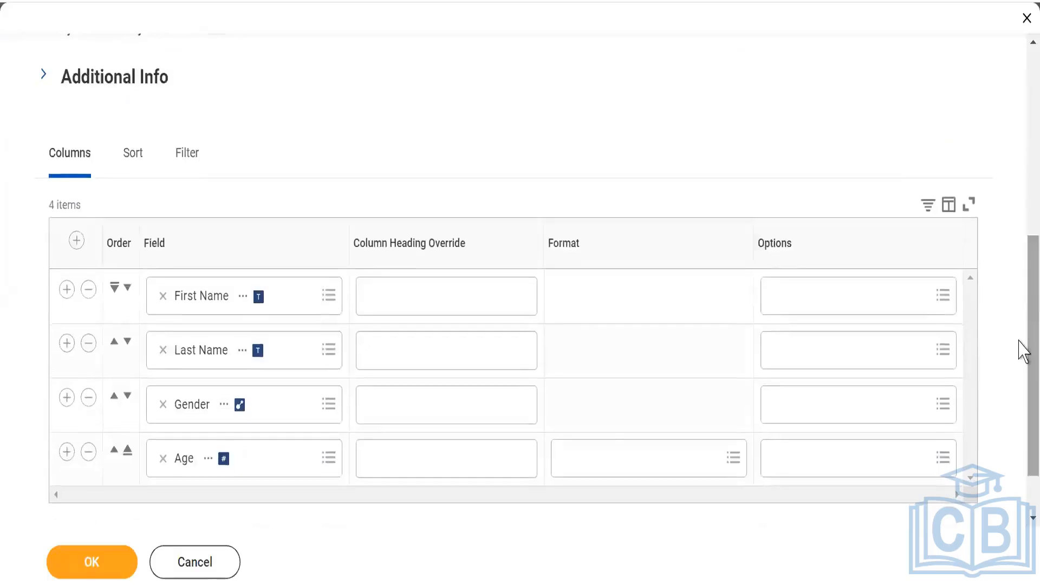
left_click(189, 162)
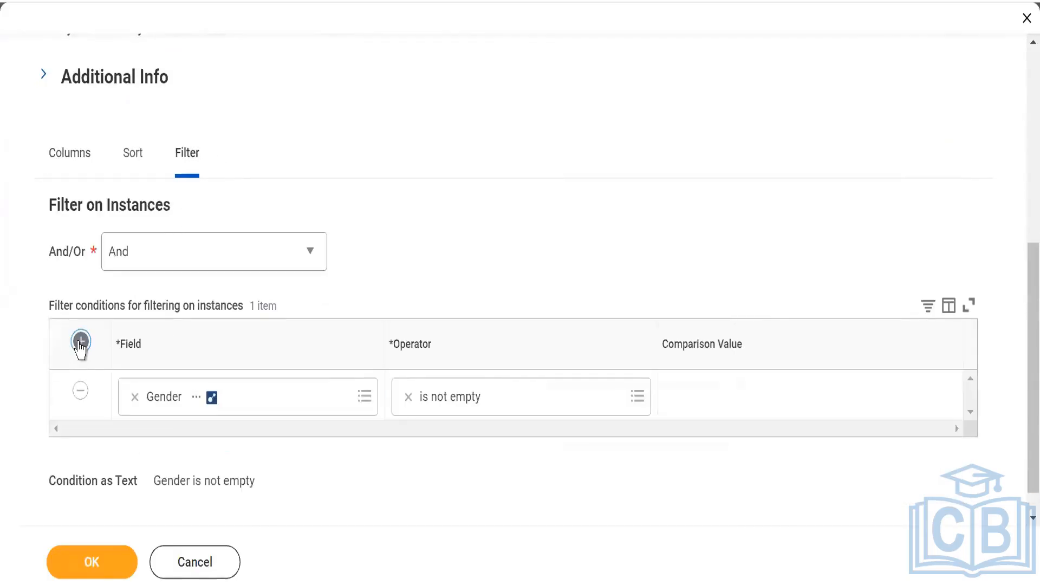
Step: Add a filter condition with the field Age, the operator greater than or equal to, and the comparison value 18
left_click(80, 341)
left_click(173, 392)
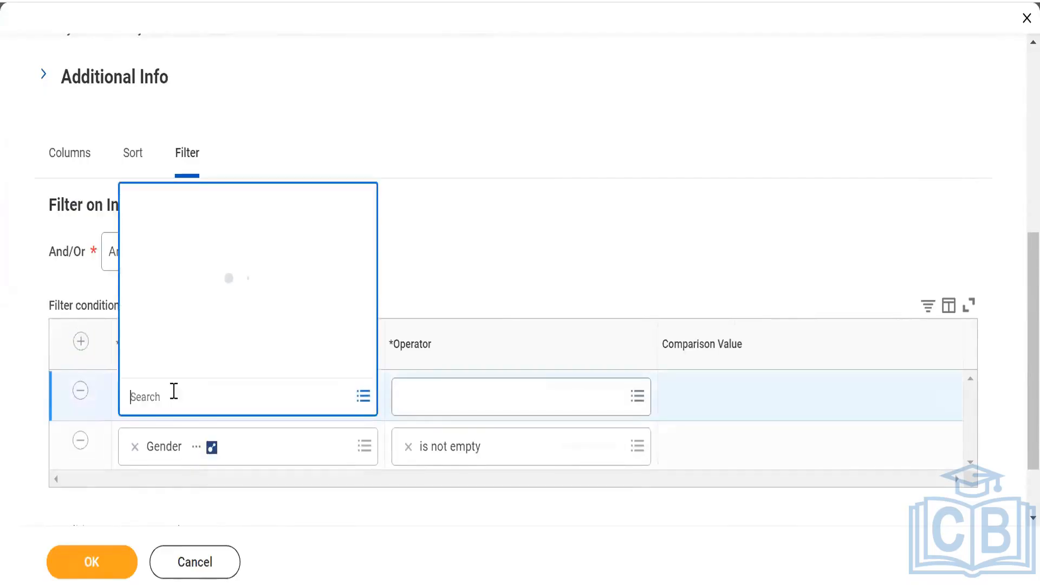
type("age")
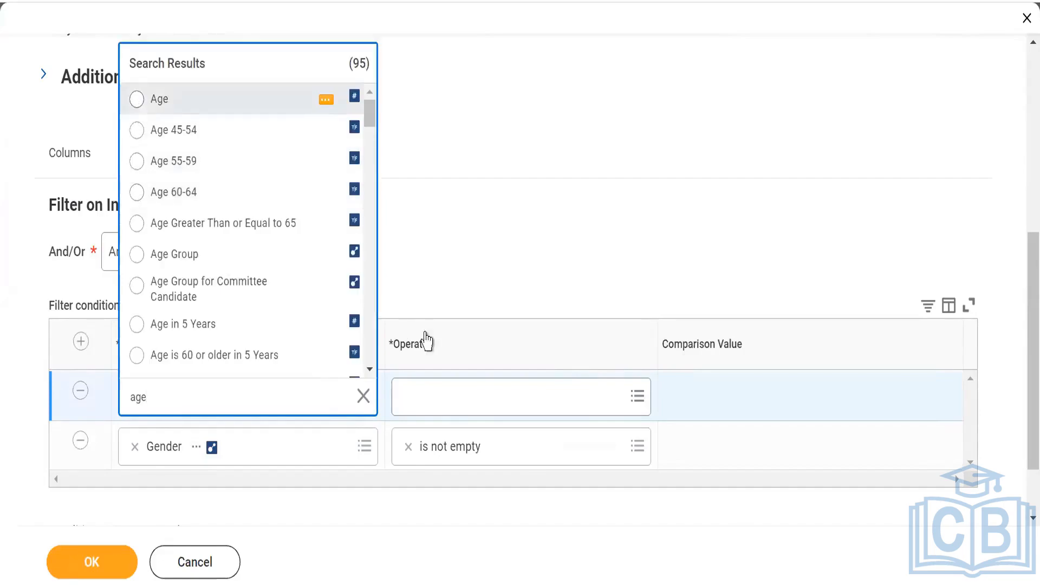
left_click(436, 412)
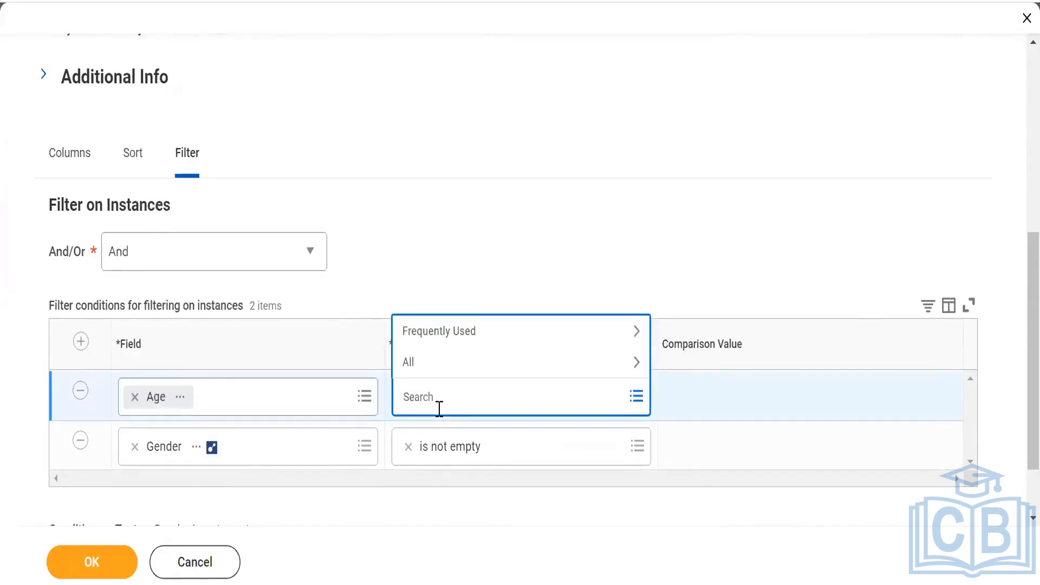
left_click(428, 363)
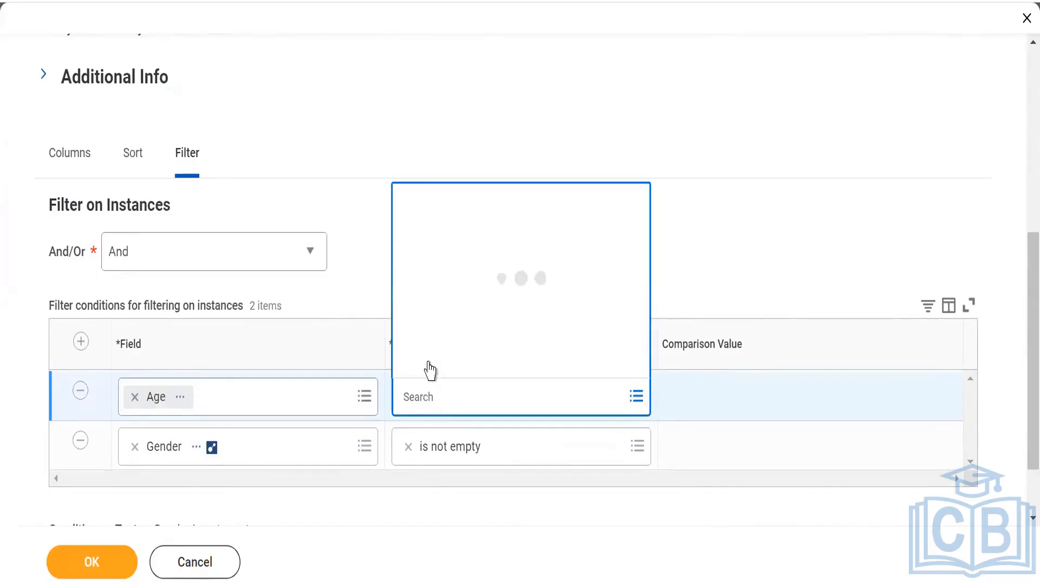
left_click(419, 301)
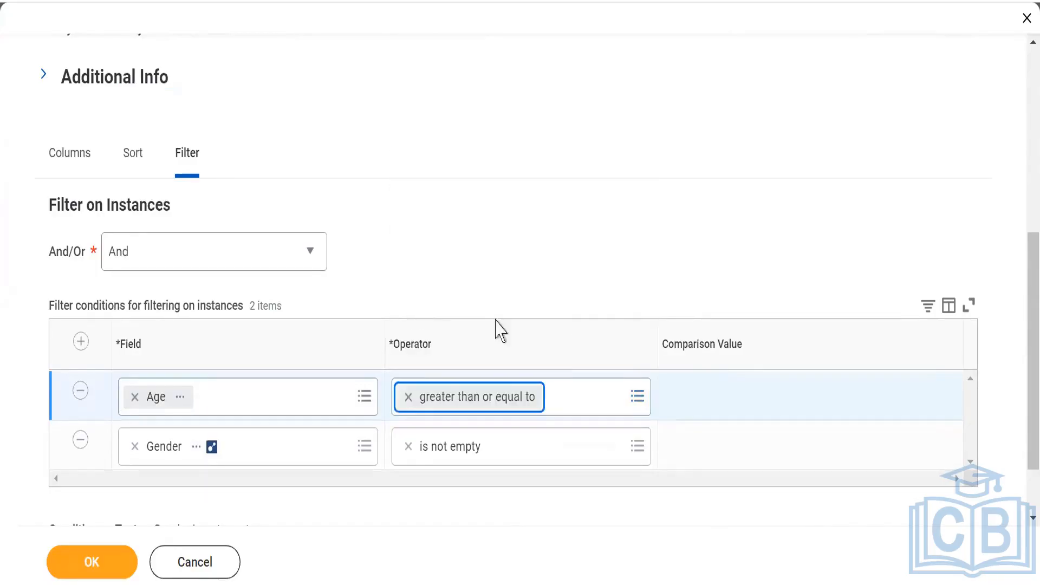
left_click(726, 396)
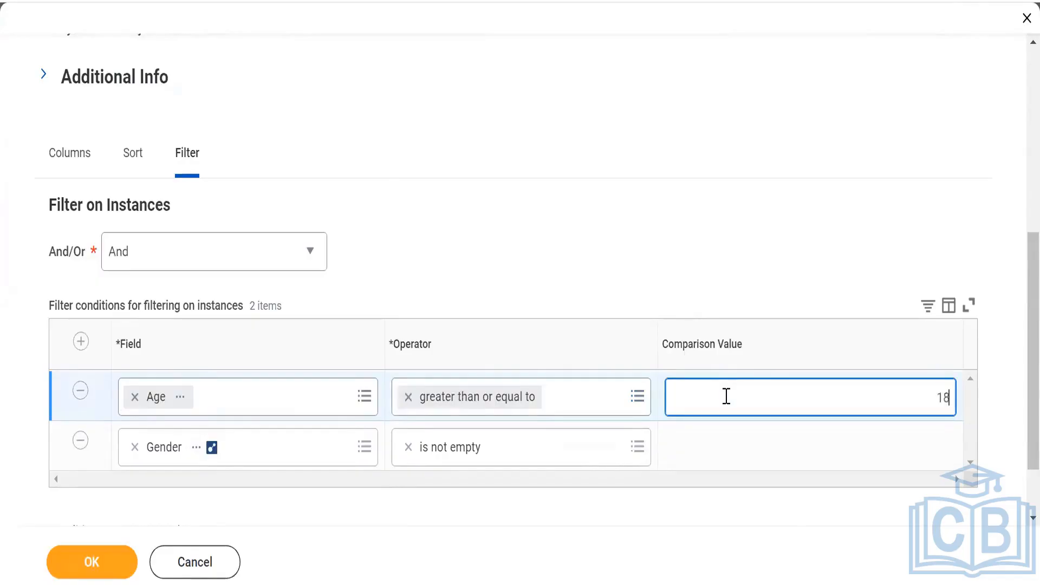
left_click(632, 183)
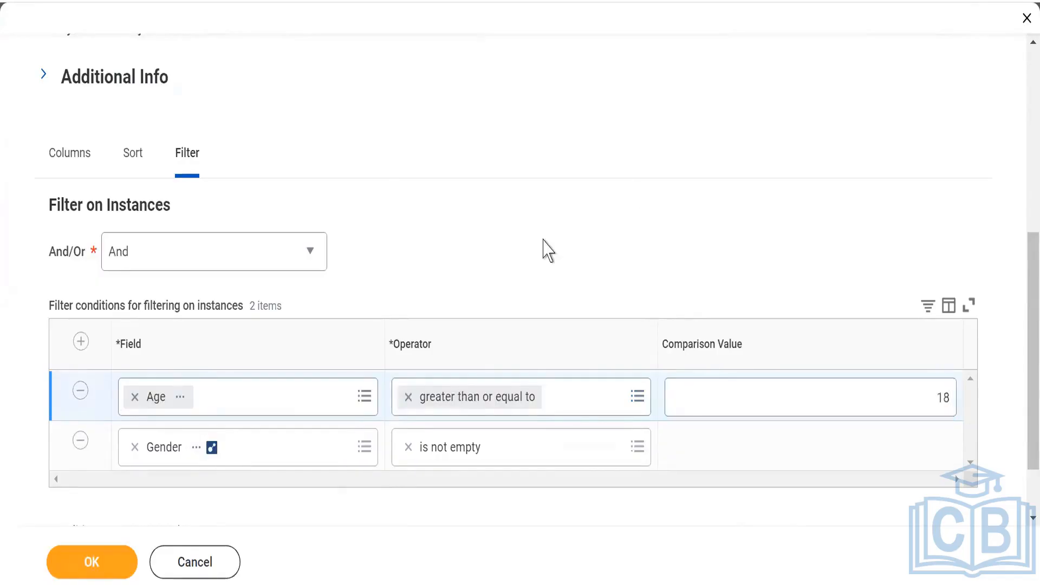
Step: Save and run the report, checking the item count and the Age column of the filtered output
left_click(91, 569)
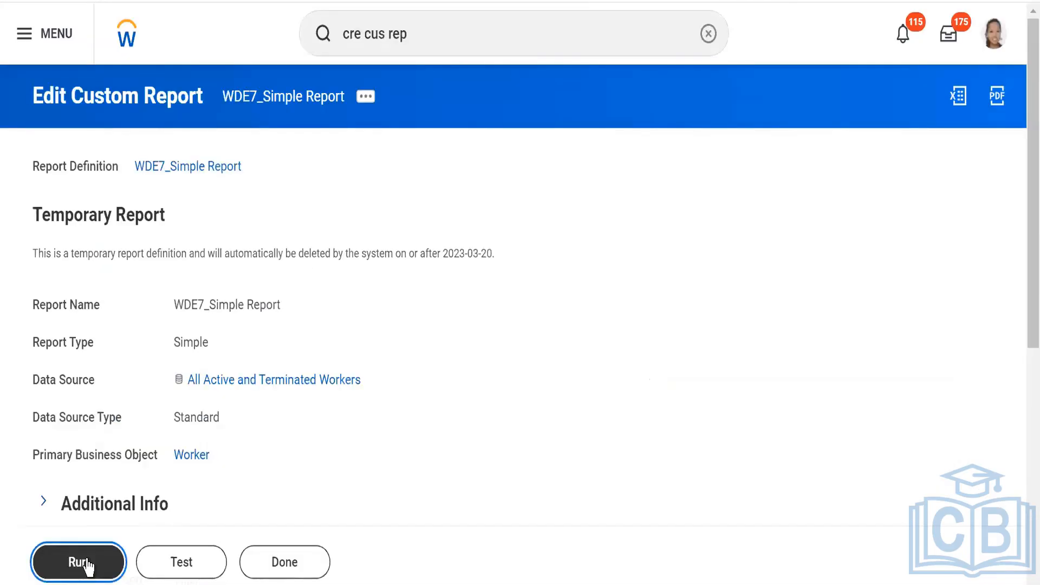
left_click(88, 566)
left_click_drag(30, 158, 82, 165)
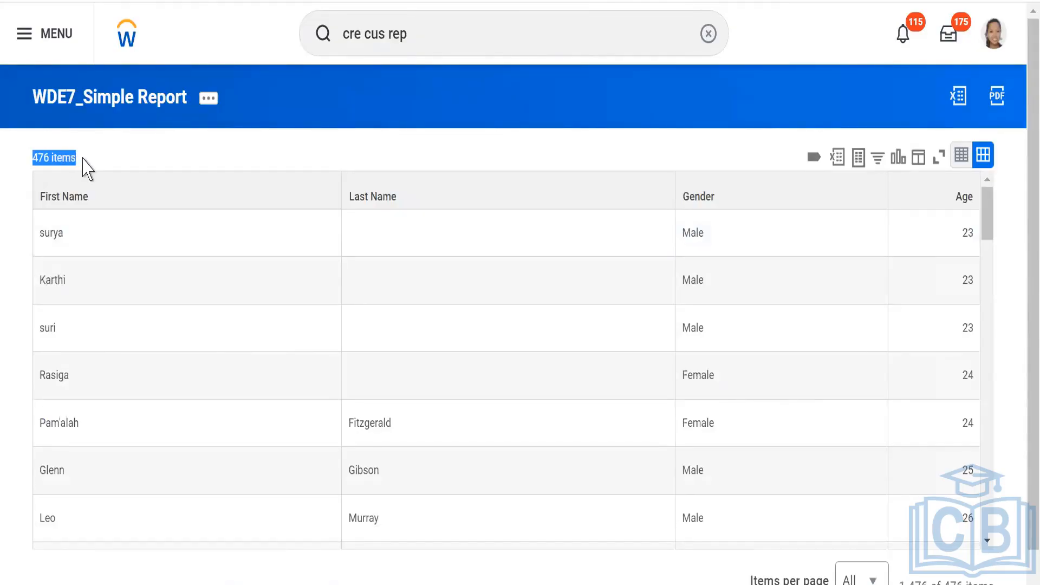
left_click(84, 168)
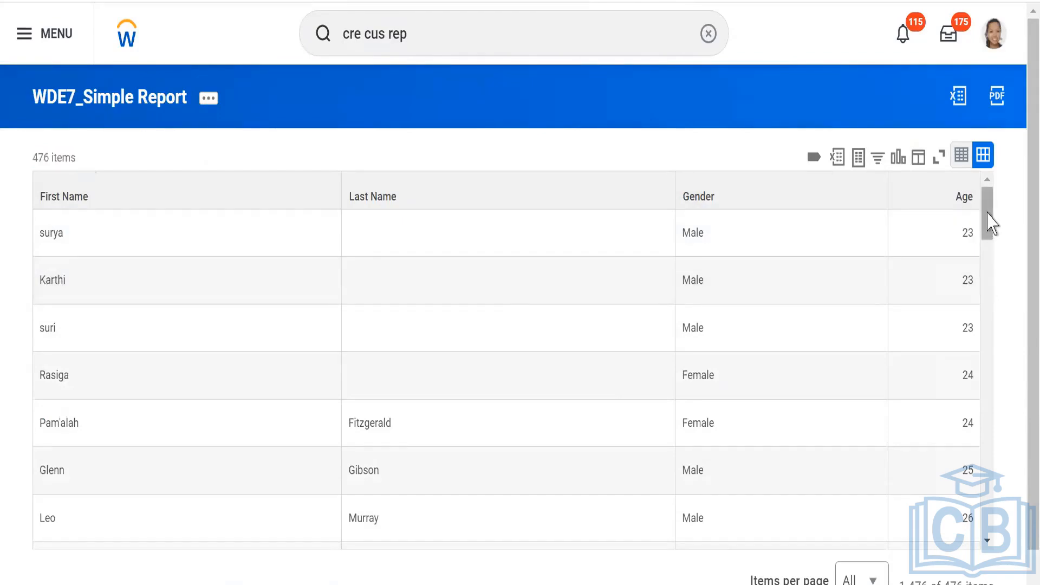
scroll(991, 222, "down", 7)
scroll(1000, 387, "down", 20)
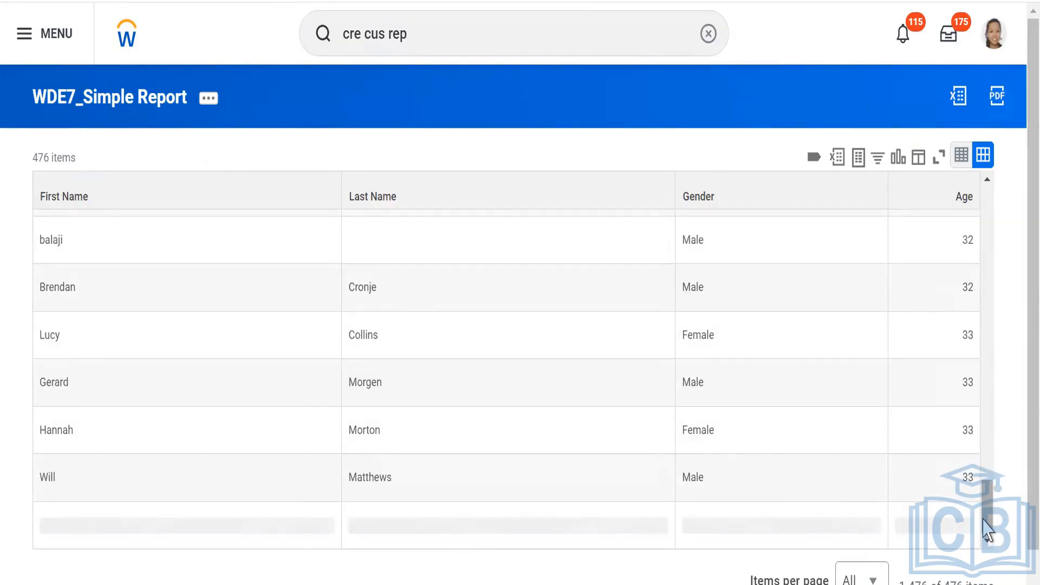
scroll(987, 530, "down", 3)
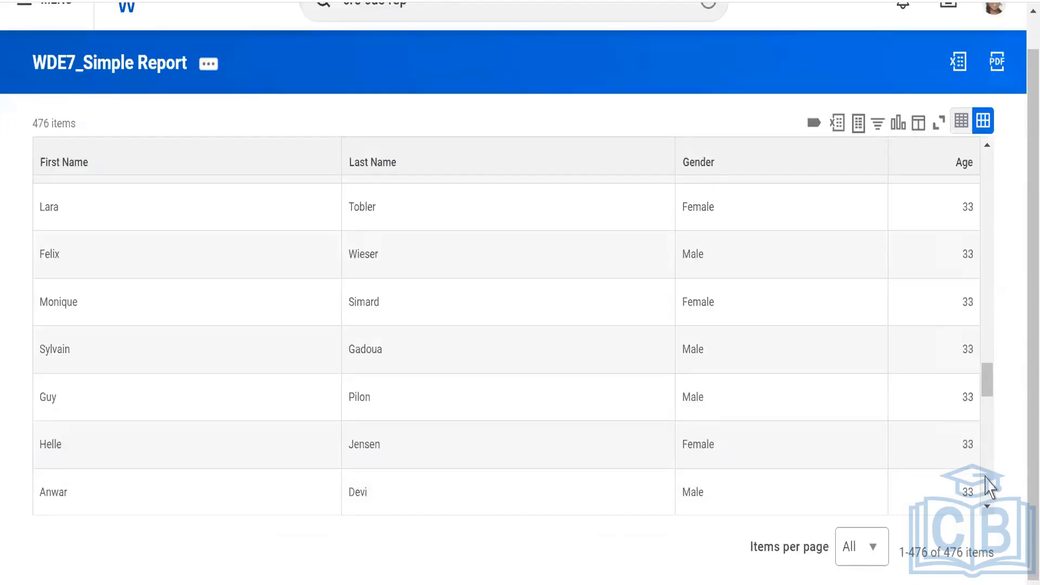
Step: Examine the Age column down through the report output to check the ascending order, and return to the first row
scroll(990, 487, "down", 5)
scroll(990, 486, "down", 5)
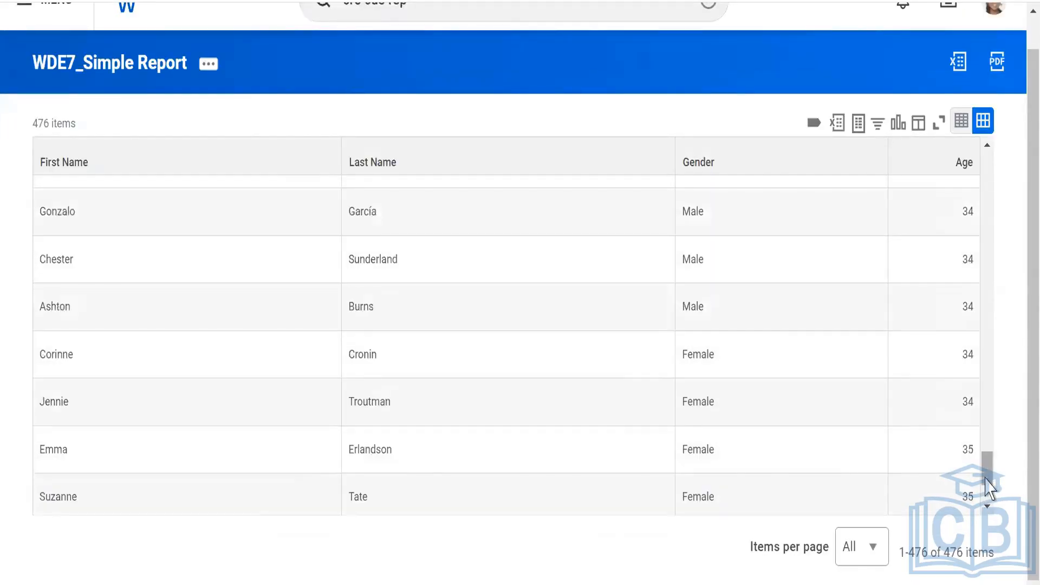
scroll(989, 486, "down", 3)
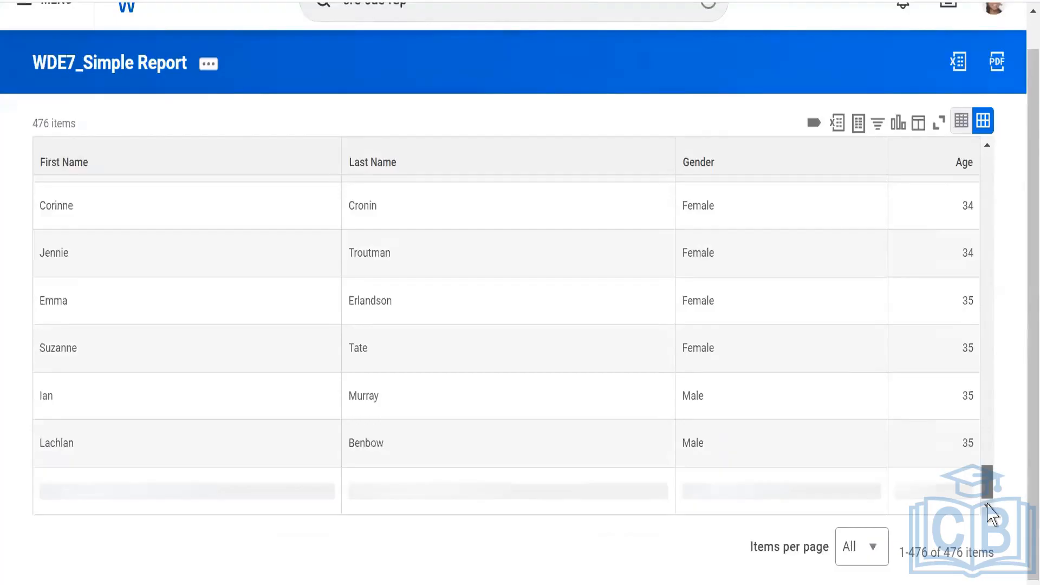
scroll(991, 514, "down", 5)
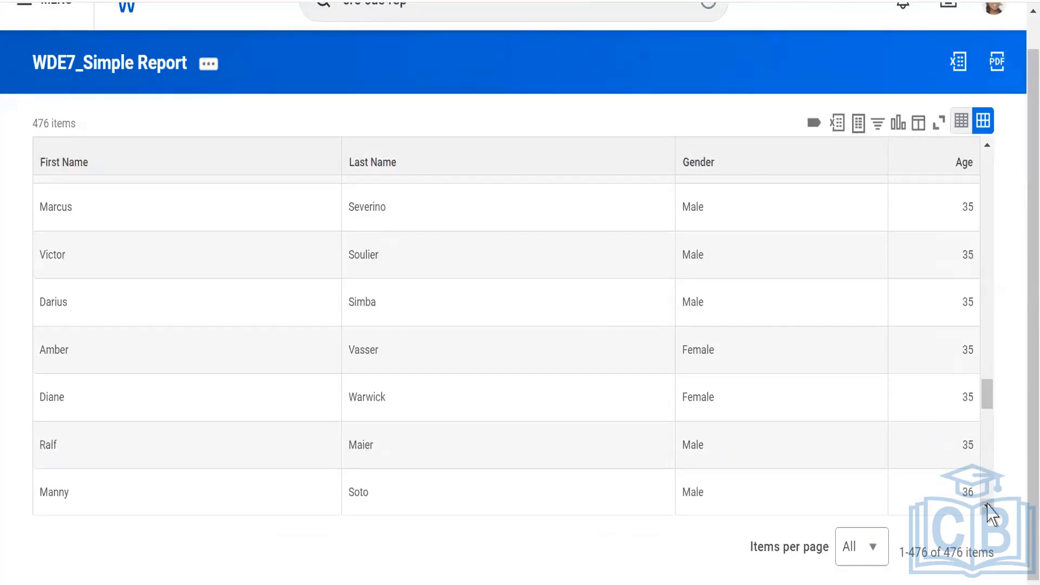
scroll(987, 509, "down", 15)
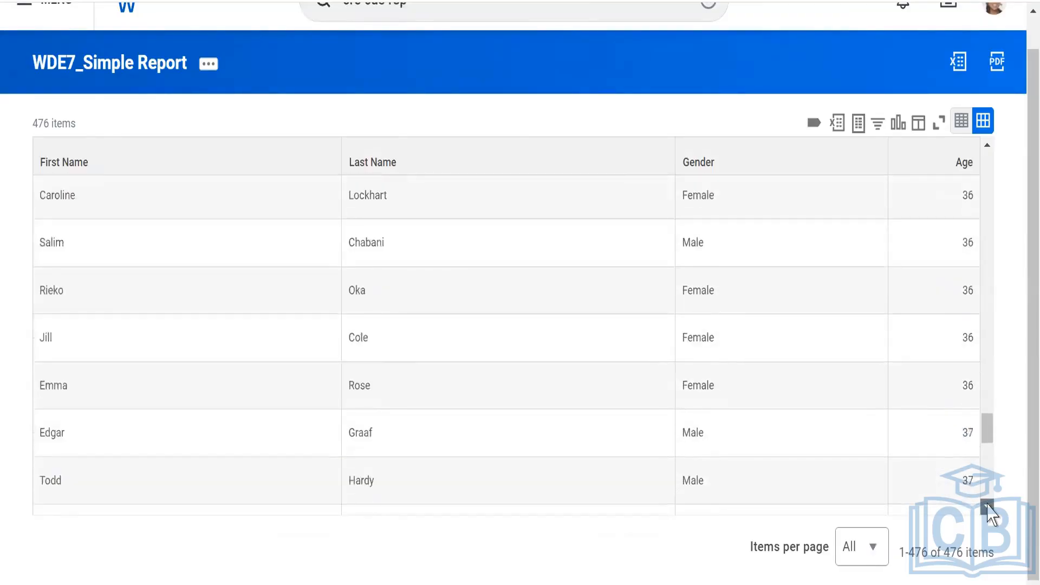
scroll(990, 512, "down", 1)
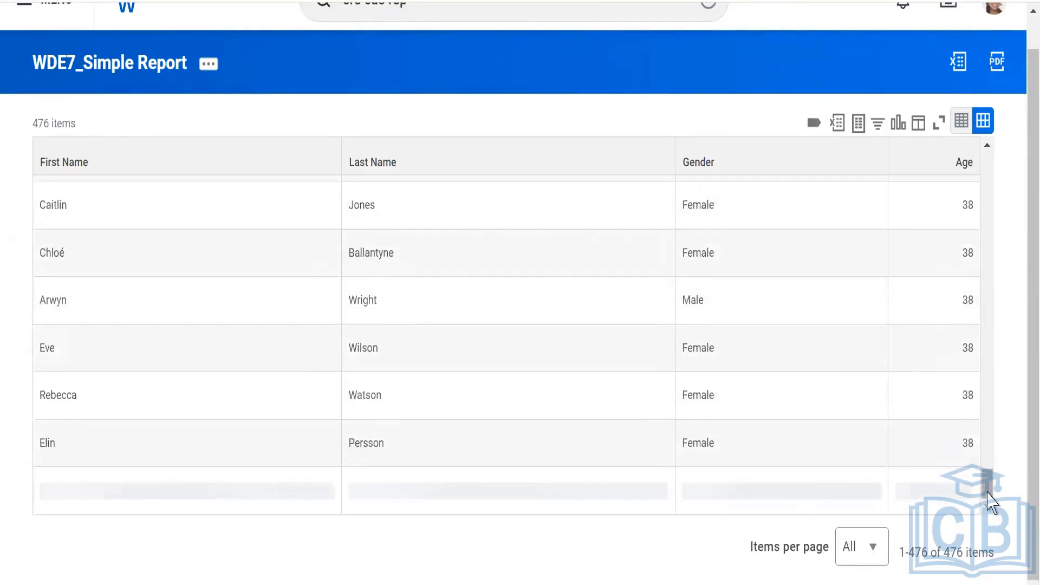
left_click_drag(987, 496, 997, 156)
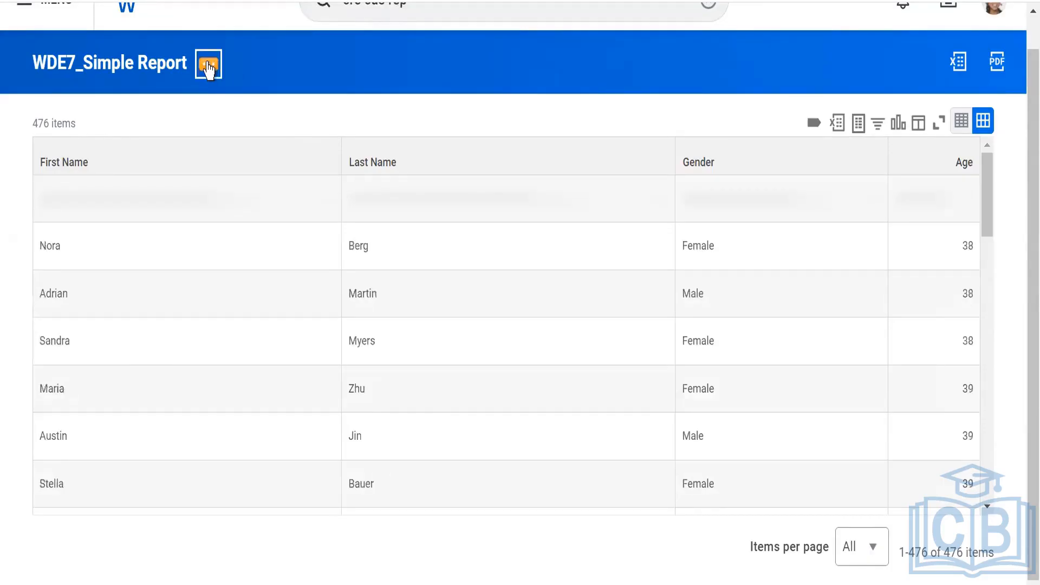
Step: Reopen WDE7_Simple Report for editing, save its definition and finish the edit task
left_click(209, 66)
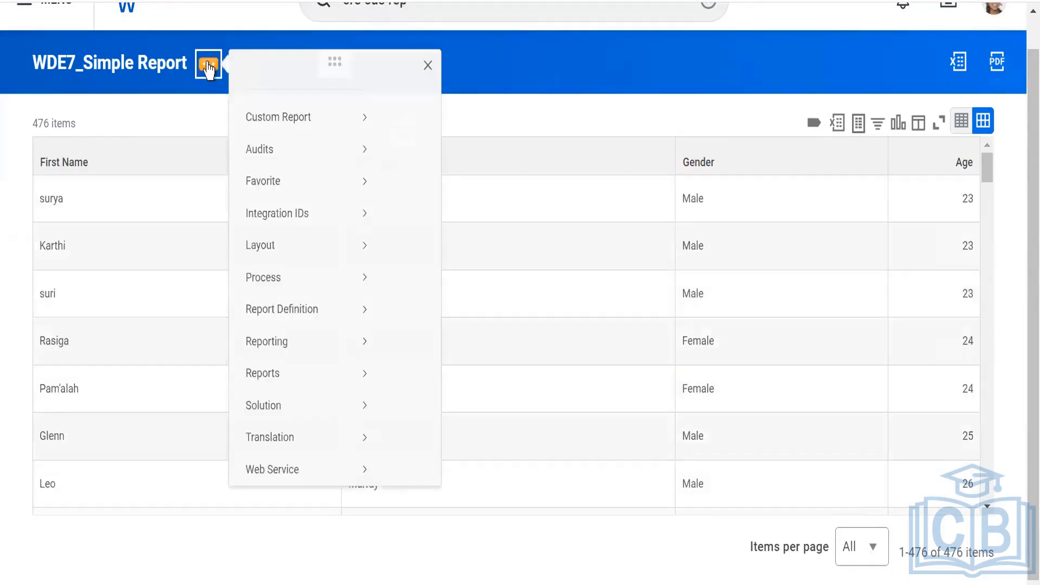
mouse_move(309, 142)
mouse_move(360, 139)
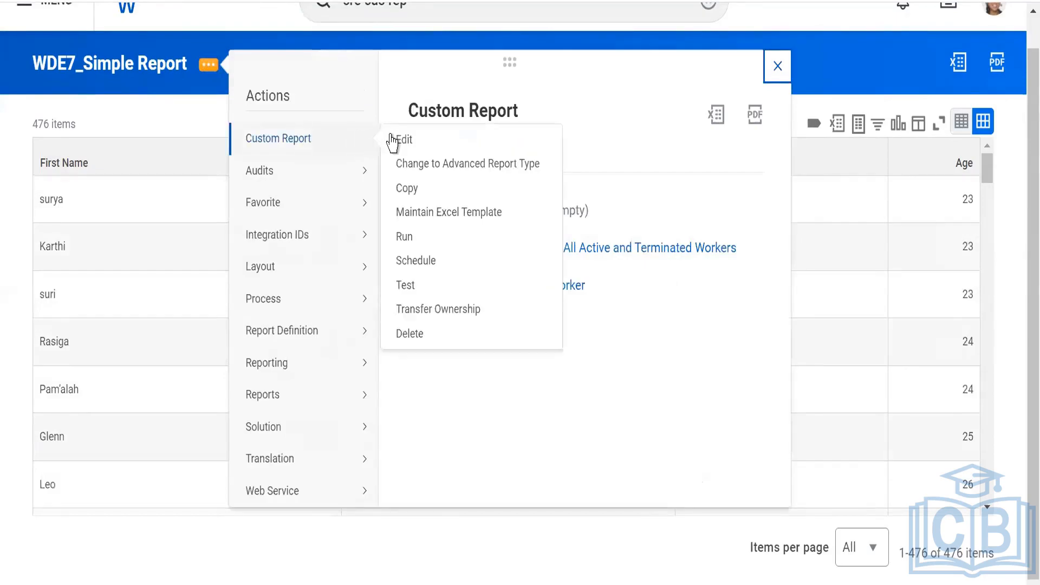
left_click(411, 142)
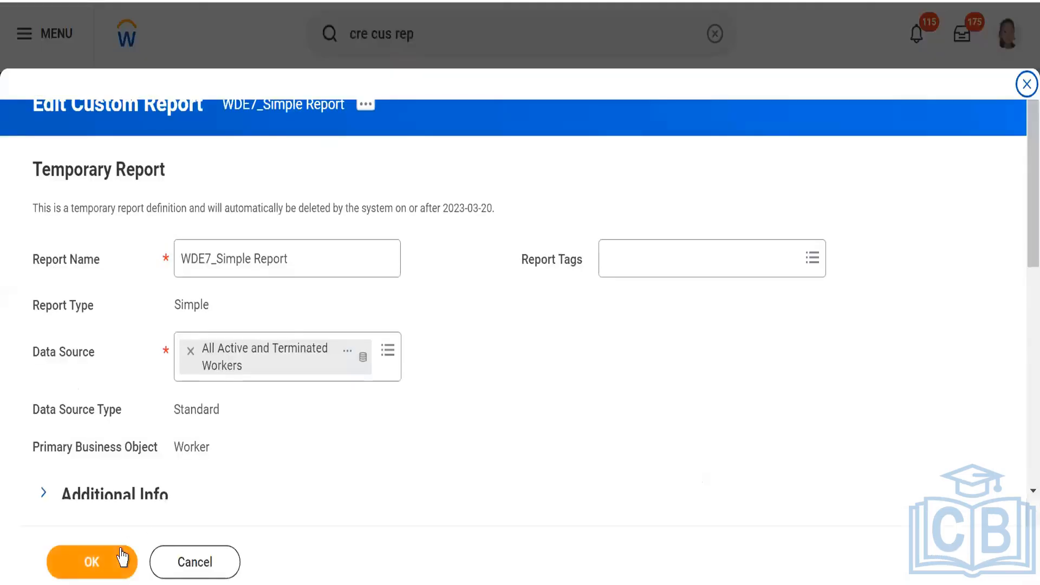
left_click(74, 568)
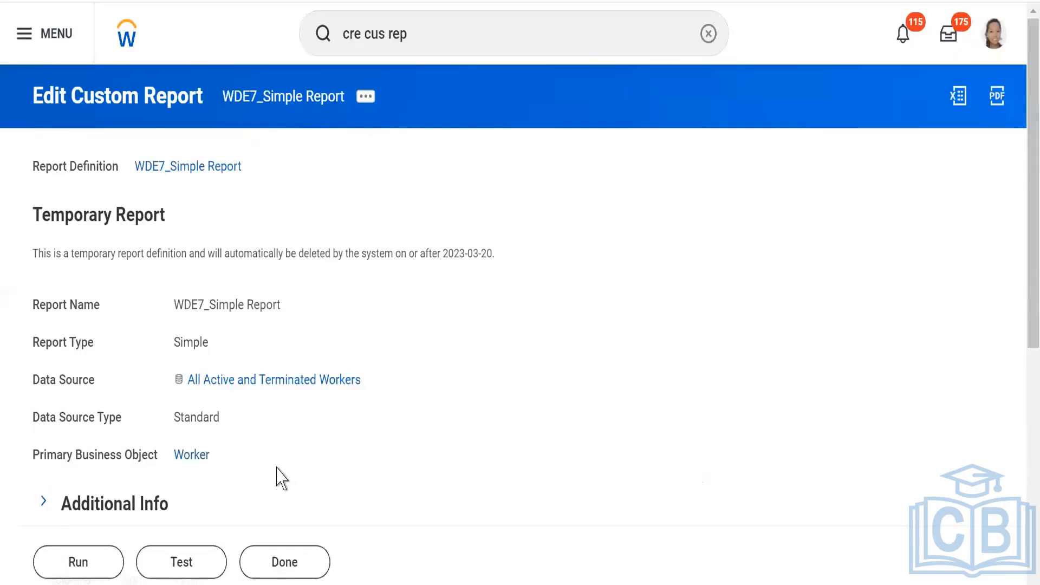
left_click(274, 566)
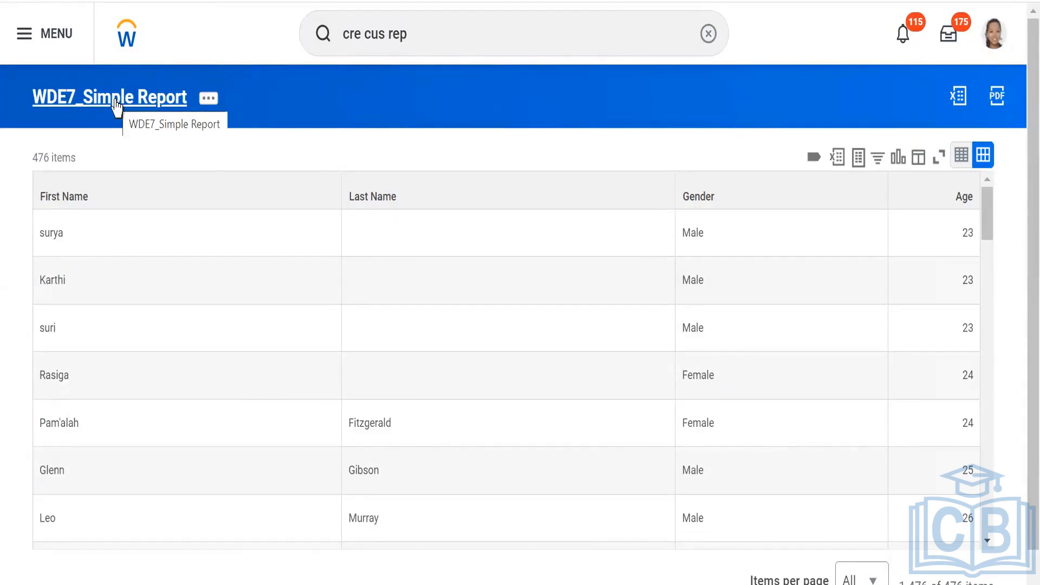
Step: Return to the home page, search for WDE7_ and open WDE7_Simple Report
left_click(134, 39)
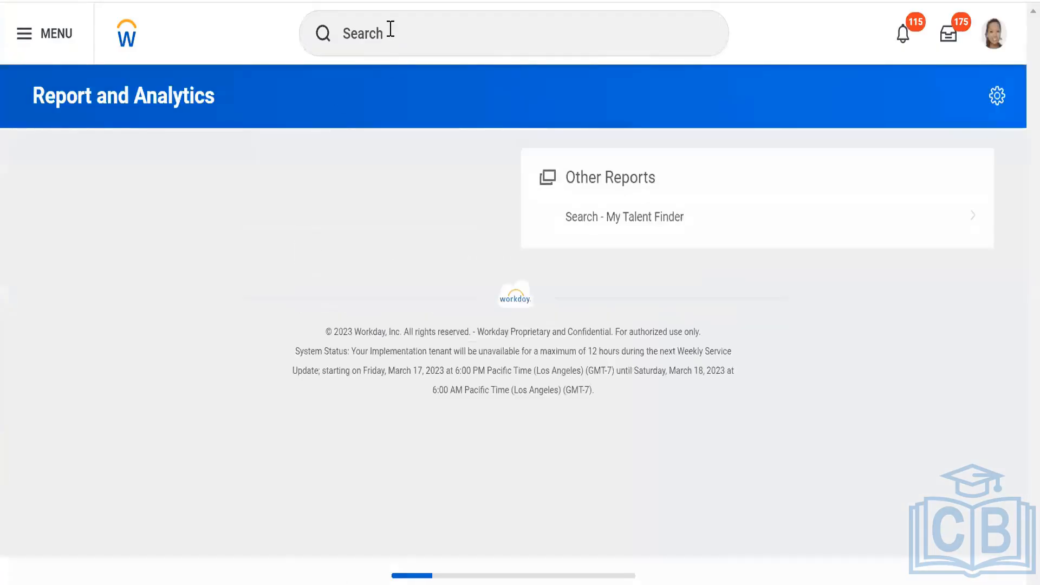
left_click(390, 30)
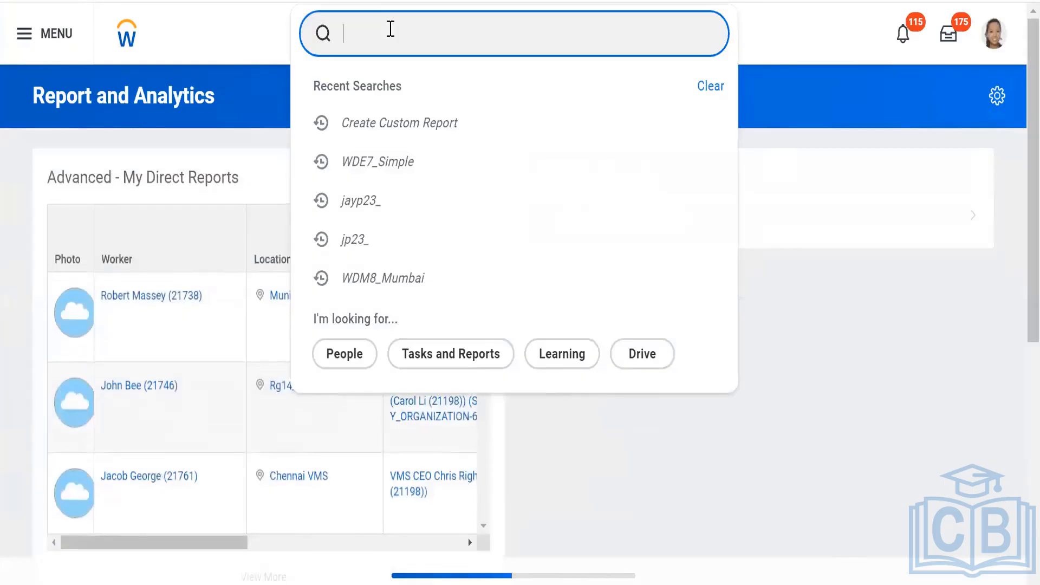
type("WDE")
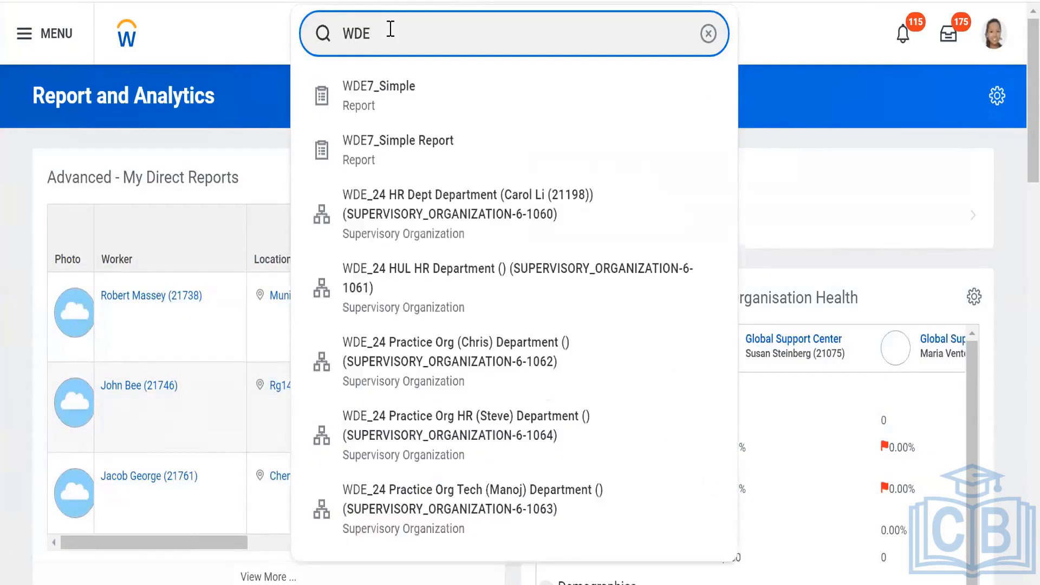
type("7_")
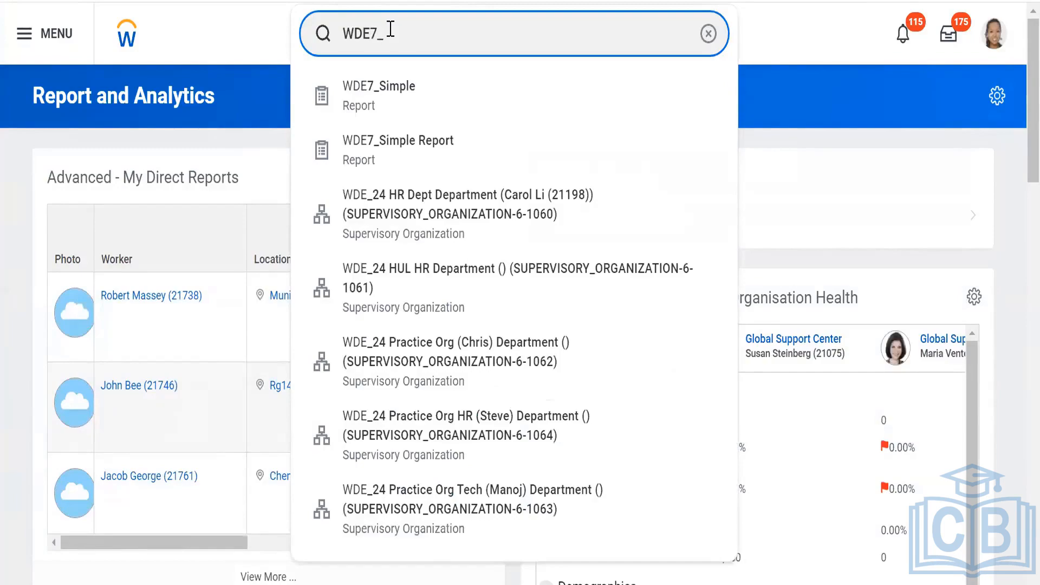
left_click(394, 156)
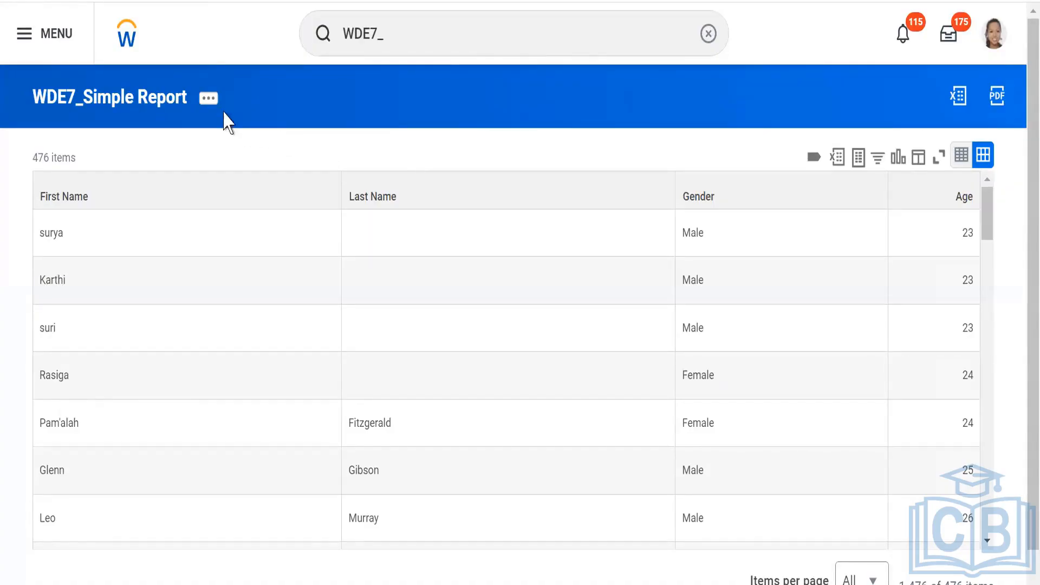
Step: Run WDE7_Simple Report from its Custom Report actions
left_click(209, 101)
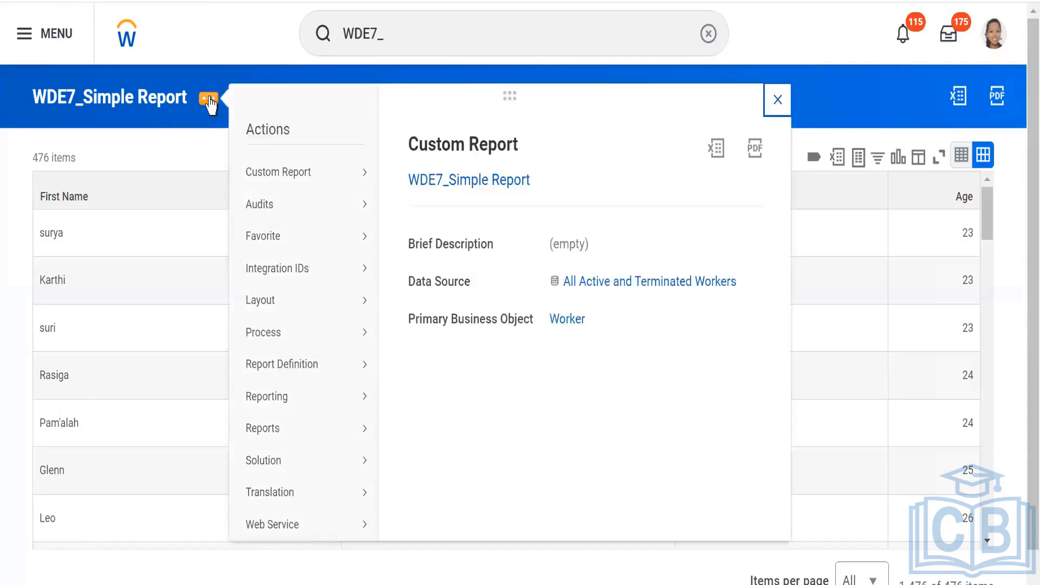
mouse_move(294, 179)
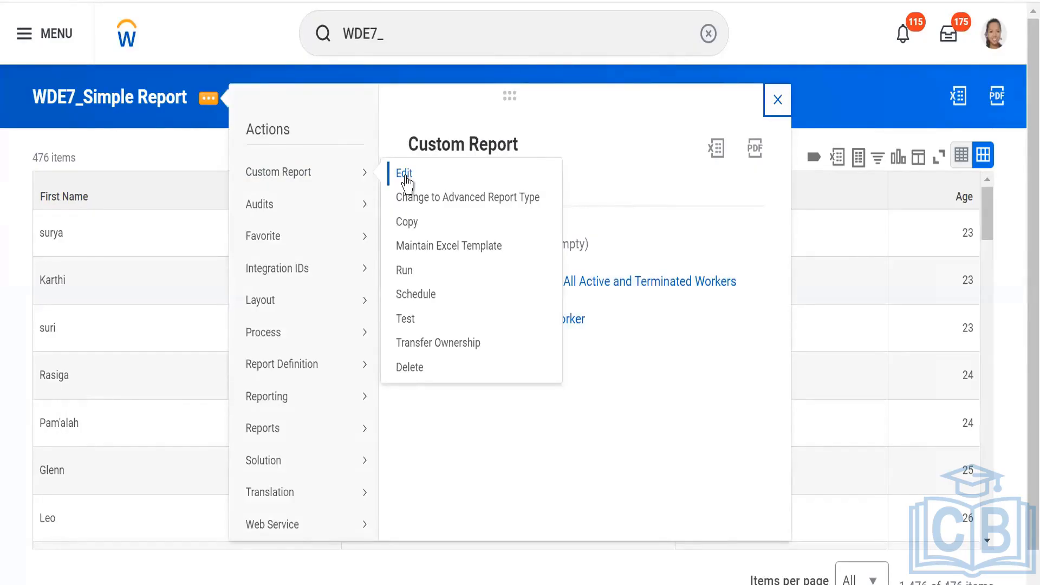
left_click(407, 276)
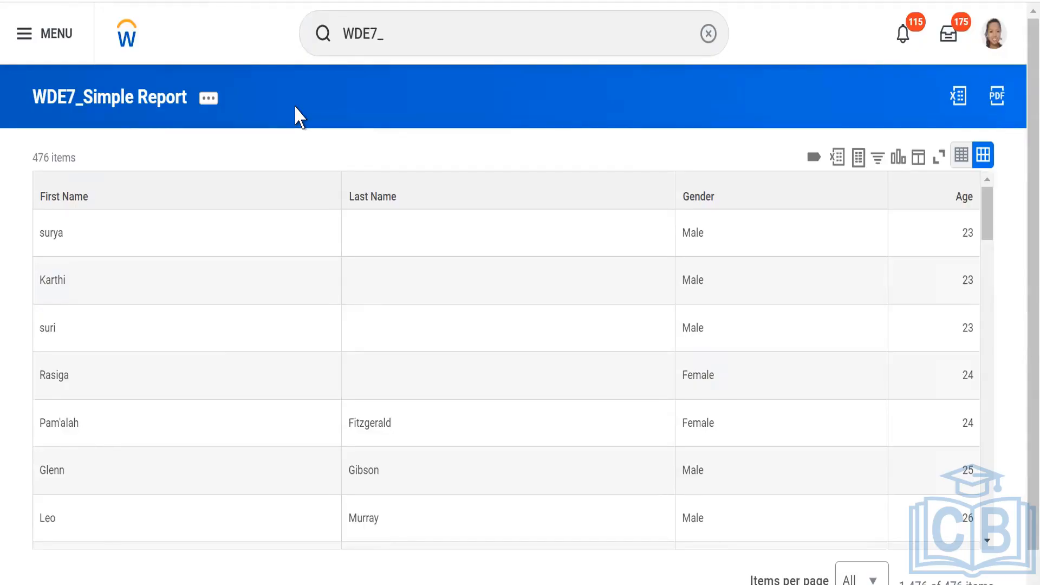
Step: Open the report definition for editing, review its column fields and save it
left_click(208, 99)
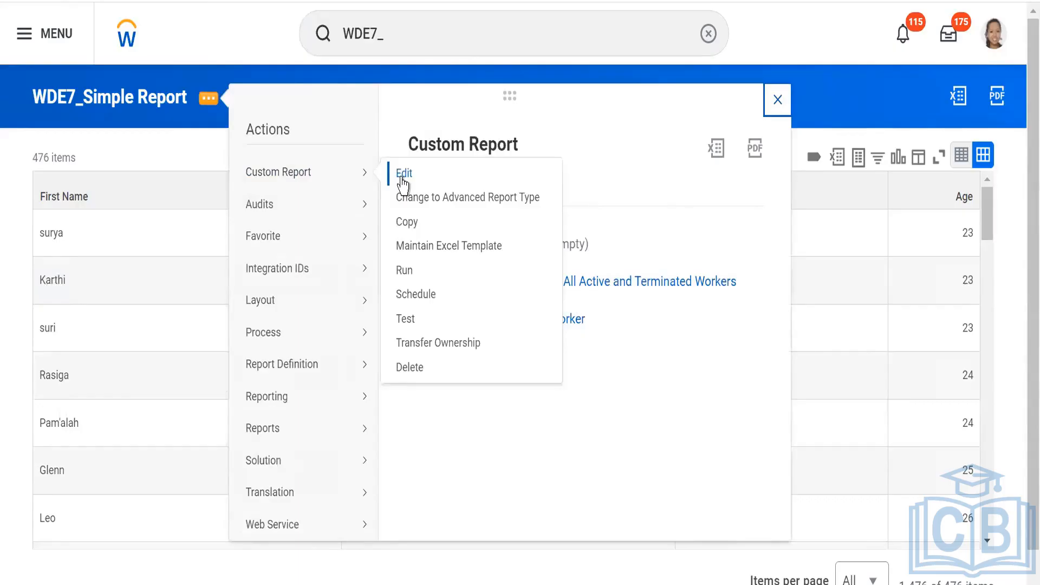
left_click(404, 174)
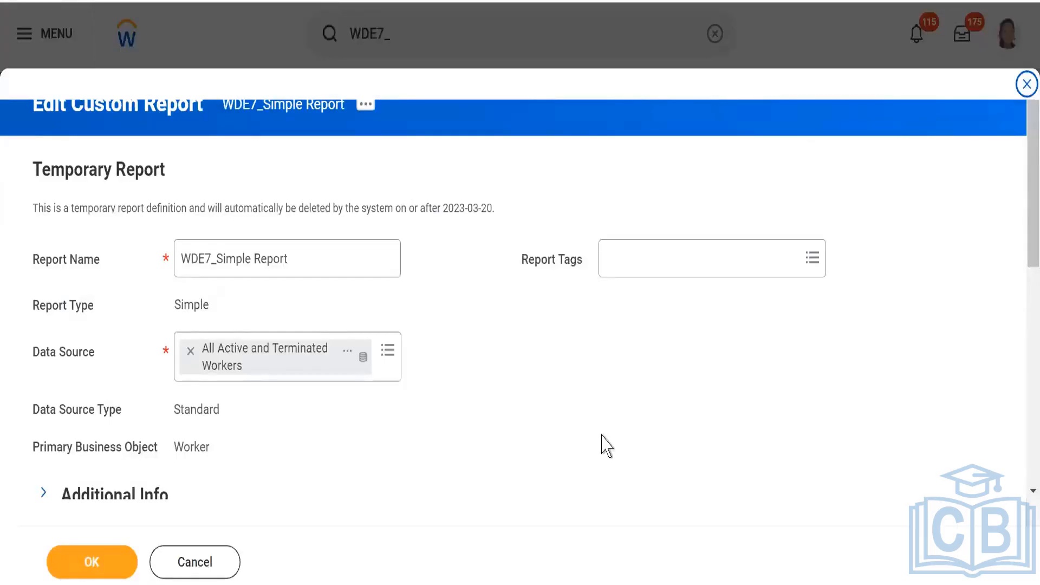
scroll(1020, 379, "down", 1)
scroll(1020, 379, "down", 5)
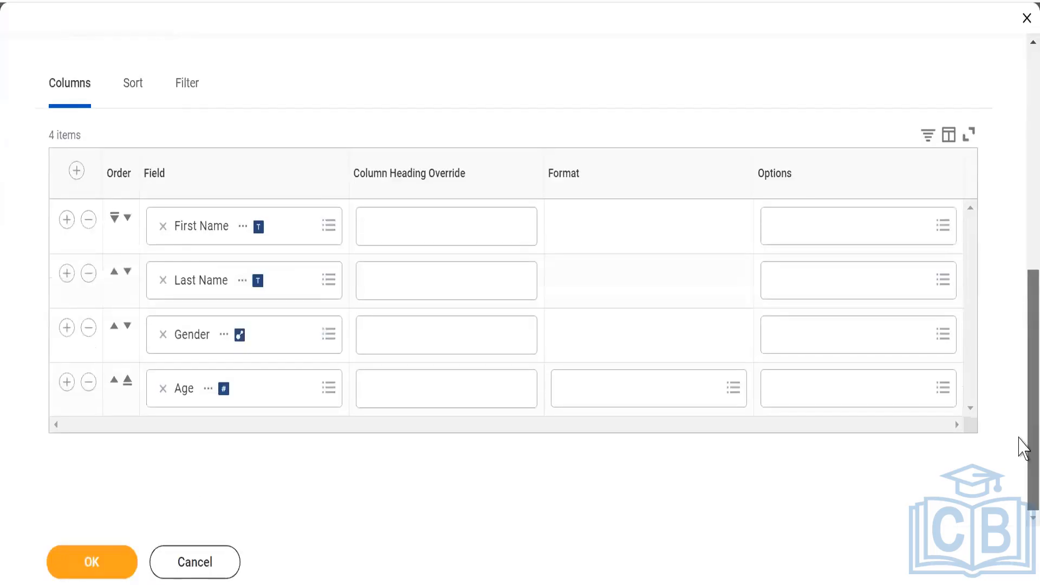
left_click(97, 568)
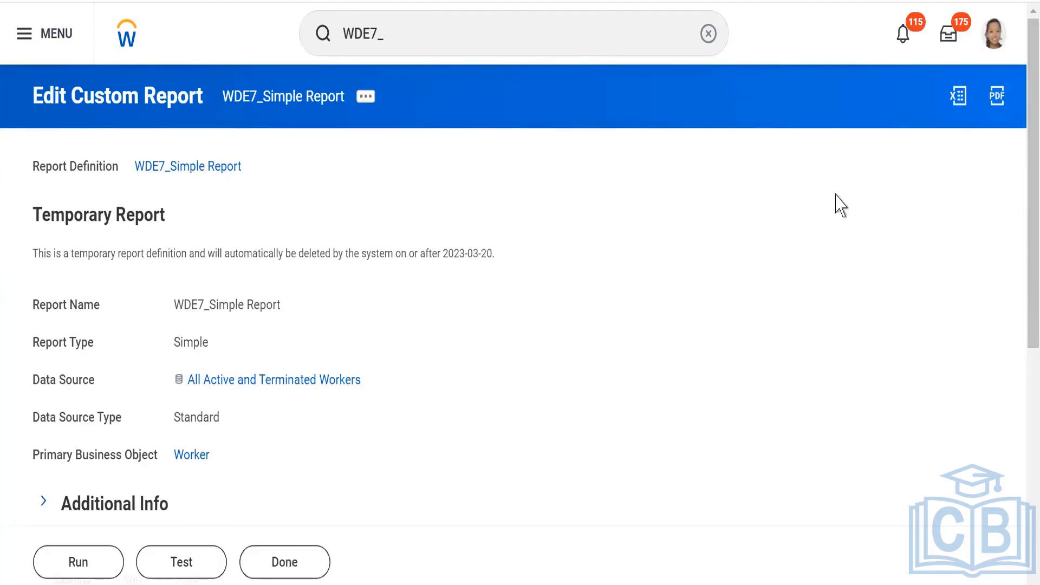
Step: Reopen the editor from the saved definition to review the data source and columns, and complete the edit task
left_click(364, 98)
mouse_move(471, 181)
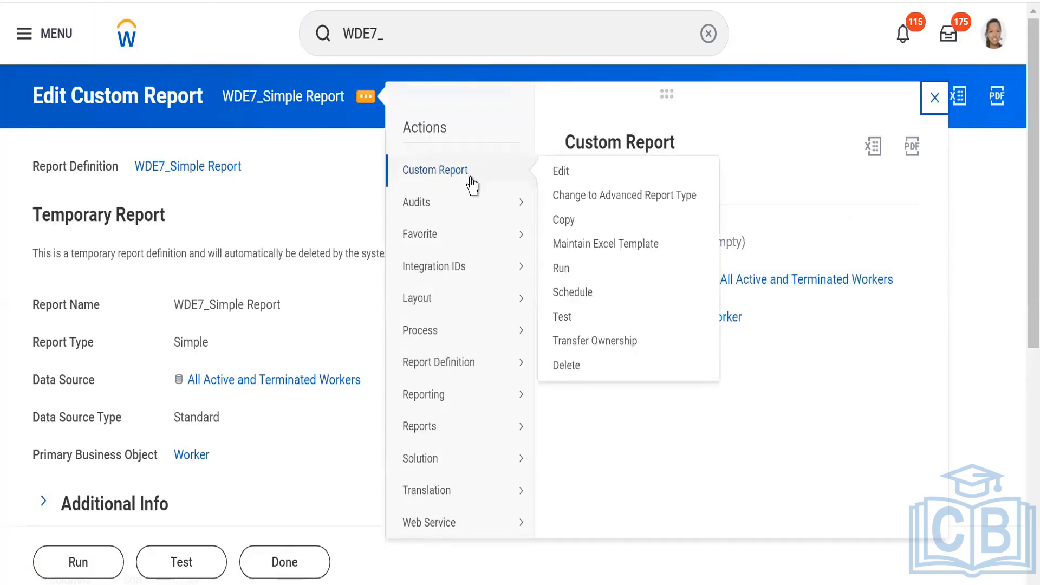
left_click(561, 174)
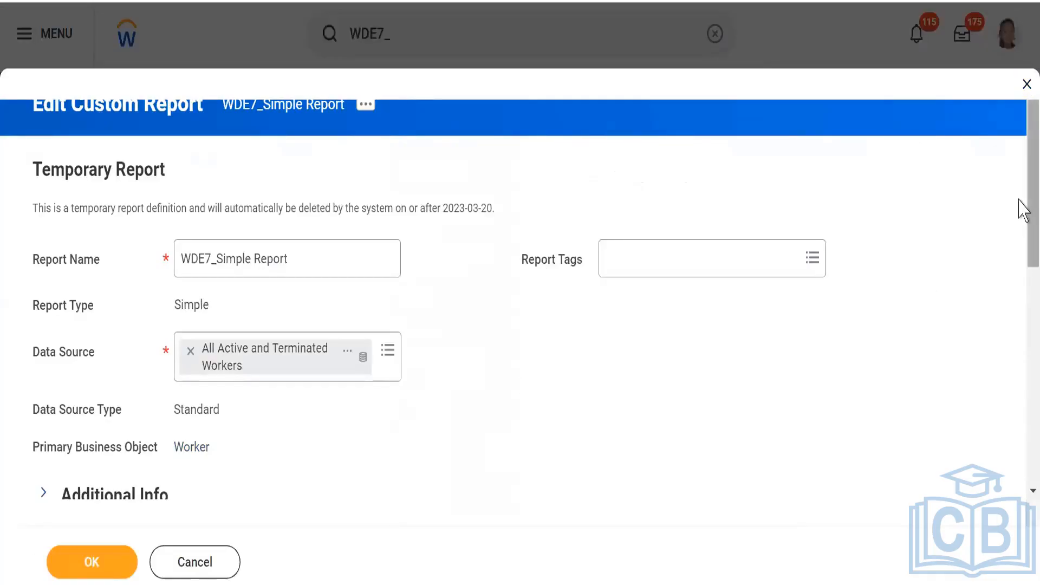
scroll(1022, 228, "down", 5)
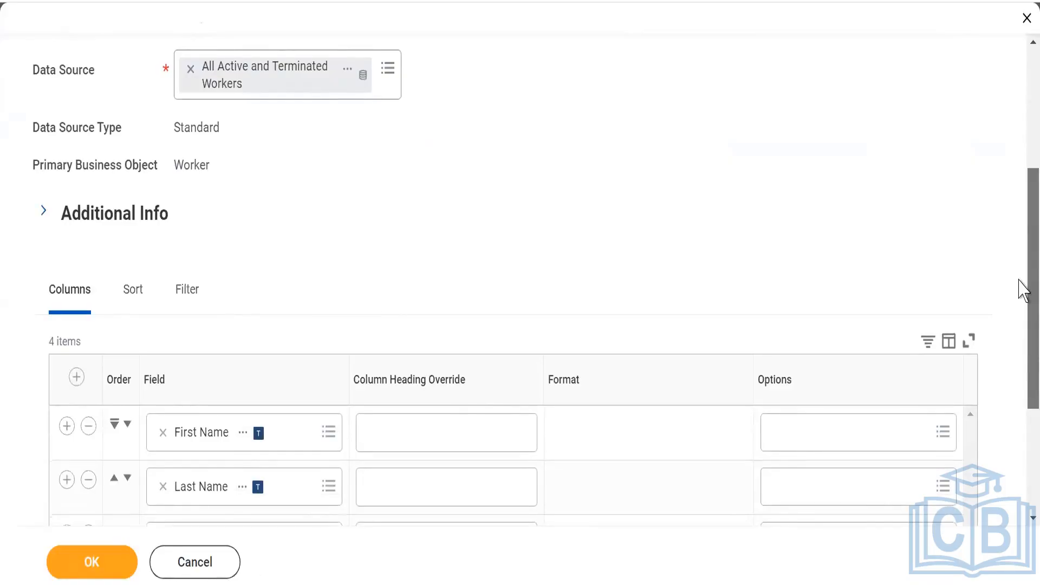
left_click_drag(1019, 280, 1019, 282)
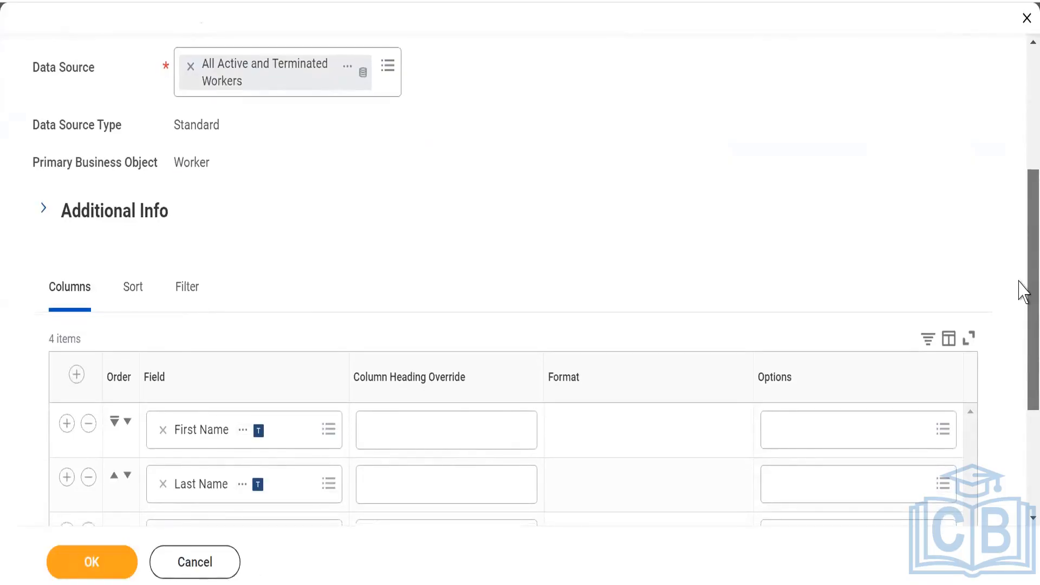
left_click_drag(1019, 281, 1018, 387)
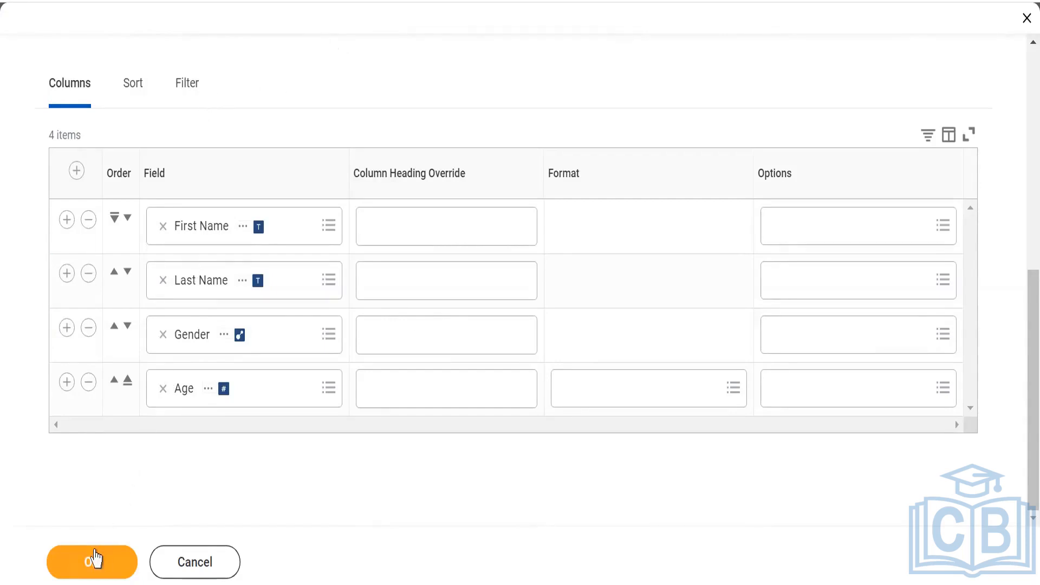
left_click(95, 558)
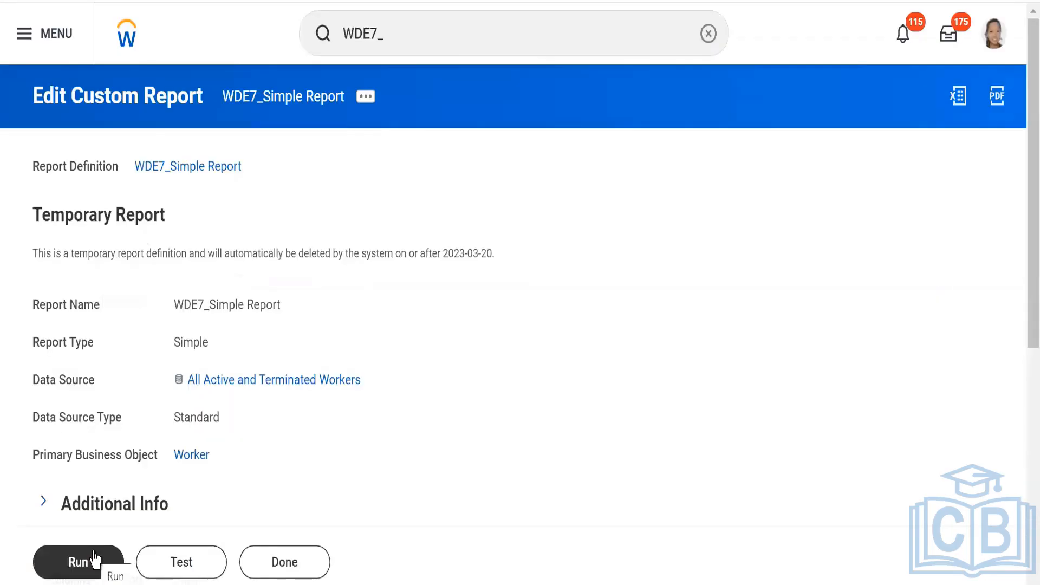
left_click(268, 564)
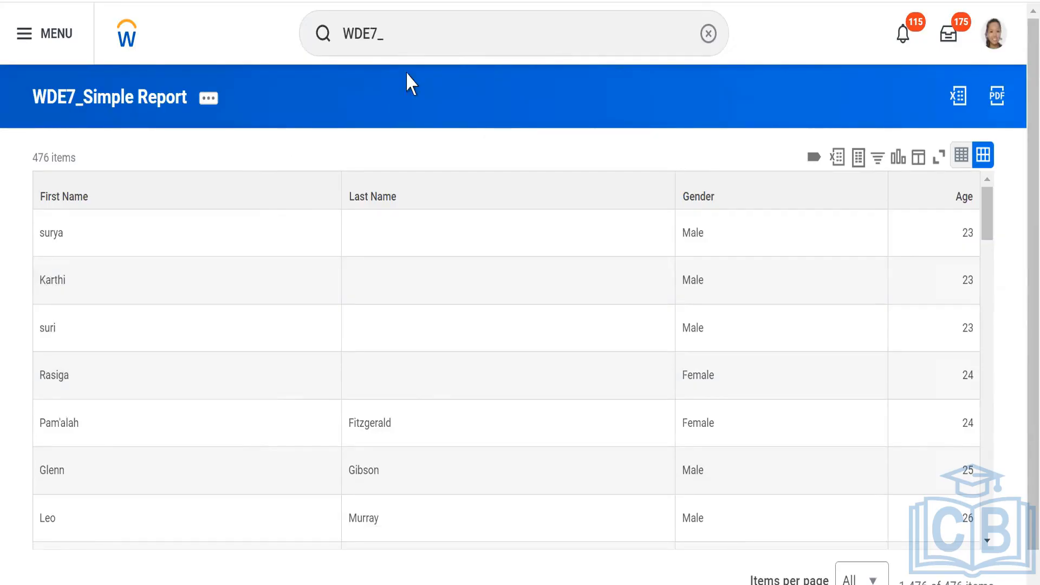
Step: Search for the Create Custom Report task with "cre cus rep" and open it
left_click(445, 32)
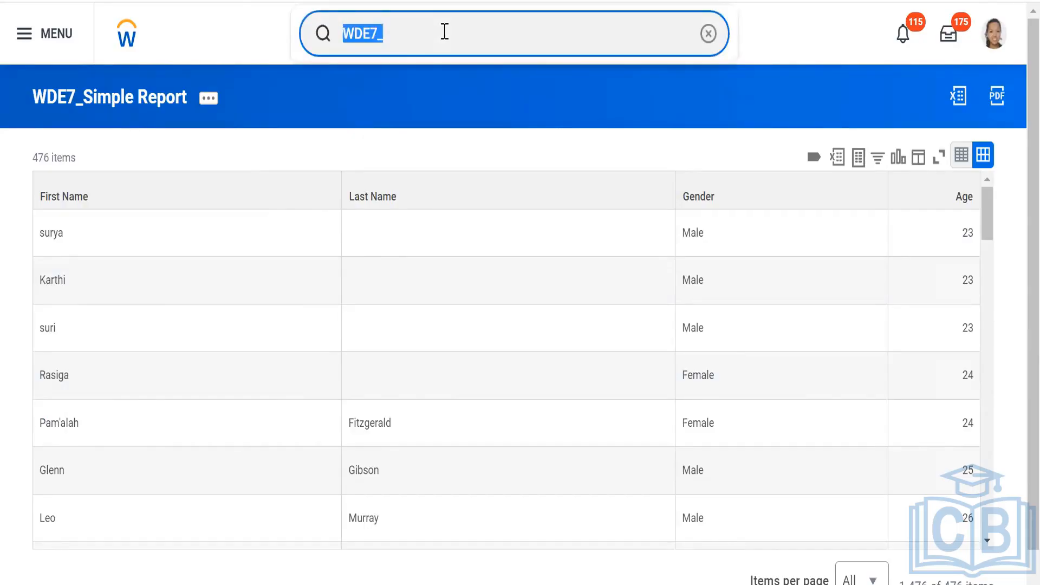
type("cre")
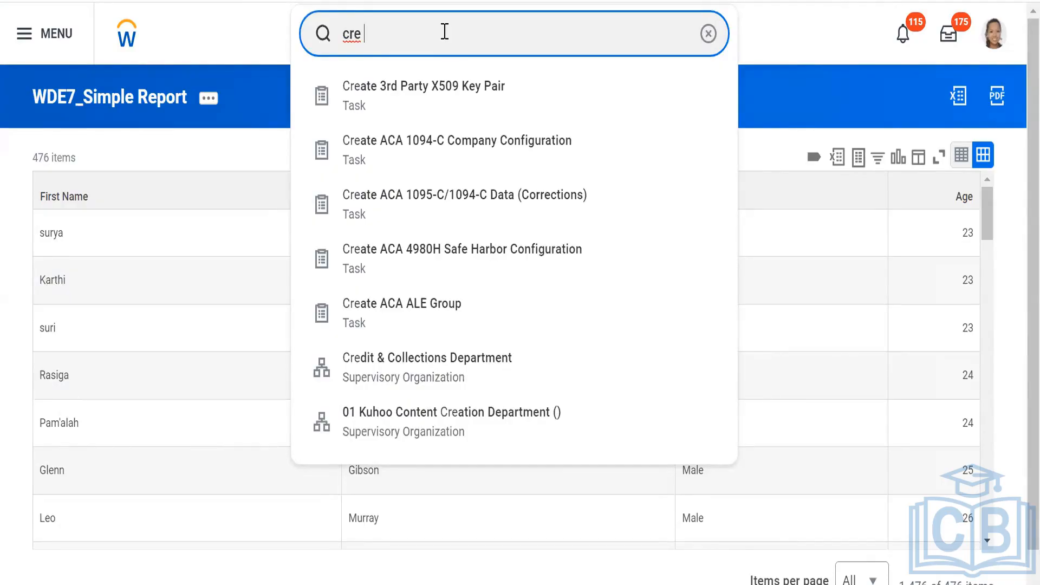
type("cus rep")
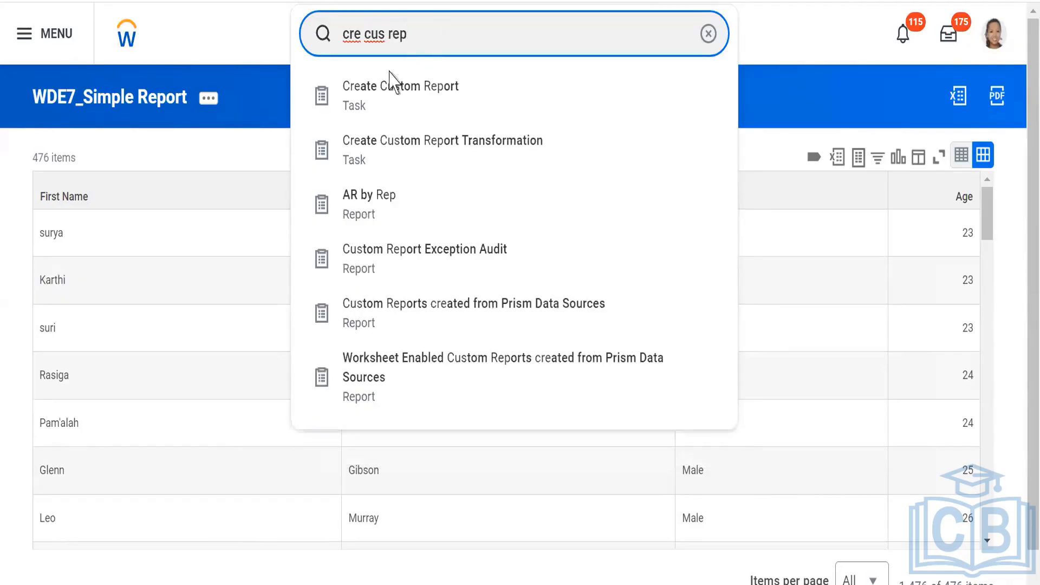
left_click(367, 86)
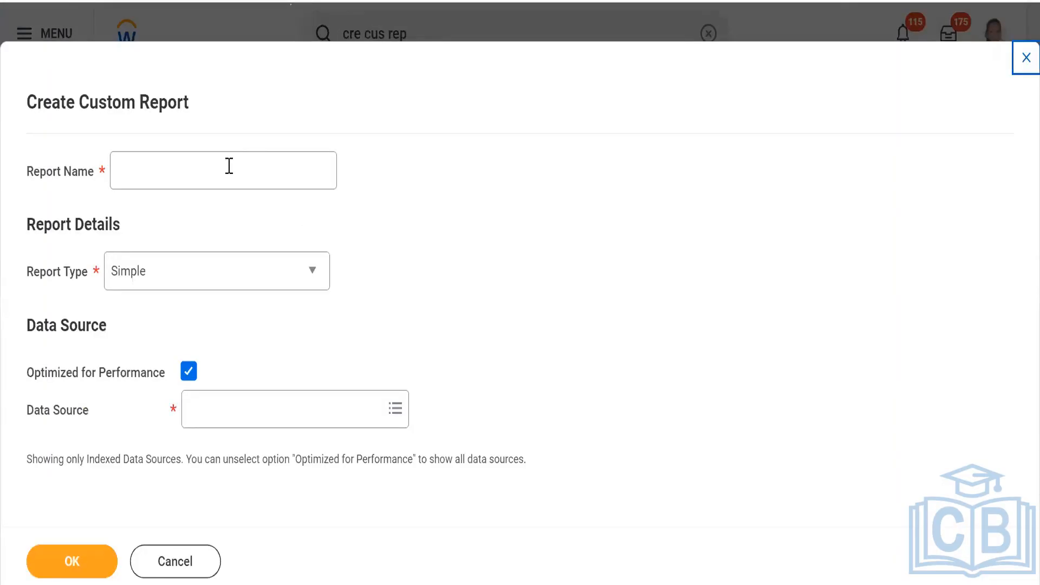
Step: Name the new report WDE7_Advance and set its report type to Advanced
left_click(229, 167)
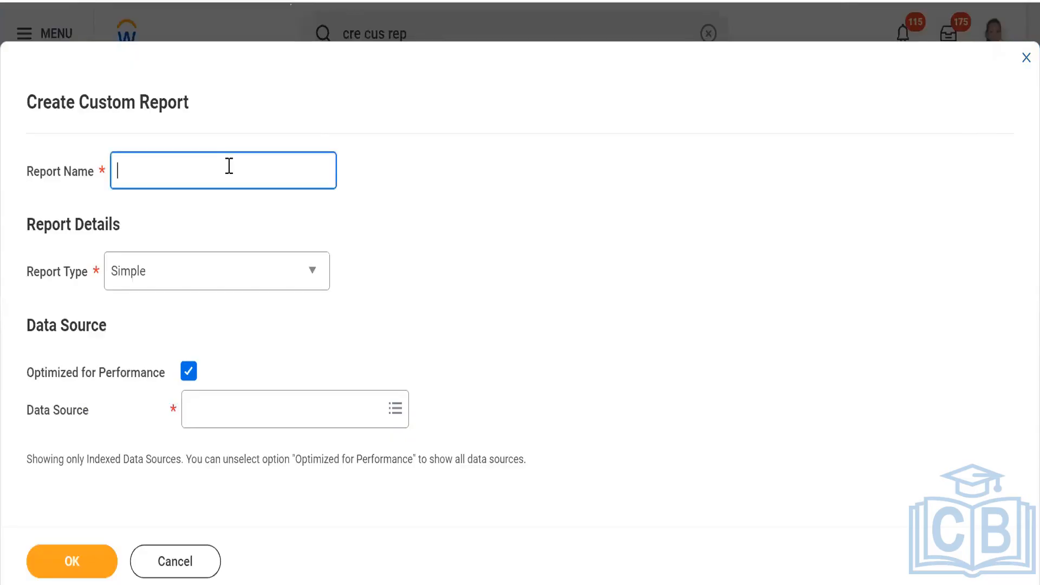
type("WDE7_Advance")
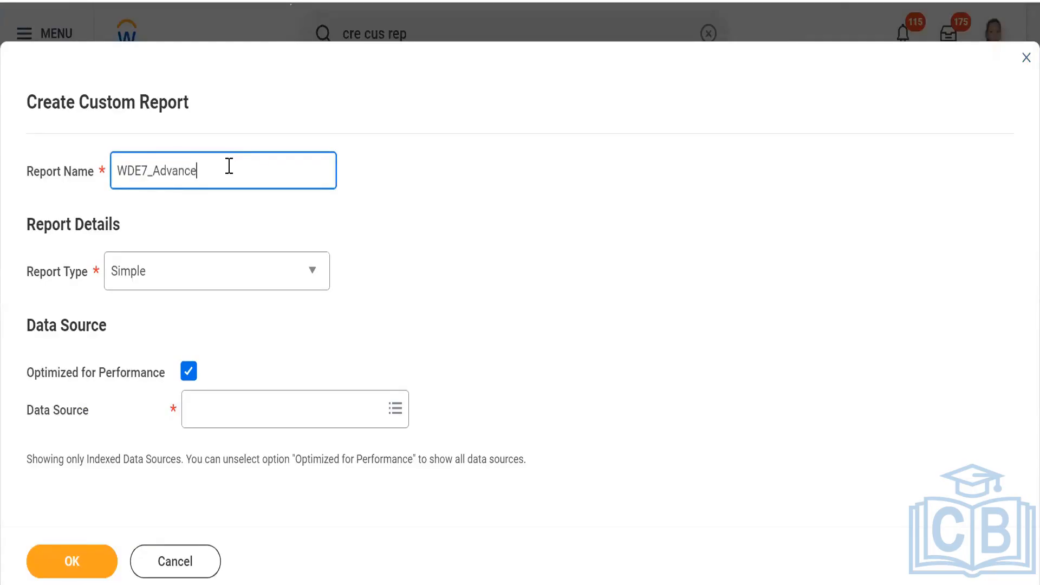
left_click(161, 280)
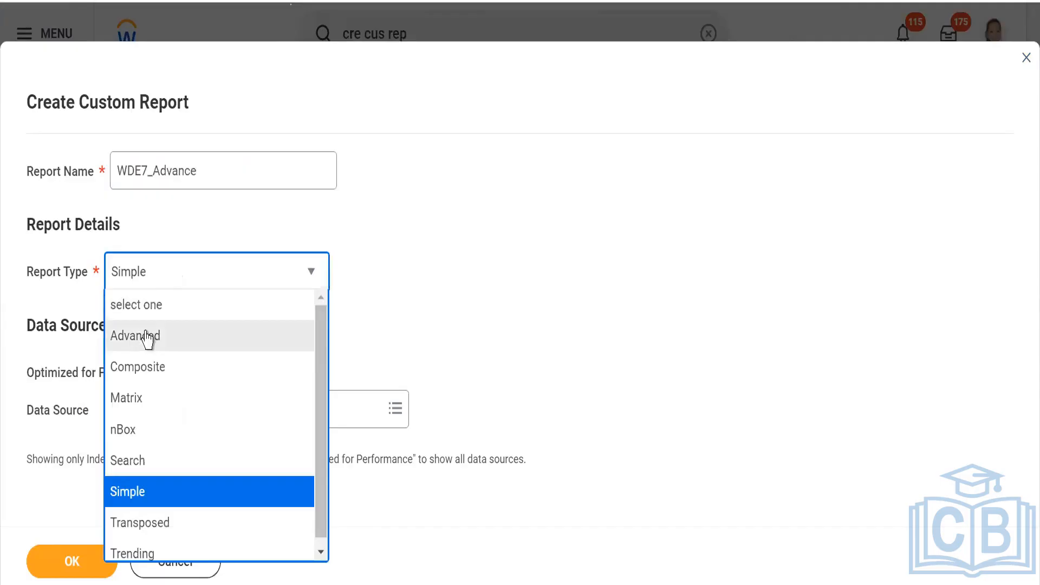
left_click(149, 340)
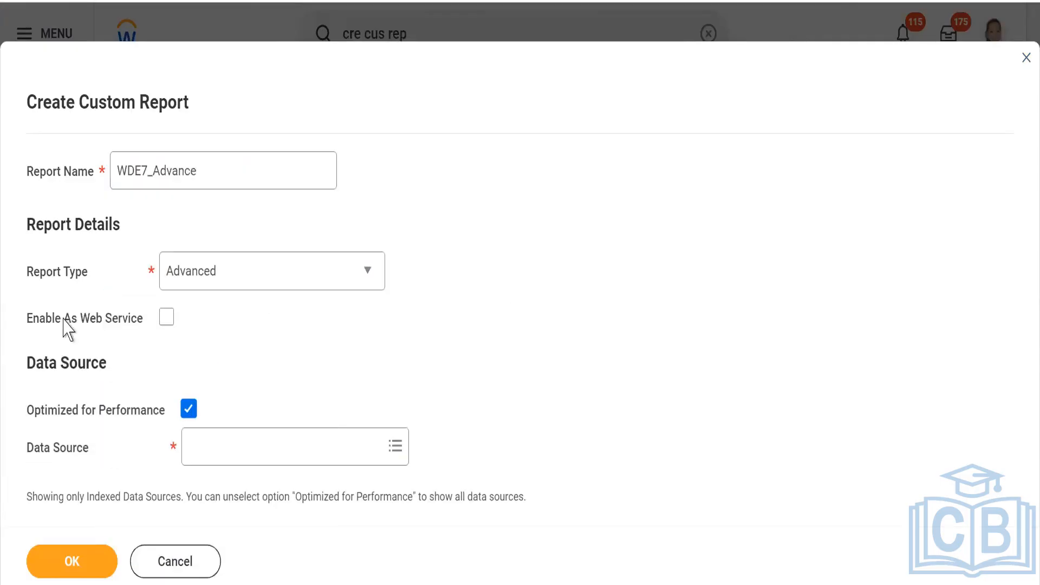
left_click_drag(33, 323, 131, 324)
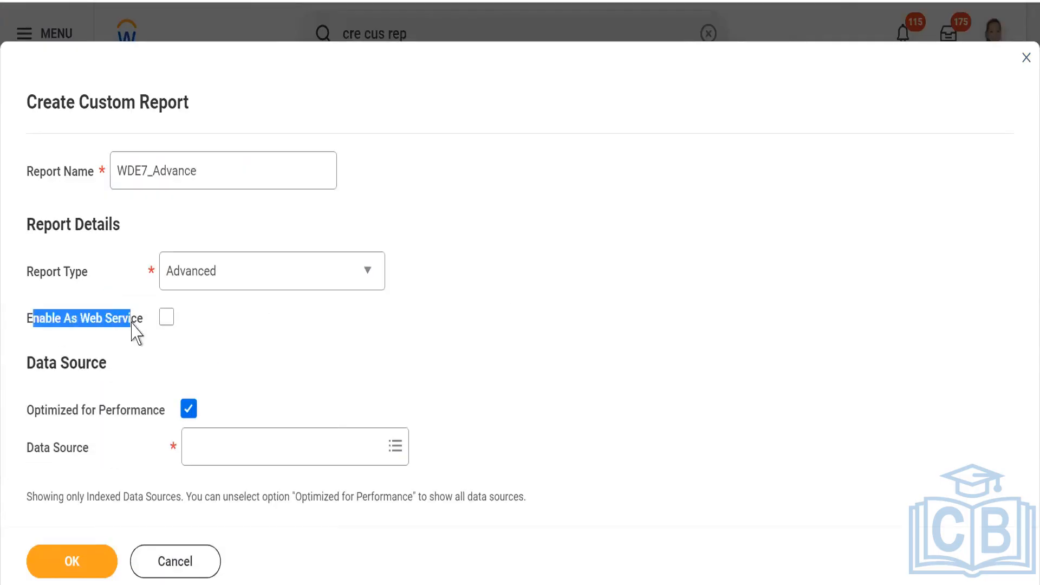
left_click(131, 349)
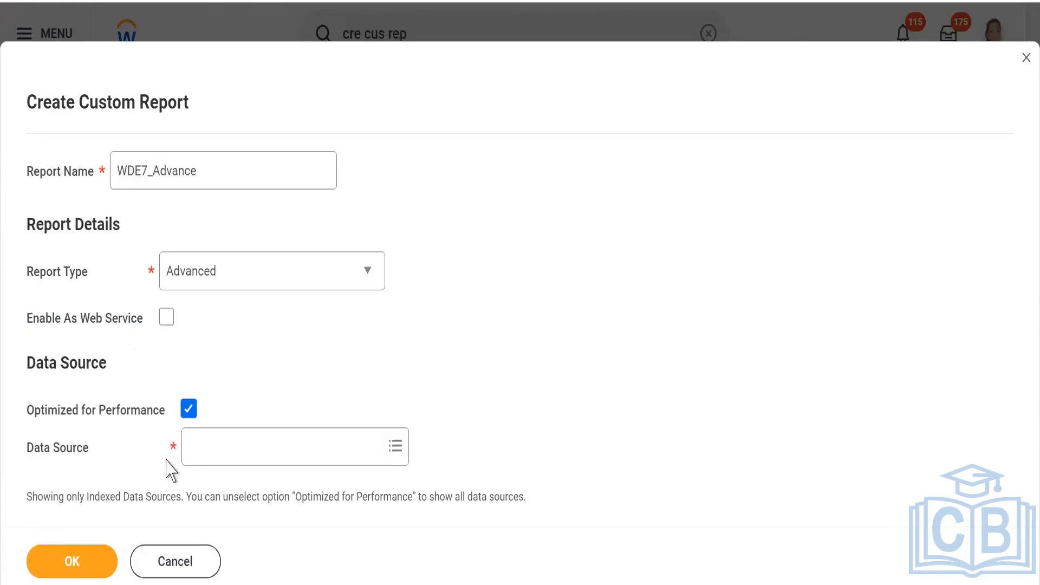
Step: Turn off Optimized for Performance, choose All Active and Terminated Workers as the data source and create the report
left_click(190, 411)
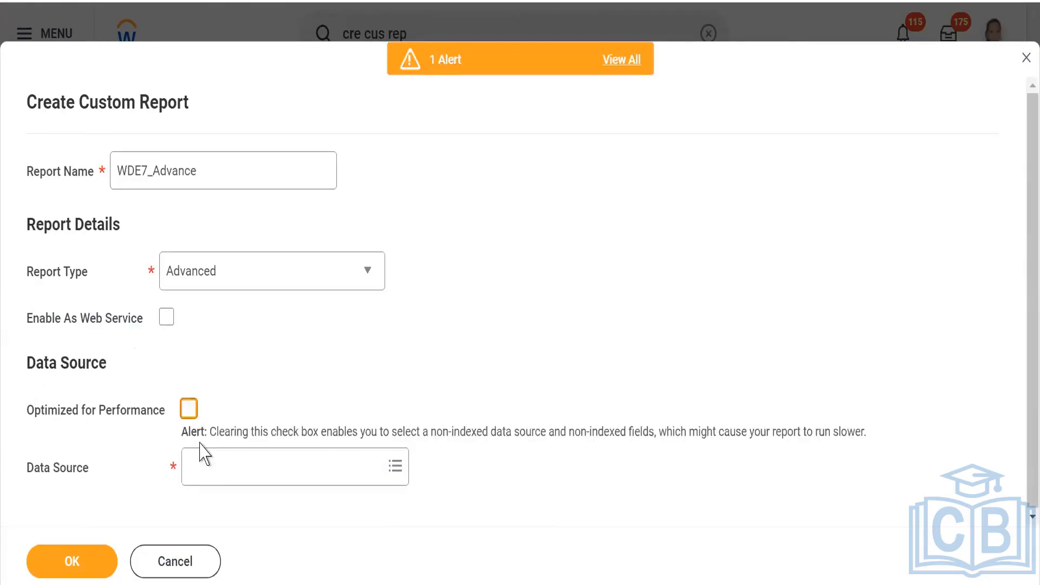
left_click(202, 467)
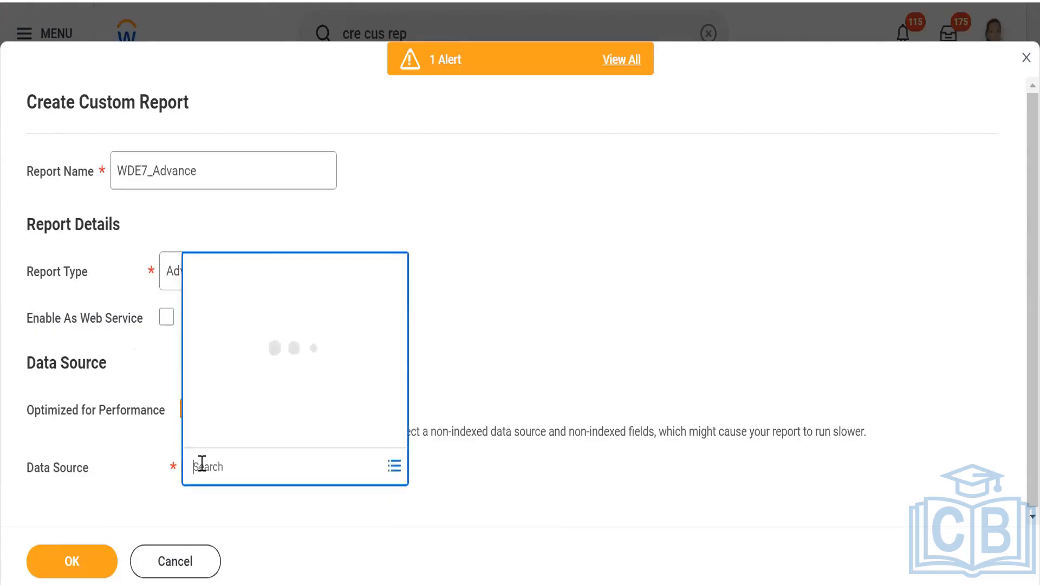
type("All")
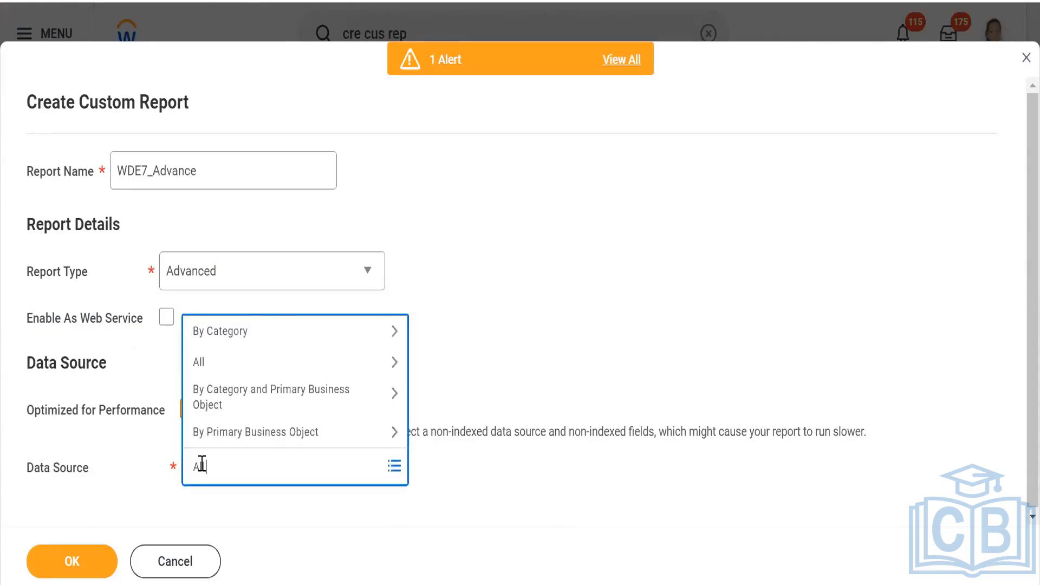
type(" active and ter")
key("Return")
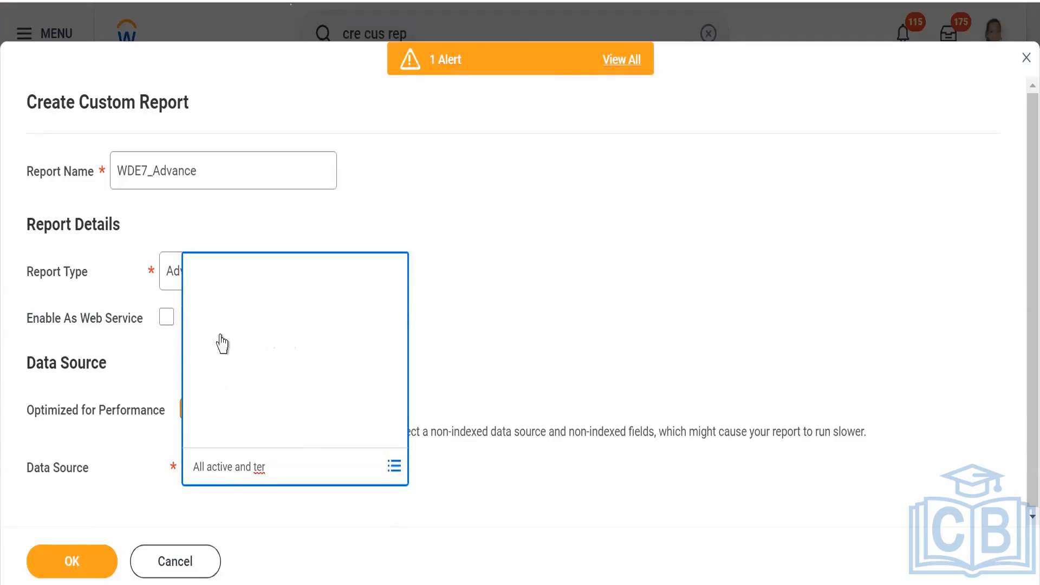
left_click(201, 371)
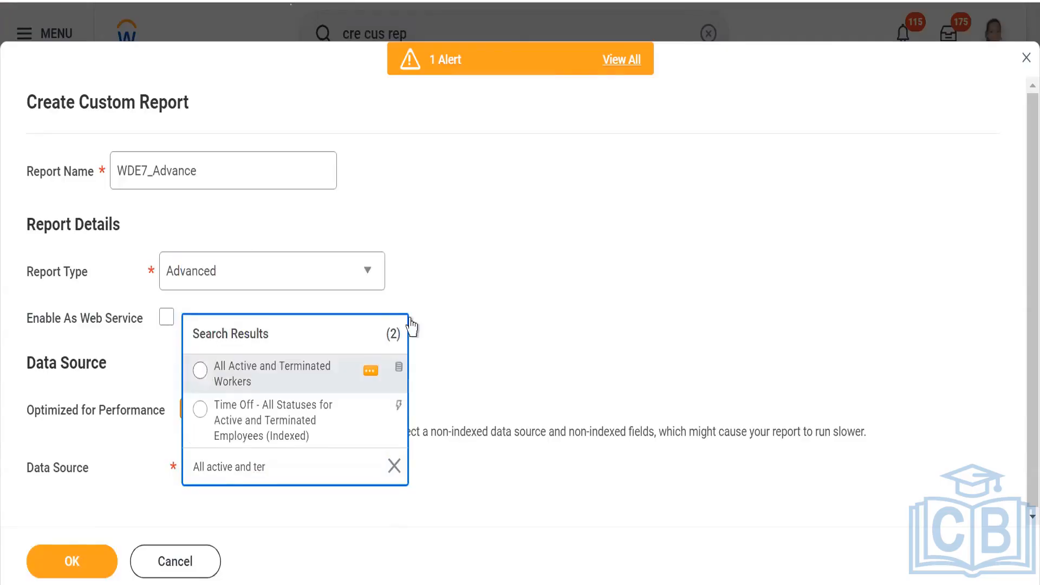
left_click(95, 569)
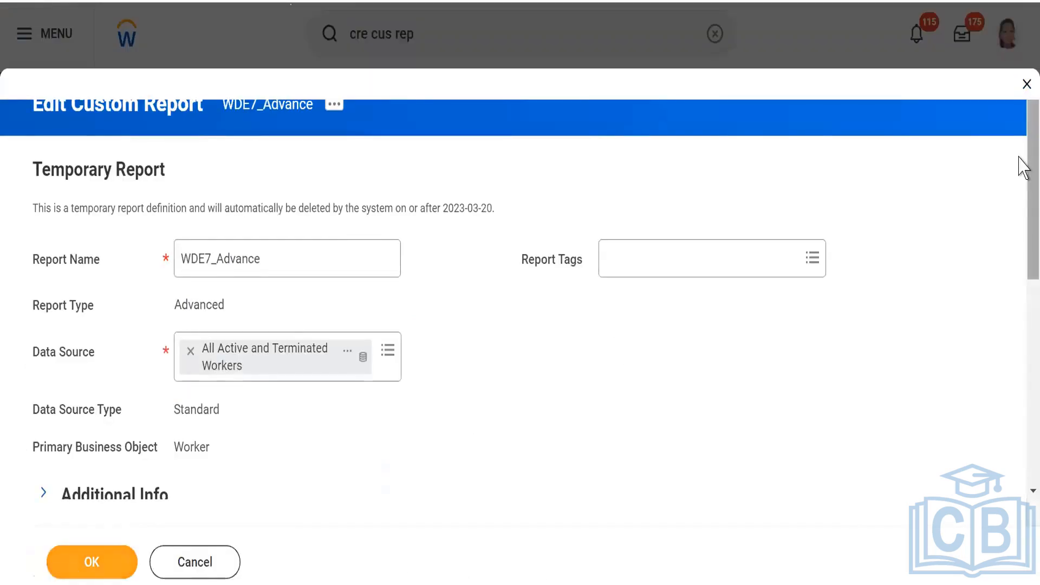
Step: Examine the new report definition's report type, data source, primary business object and the empty Columns grid
scroll(1017, 165, "down", 3)
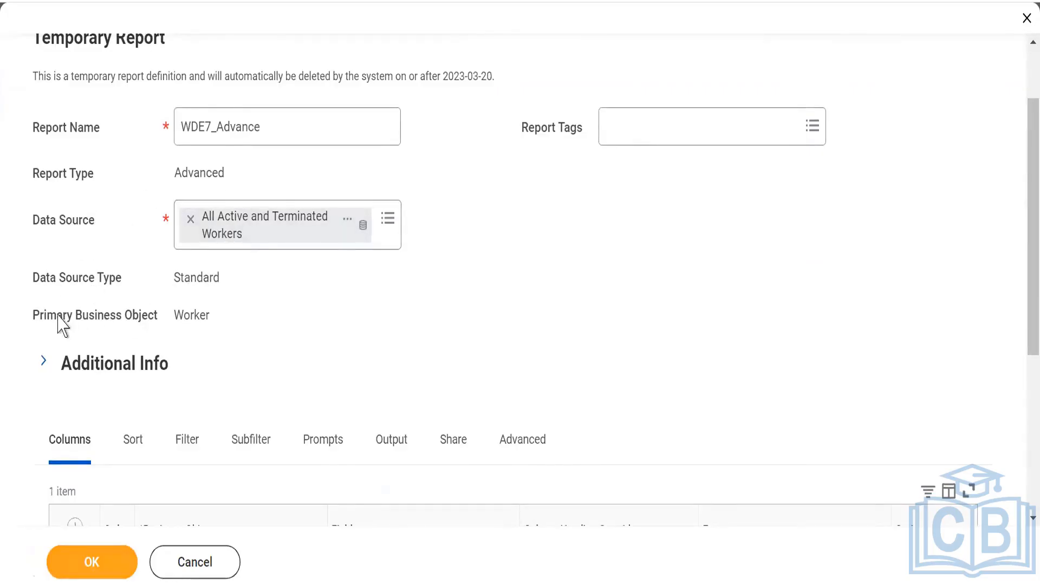
double_click(197, 312)
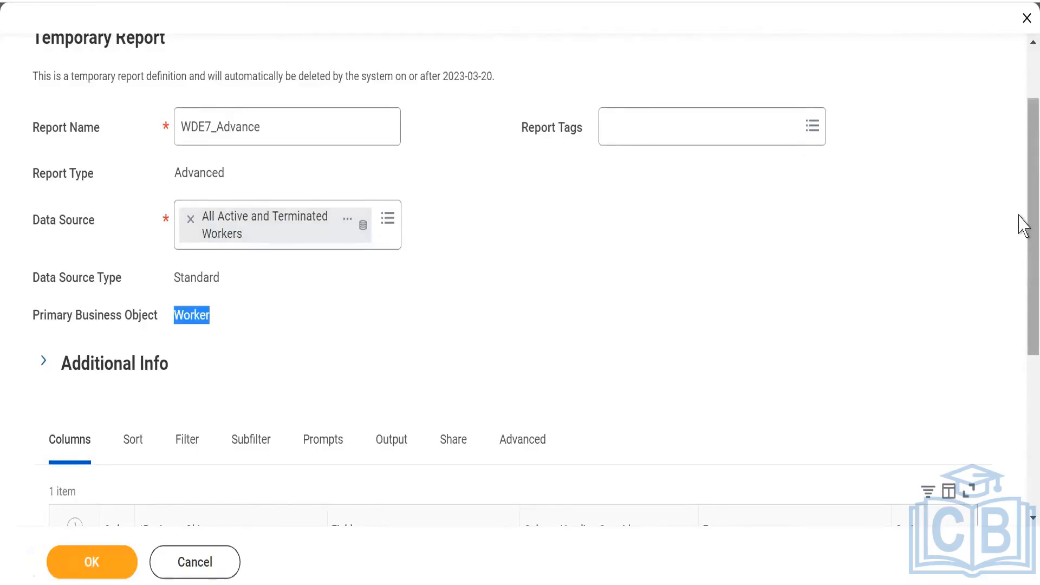
scroll(1022, 222, "down", 1)
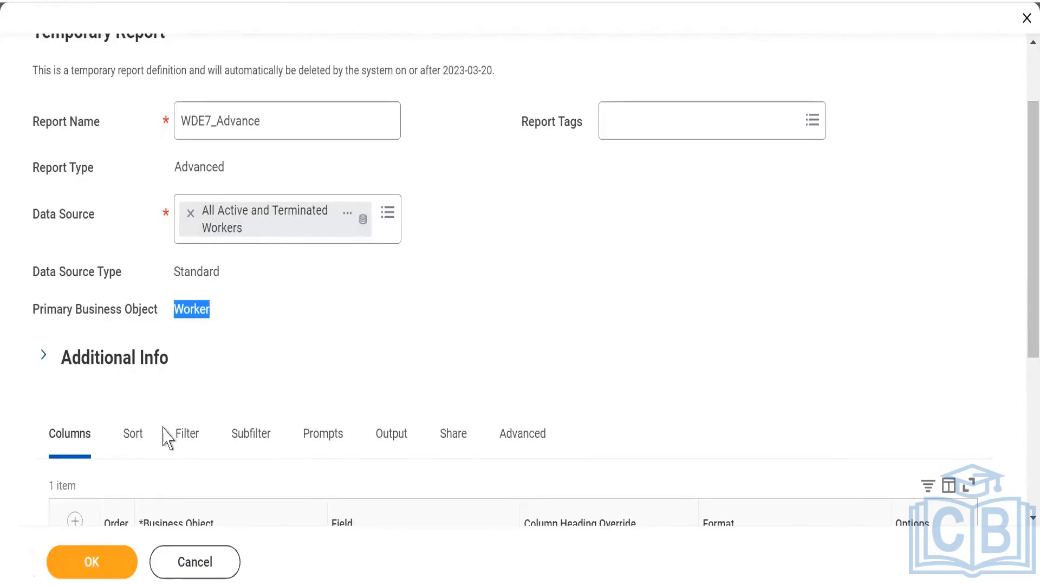
left_click(324, 359)
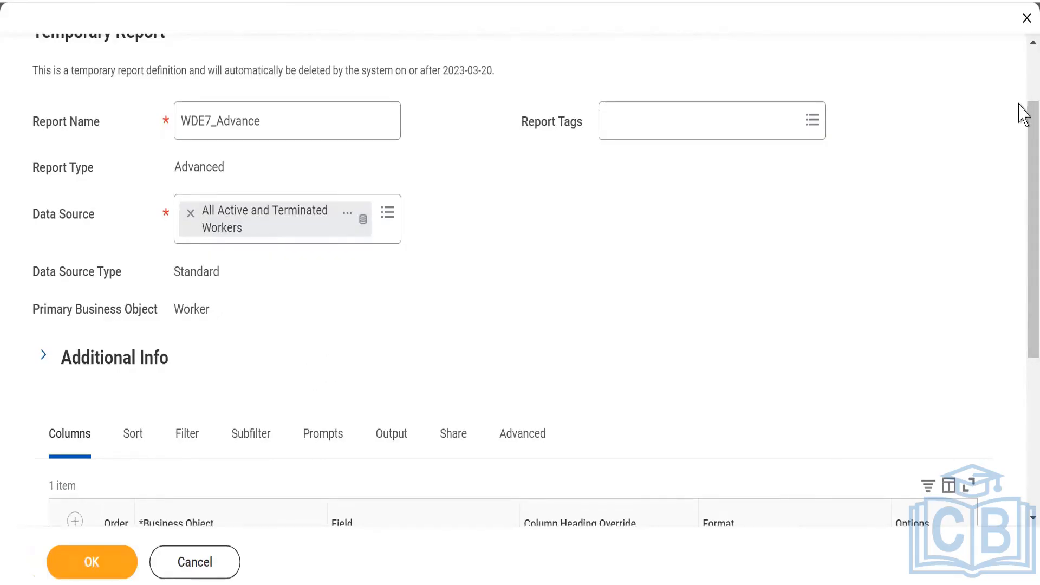
mouse_move(1028, 110)
left_mouse_down()
mouse_move(1019, 101)
mouse_move(1021, 110)
left_mouse_up()
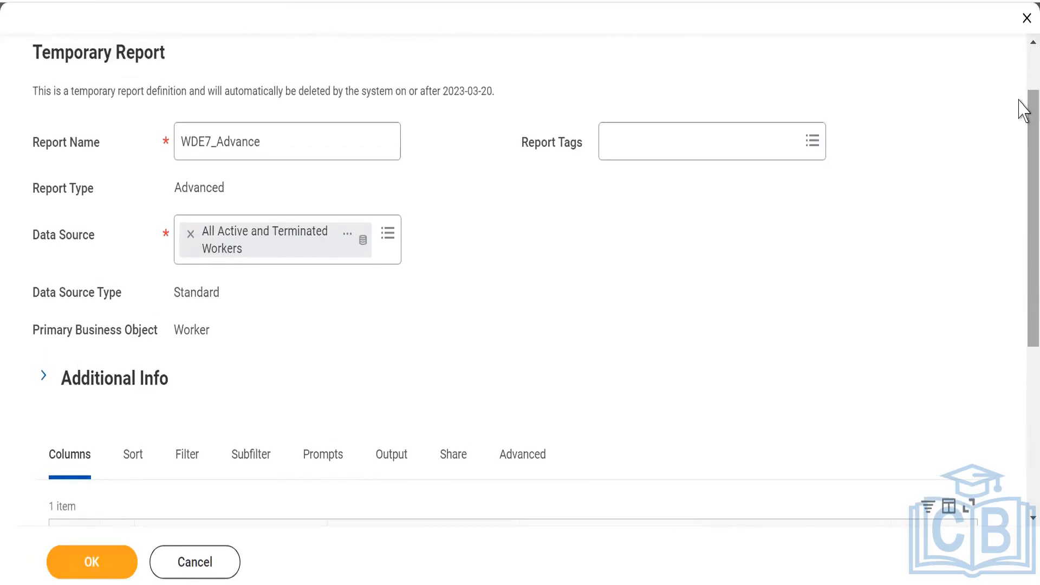
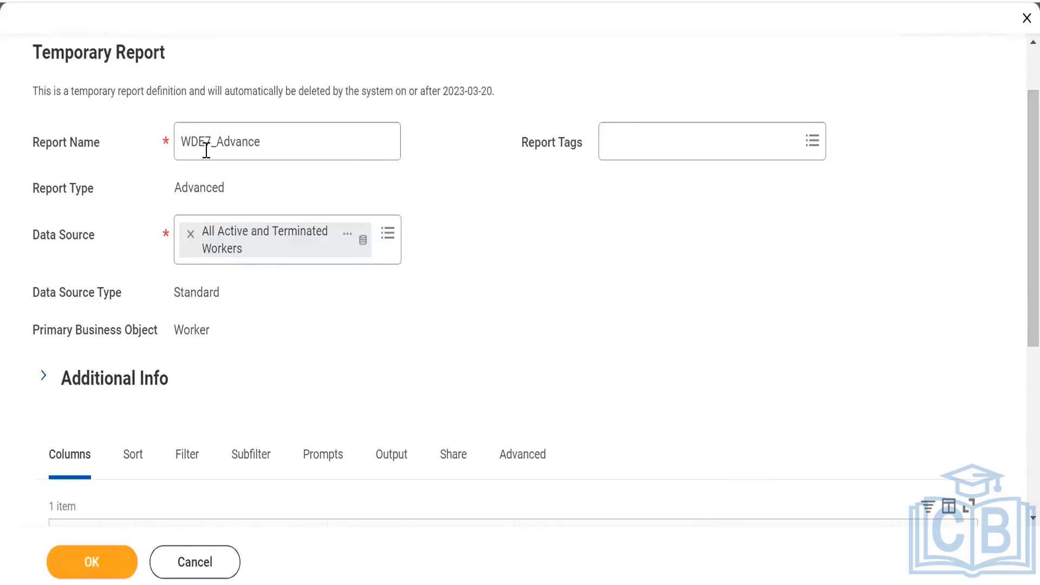
double_click(182, 197)
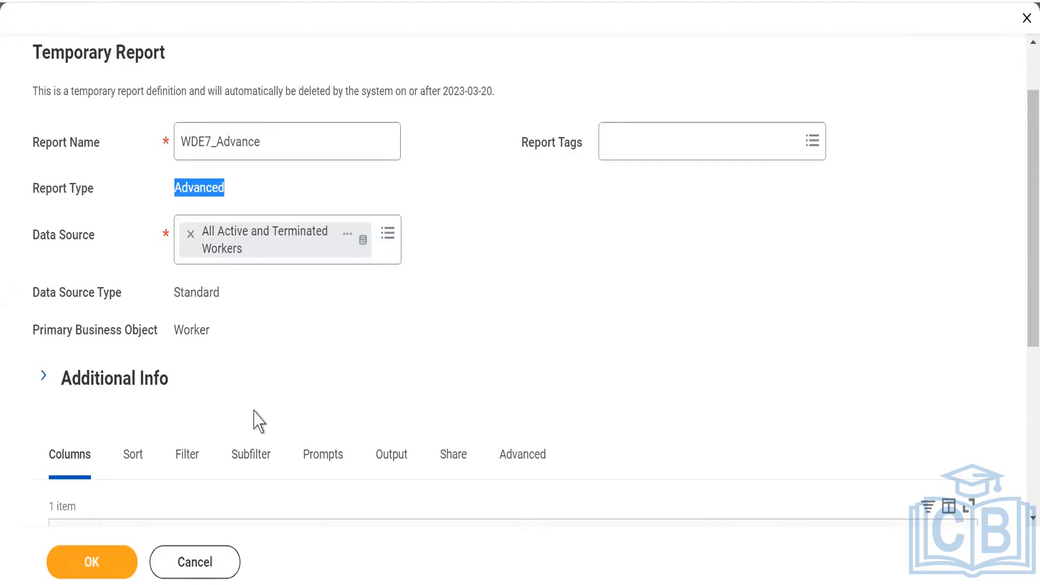
left_click(300, 369)
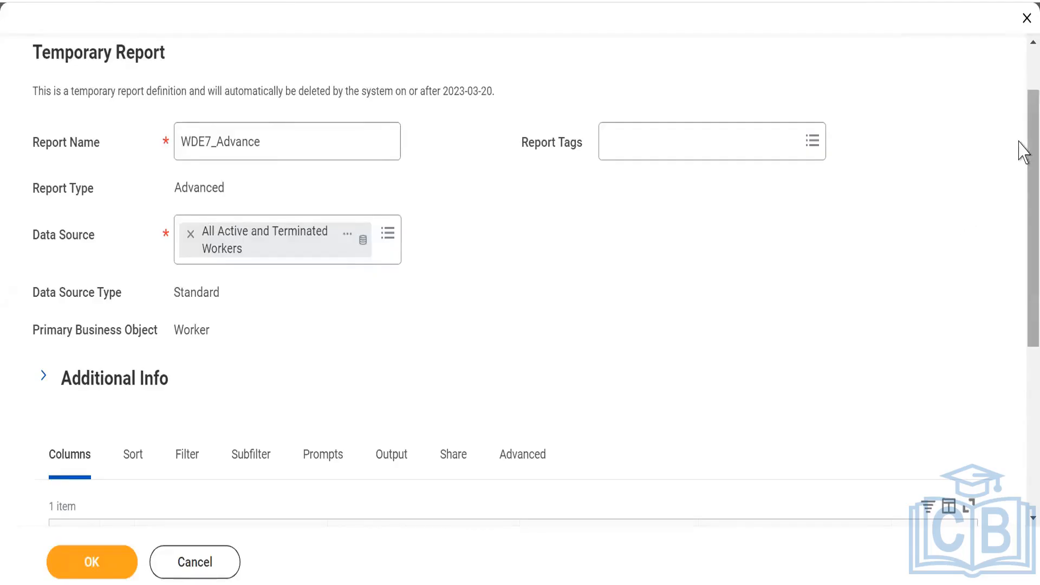
left_click_drag(1023, 151, 1023, 170)
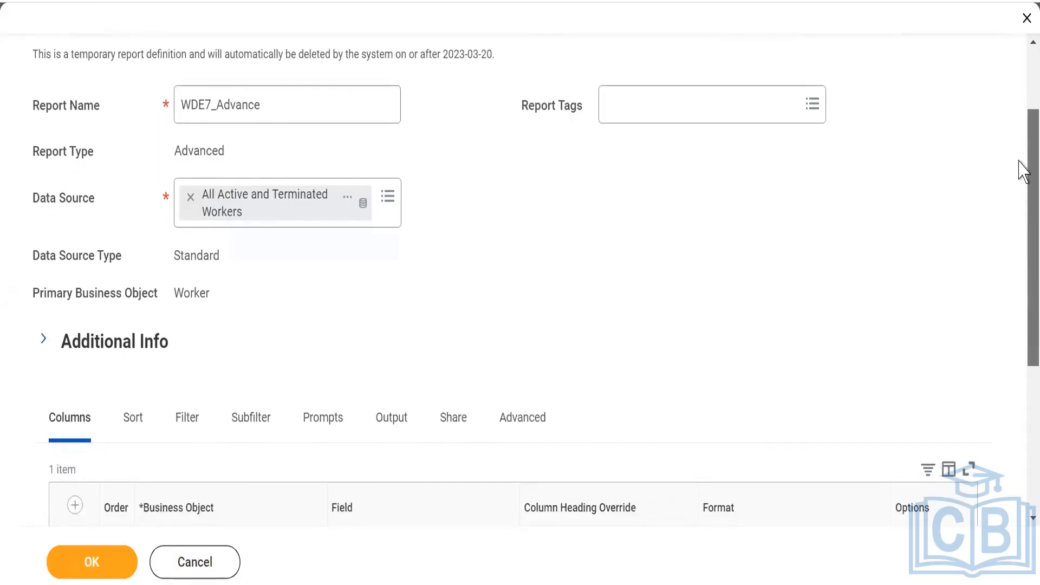
left_click_drag(1019, 161, 1019, 235)
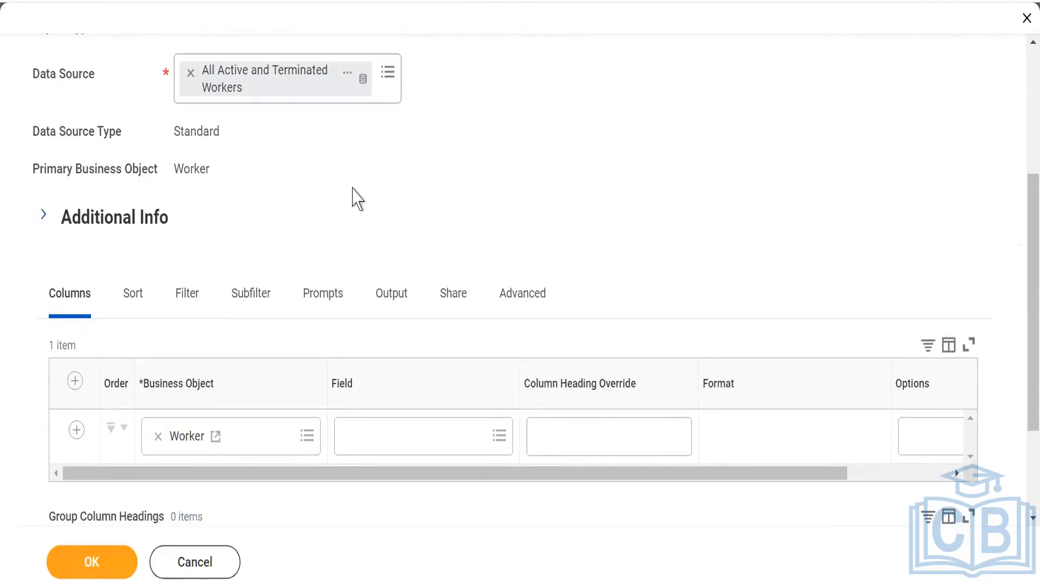
double_click(199, 168)
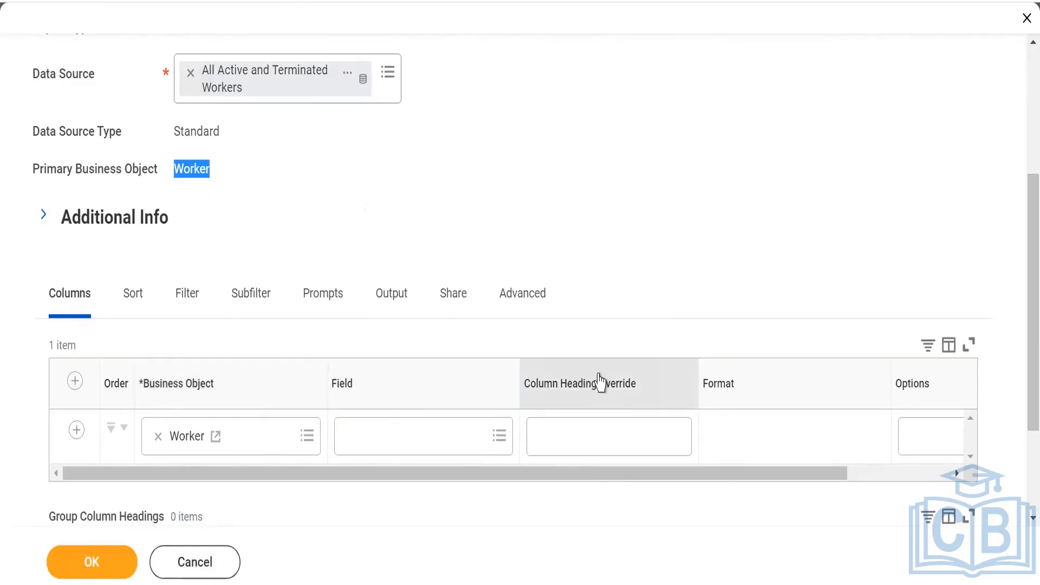
left_click(592, 182)
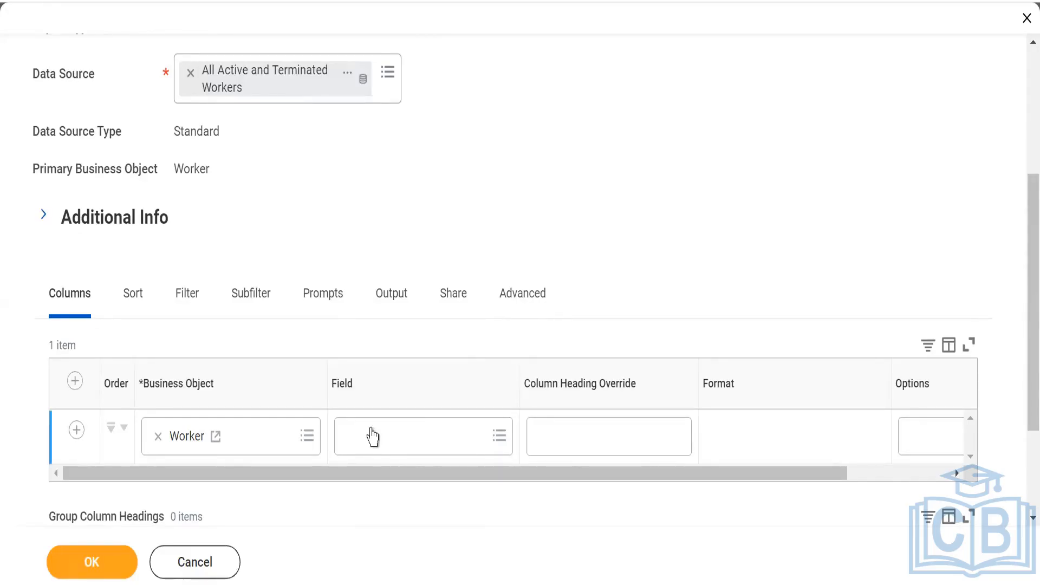
left_click(362, 428)
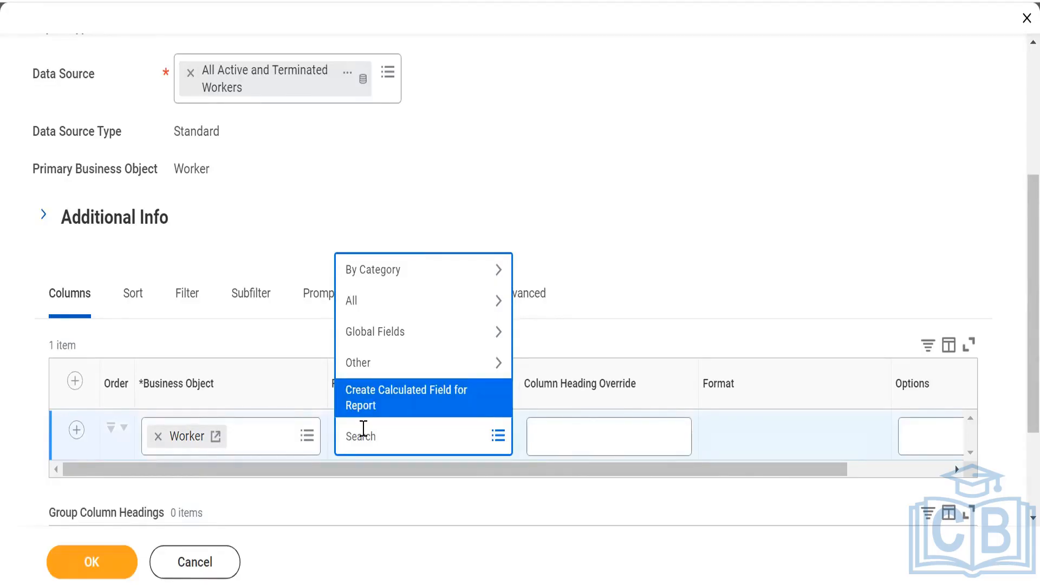
left_click(363, 430)
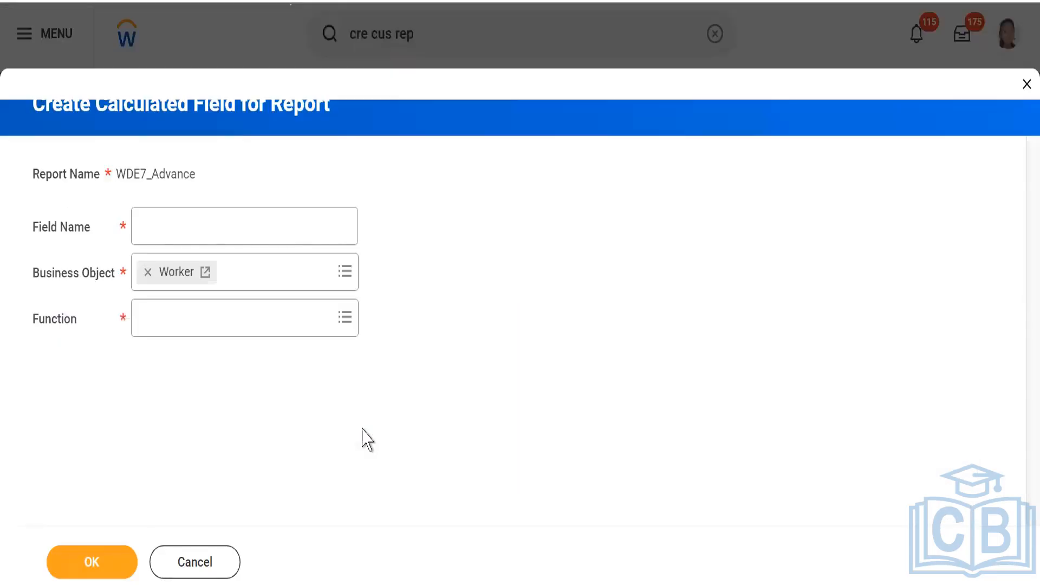
left_click(199, 563)
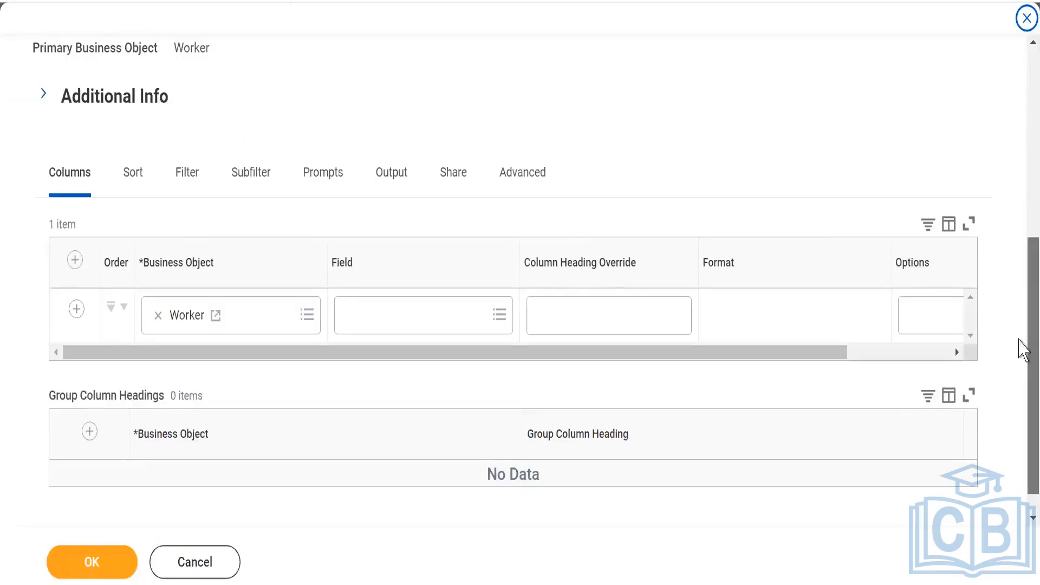
Step: Set the field of the first Worker column to First Name, found by searching for "First name"
scroll(1019, 347, "up", 3)
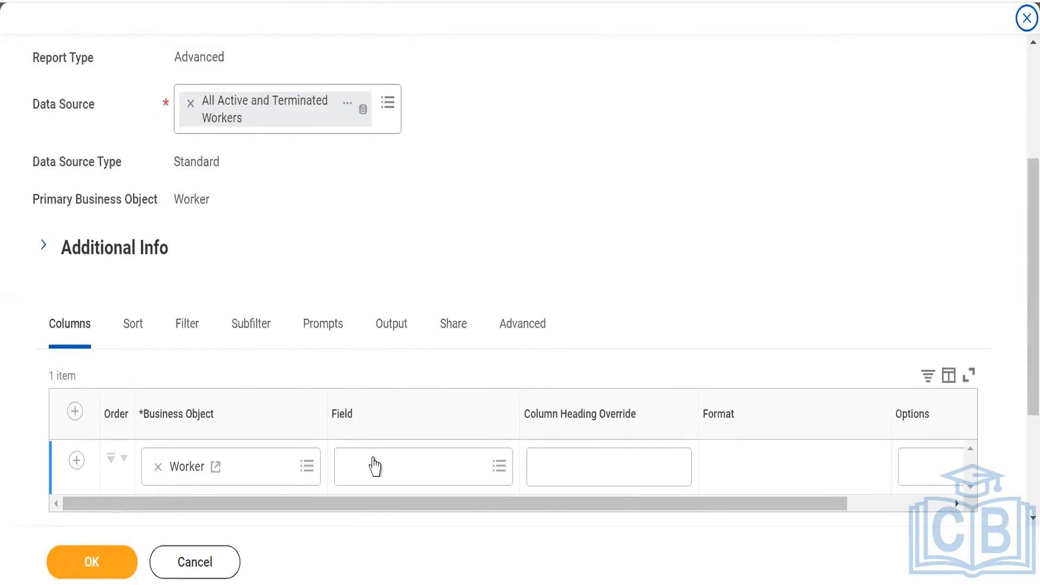
left_click(374, 466)
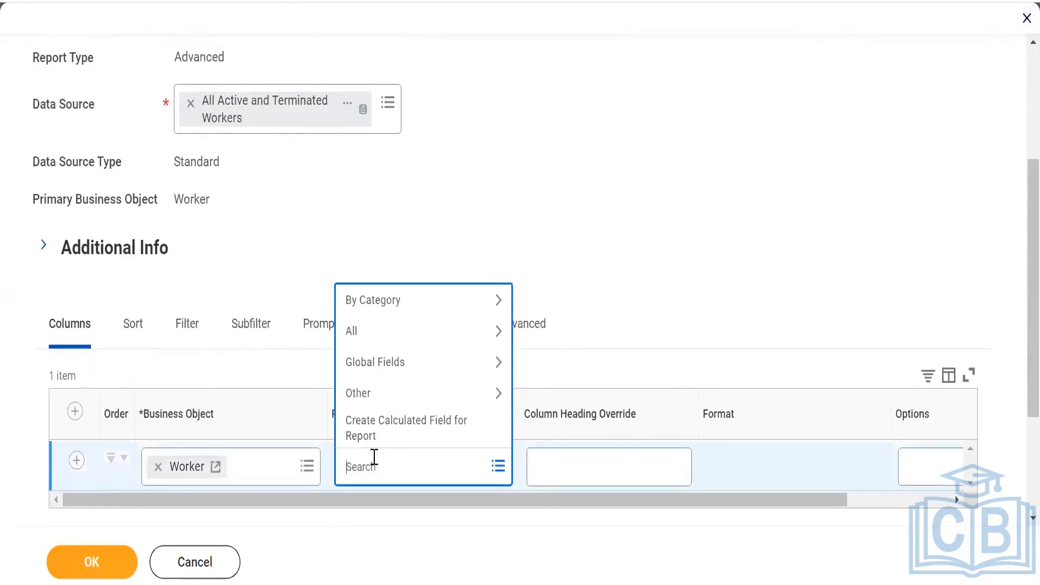
type("First")
key("Return")
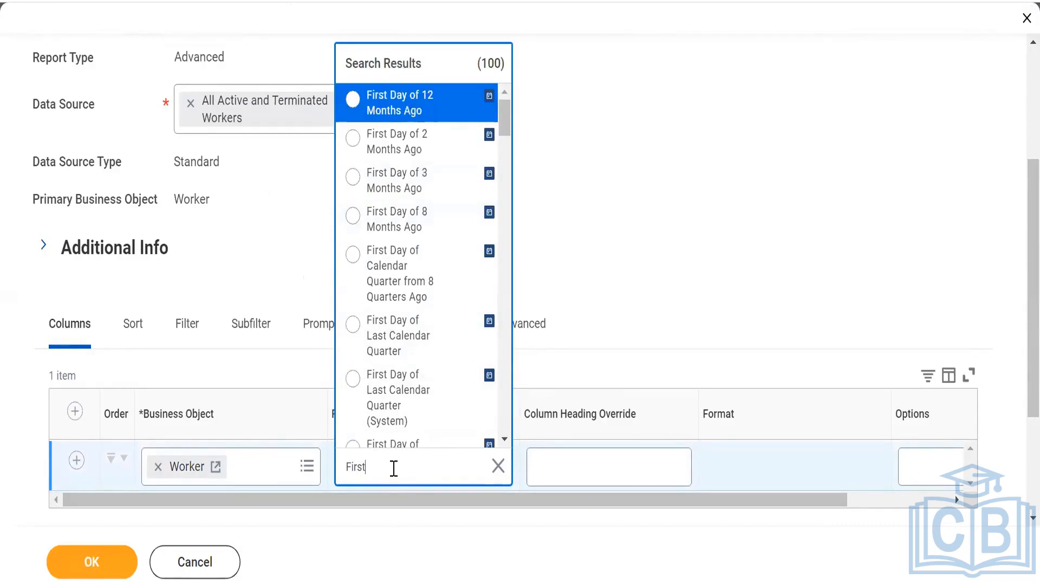
type("name")
key("Return")
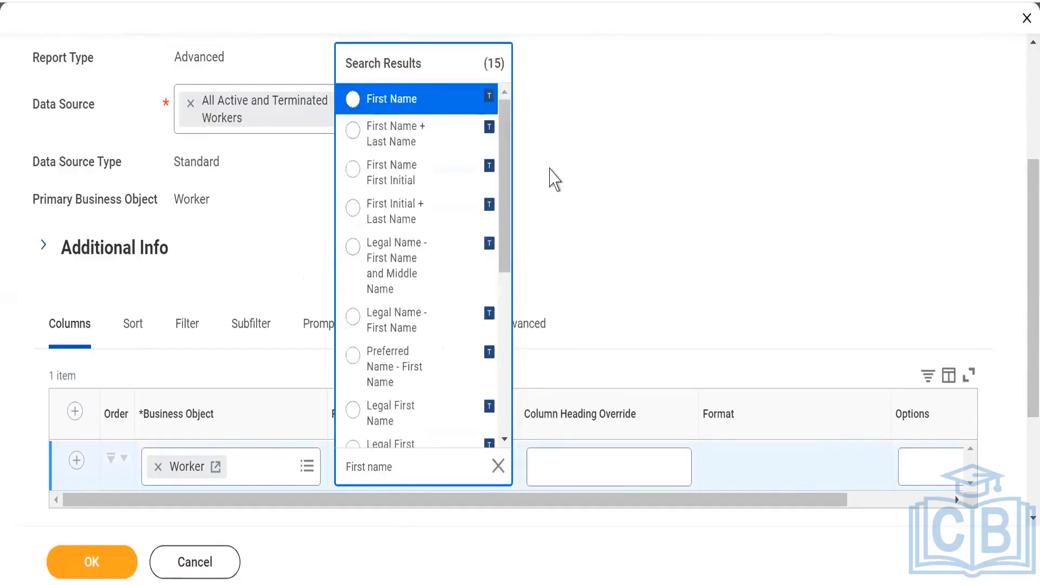
left_click(354, 100)
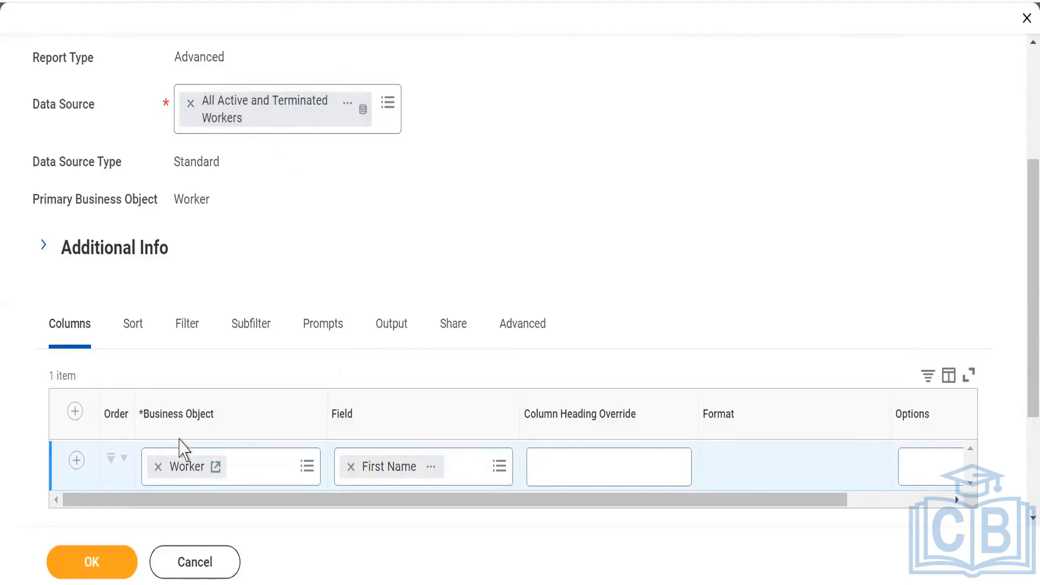
Step: Add another column row for the Worker business object and set its field to Last Name
left_click(76, 412)
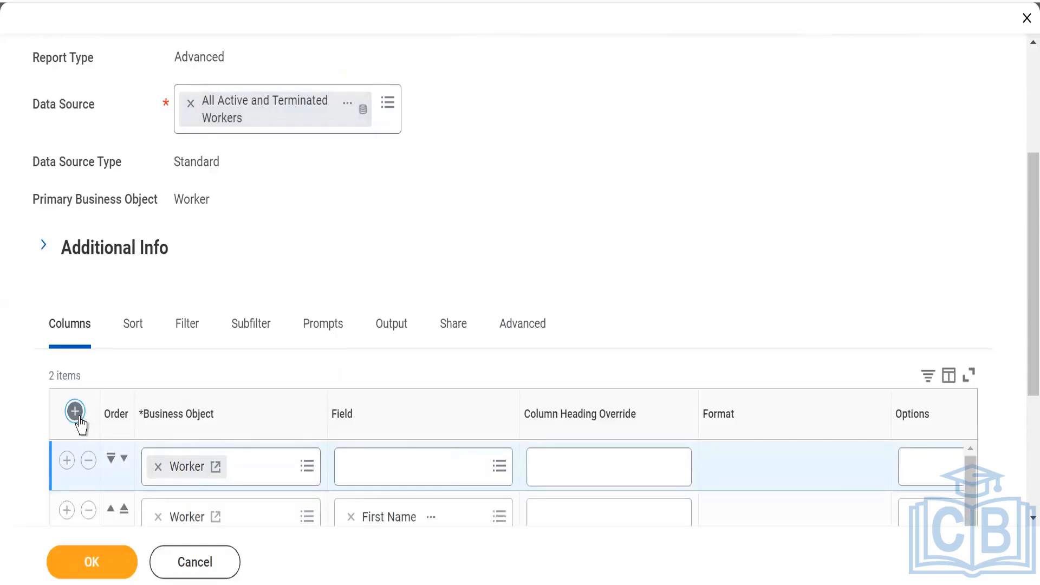
left_click(360, 463)
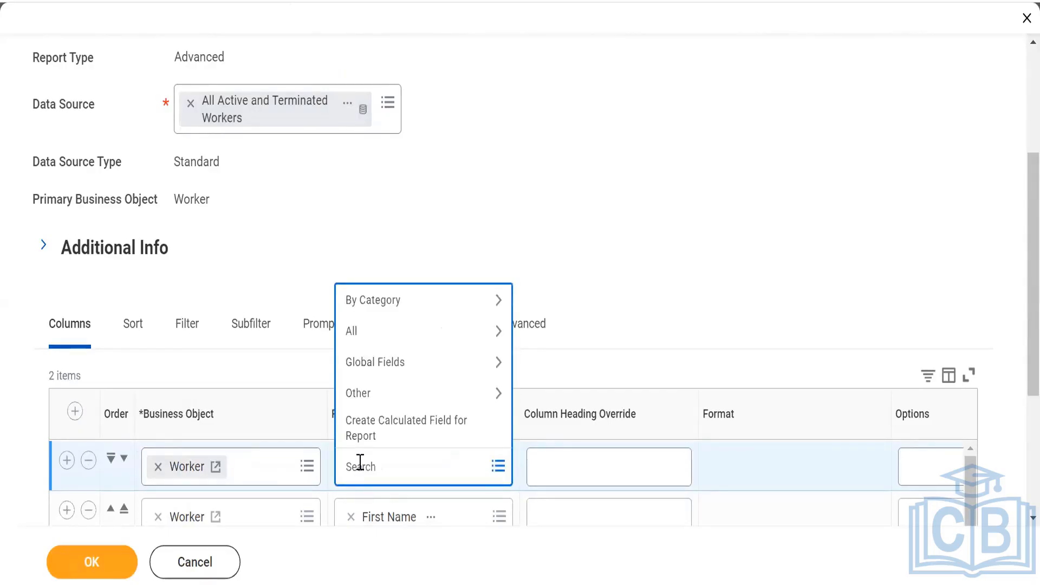
type("Last name")
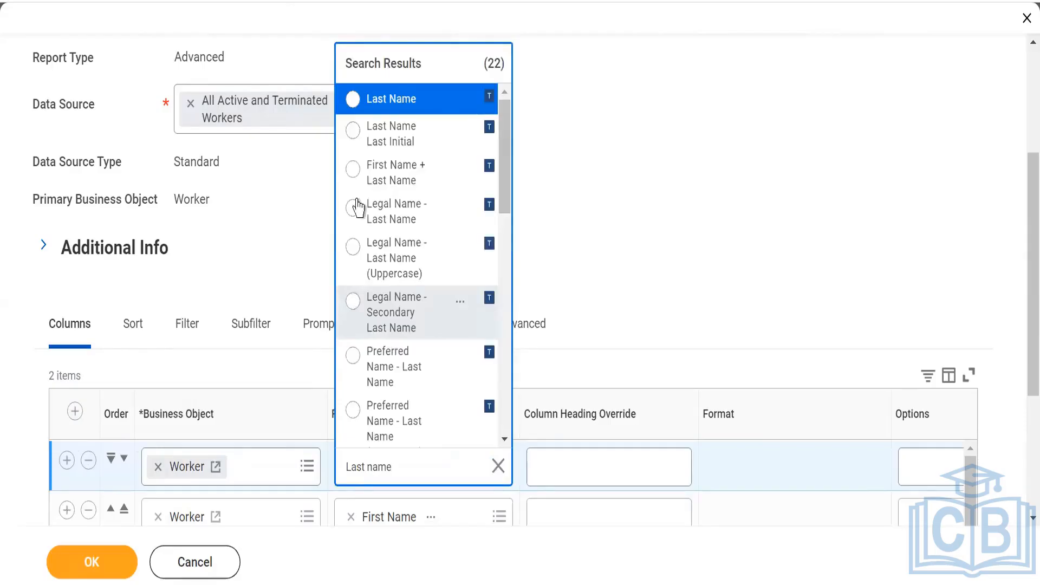
left_click(354, 97)
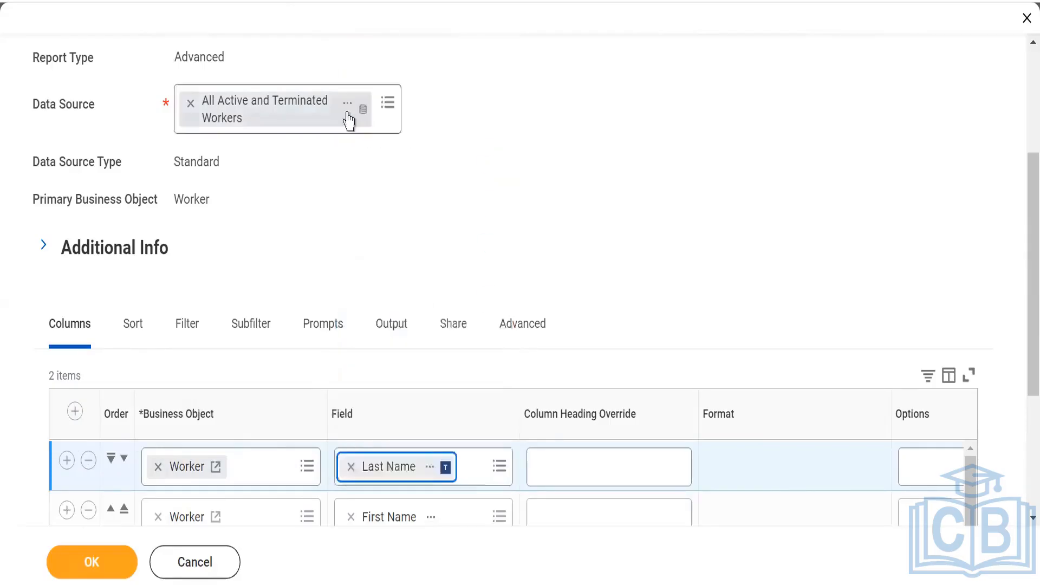
left_click(305, 217)
Step: Add a third Worker column row and choose Gender as its field
left_click(74, 414)
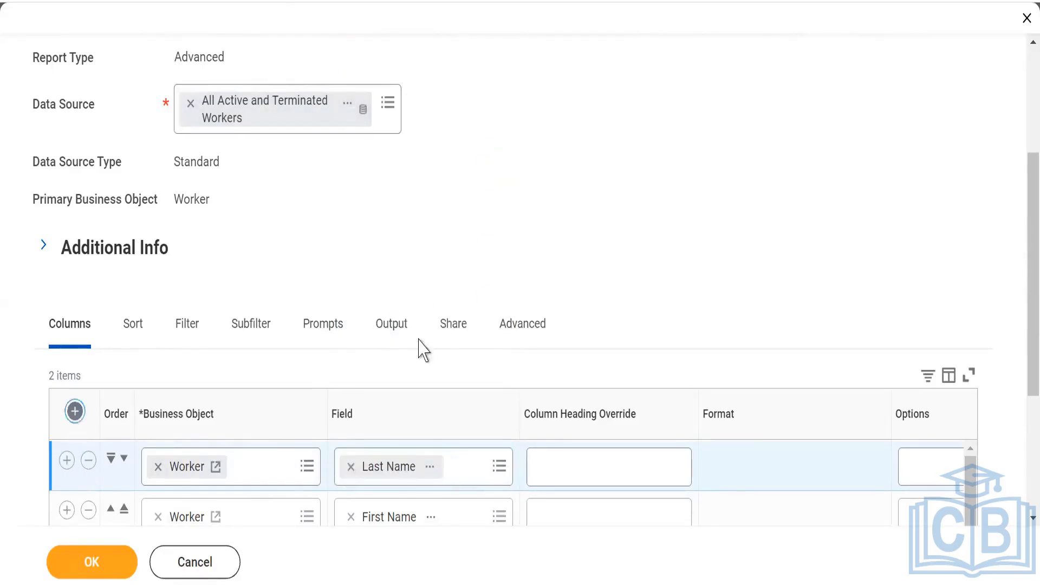
left_click_drag(1022, 225, 1023, 274)
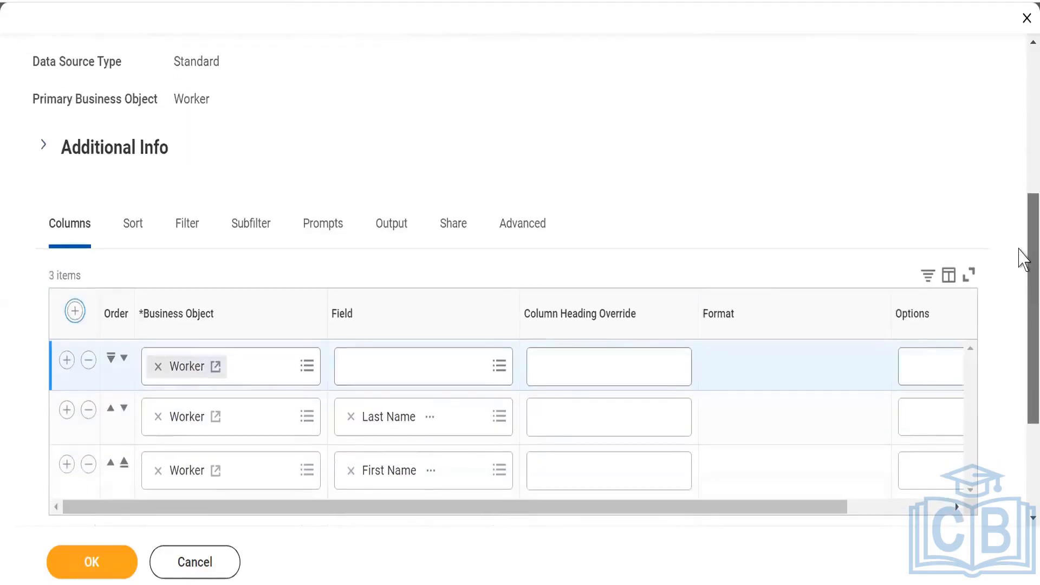
left_click(389, 379)
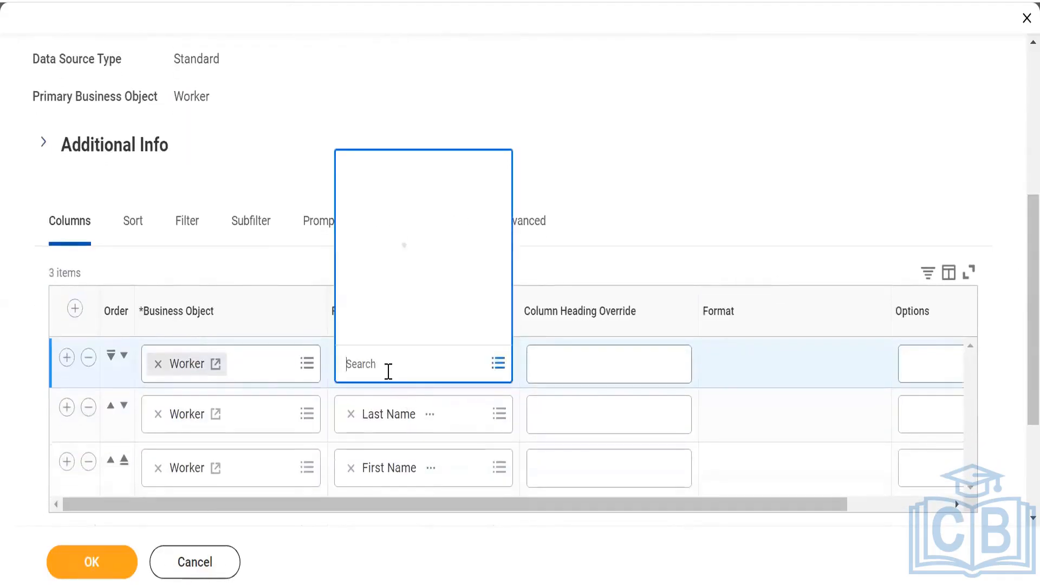
type("Gender")
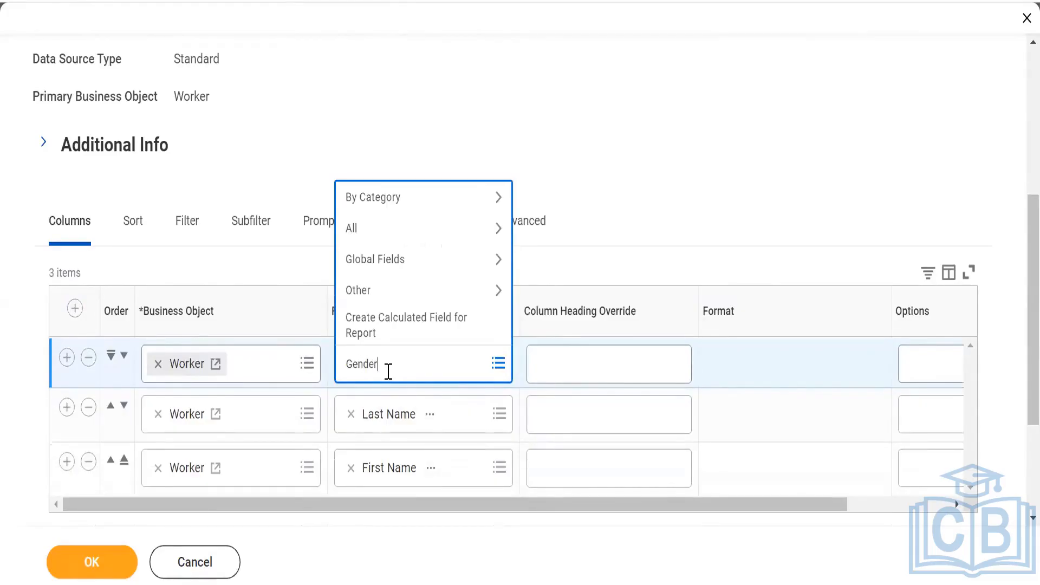
key("Return")
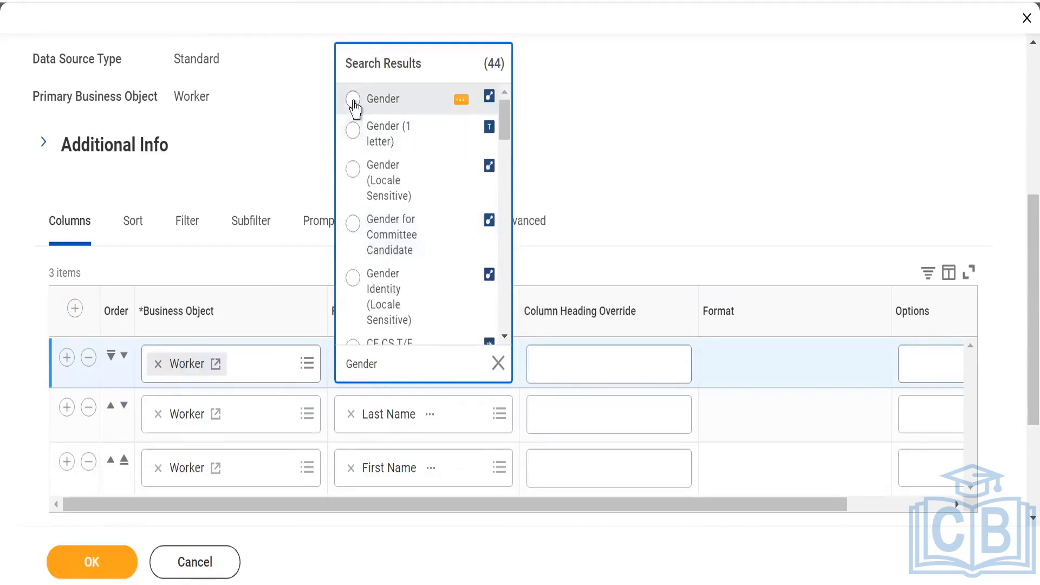
left_click(353, 100)
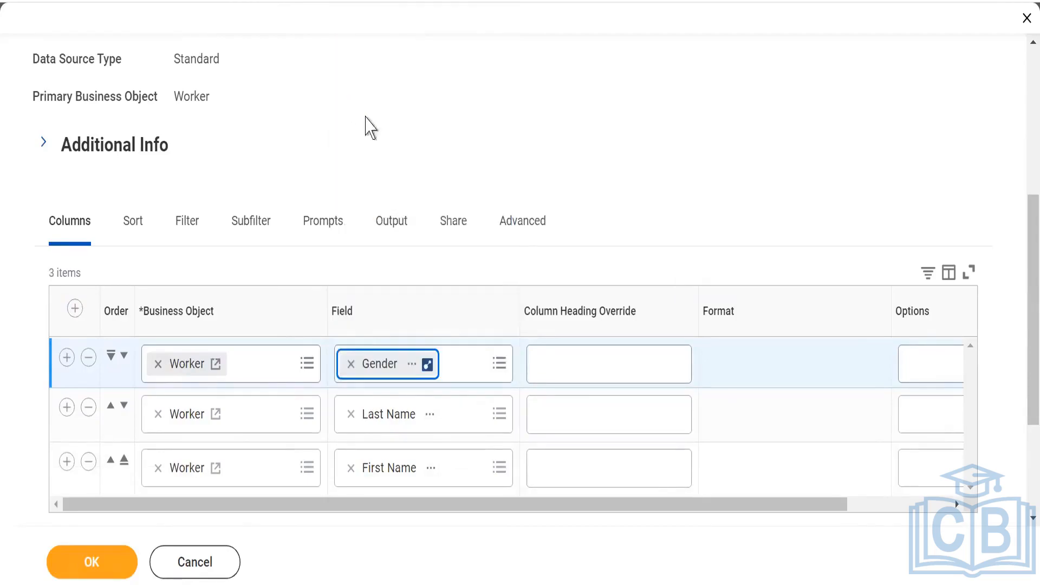
Step: Add a column row, replace its business object with Job Profile, and set its field to Compensation Grade
left_click(75, 309)
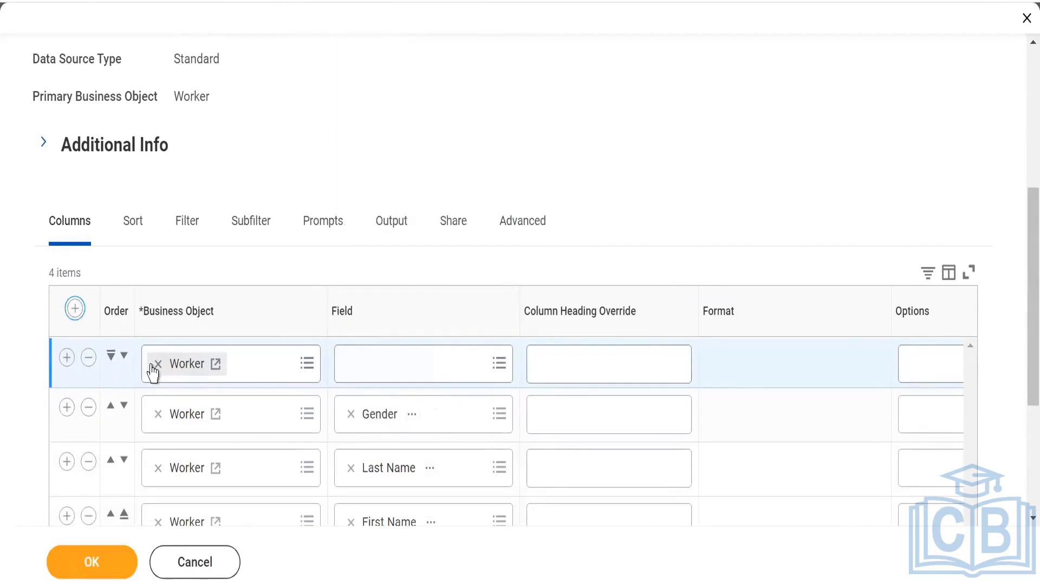
left_click(156, 364)
left_click(157, 364)
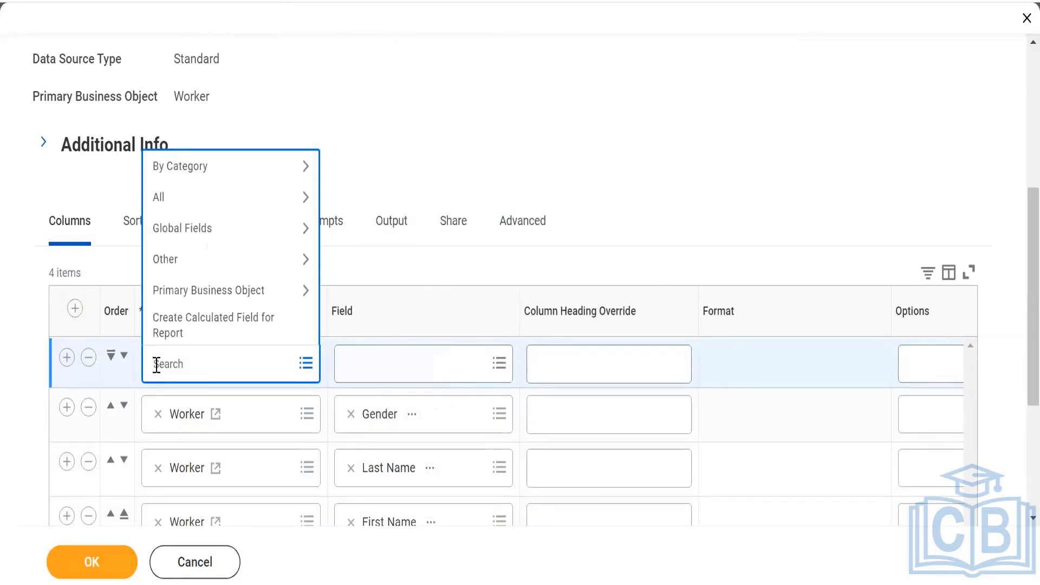
type("Job profile")
key("Return")
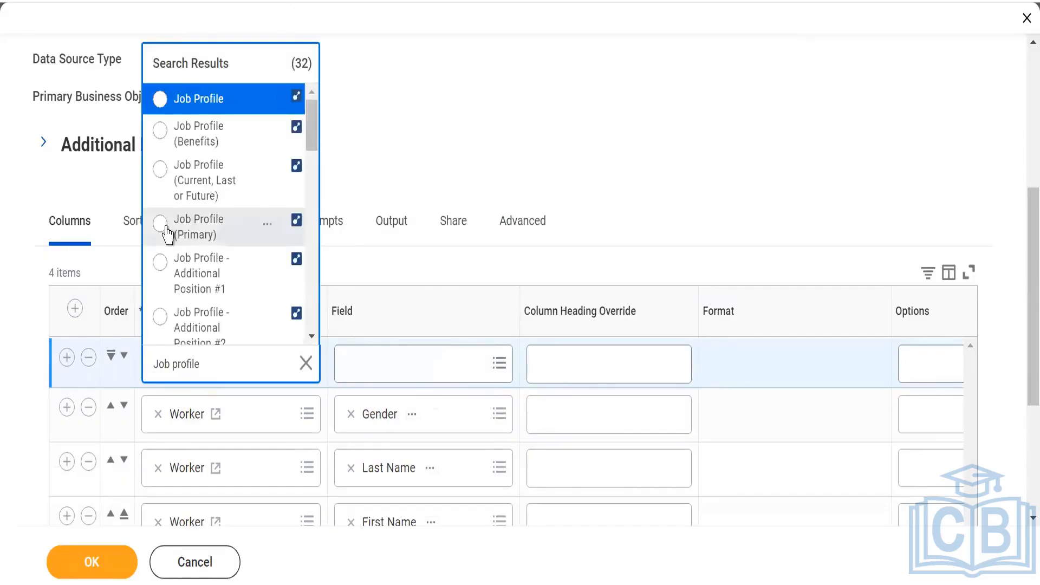
left_click(161, 100)
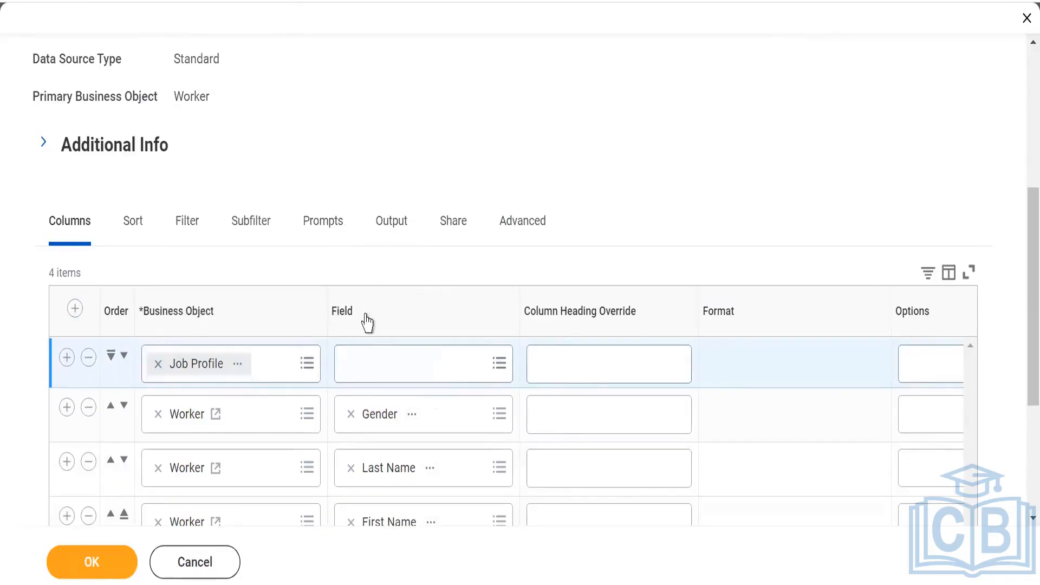
left_click(361, 371)
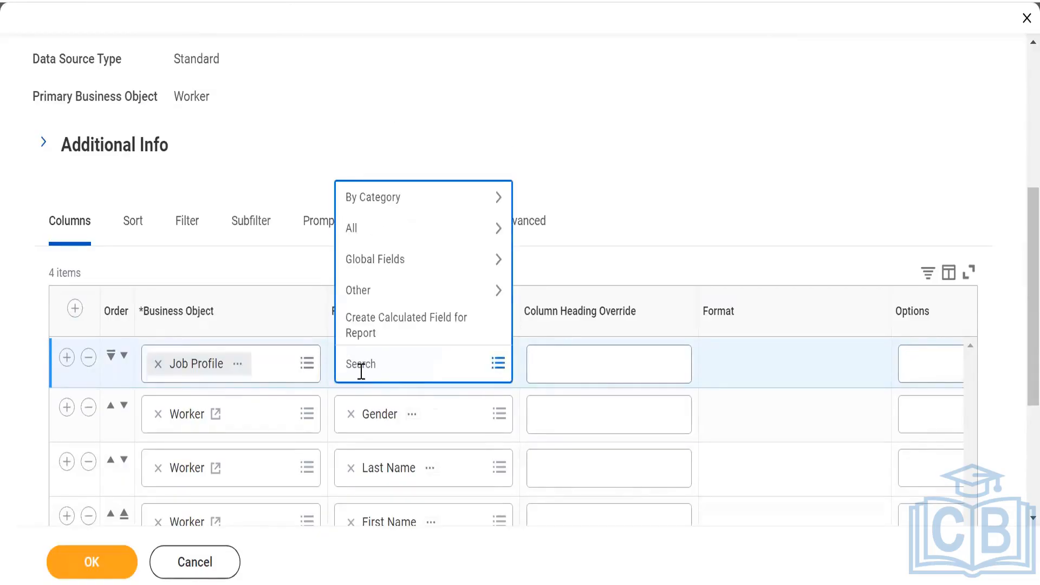
type("comp grade")
key("Return")
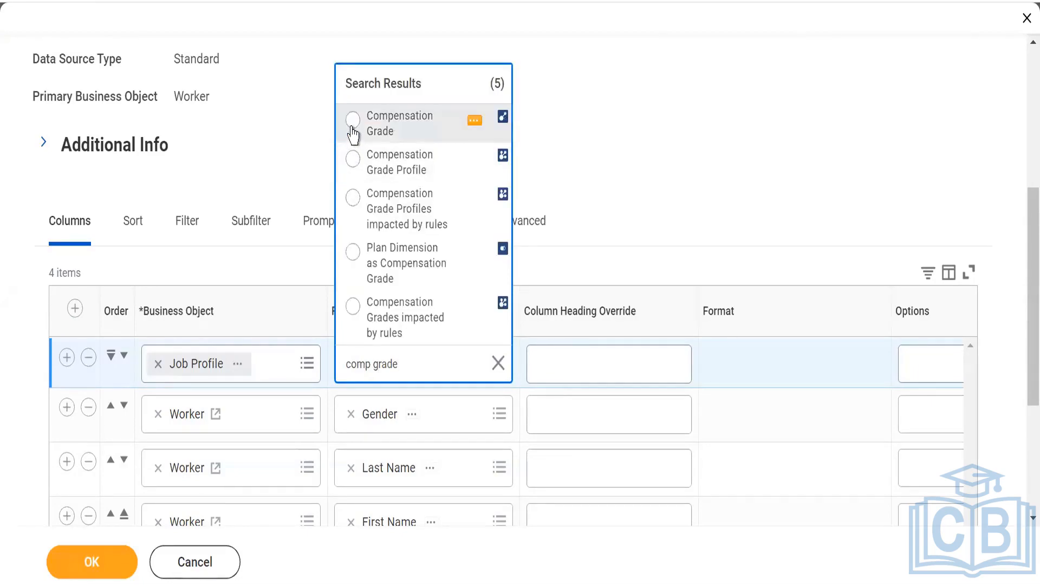
left_click(353, 130)
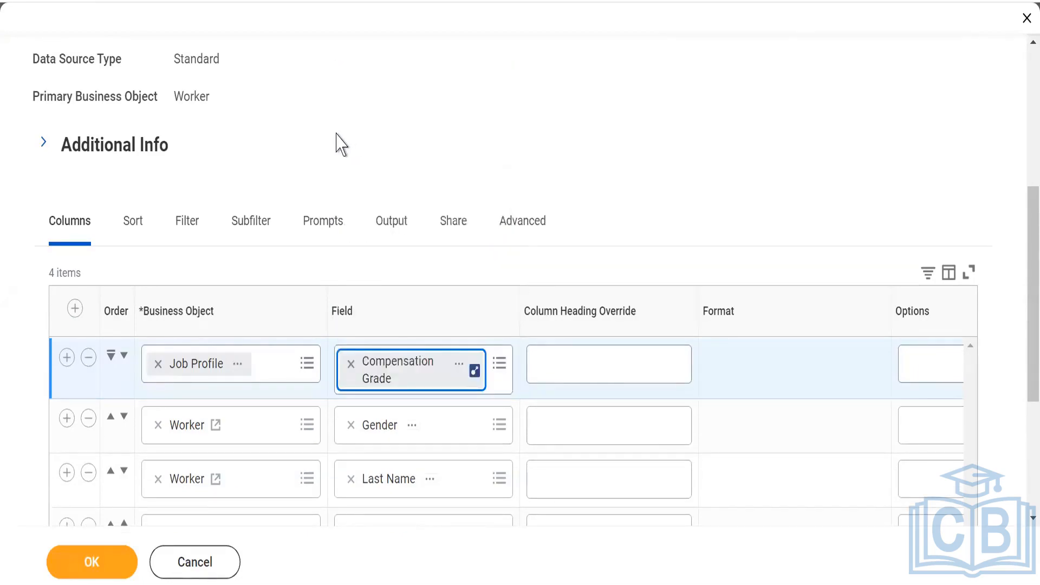
Step: Add a column row with Dependents as the business object in place of Worker and Gender as the field
left_click(76, 309)
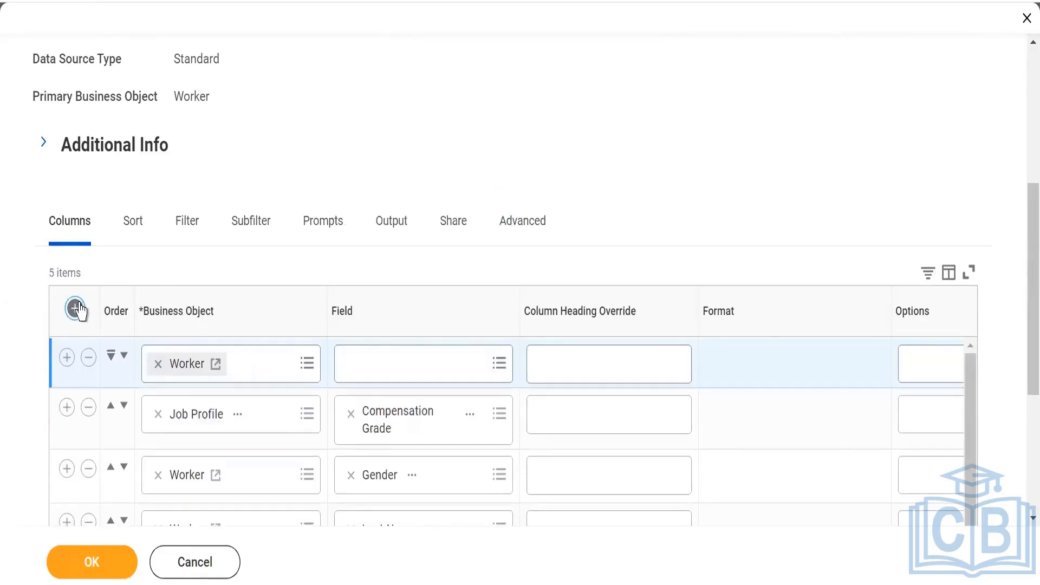
left_click(158, 364)
type("De")
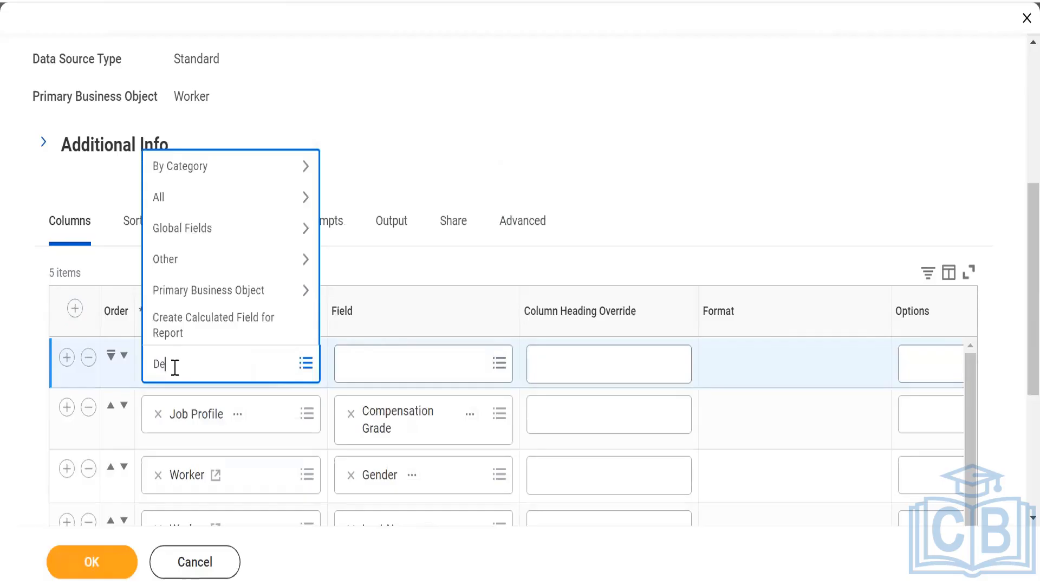
type("pendents")
key("Return")
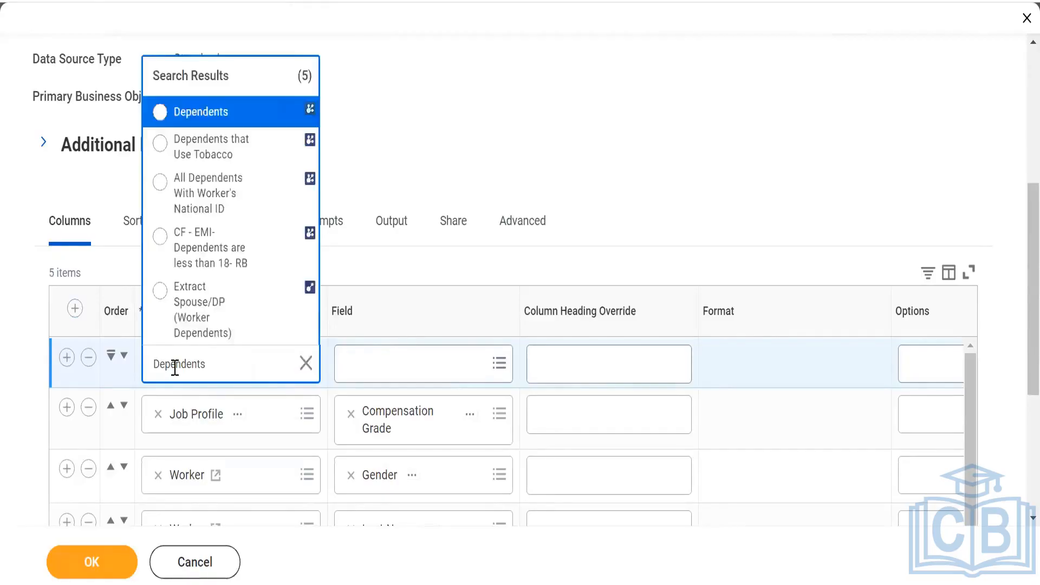
left_click(159, 114)
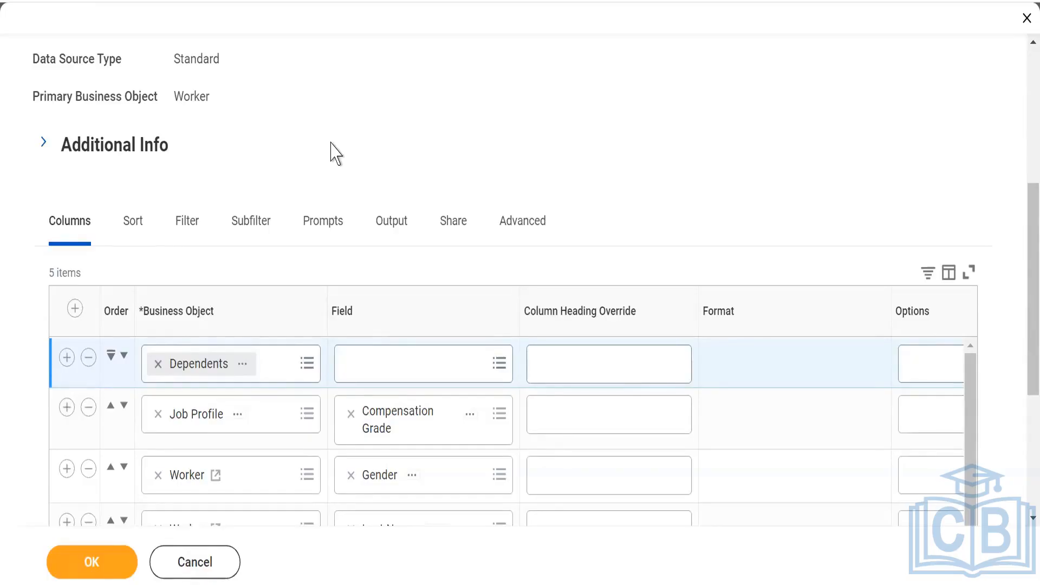
left_click(365, 379)
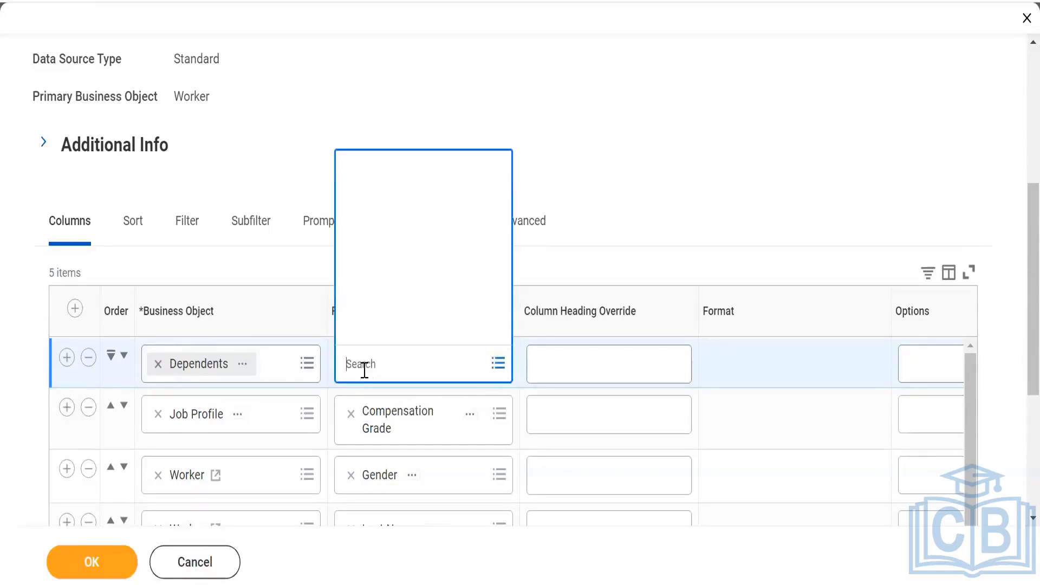
type("g")
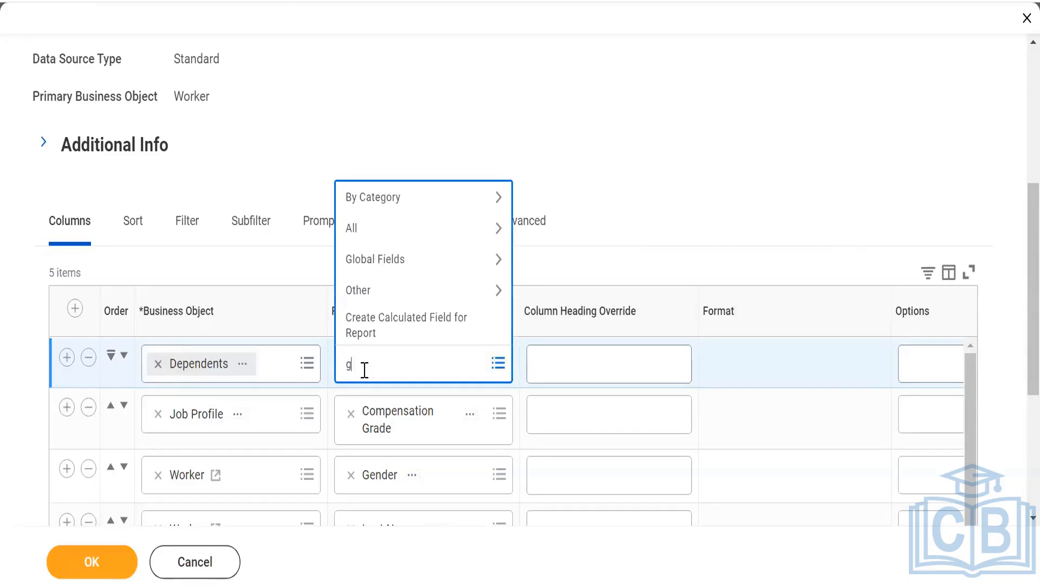
type("ender")
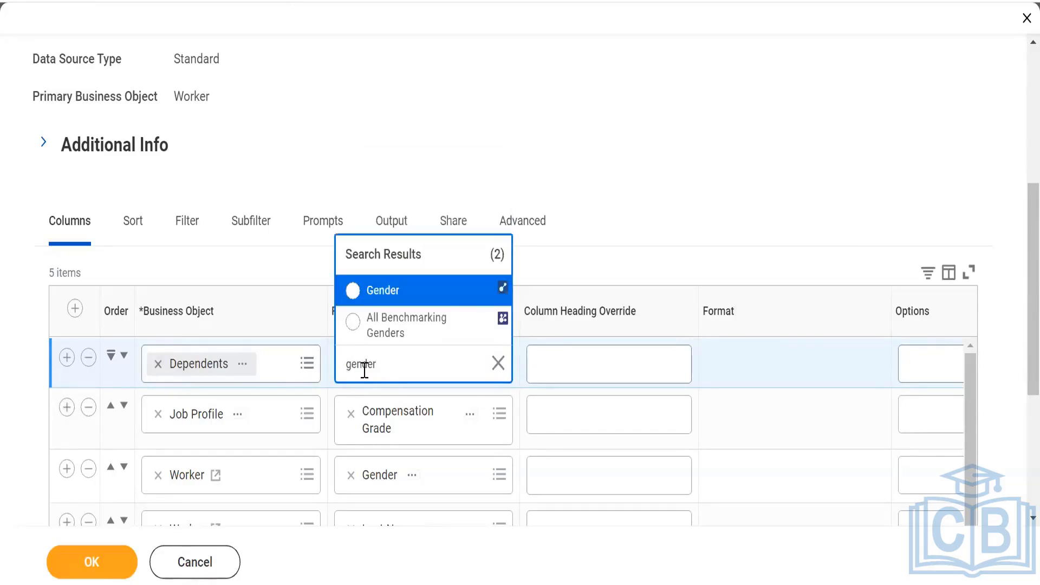
left_click(353, 296)
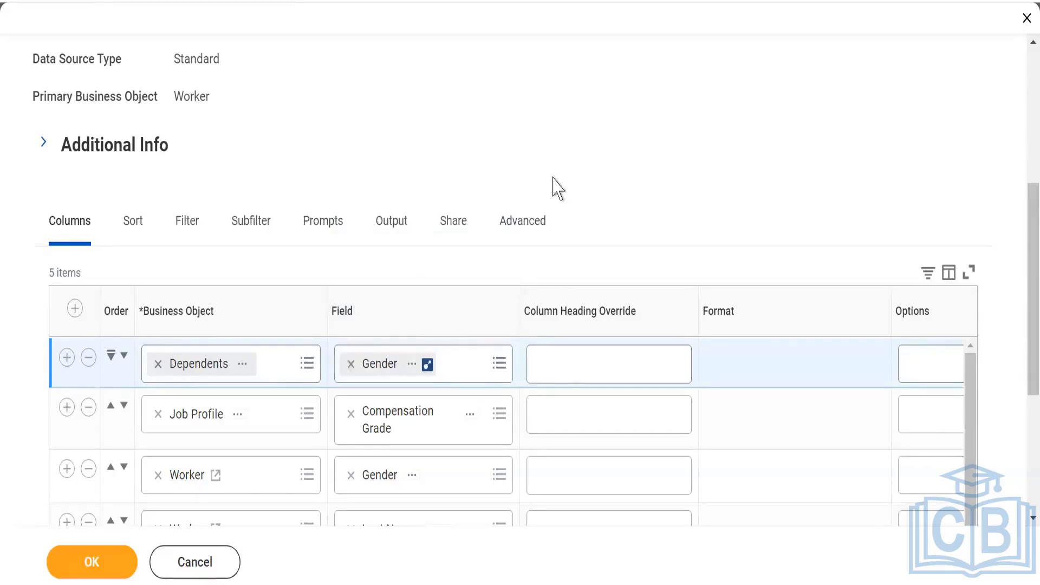
Step: Override the column heading of the Dependents Gender row with "Gender of Dependents"
left_click(557, 358)
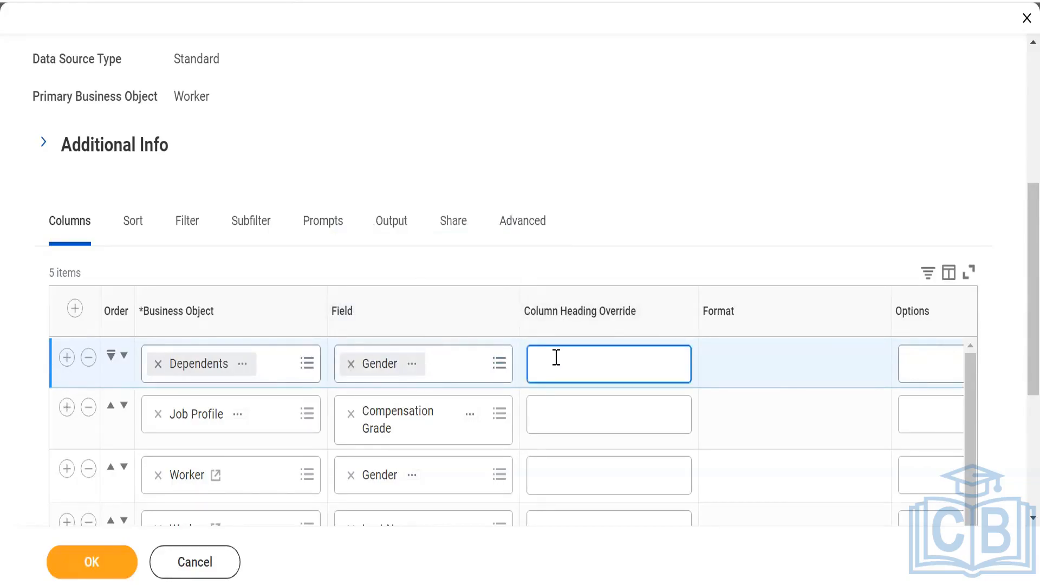
type("Gender of Dependent")
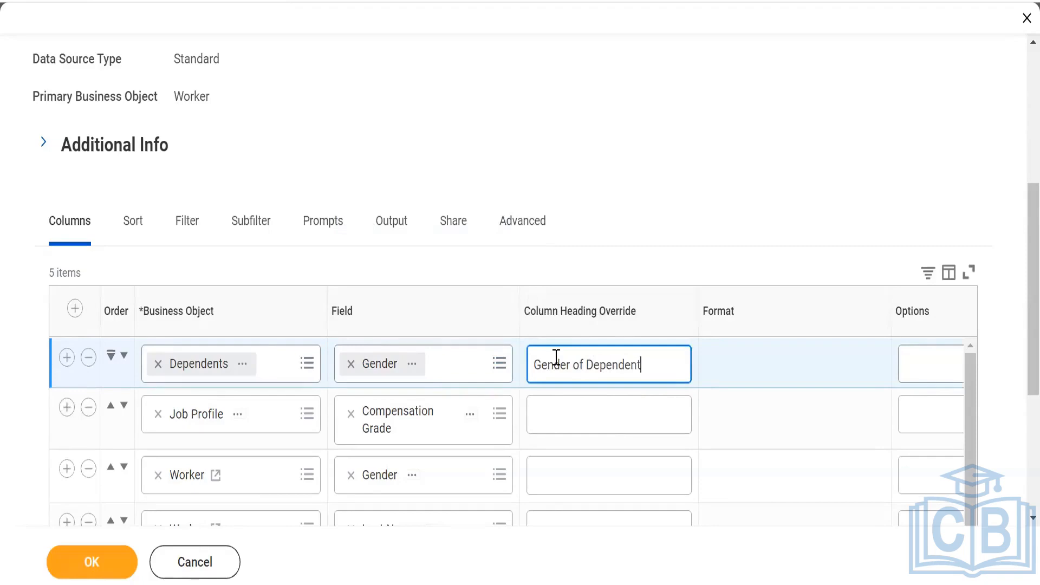
type("s")
left_click(618, 144)
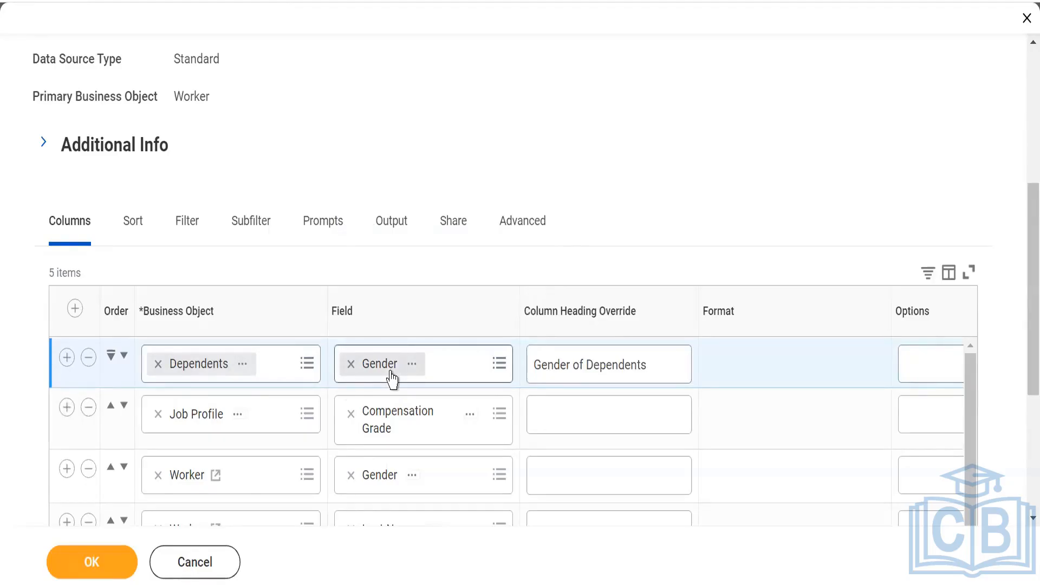
triple_click(566, 367)
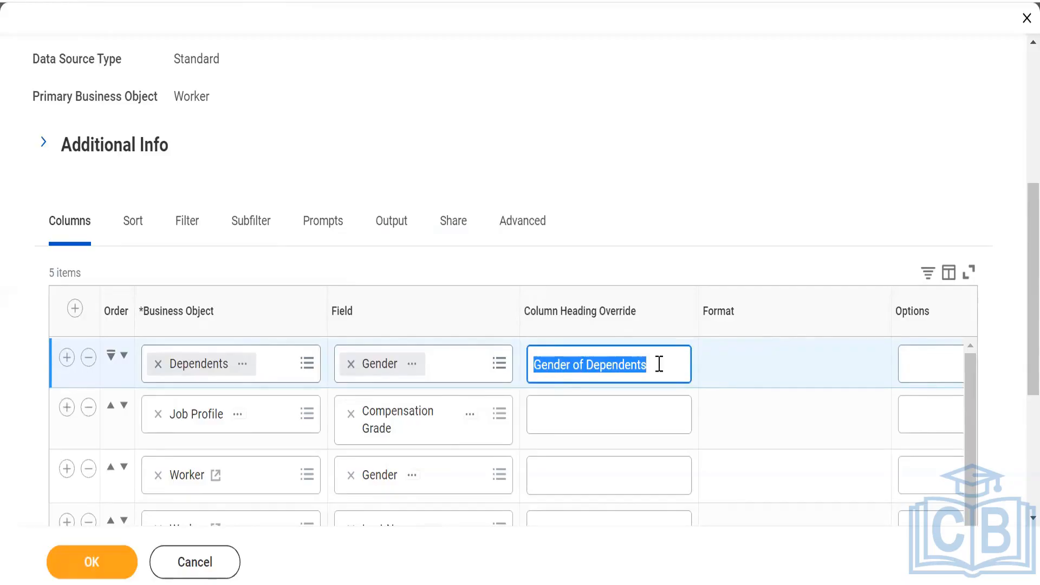
scroll(1023, 332, "down", 3)
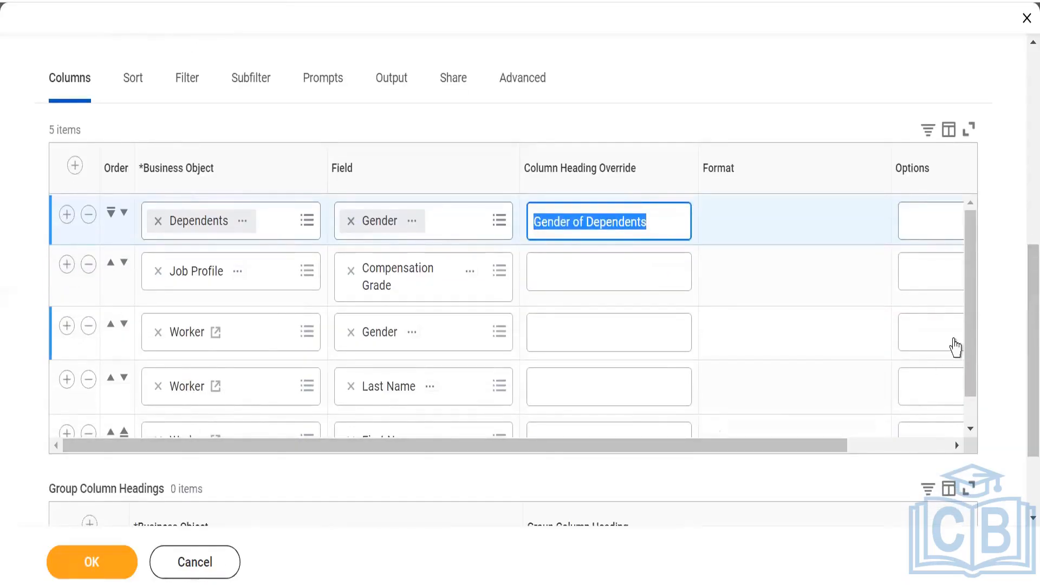
Step: Reorder the report columns so Worker First Name comes first and Worker Last Name second
left_click_drag(979, 347, 975, 408)
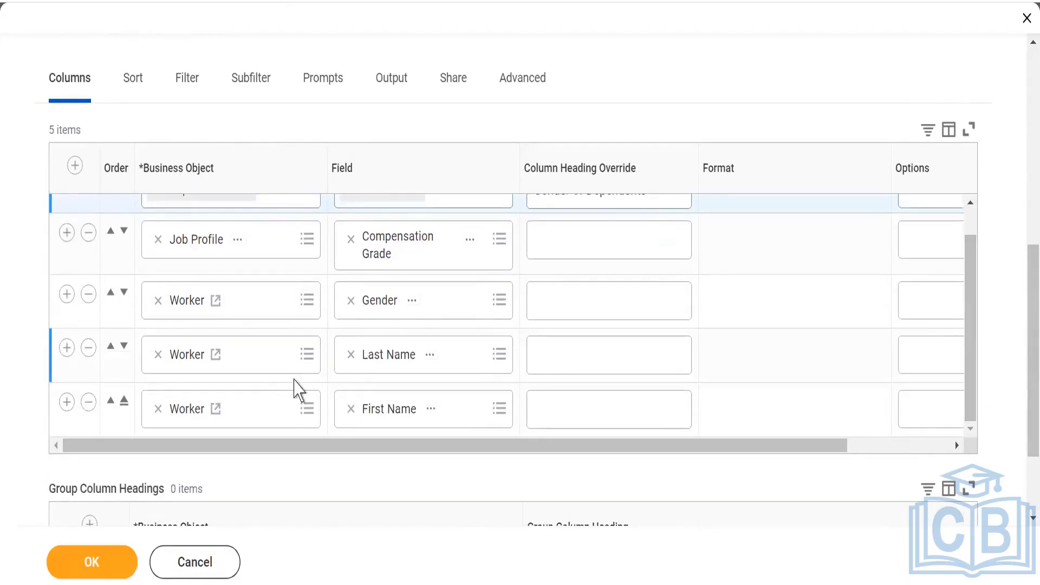
left_click(125, 404)
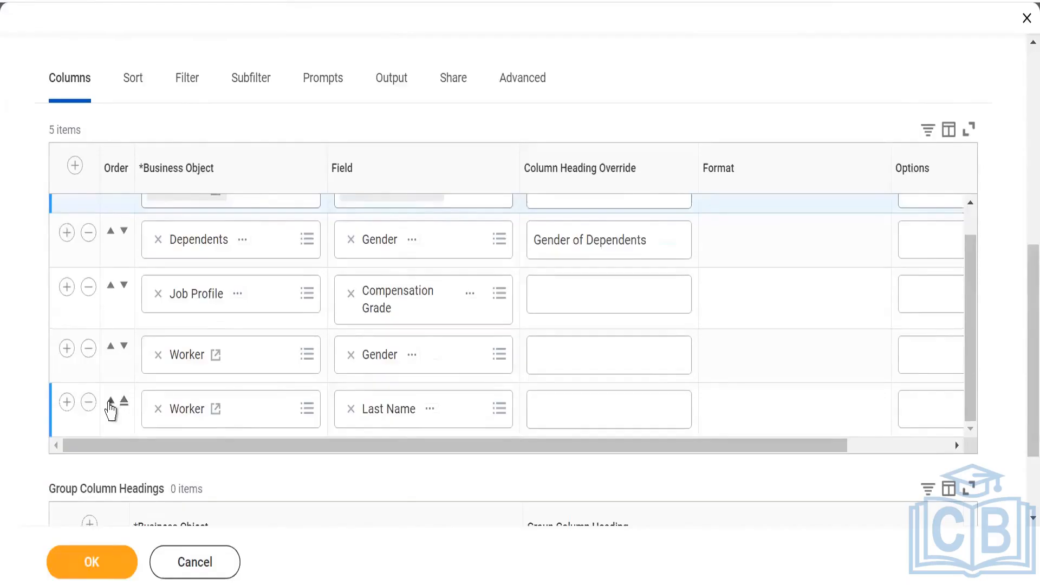
left_click(110, 404)
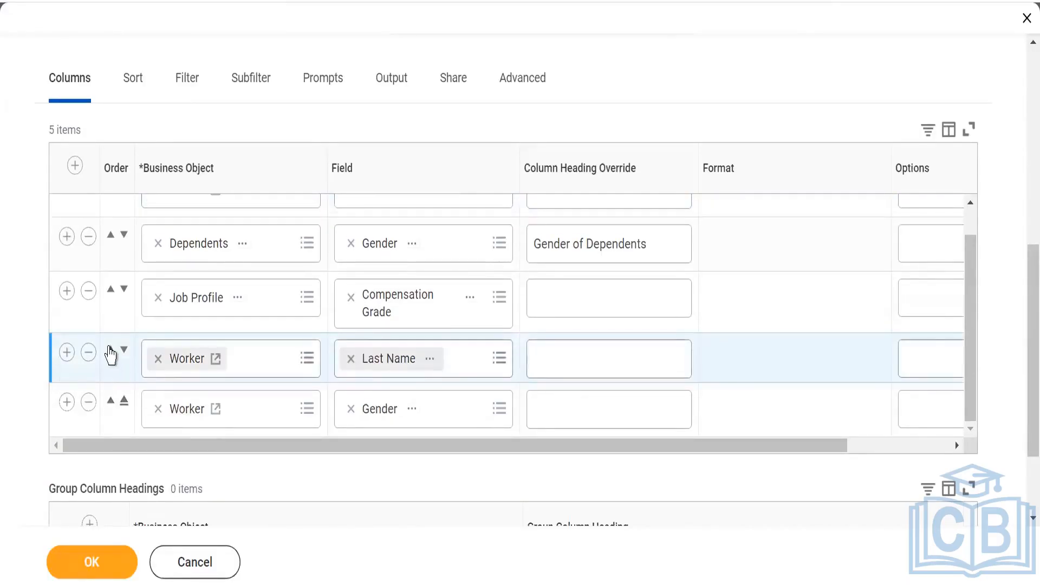
left_click(110, 353)
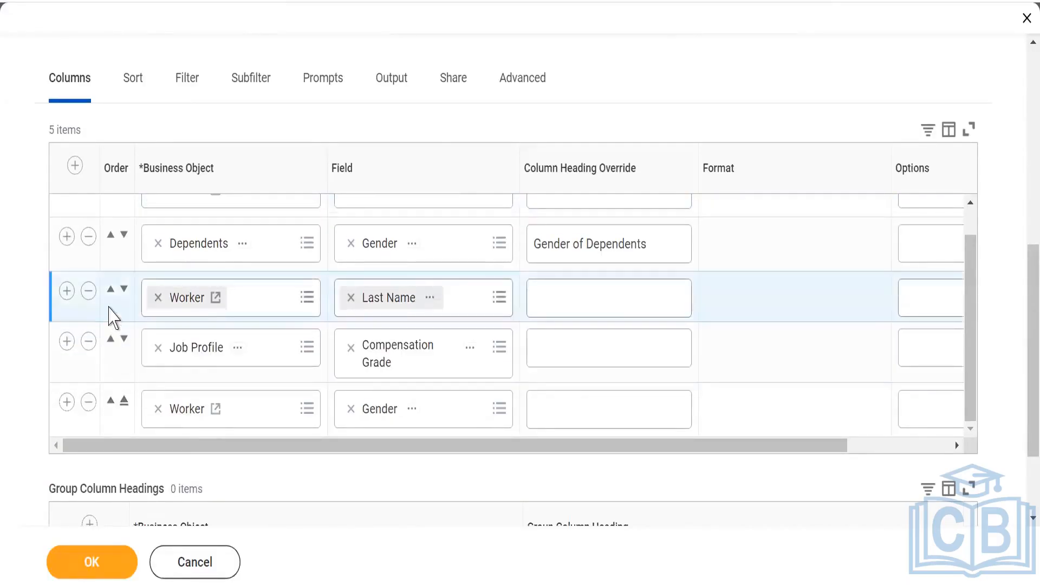
left_click(110, 293)
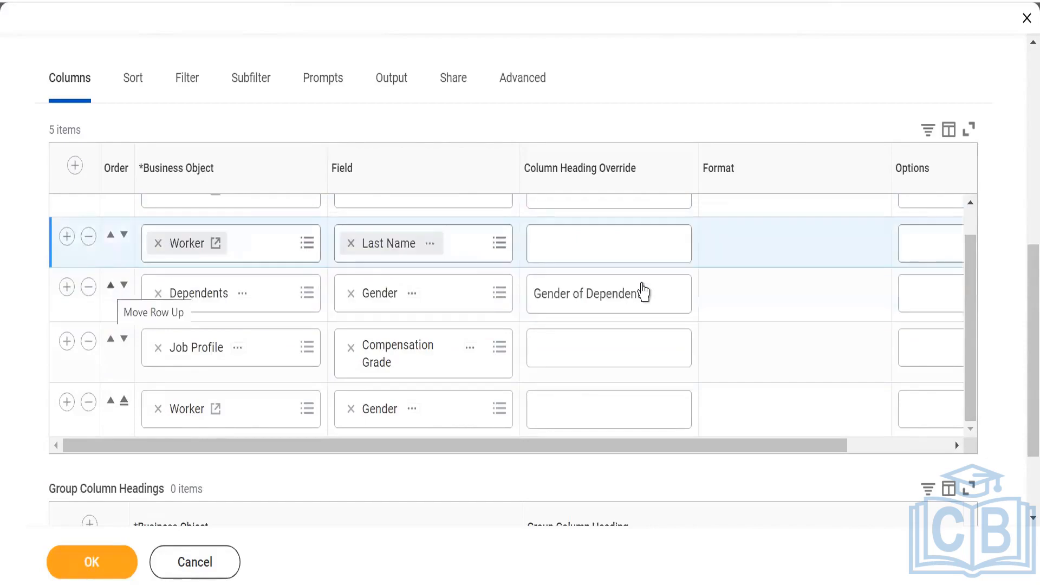
scroll(970, 297, "up", 1)
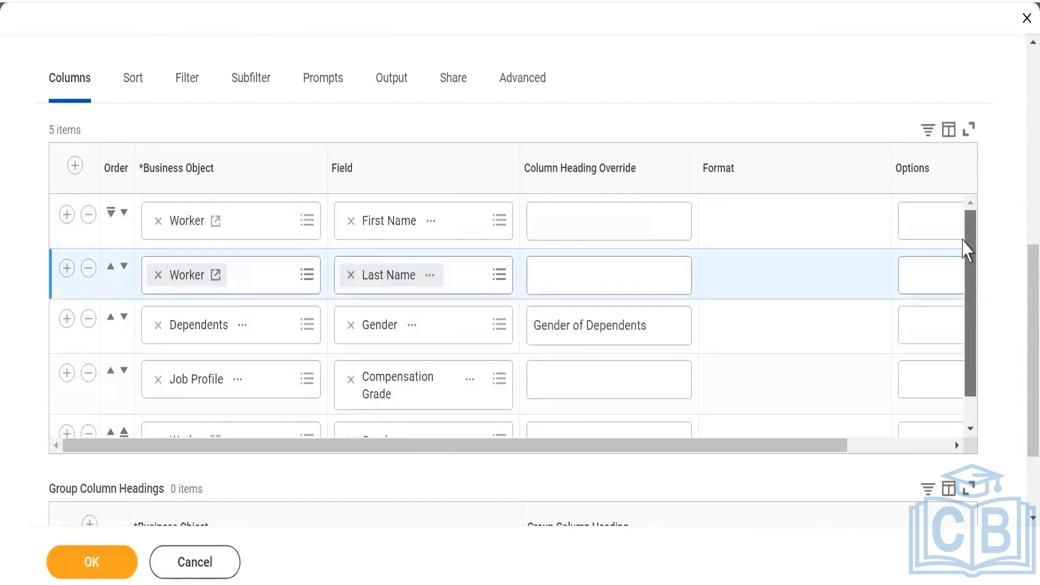
Step: Move the Worker Gender row to third place and the Job Profile Compensation Grade row above Dependents Gender
scroll(969, 292, "down", 1)
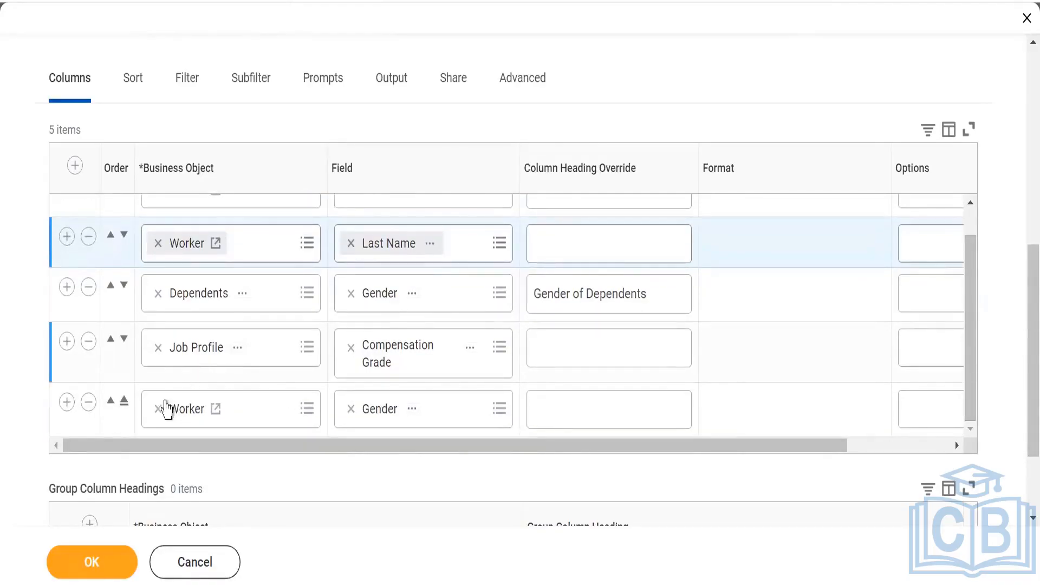
left_click(111, 402)
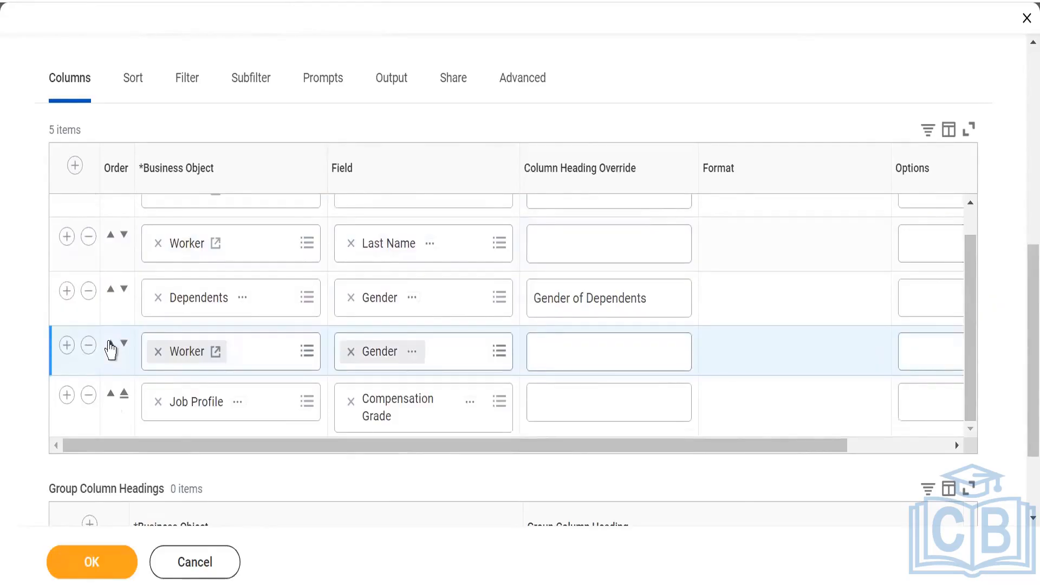
left_click(111, 344)
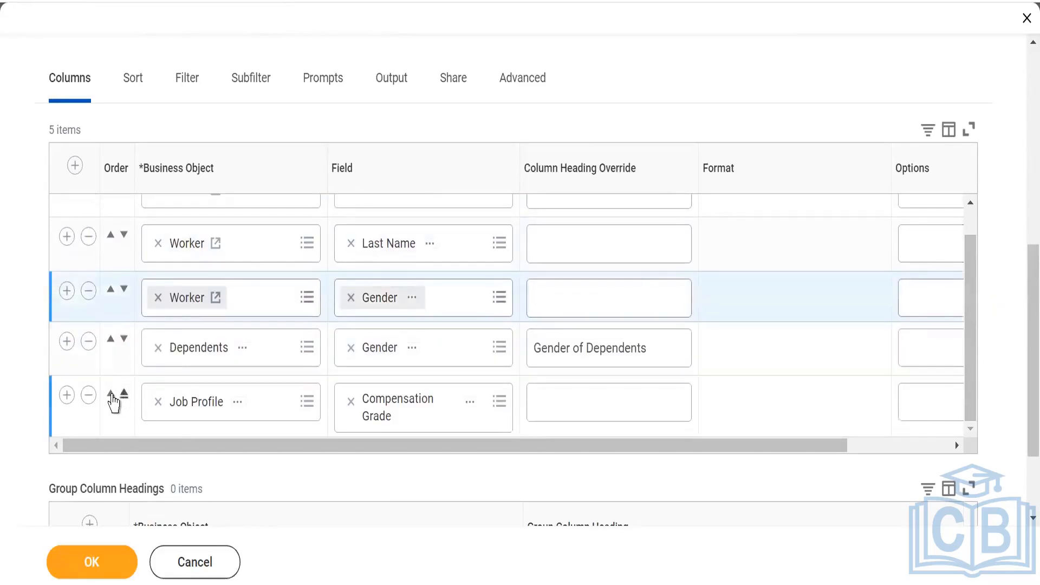
left_click(111, 400)
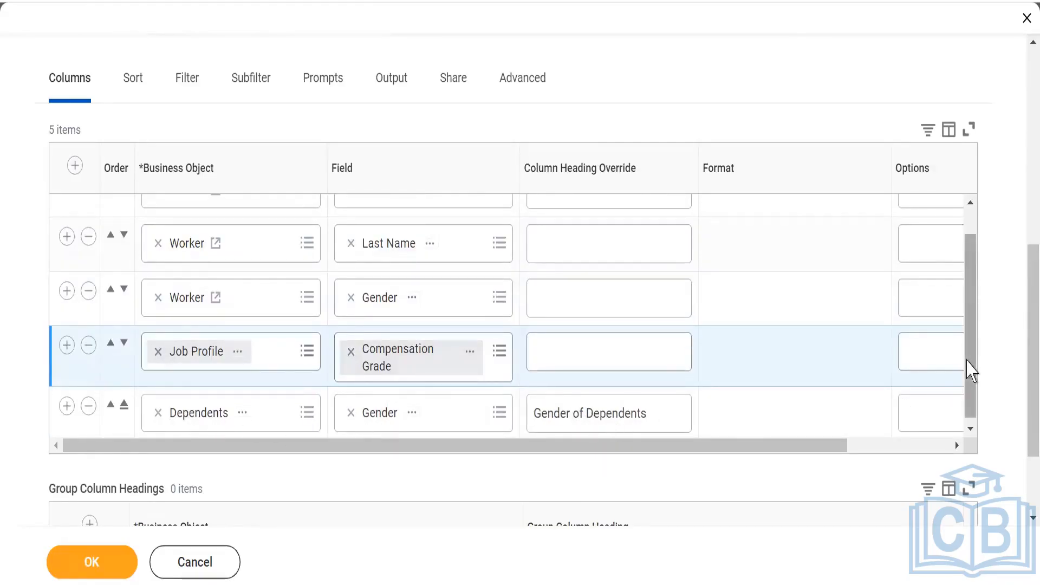
scroll(964, 267, "up", 1)
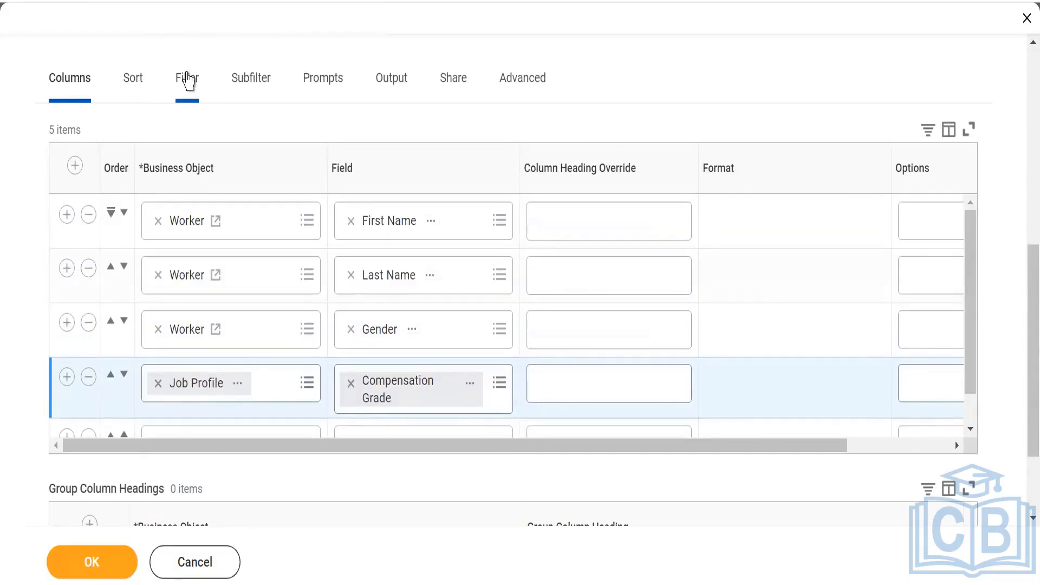
Step: Add a filter condition on instances with Gender as its field
left_click(187, 78)
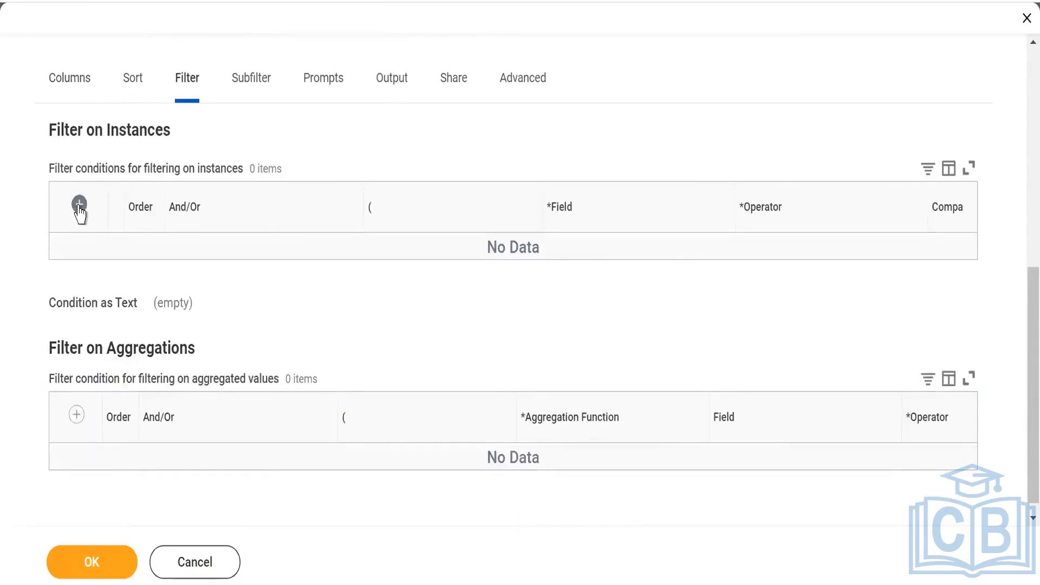
left_click(79, 213)
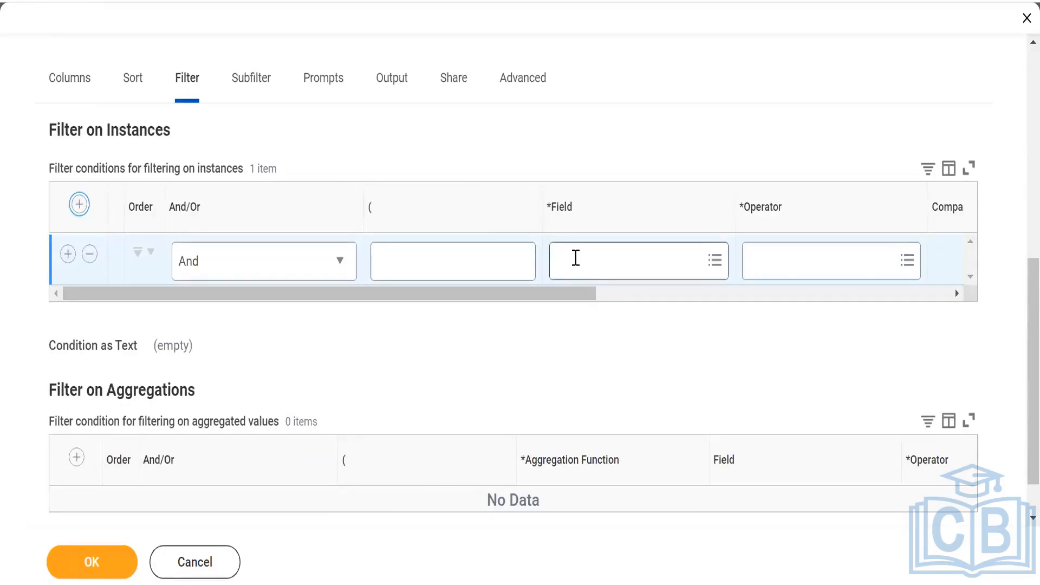
left_click(574, 259)
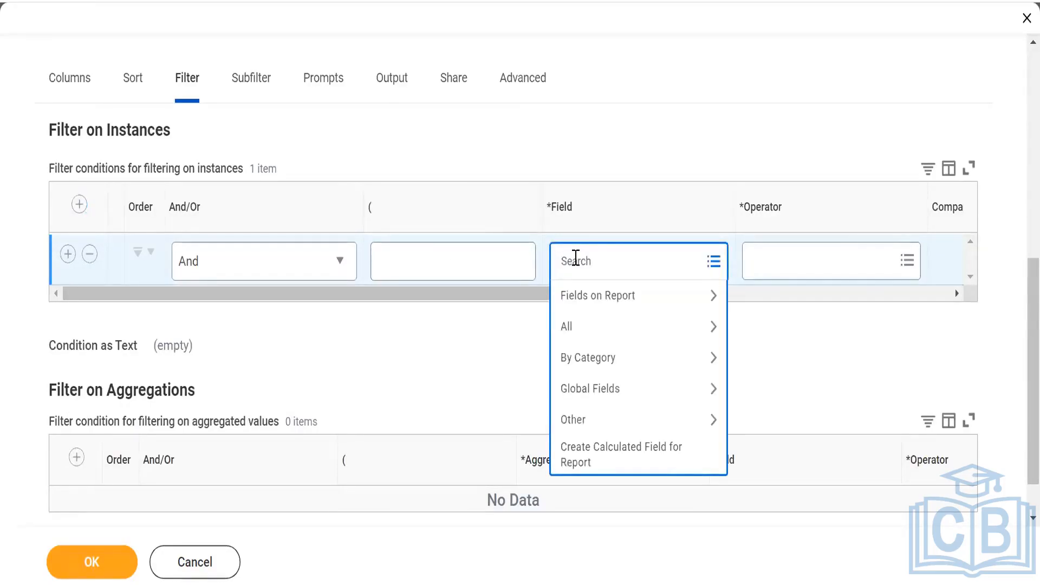
type("gender")
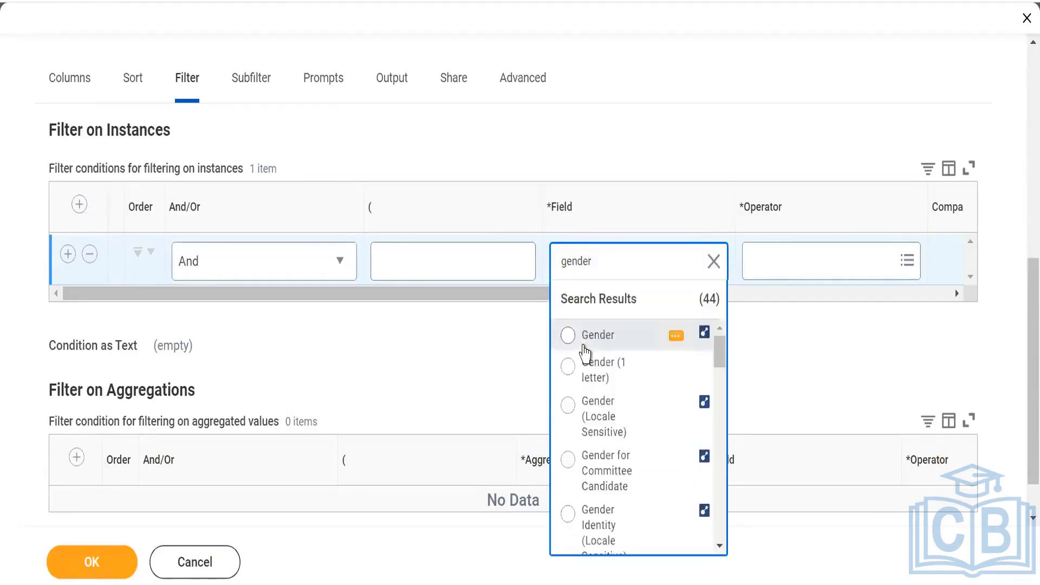
left_click(569, 336)
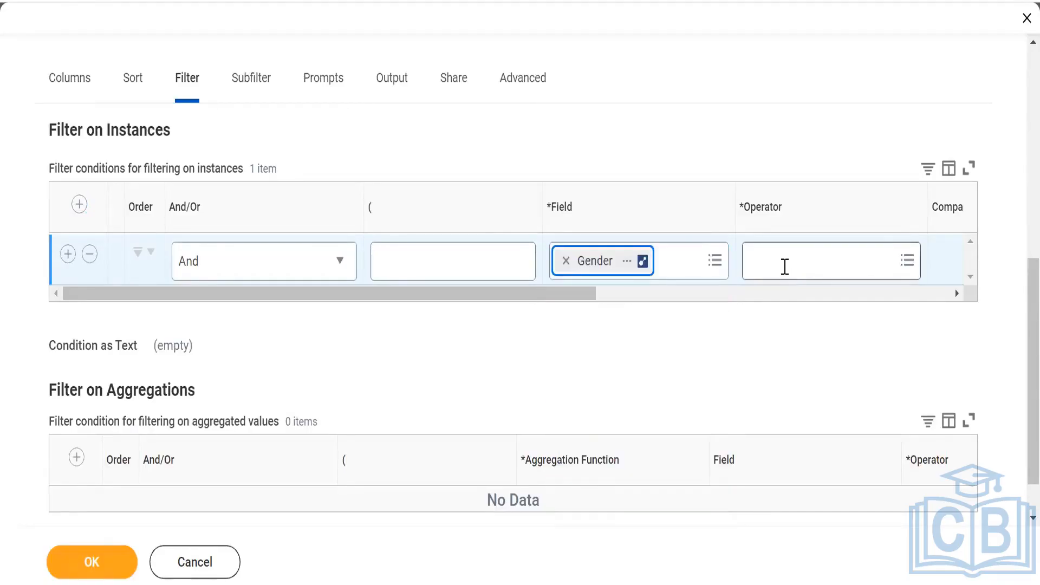
Step: Set the Gender filter's operator to "is not empty" and save the finished report definition
left_click(785, 266)
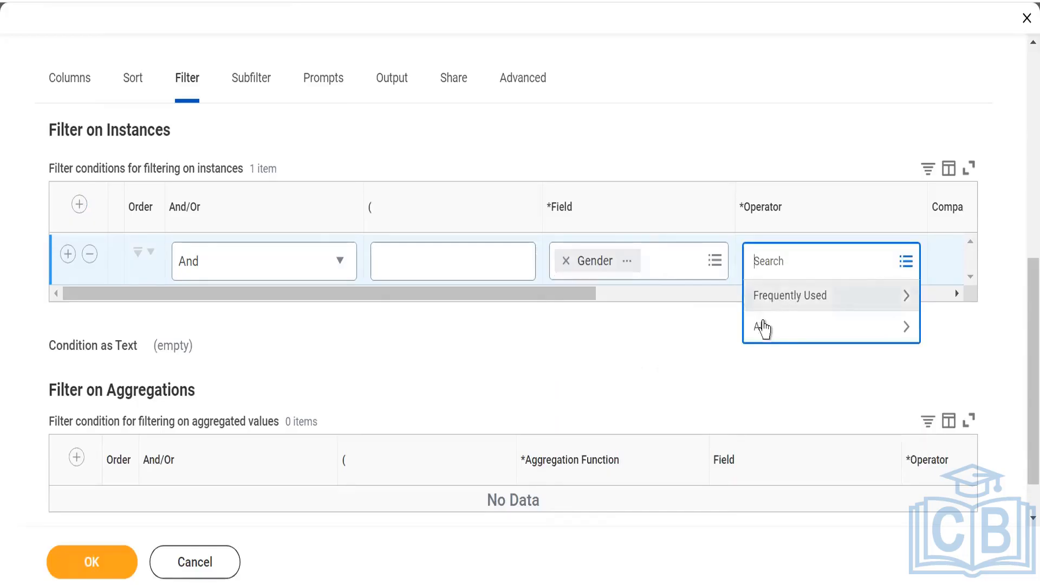
left_click(764, 328)
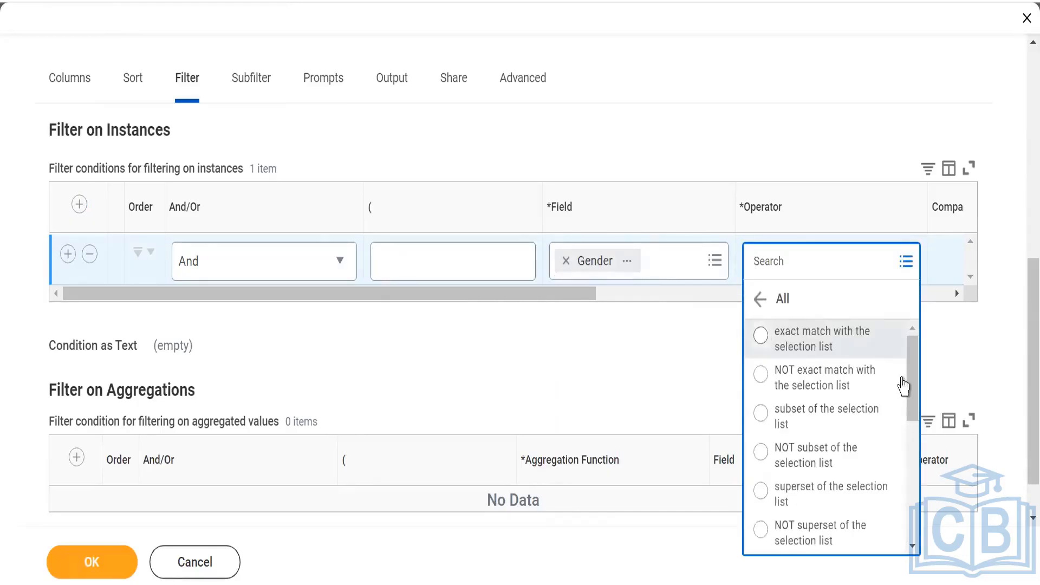
scroll(904, 386, "down", 5)
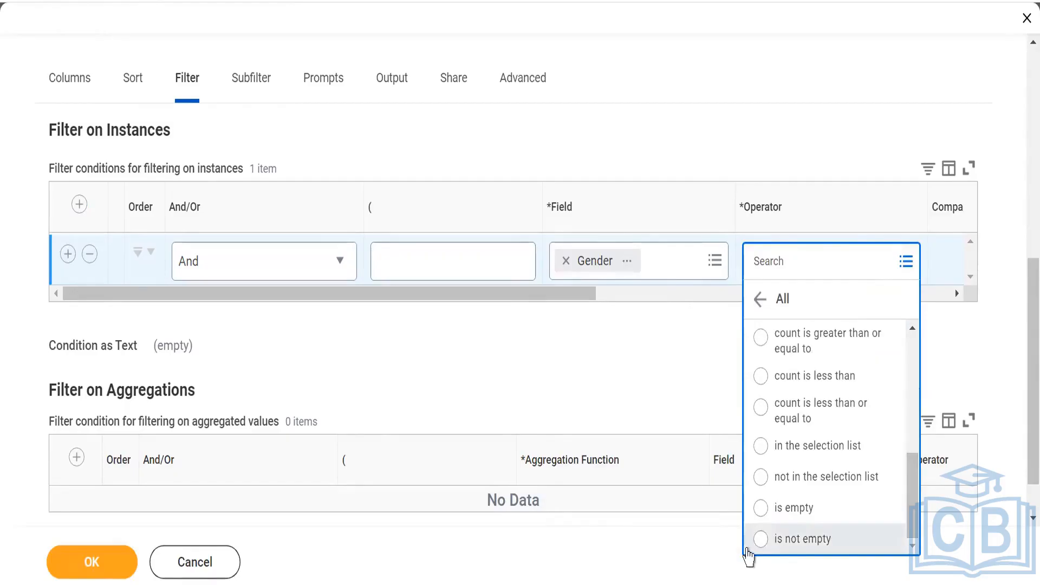
left_click(765, 538)
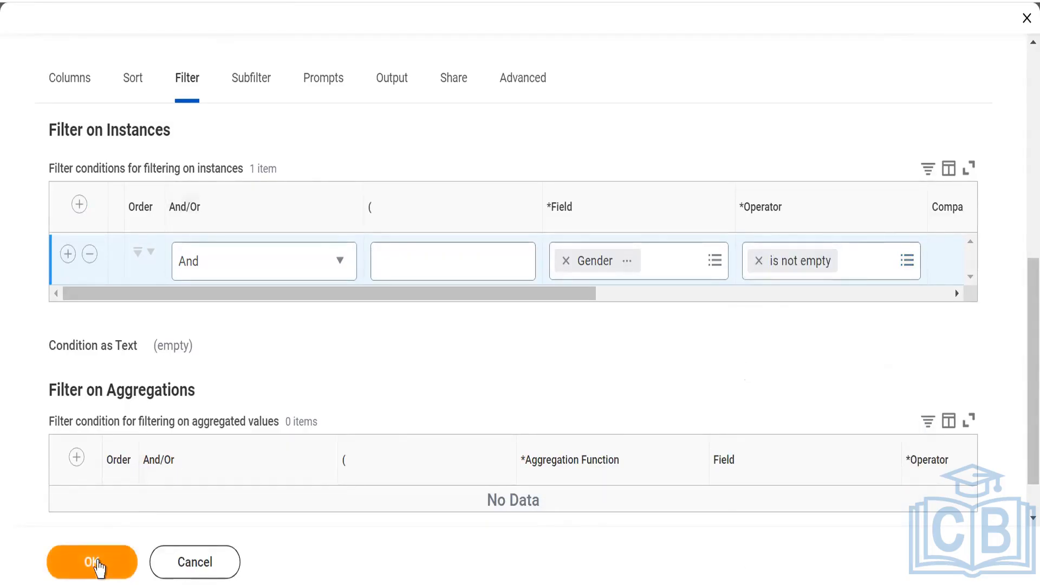
left_click(98, 567)
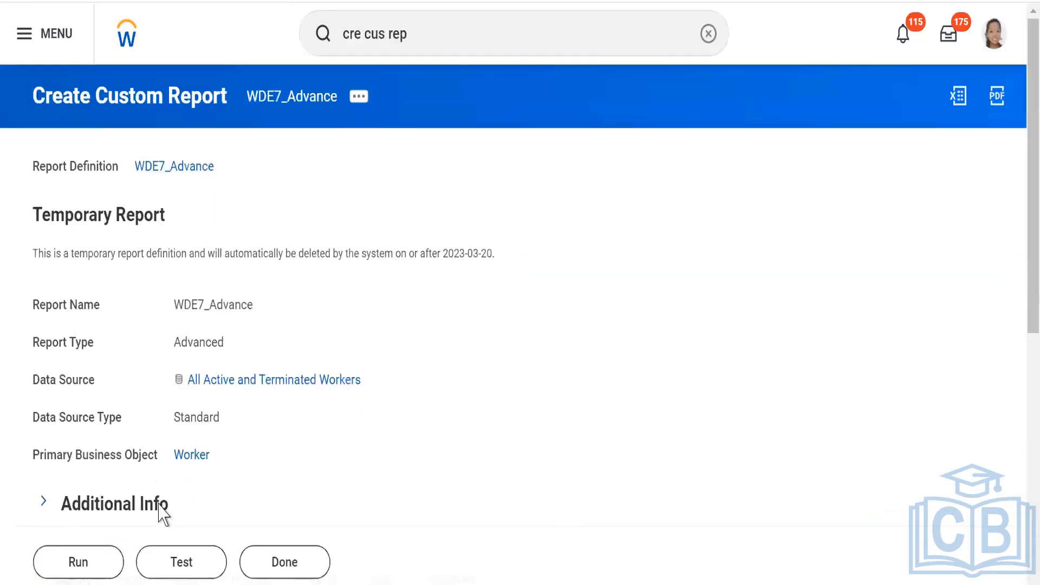
left_click(275, 574)
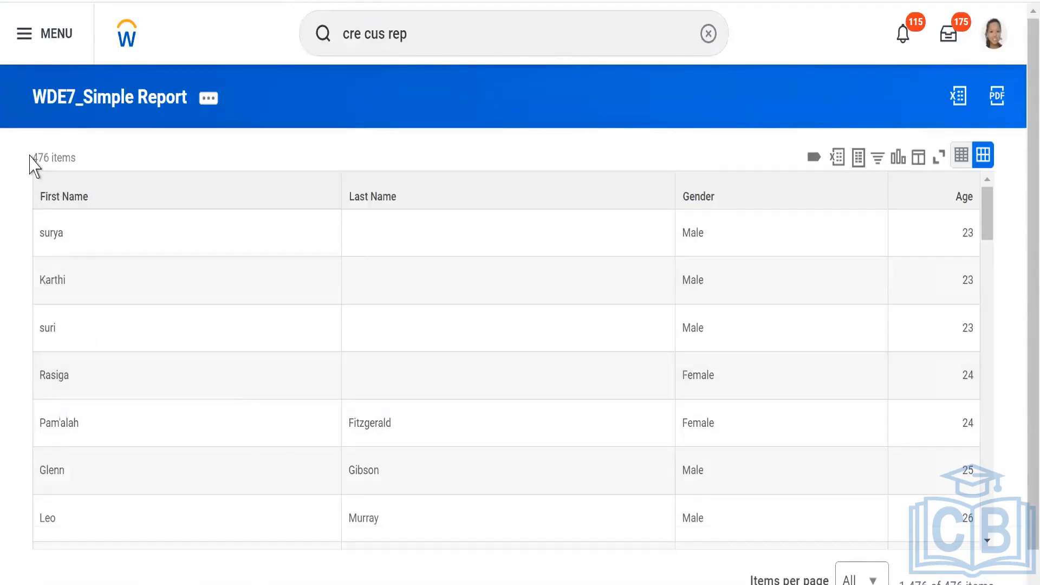
Step: Check the item count of WDE7_Simple Report, and search for WDE7 to open the WDE7_Advance report
left_click_drag(31, 159, 84, 161)
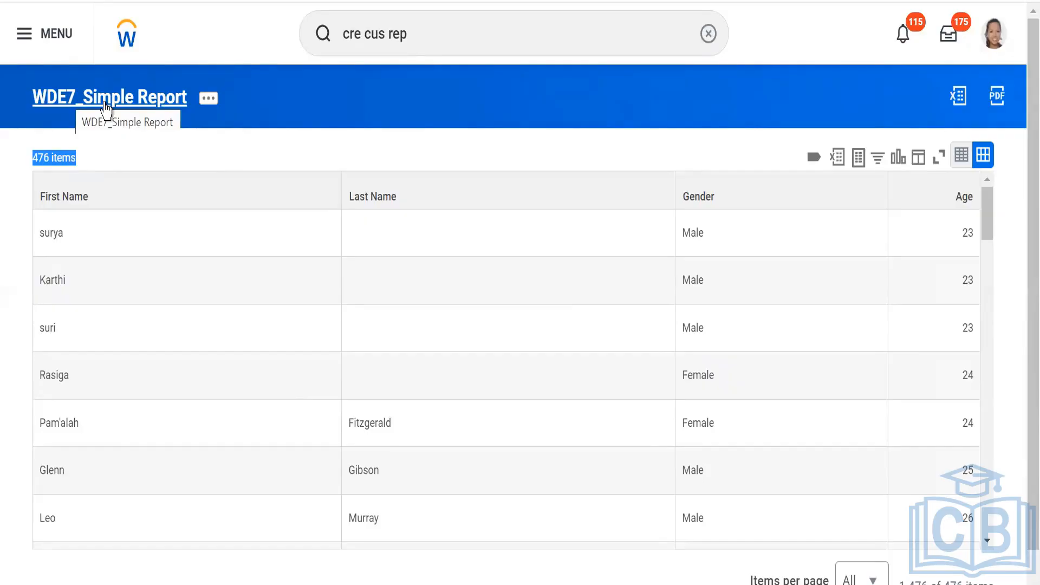
left_click(129, 164)
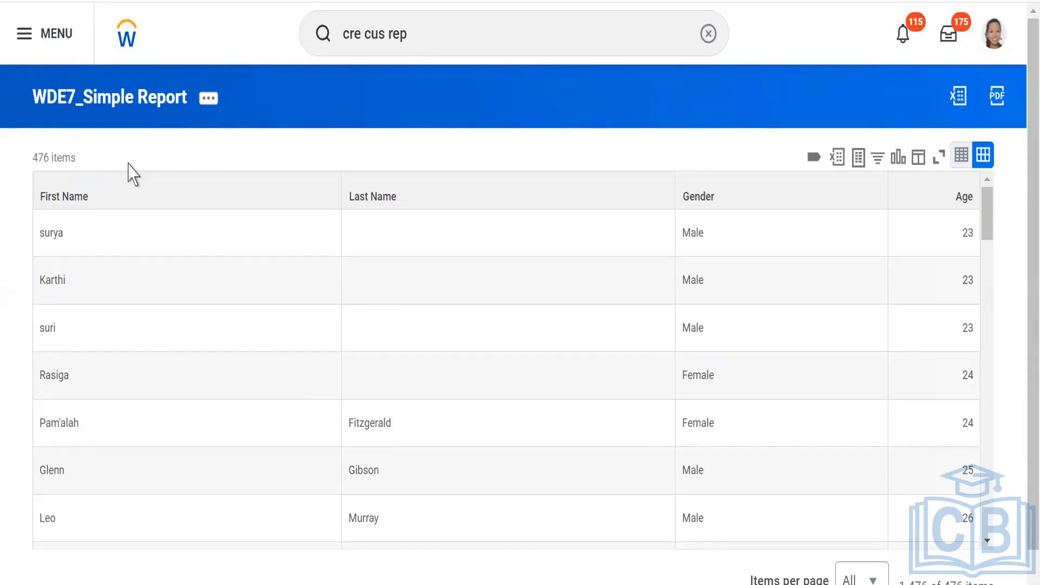
left_click(430, 33)
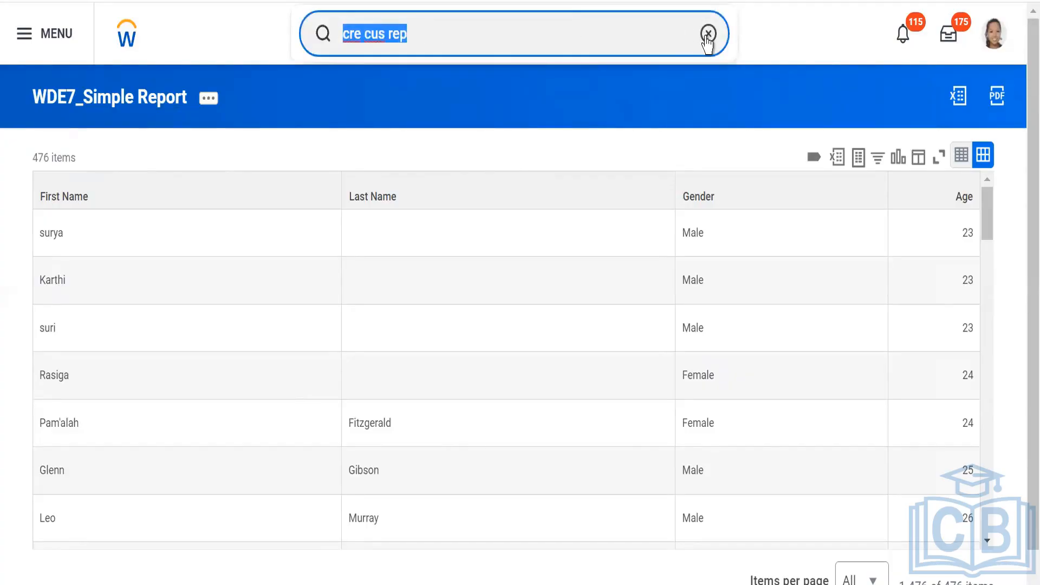
left_click(708, 33)
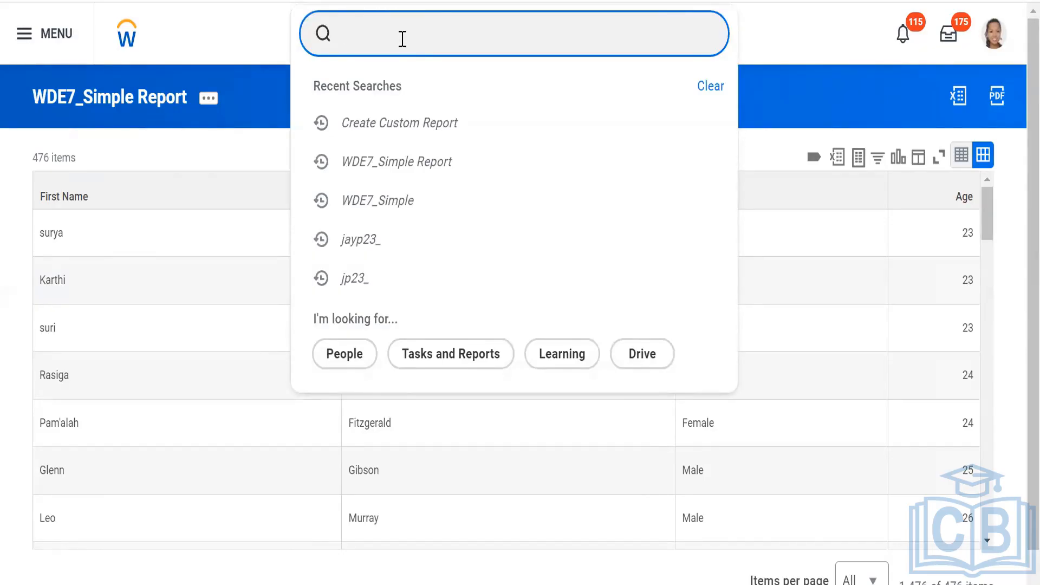
type("WDE7")
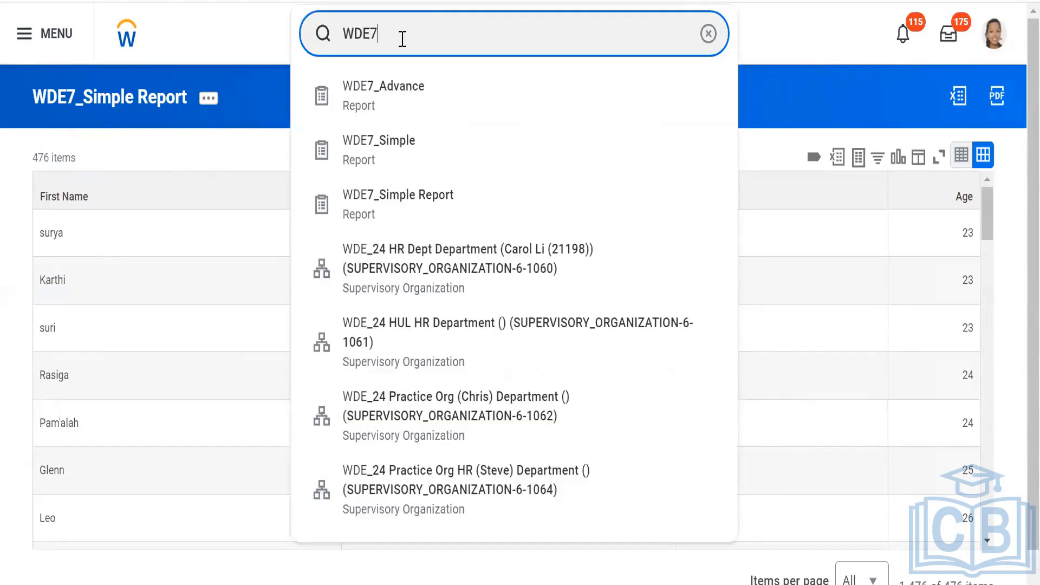
left_click(368, 98)
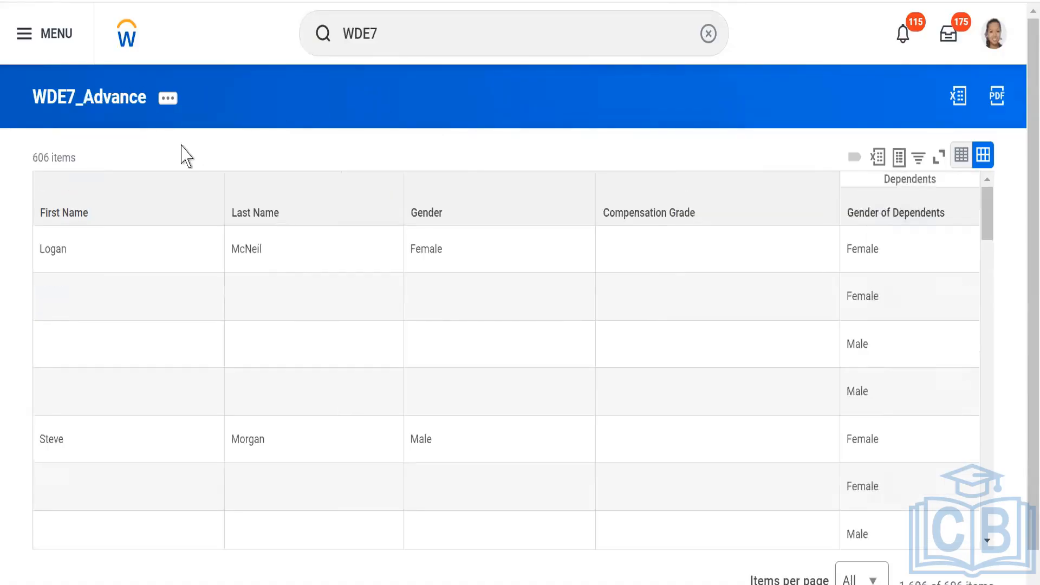
Step: Examine the WDE7_Advance output: its item count, related actions, Dependents column group, and compensation grades further down the worker rows
left_click_drag(32, 156, 84, 161)
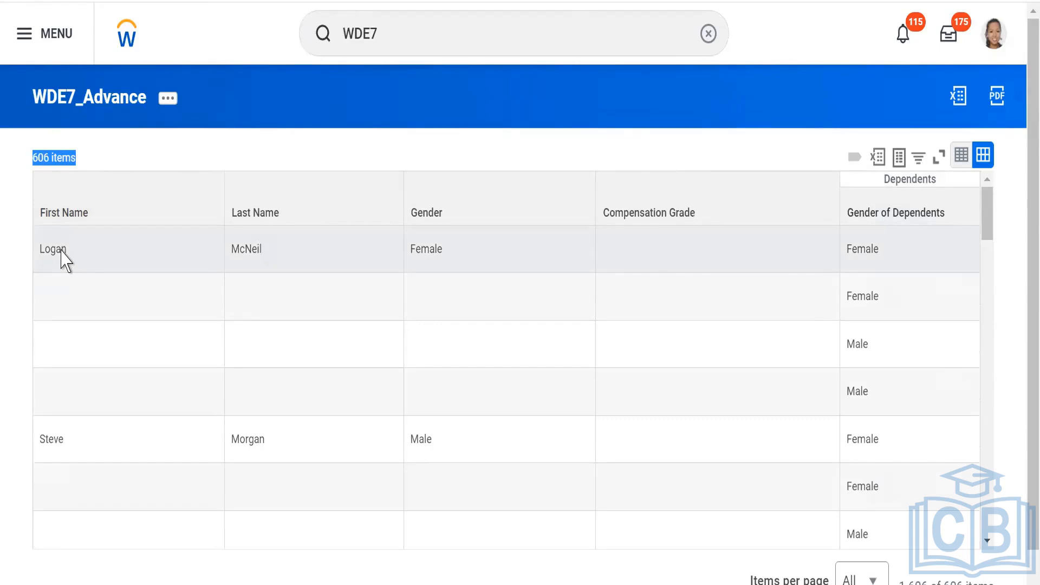
mouse_move(436, 253)
mouse_move(882, 252)
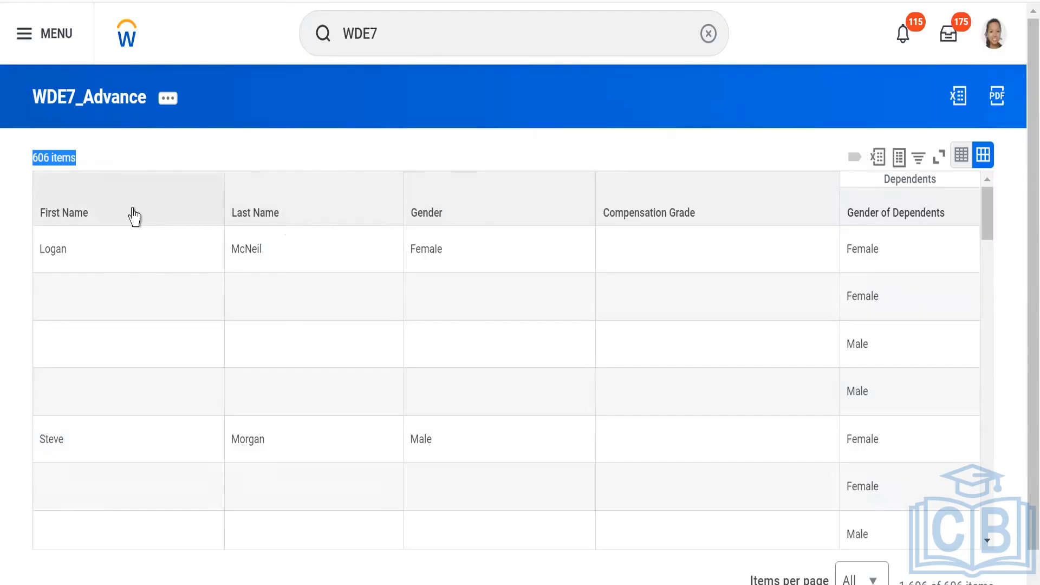
left_click(166, 106)
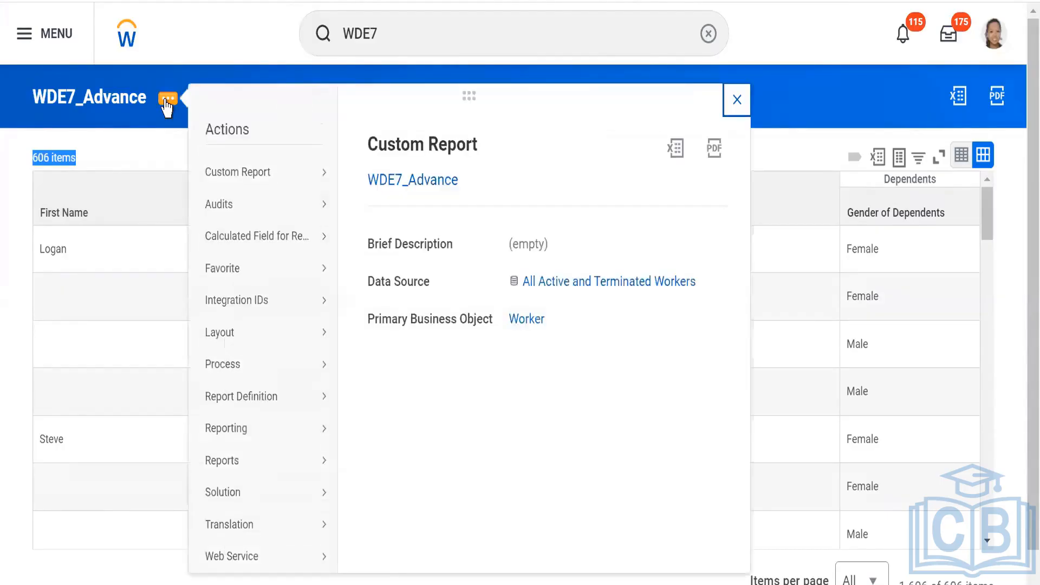
left_click(171, 144)
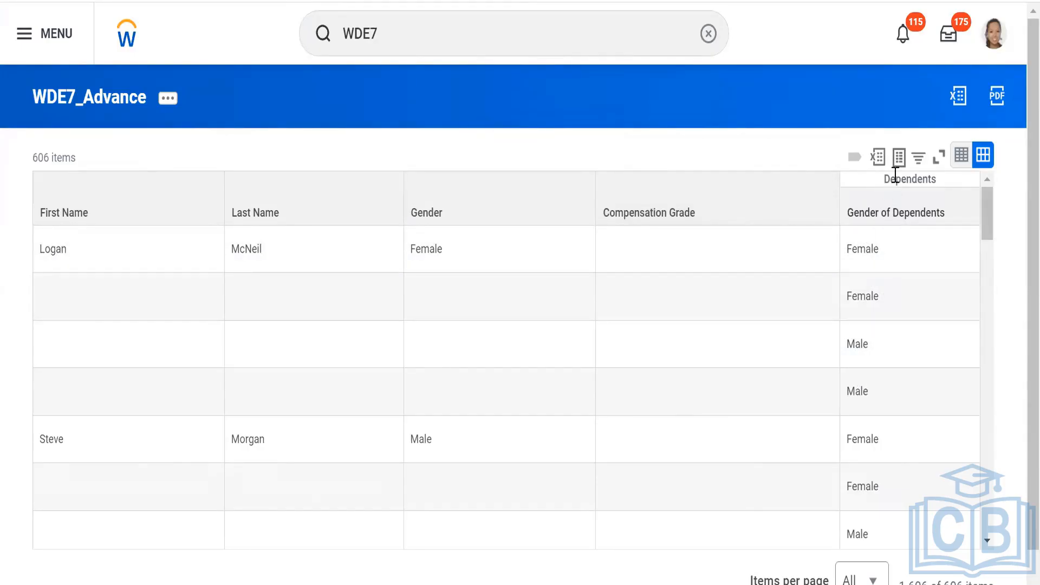
double_click(895, 174)
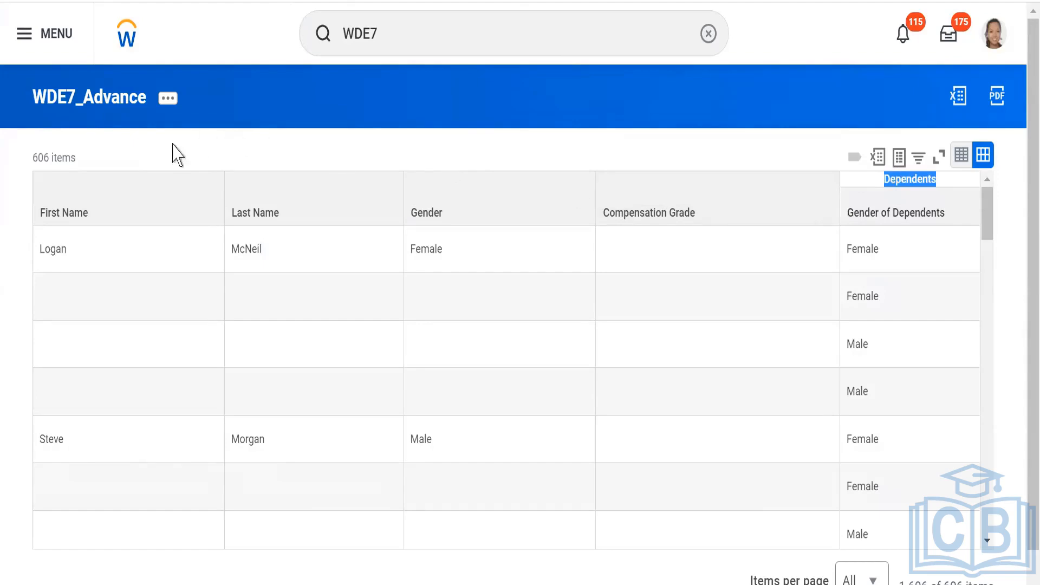
left_click(177, 156)
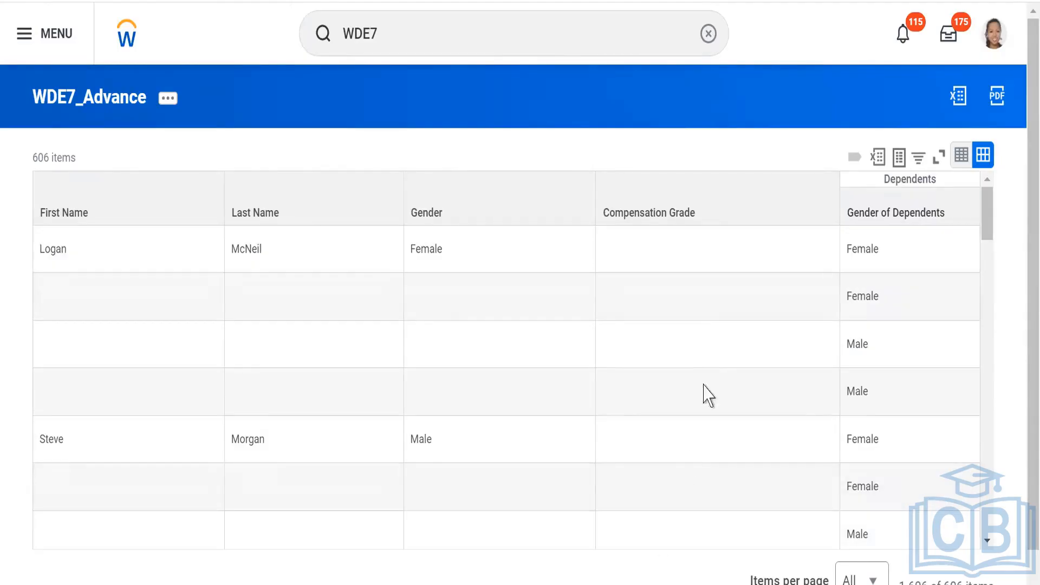
left_click(986, 282)
left_click_drag(986, 281, 986, 330)
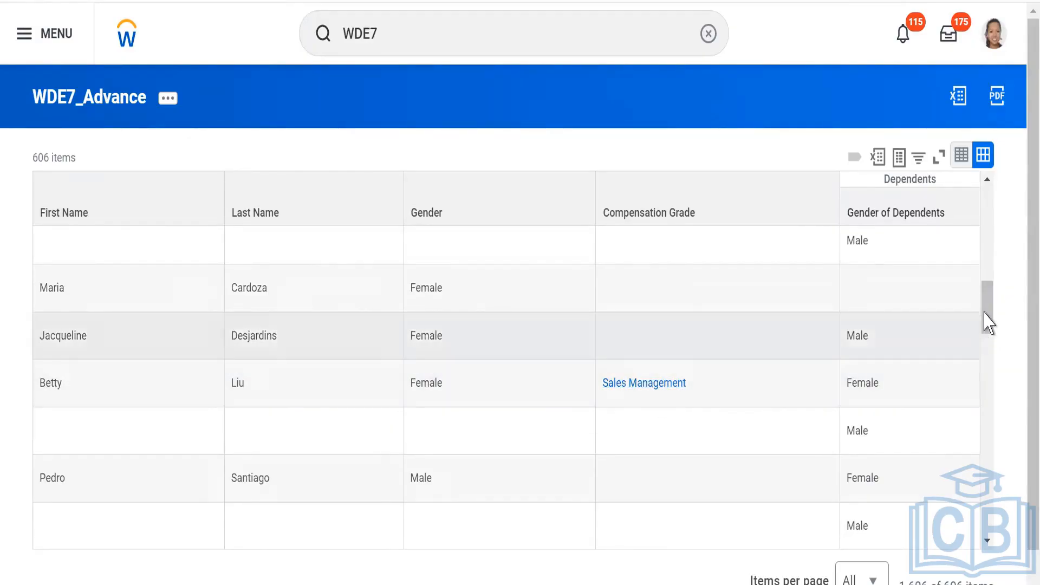
Step: Review the worker rows in the WDE7_Advance output and open the custom report's definition for editing
left_click_drag(991, 327, 988, 504)
left_click_drag(977, 229, 987, 174)
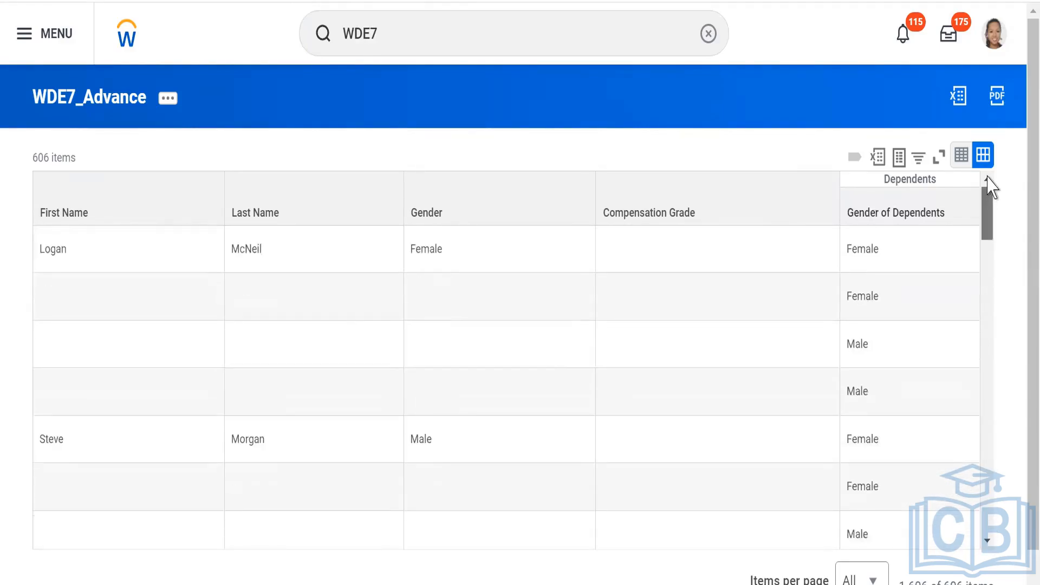
scroll(929, 194, "down", 6)
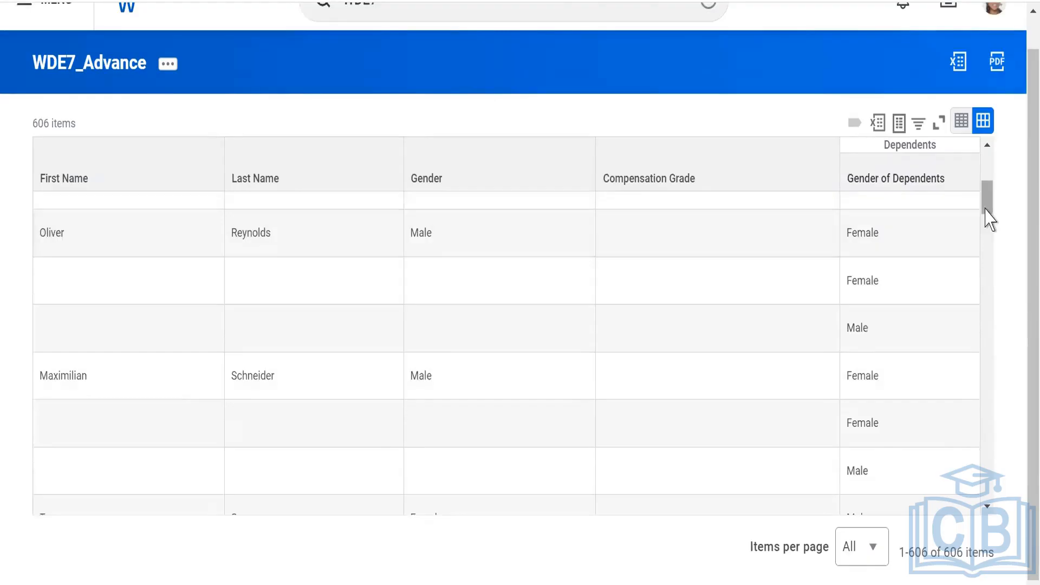
left_click_drag(987, 213, 988, 165)
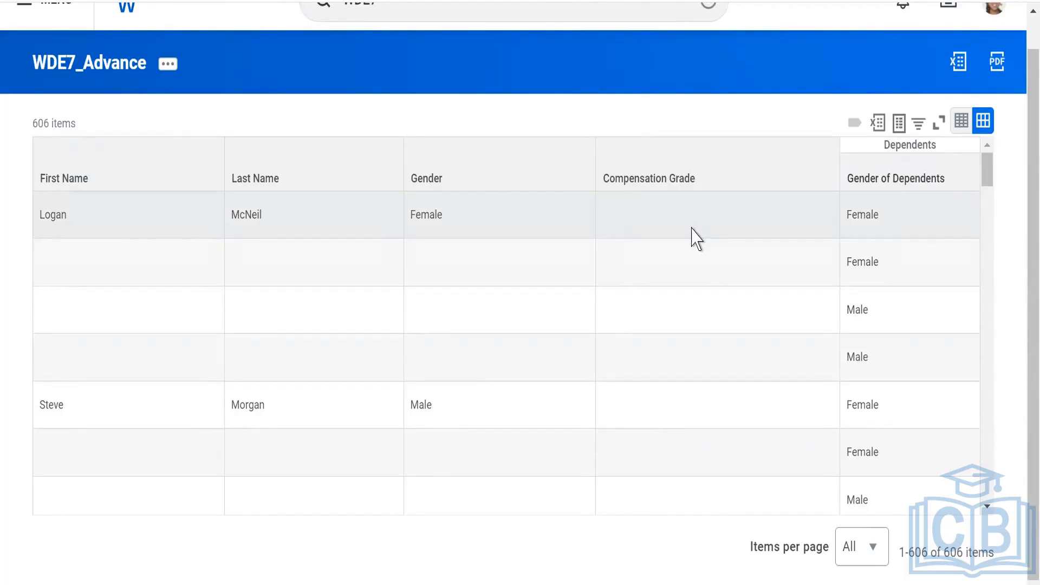
left_click(168, 65)
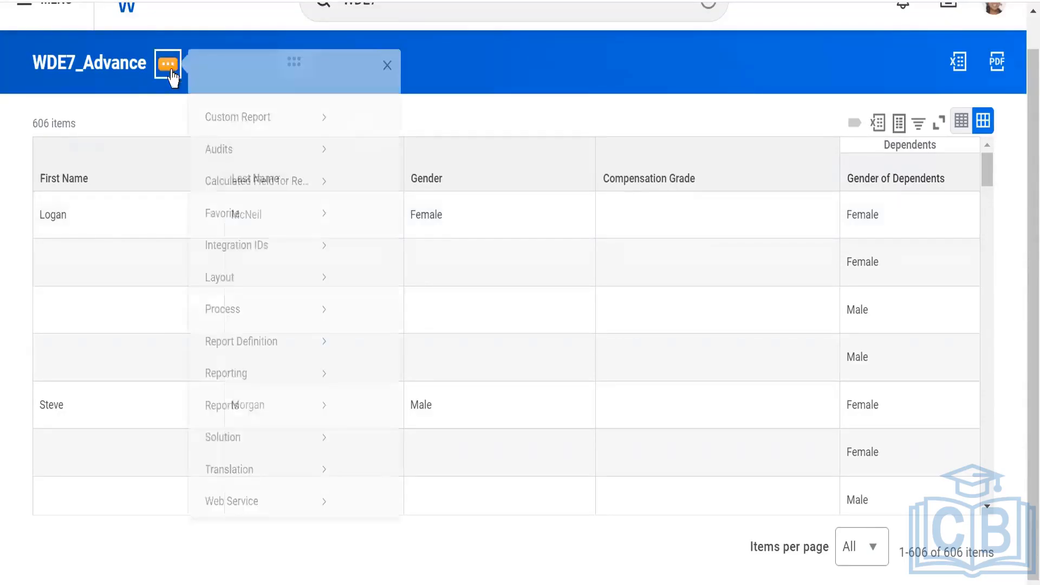
mouse_move(327, 142)
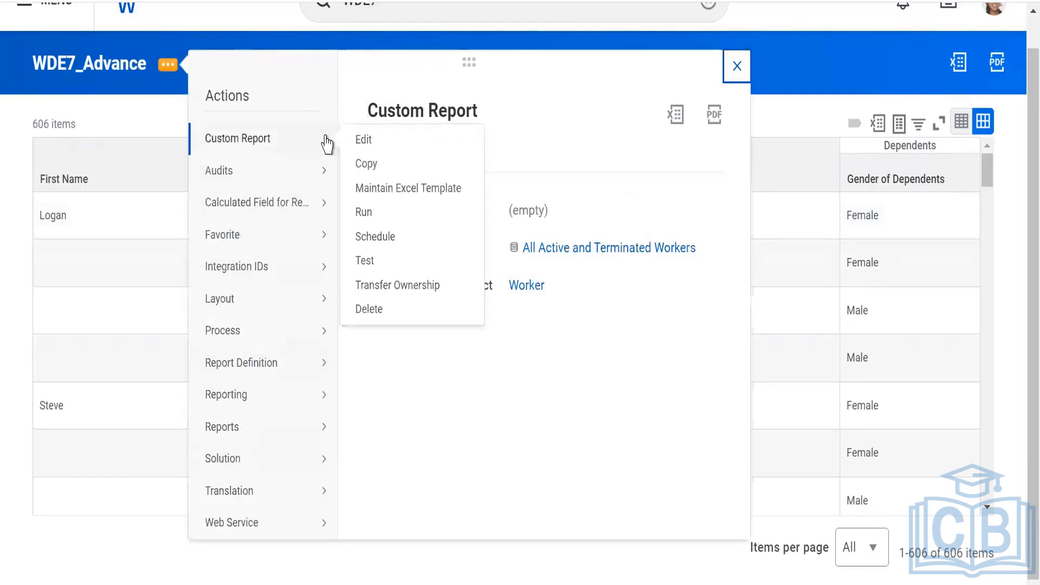
left_click(361, 140)
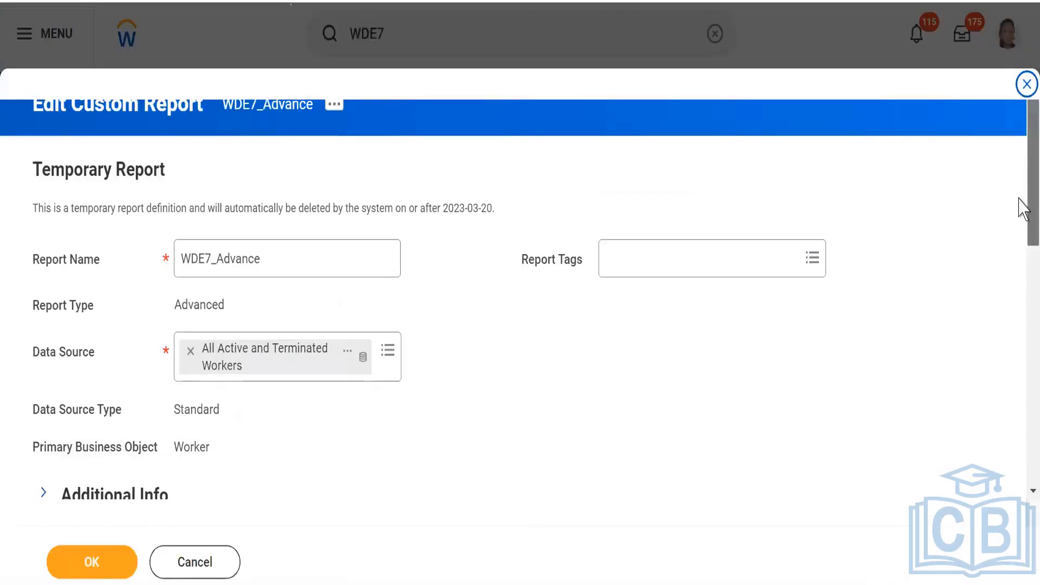
Step: Check the report's primary business object and column list, and add a sub level filter to the report
left_click_drag(1022, 201, 1022, 286)
scroll(1023, 287, "down", 1)
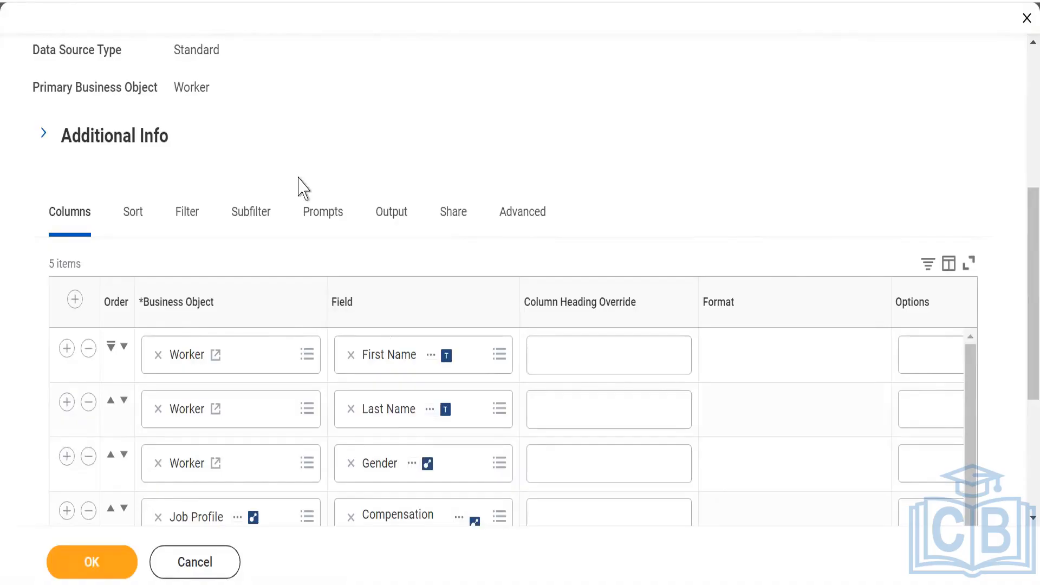
triple_click(82, 98)
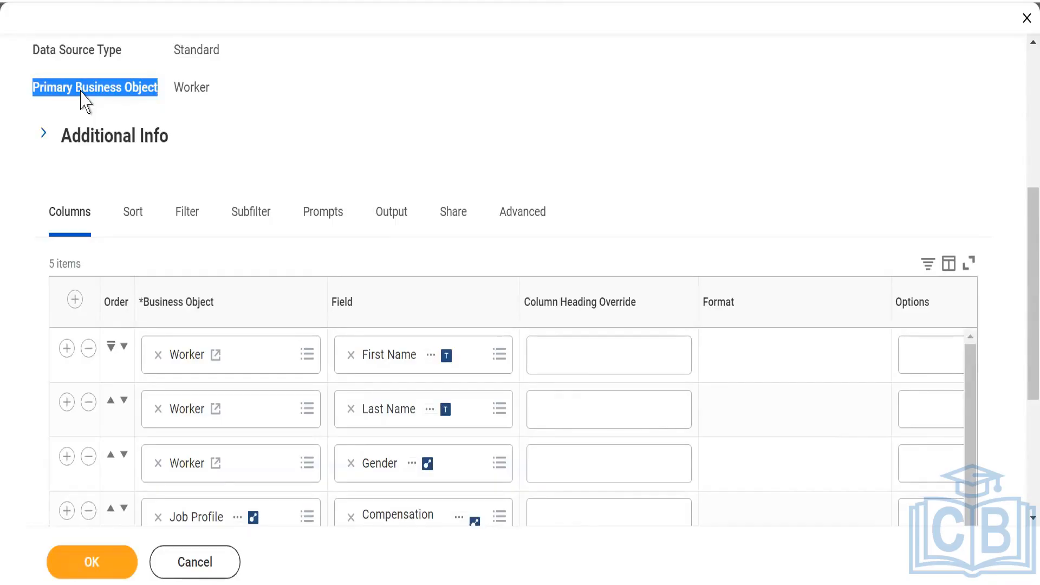
left_click(248, 216)
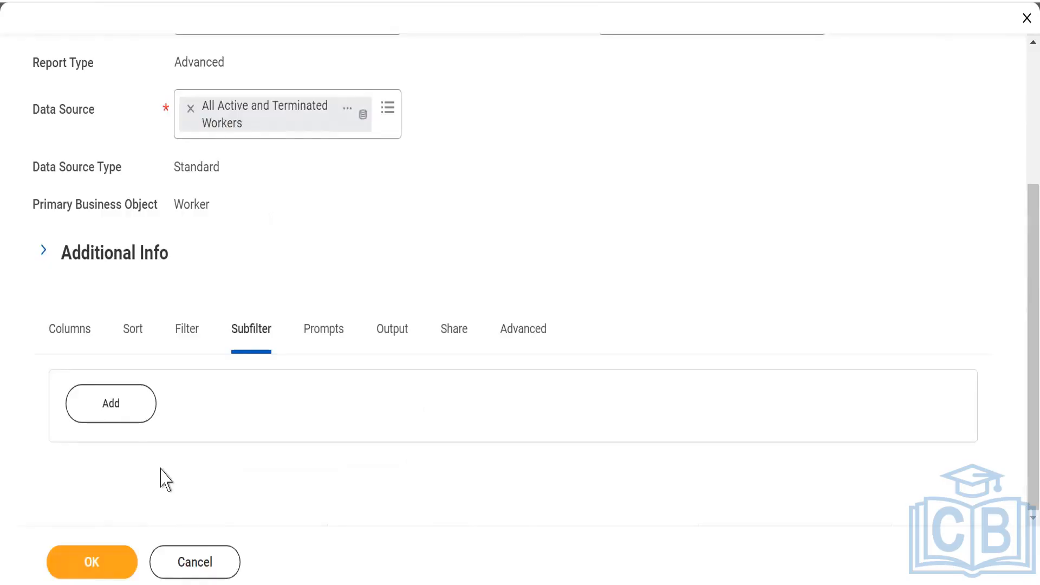
left_click(107, 414)
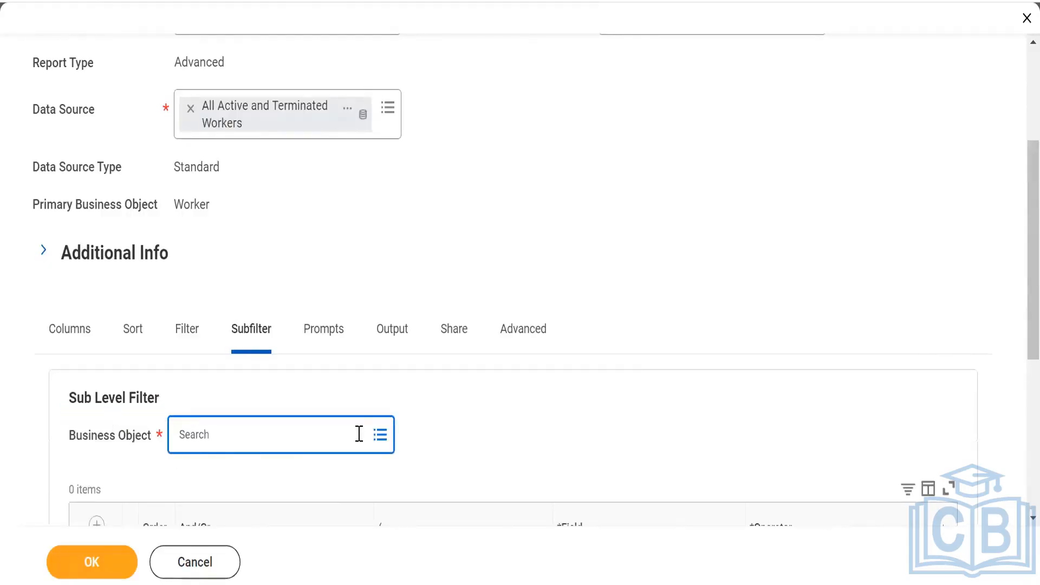
left_click_drag(1021, 234, 1021, 306)
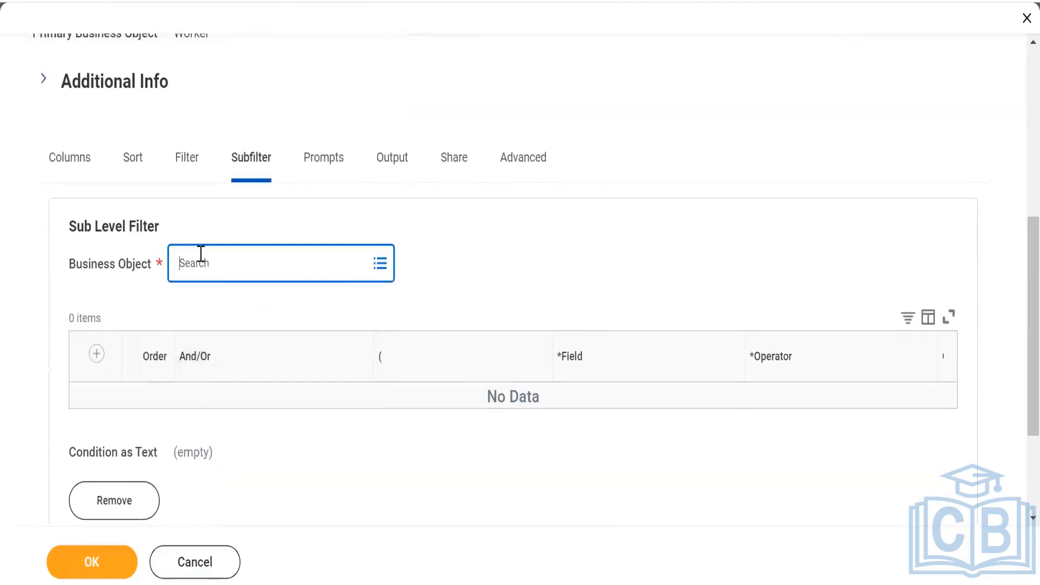
Step: Check the business objects used in the report's columns and set the sub level filter's business object to Job Profile
left_click(201, 254)
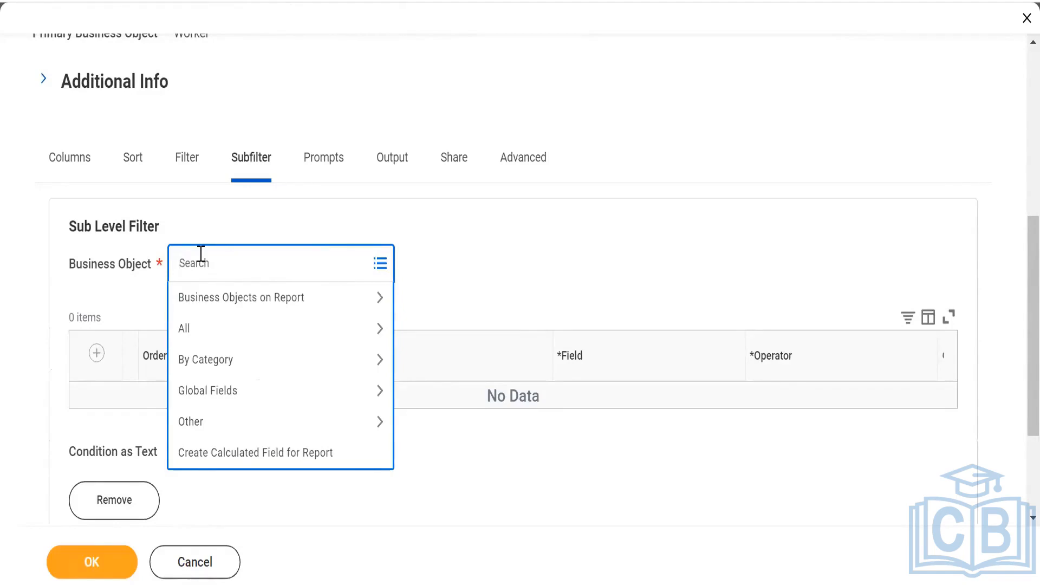
left_click(74, 162)
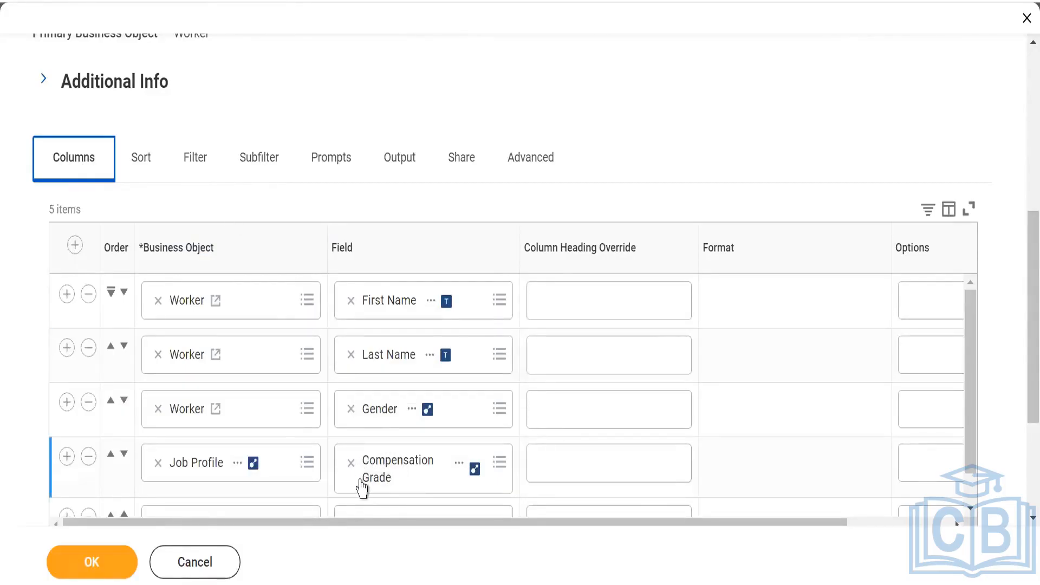
left_click(269, 157)
left_click(211, 265)
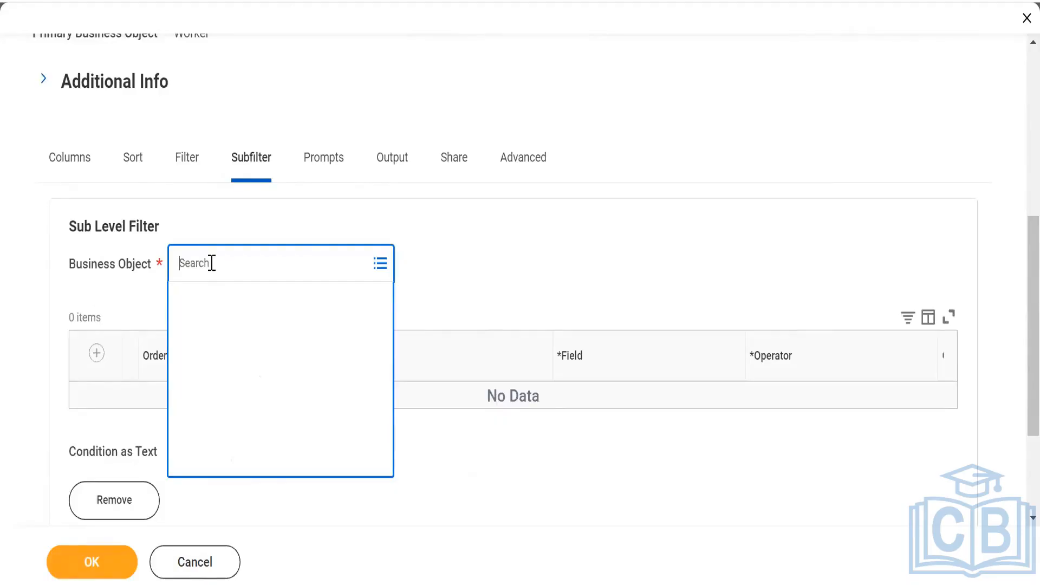
type("Job")
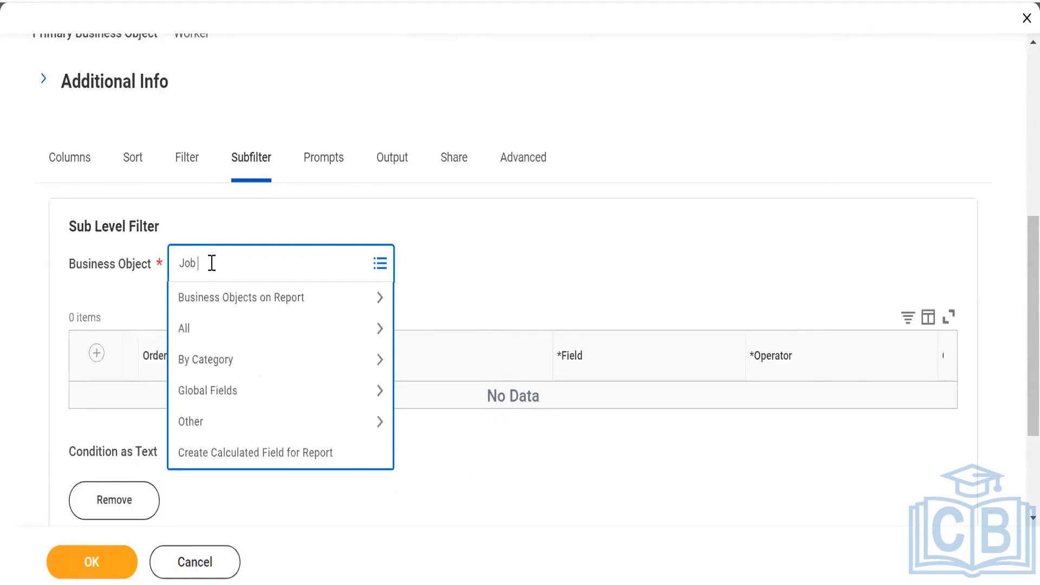
type(" Pro")
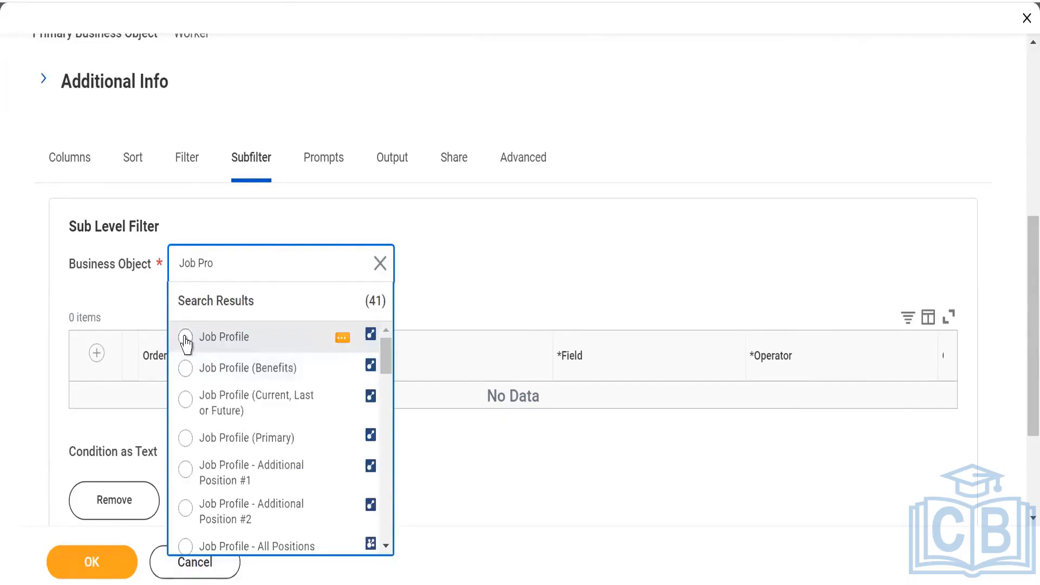
left_click(186, 338)
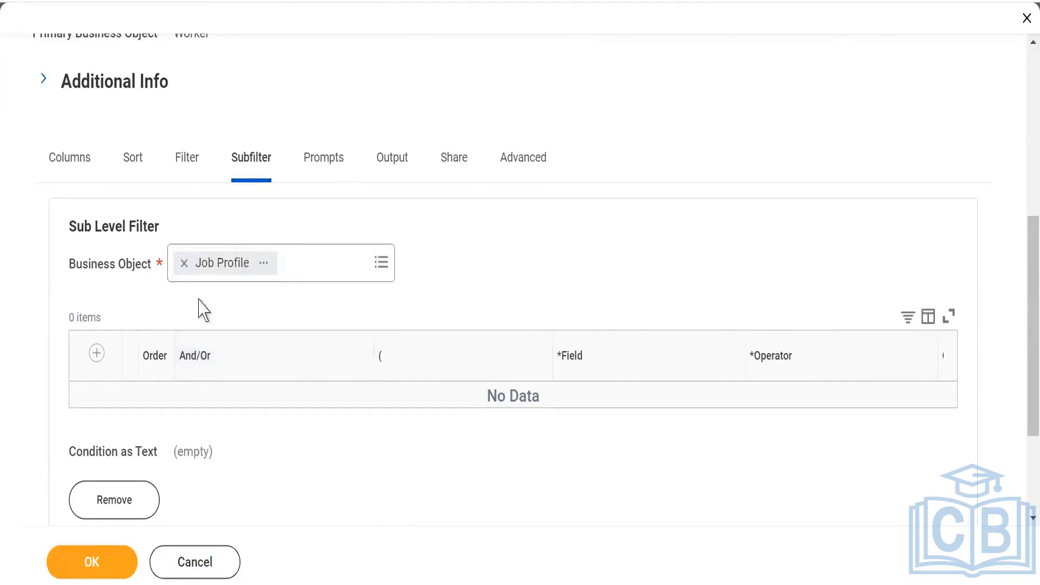
Step: Add a condition to the Job Profile subfilter with Compensation Grade as its field
left_click(96, 355)
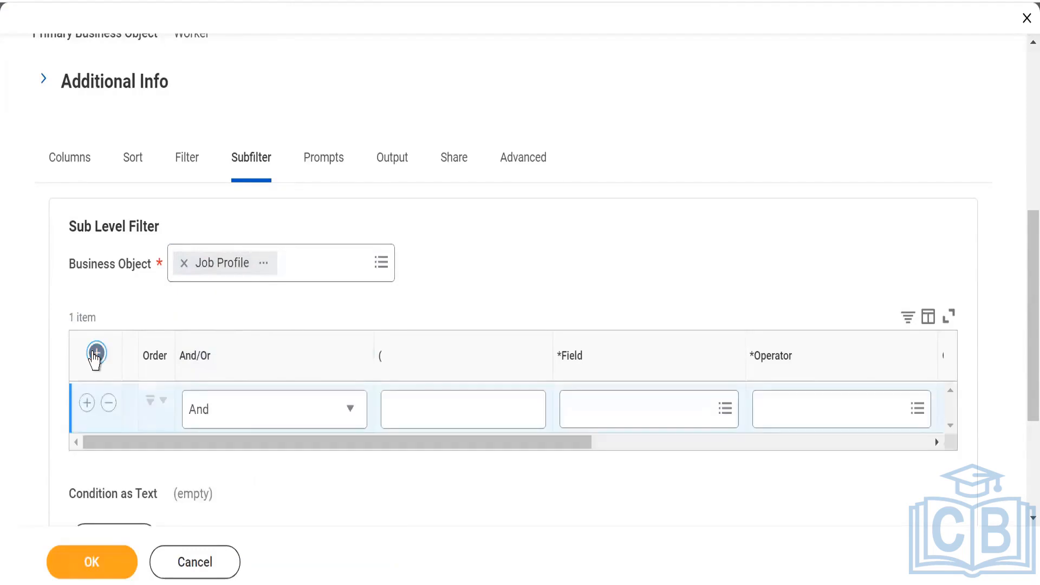
left_click(601, 419)
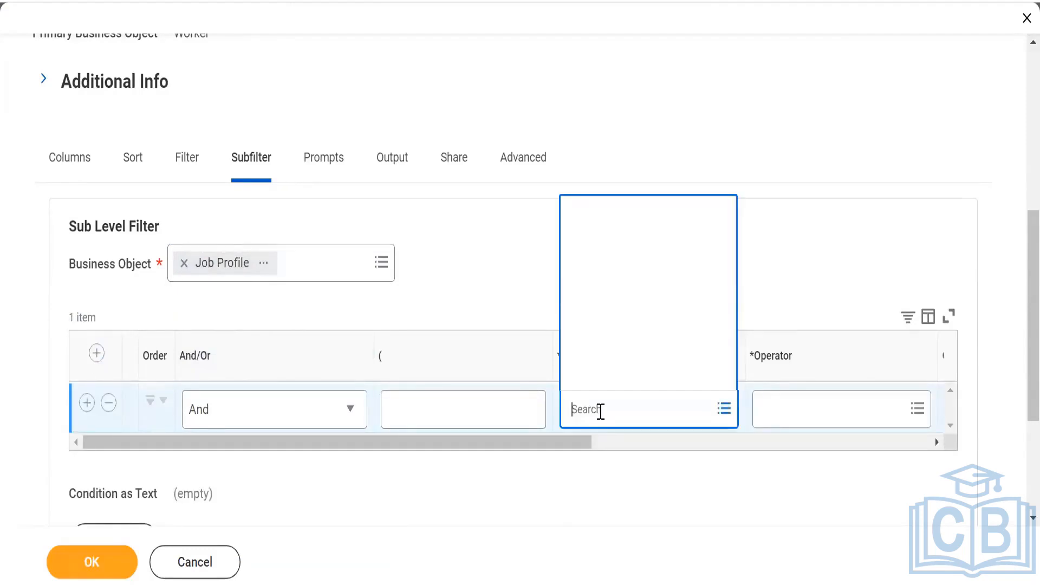
type("comp")
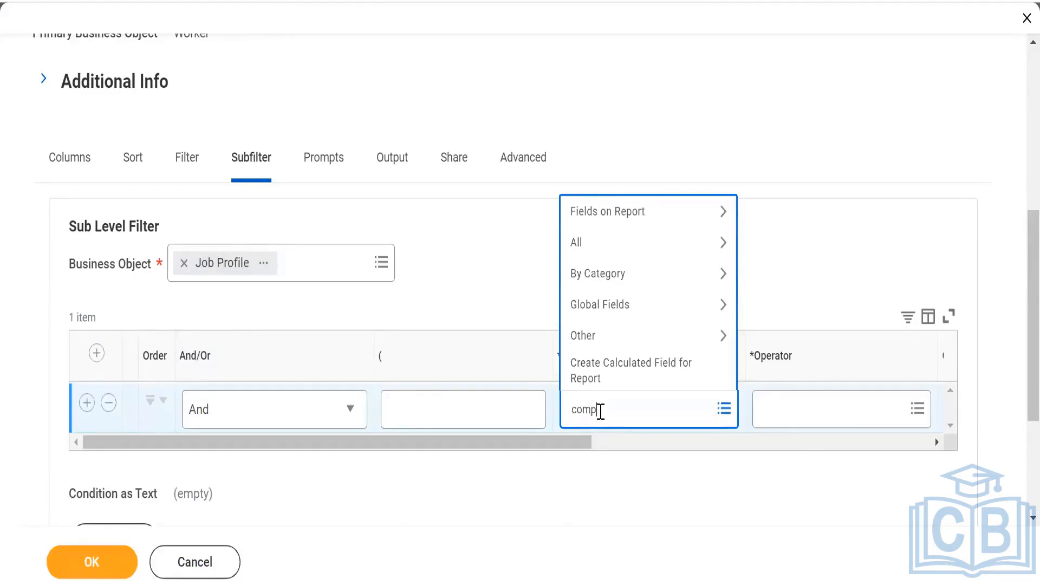
type(" grad")
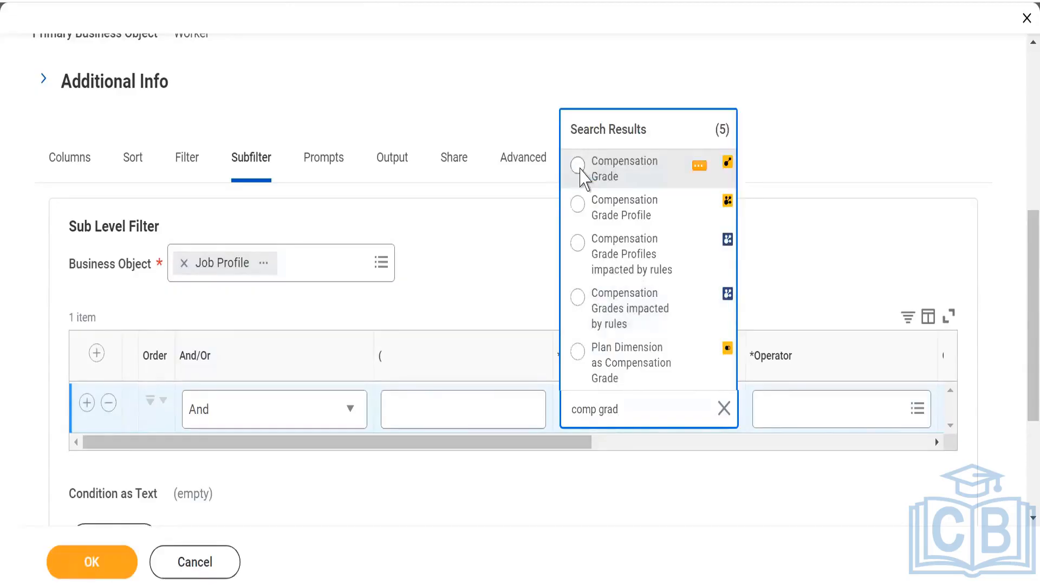
left_click(581, 174)
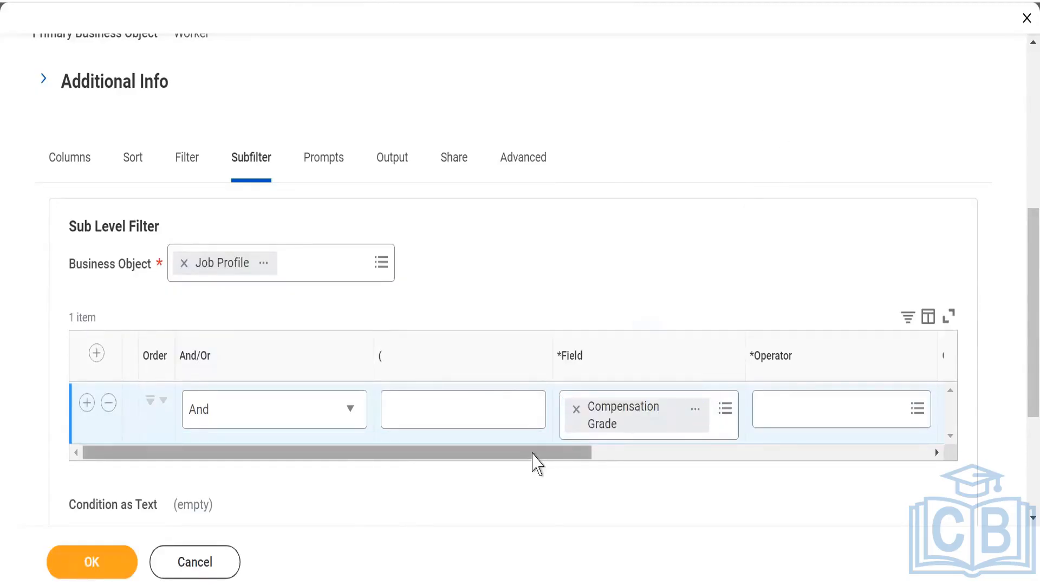
Step: Set the operator of the Compensation Grade subfilter condition to "is not empty"
left_click_drag(532, 457, 651, 456)
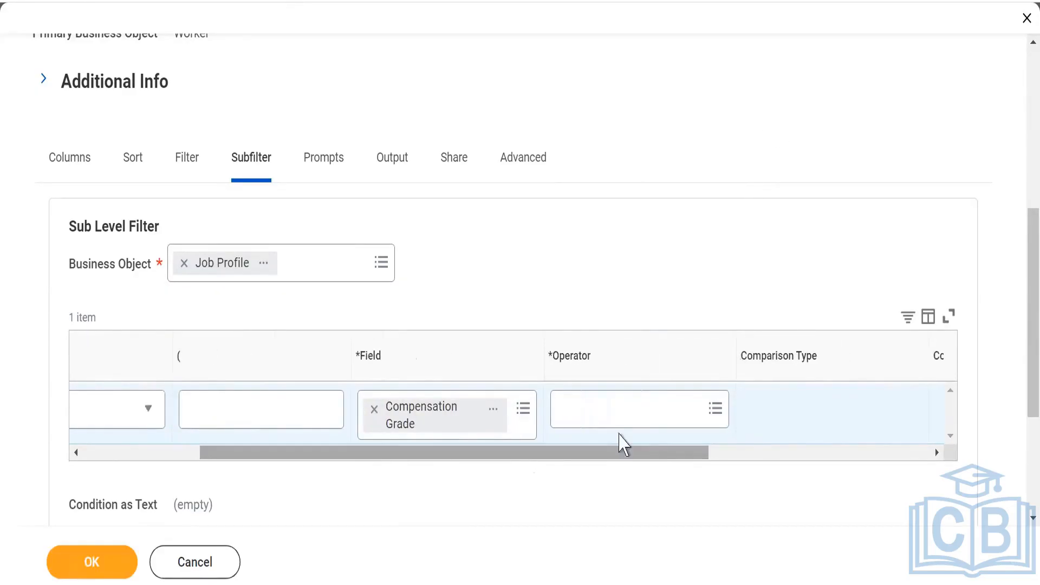
left_click(600, 416)
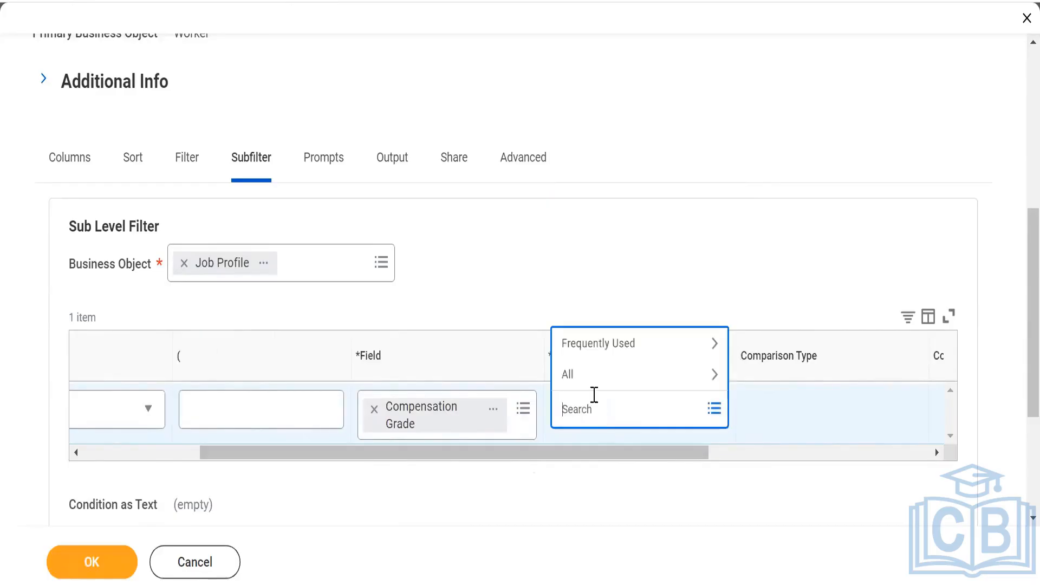
left_click(590, 375)
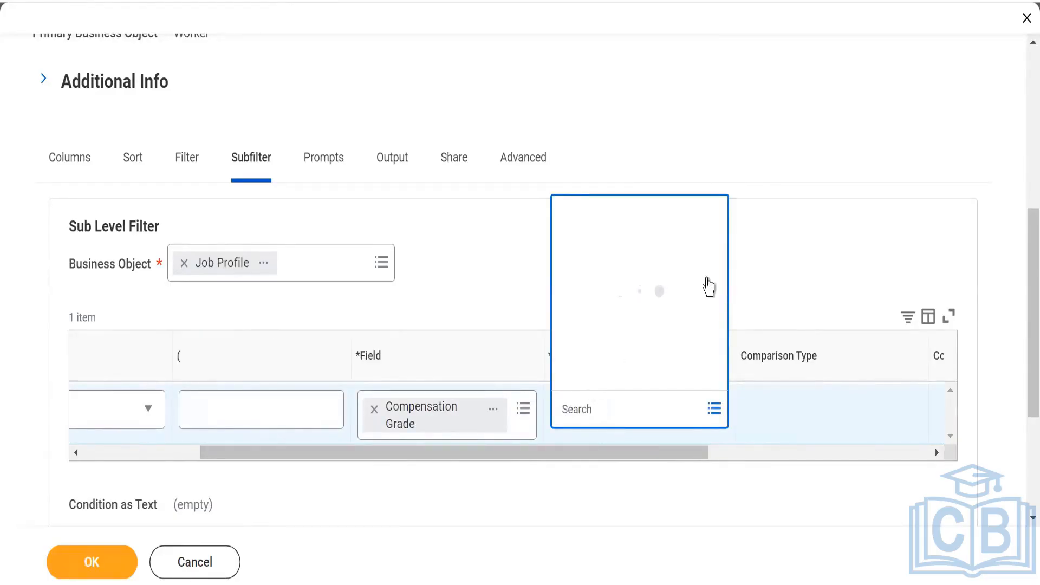
scroll(721, 379, "down", 5)
left_click(628, 379)
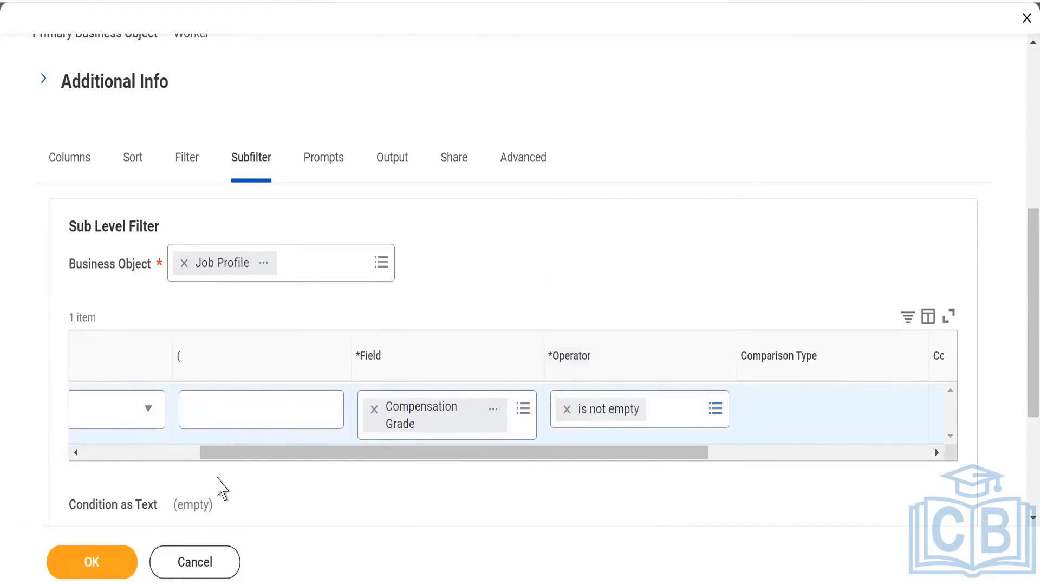
scroll(235, 455, "left", 3)
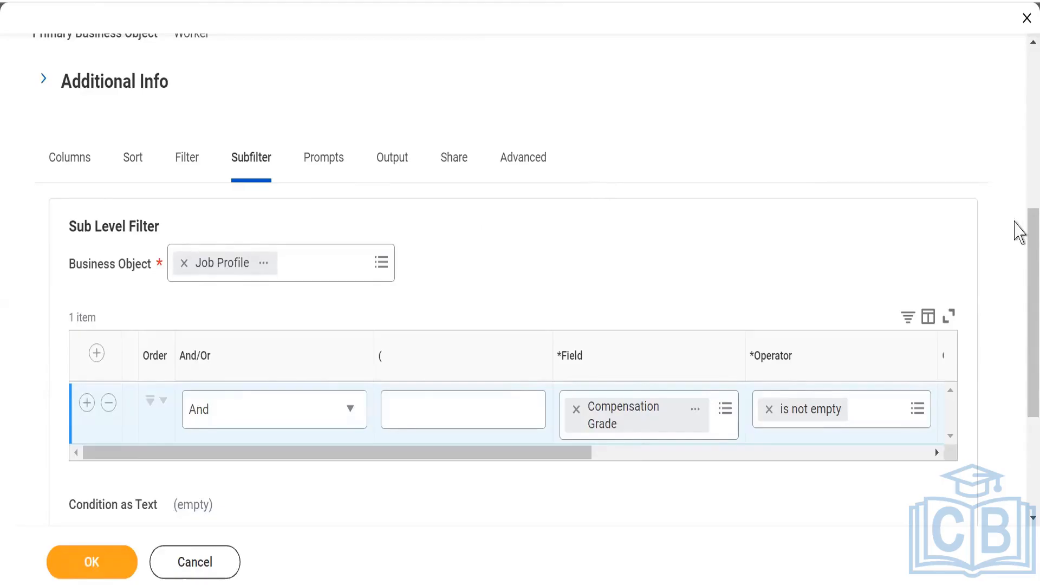
Step: Save the edited report definition and run WDE7_Advance to review its worker rows with the subfilter applied
scroll(1021, 344, "down", 4)
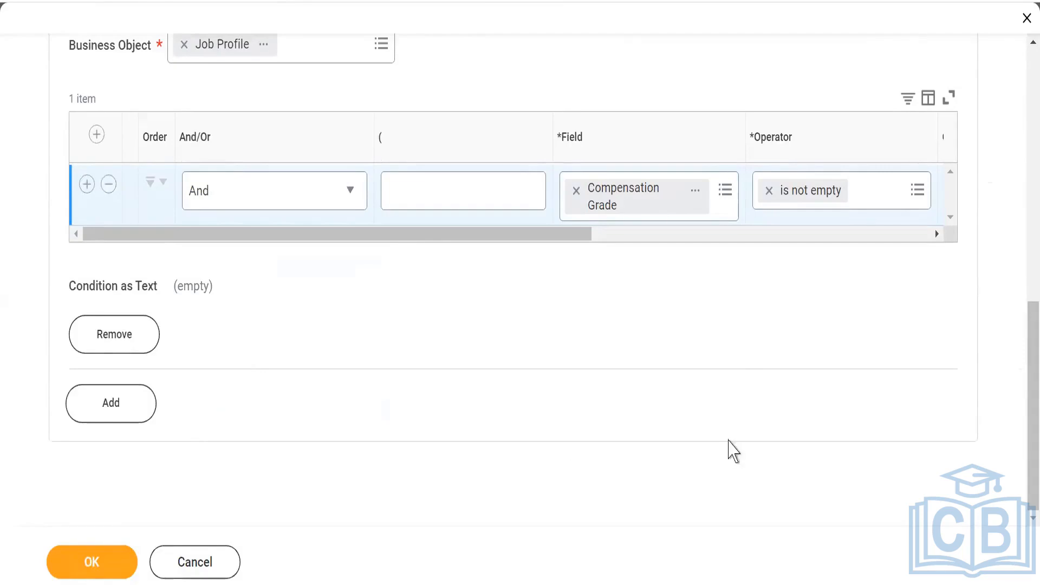
left_click_drag(1022, 372, 1015, 297)
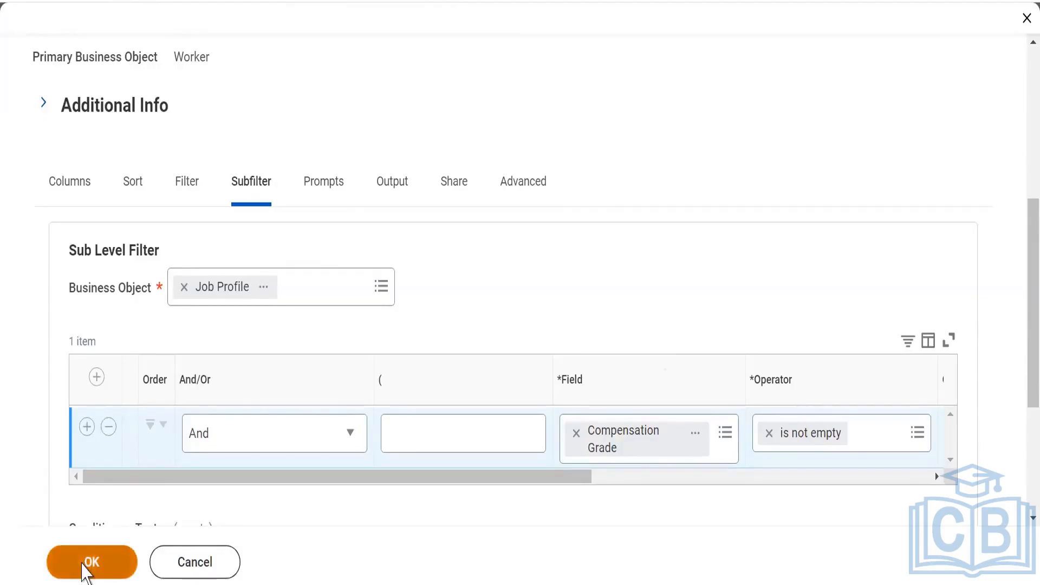
left_click(85, 567)
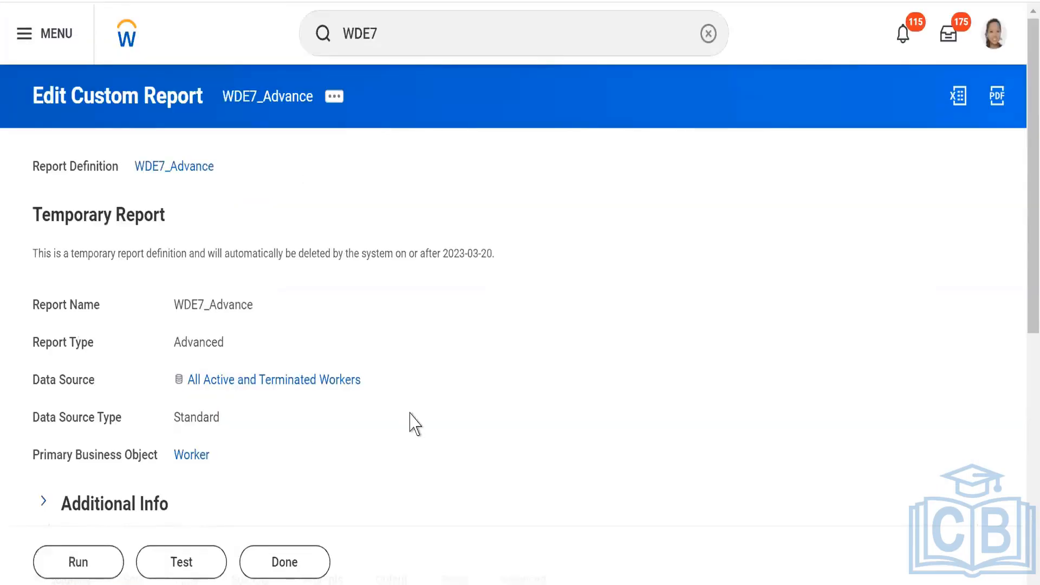
scroll(414, 424, "down", 7)
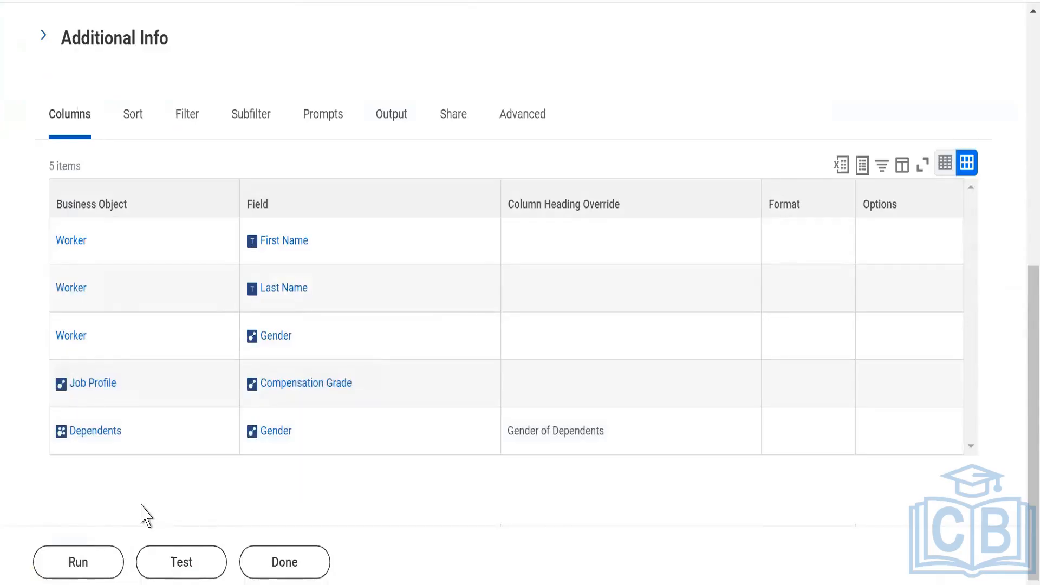
left_click(66, 574)
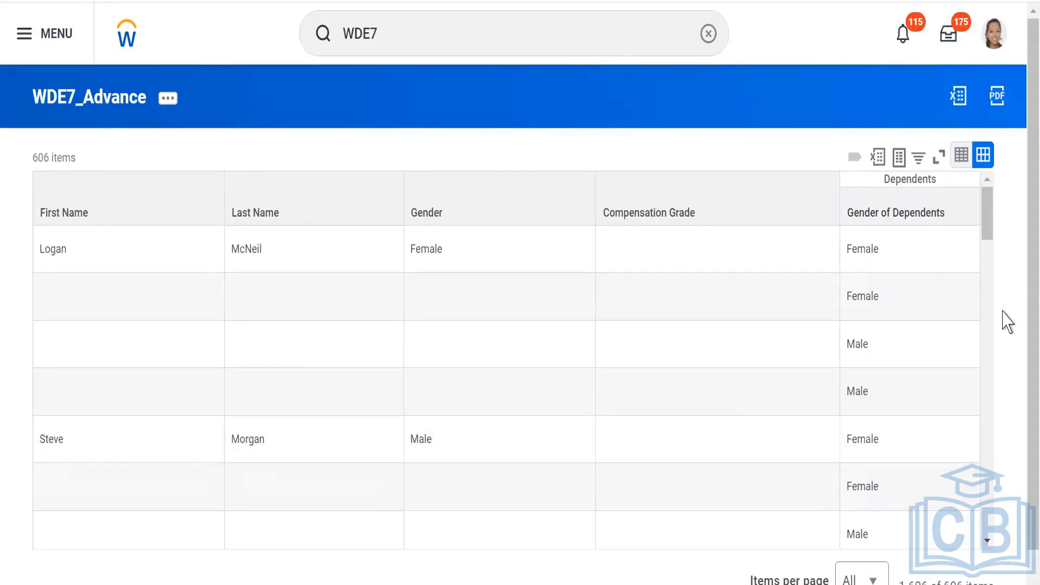
left_click_drag(984, 226, 980, 174)
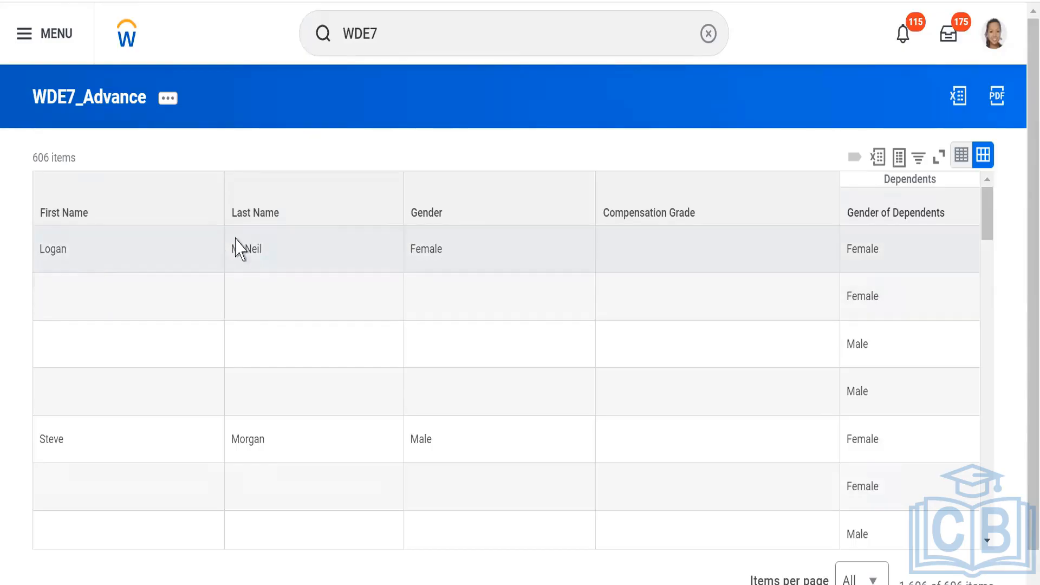
mouse_move(449, 261)
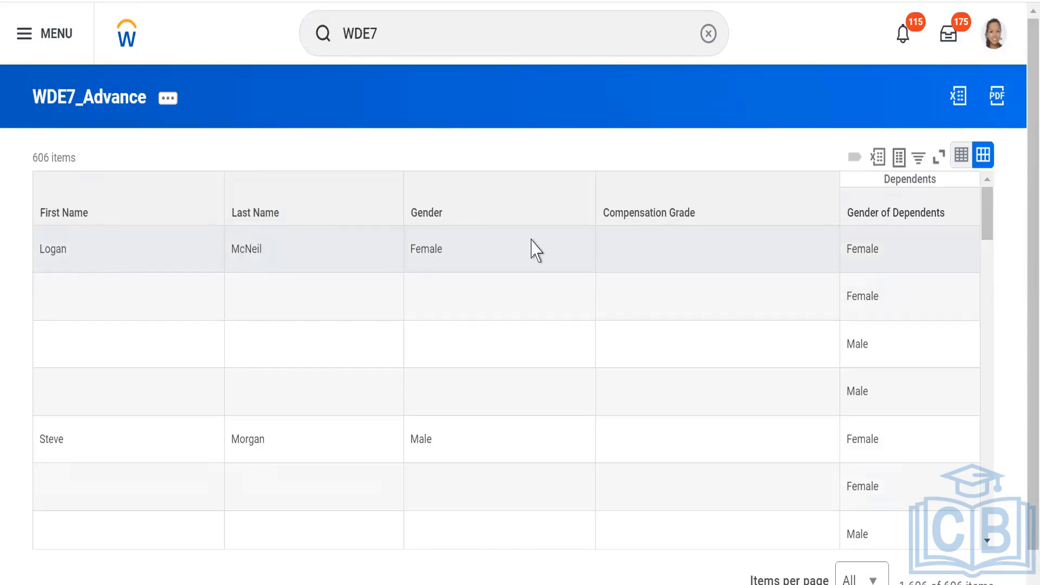